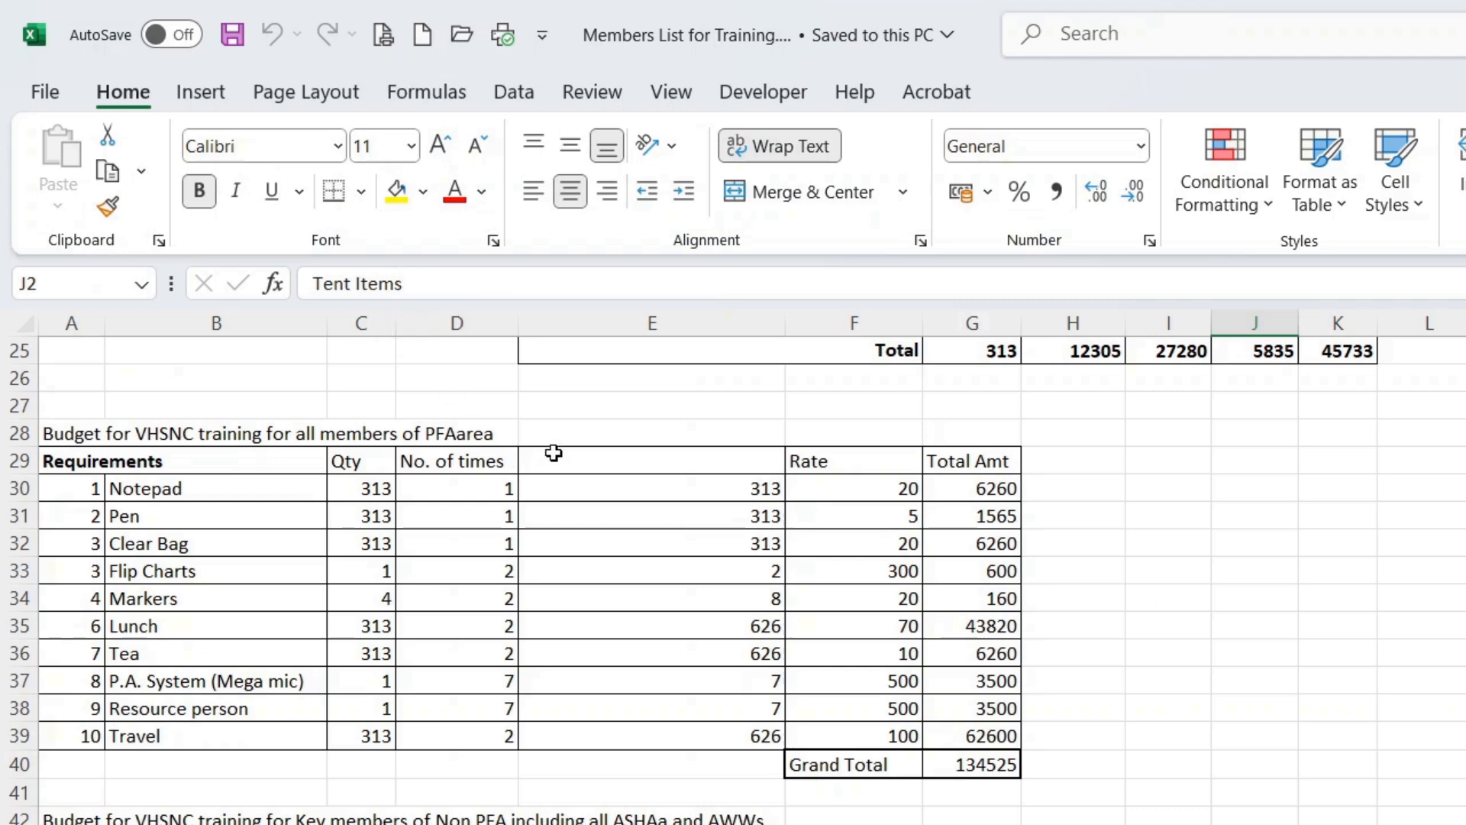
Leave the members list workbook and create a new blank workbook, Book1.
{"action": "scroll", "coordinate": [559, 496], "scroll_direction": "down", "scroll_amount": 2}
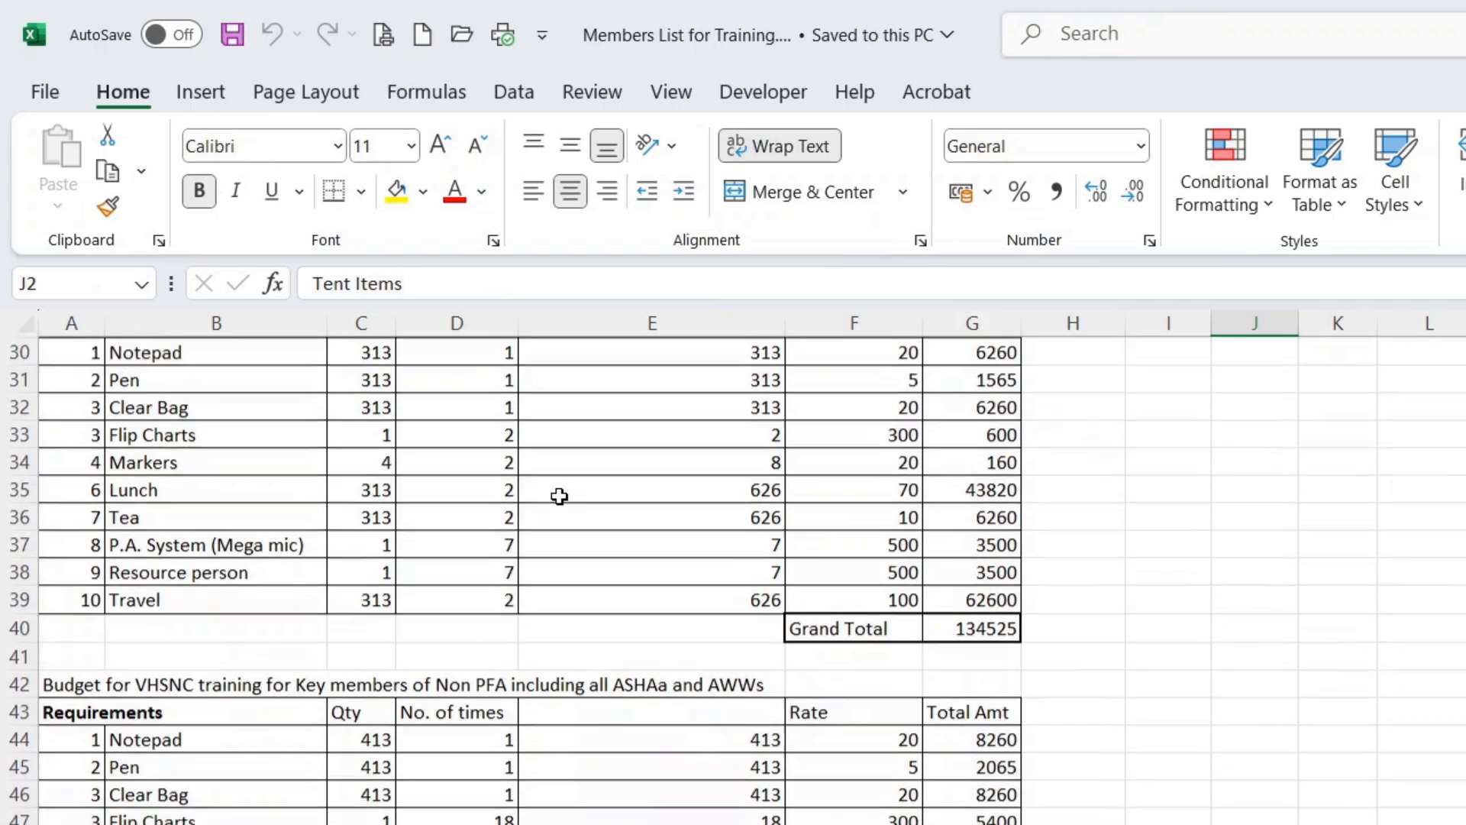
{"action": "scroll", "coordinate": [559, 497], "scroll_direction": "up", "scroll_amount": 1}
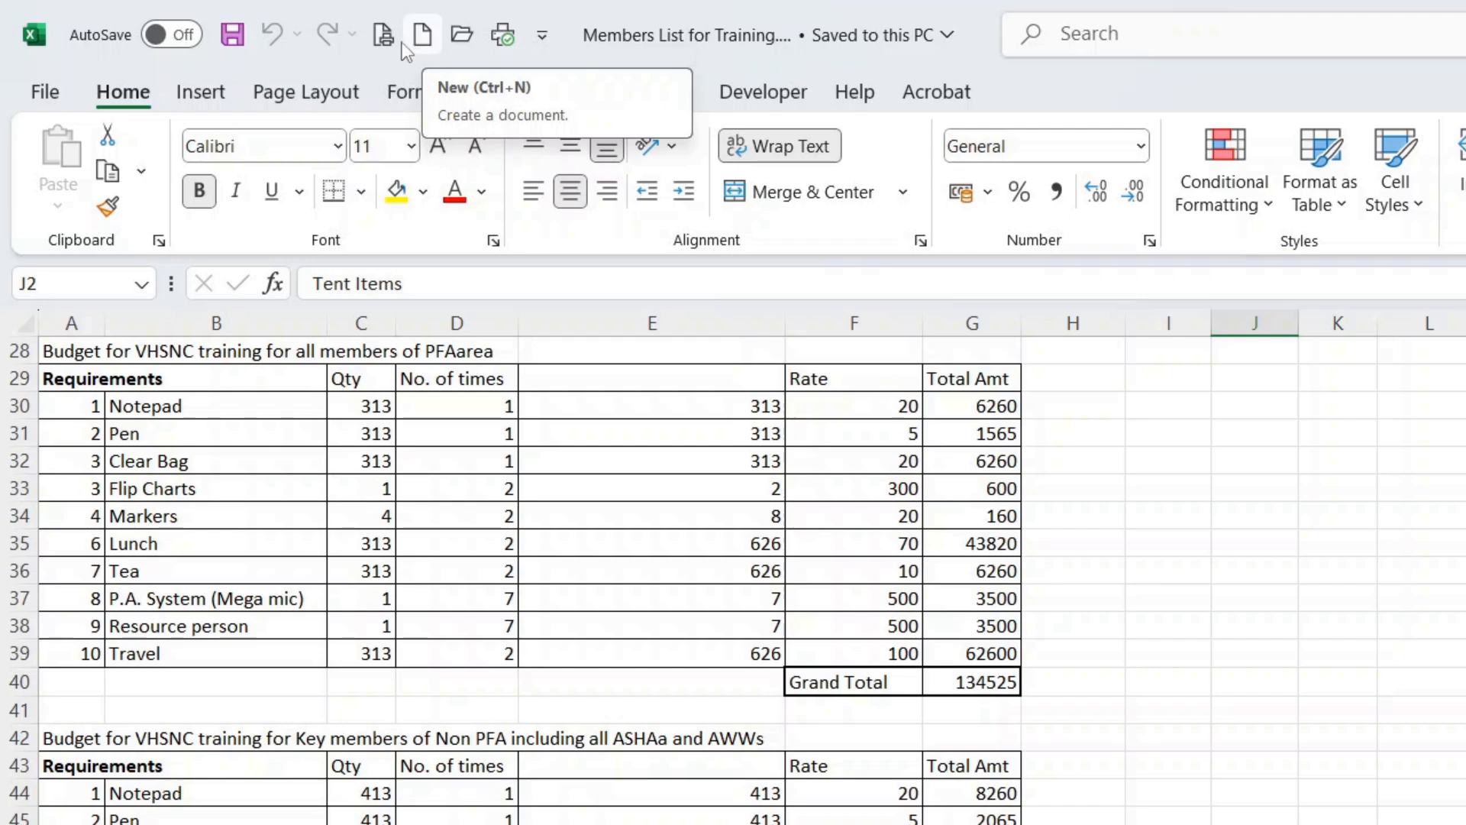
{"action": "left_click", "coordinate": [44, 88]}
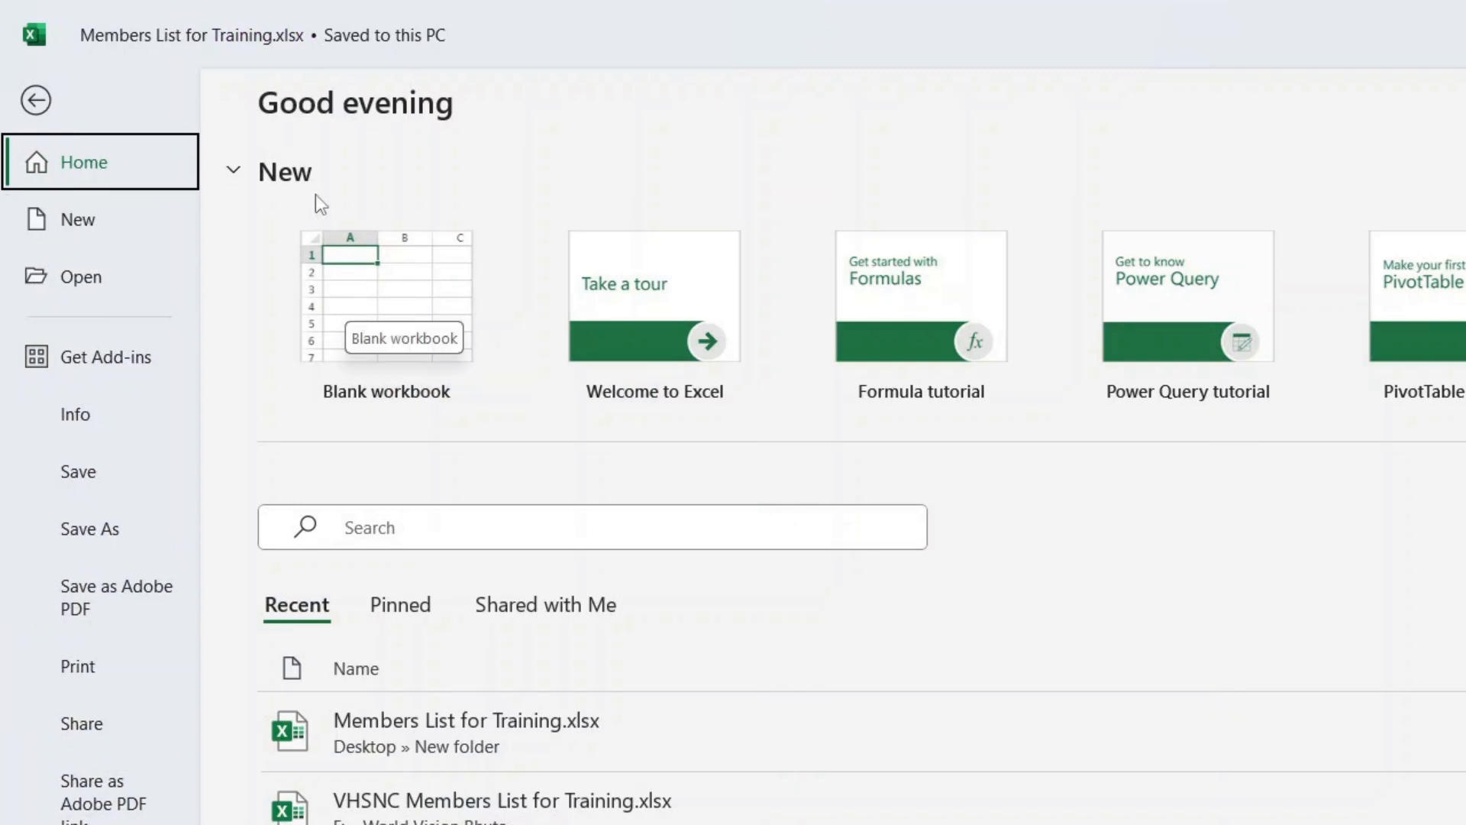
{"action": "left_click", "coordinate": [36, 100]}
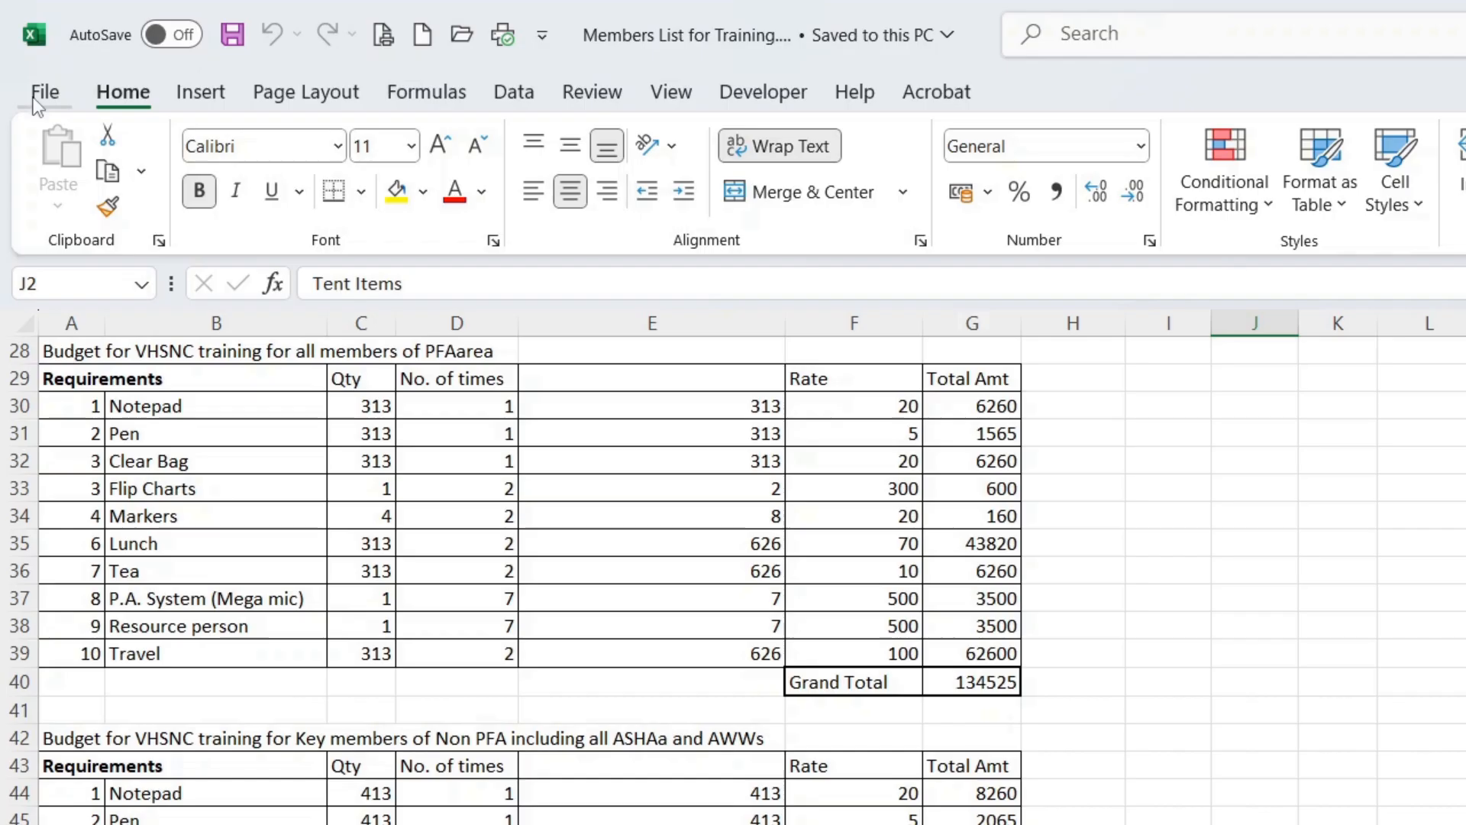
{"action": "left_click", "coordinate": [423, 36]}
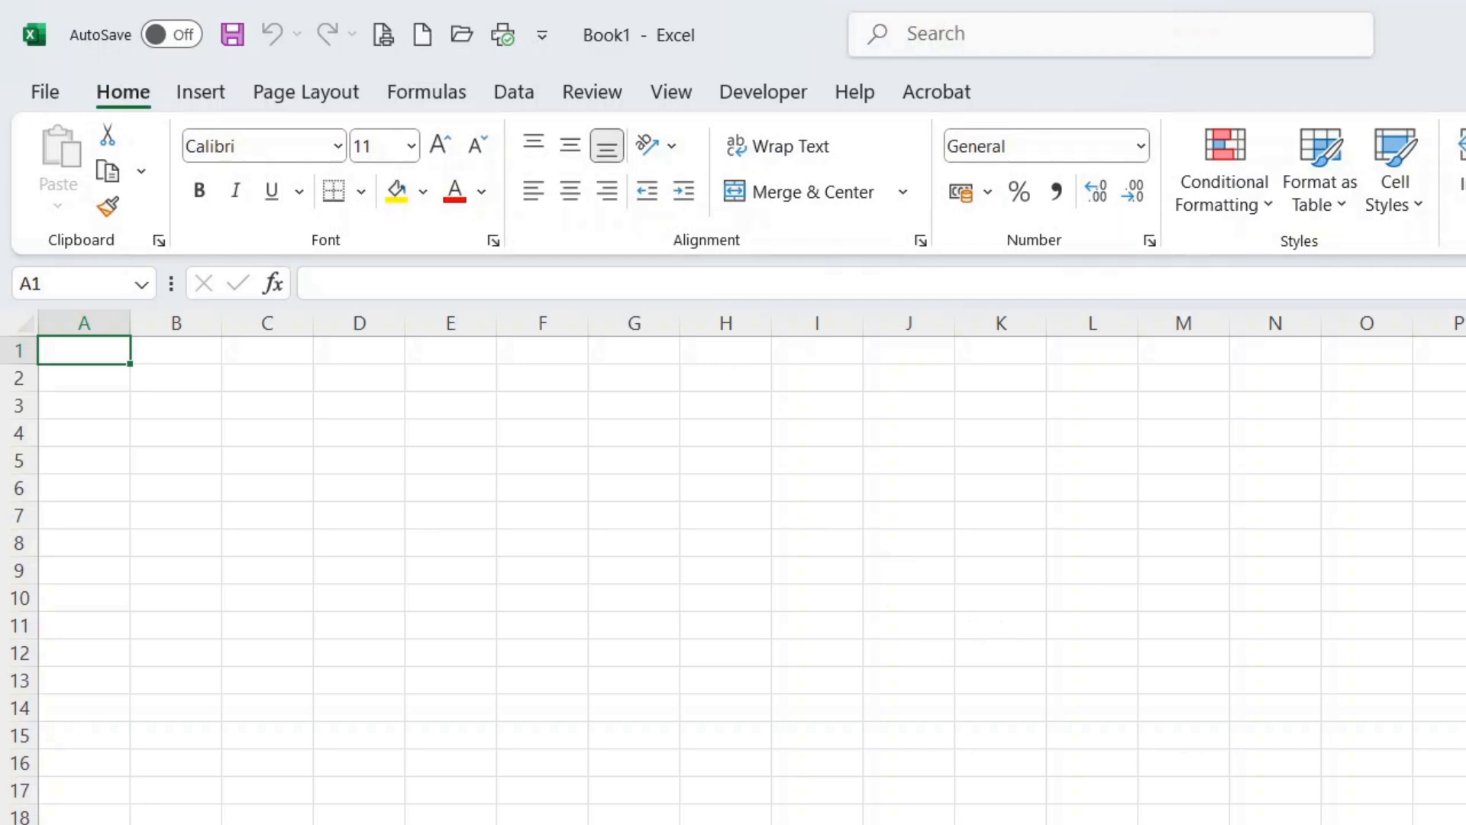
Enter jkjl, jljjjis and hohos into cells H10, H11 and H12.
{"action": "left_click", "coordinate": [685, 594]}
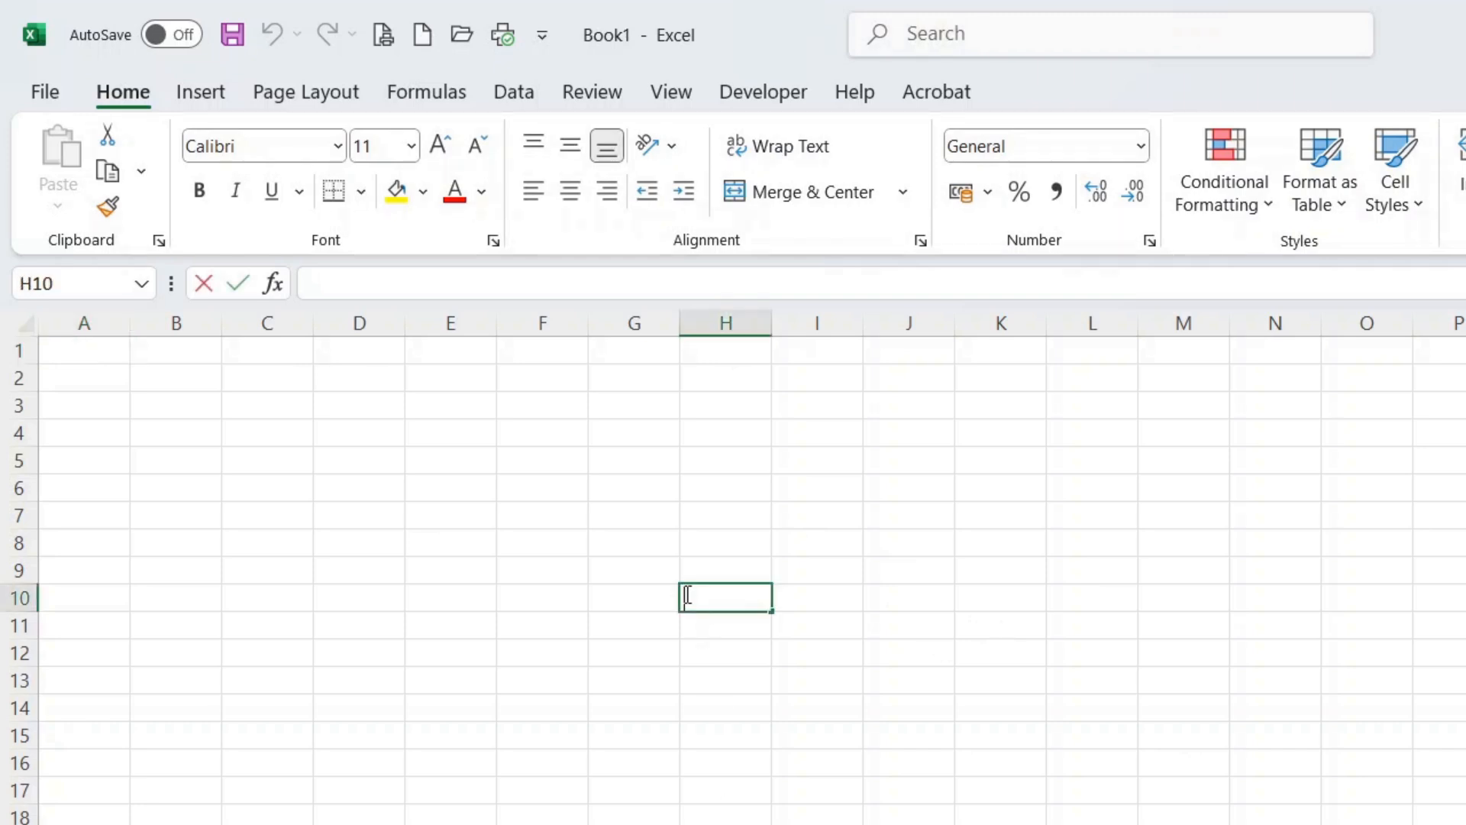
{"action": "type", "text": "jkjl"}
{"action": "key", "text": "Return"}
{"action": "type", "text": "jljjjis"}
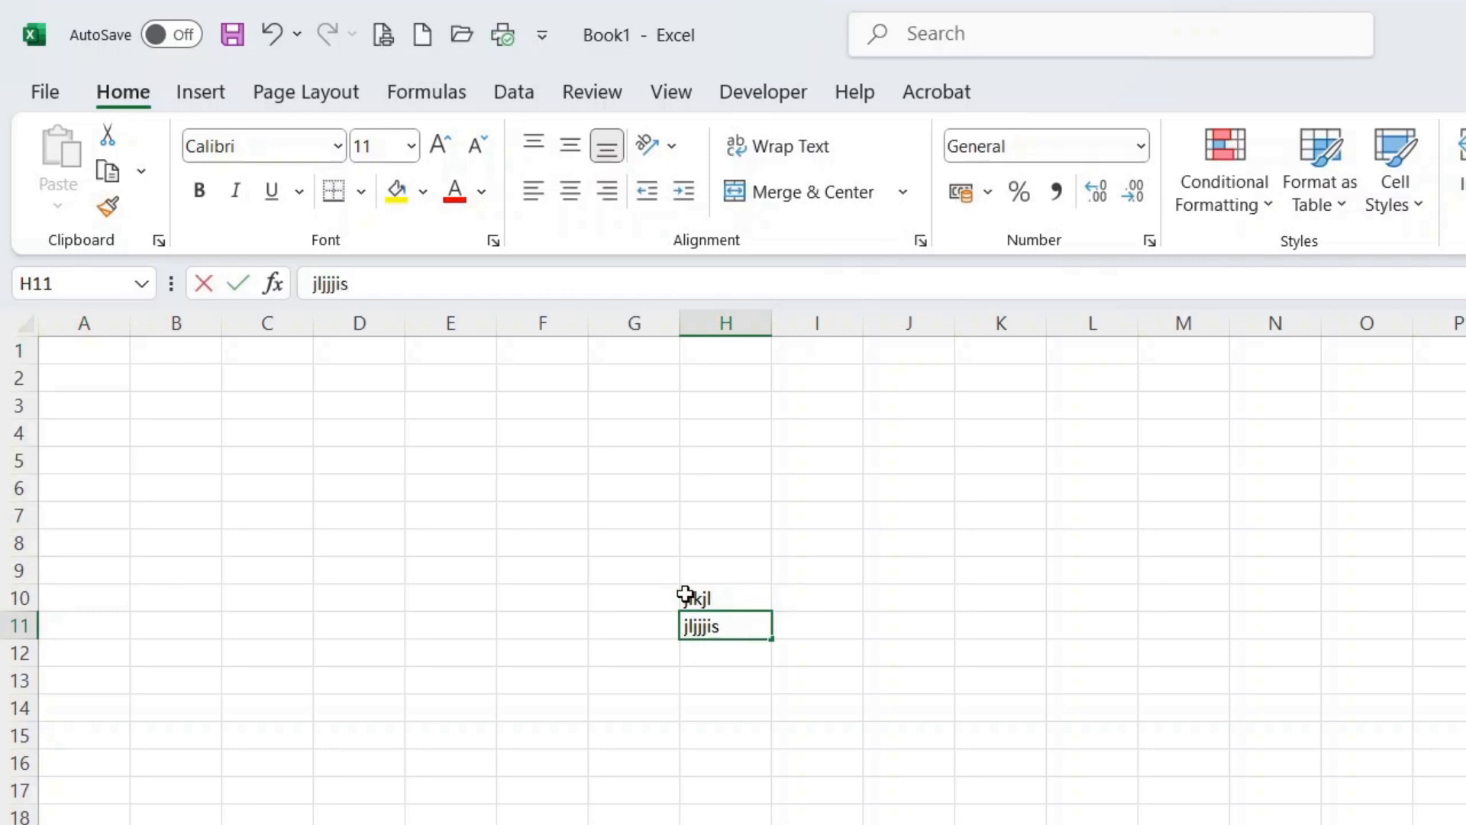
{"action": "key", "text": "Return"}
{"action": "type", "text": "hohos"}
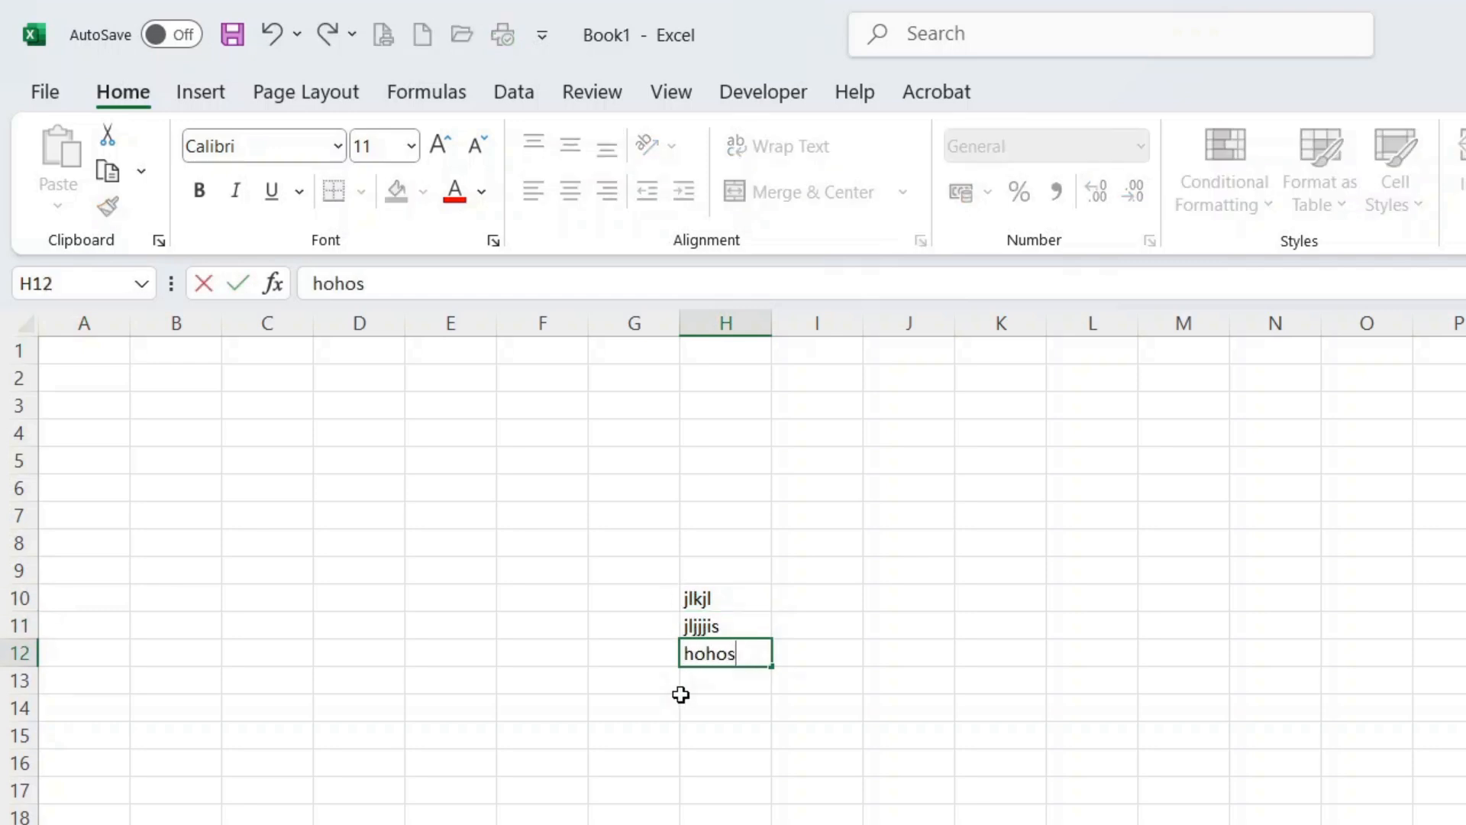
{"action": "left_click", "coordinate": [524, 648]}
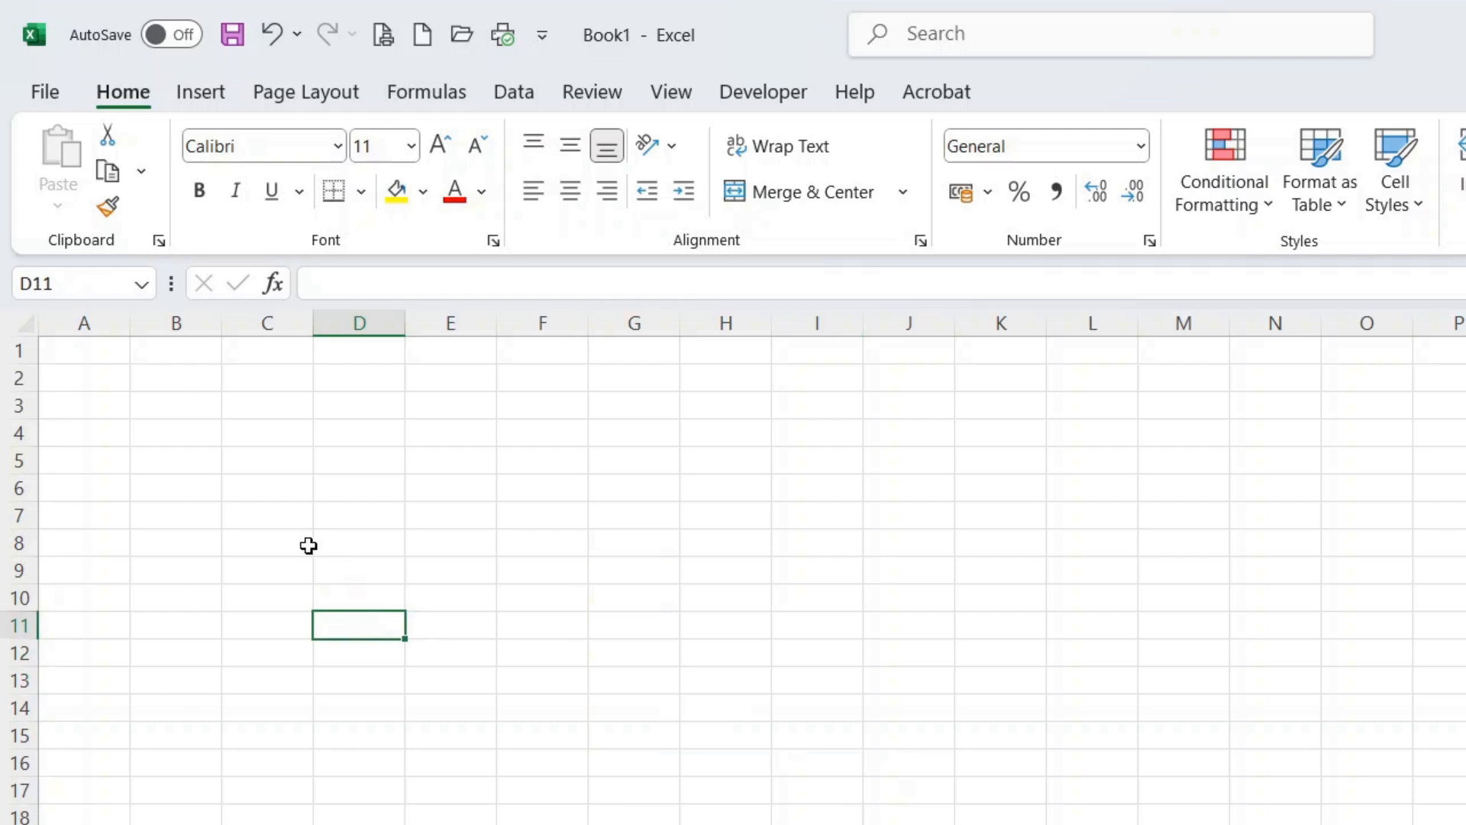
Enter jkjlkij, jlj and nohho into cells C6, C7 and C8.
{"action": "left_click", "coordinate": [300, 483]}
{"action": "type", "text": "jkjlkij"}
{"action": "key", "text": "Return"}
{"action": "type", "text": "jl"}
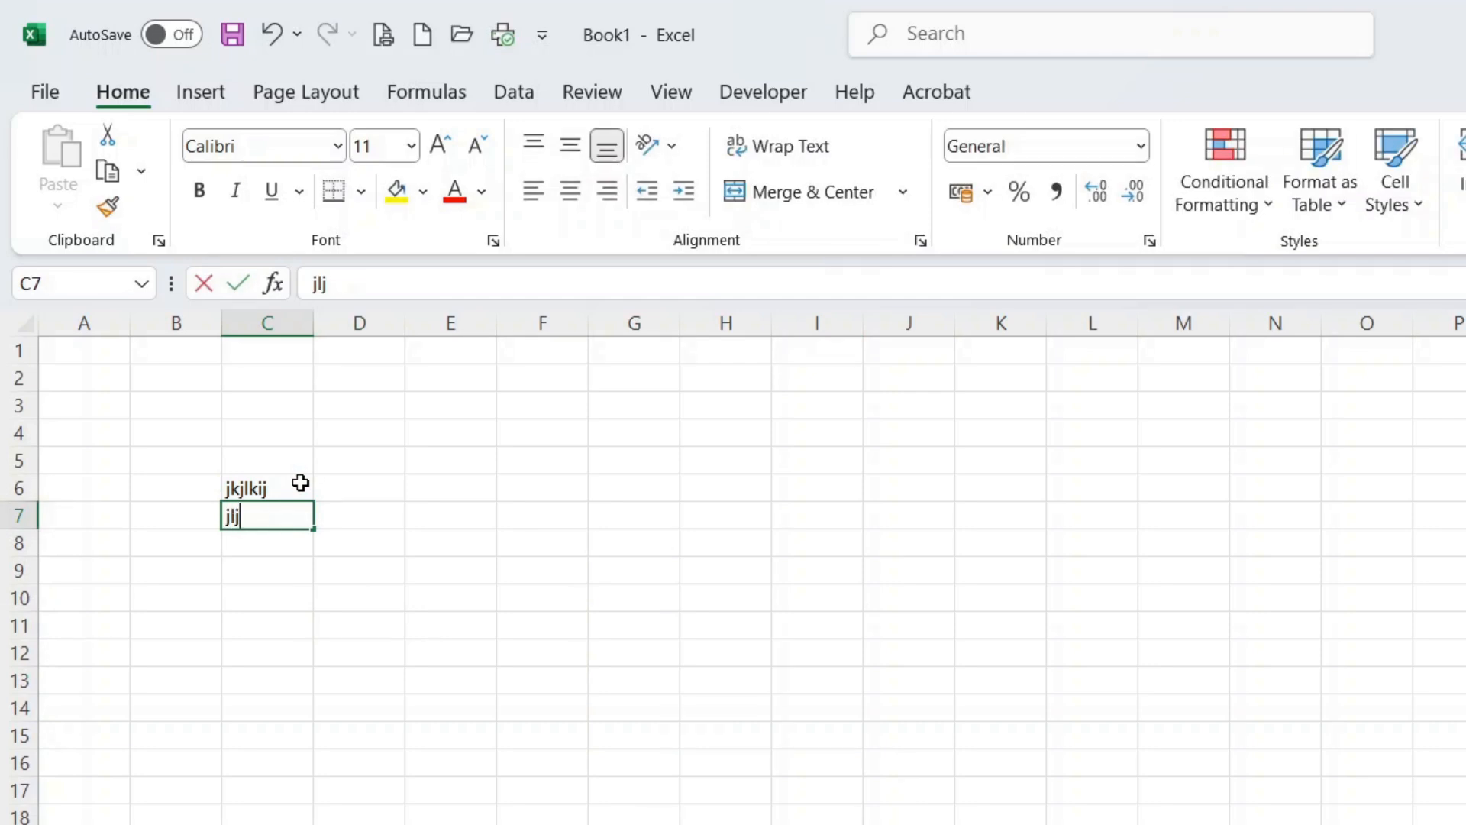
{"action": "type", "text": "j"}
{"action": "key", "text": "Return"}
{"action": "type", "text": "nohho"}
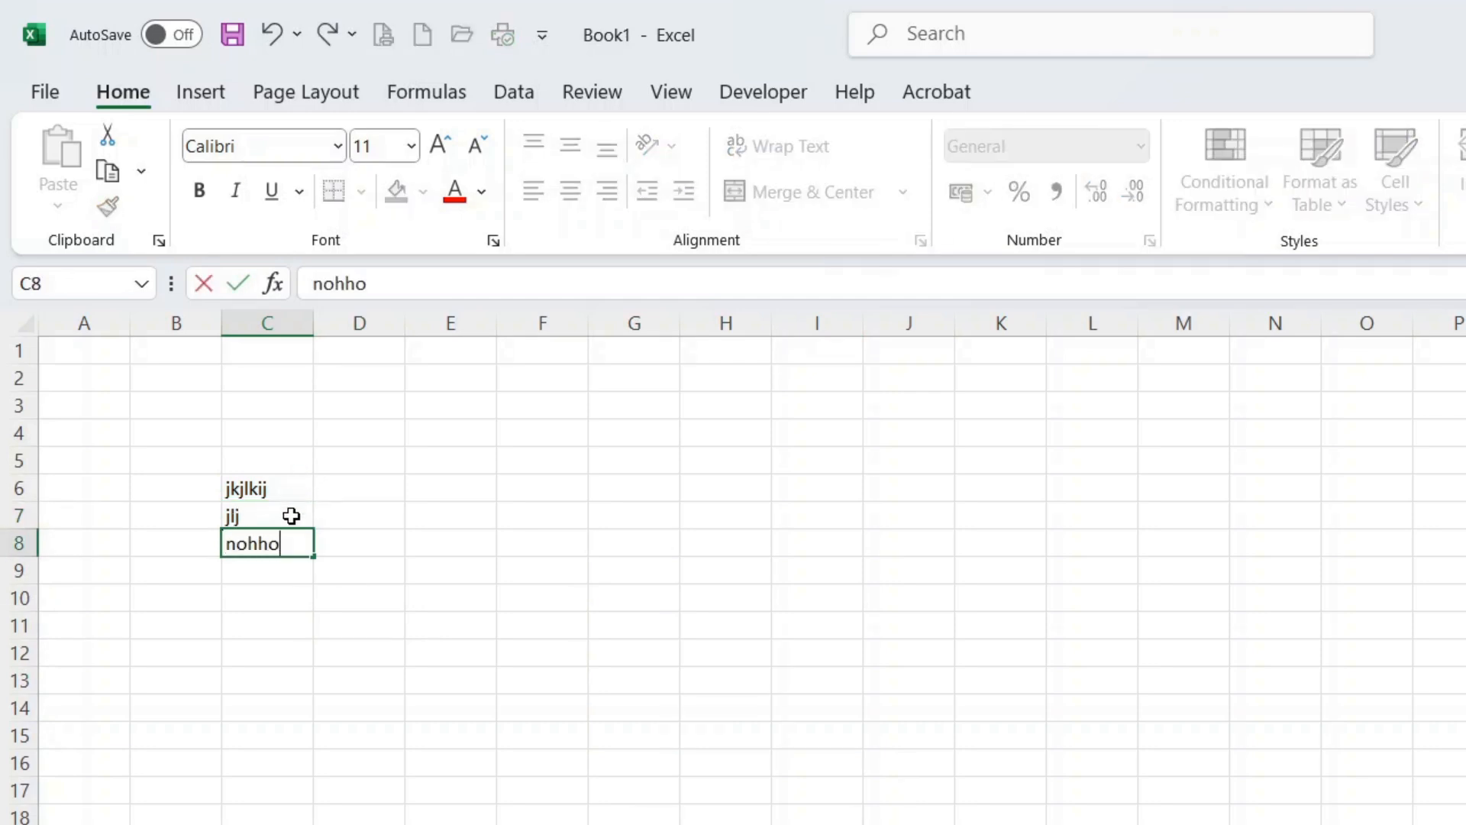
{"action": "left_click", "coordinate": [487, 457]}
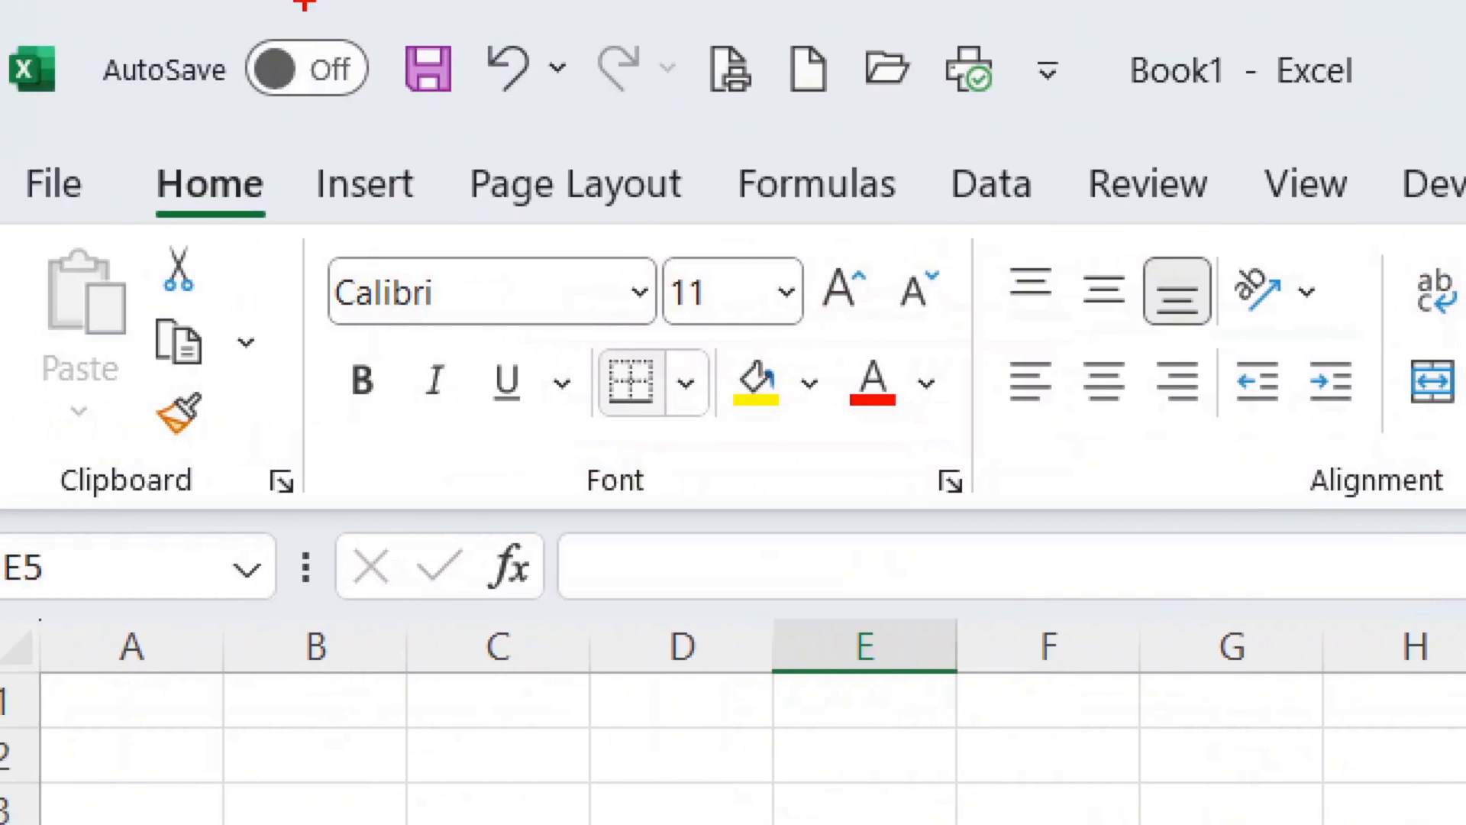
{"action": "left_click_drag", "start_coordinate": [344, 21], "coordinate": [524, 145]}
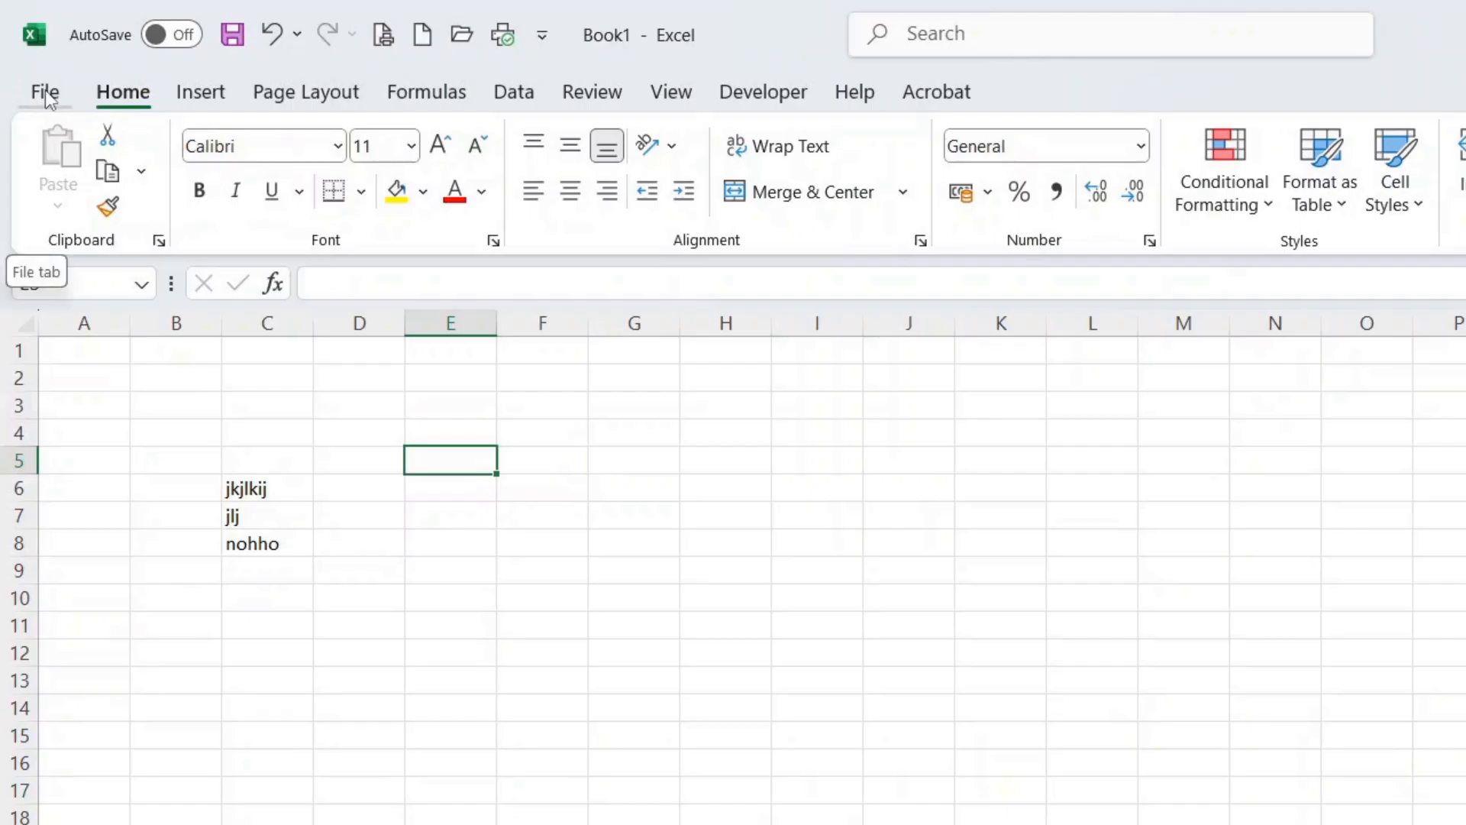
Bring up Save As for Book1 and browse for a folder on this PC.
{"action": "left_click", "coordinate": [42, 96]}
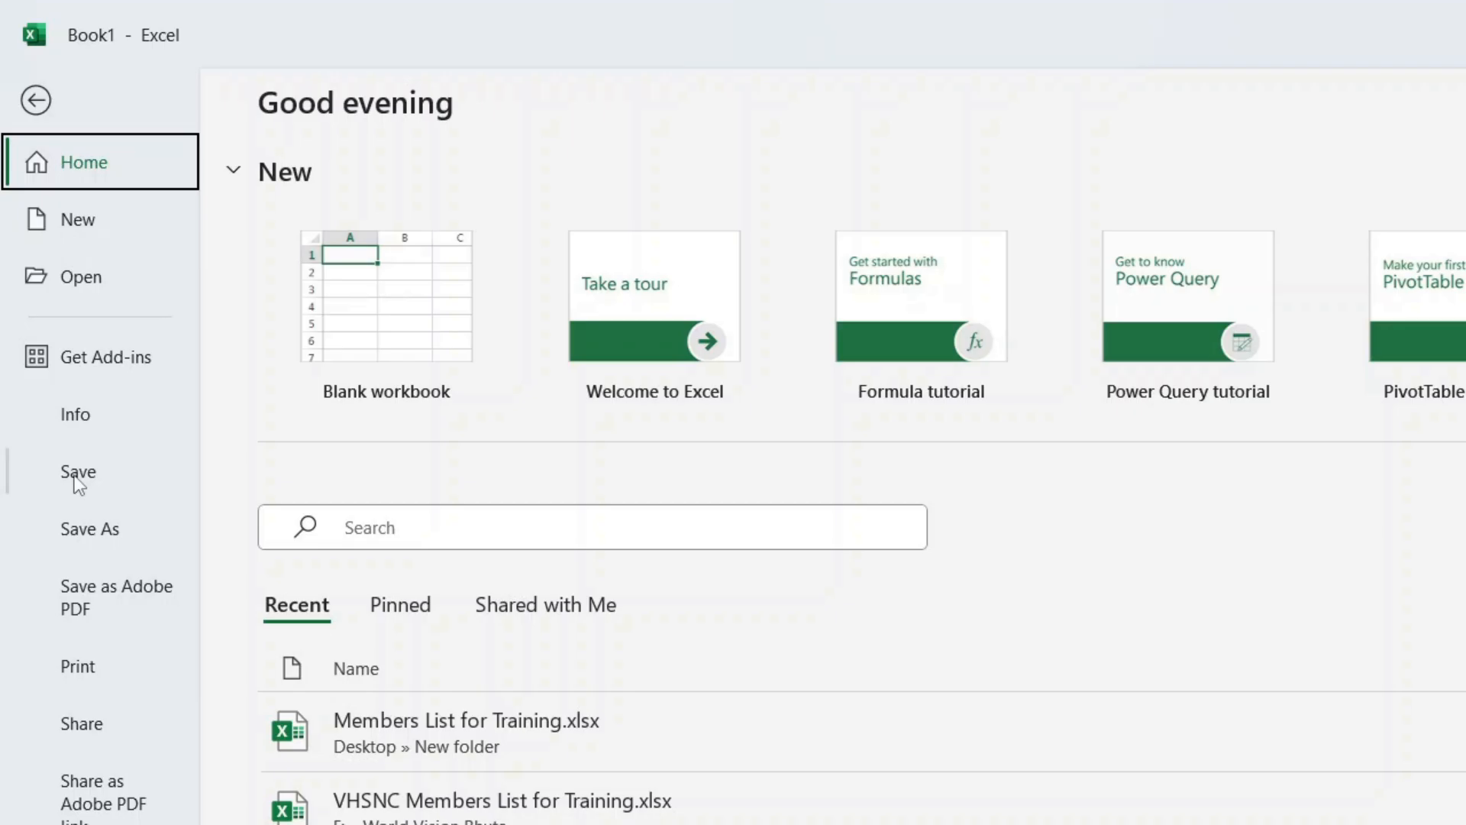
{"action": "key", "text": "Escape"}
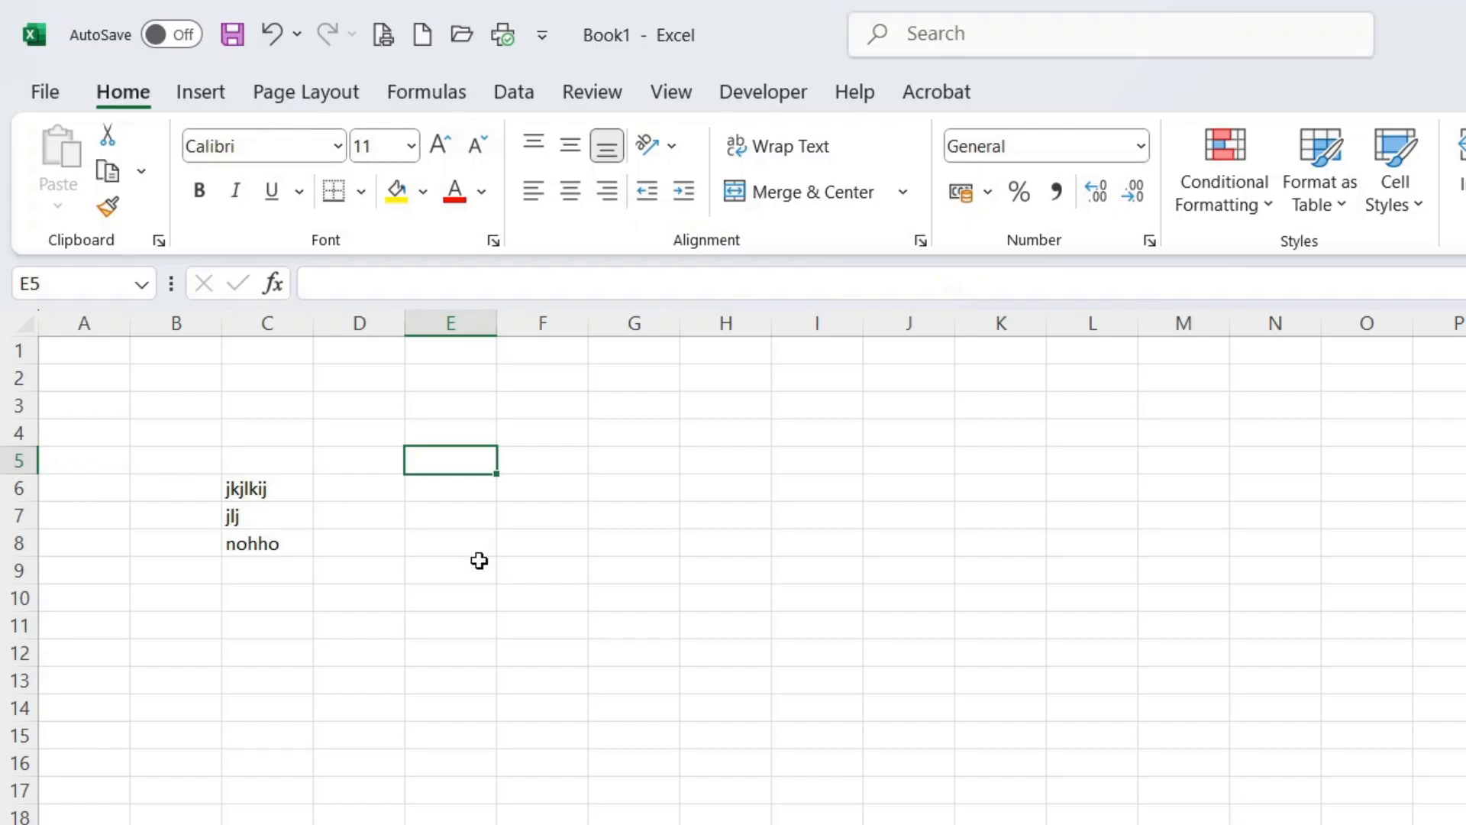
{"action": "key", "text": "ctrl+s"}
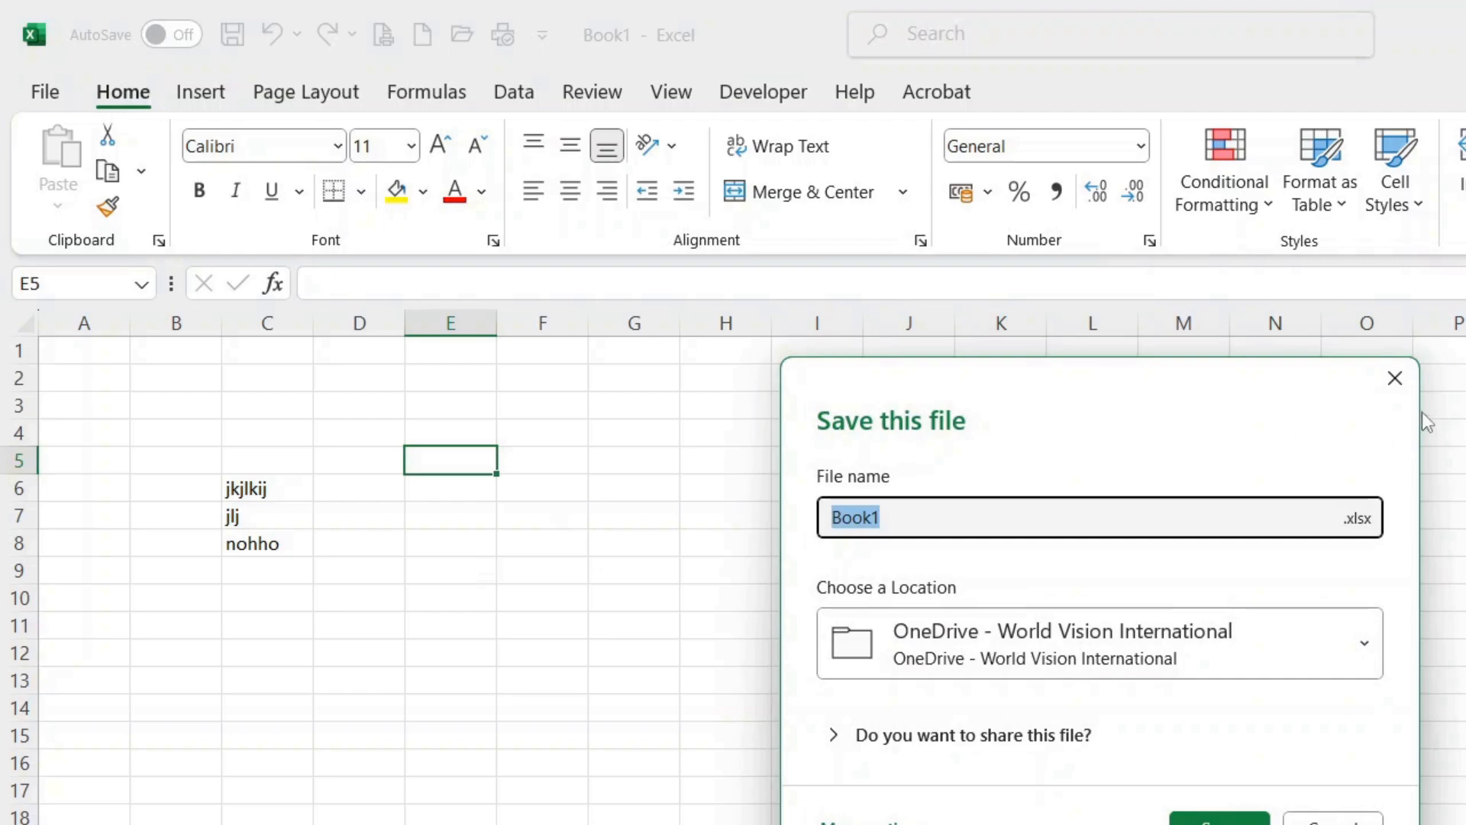
{"action": "left_click", "coordinate": [1395, 378]}
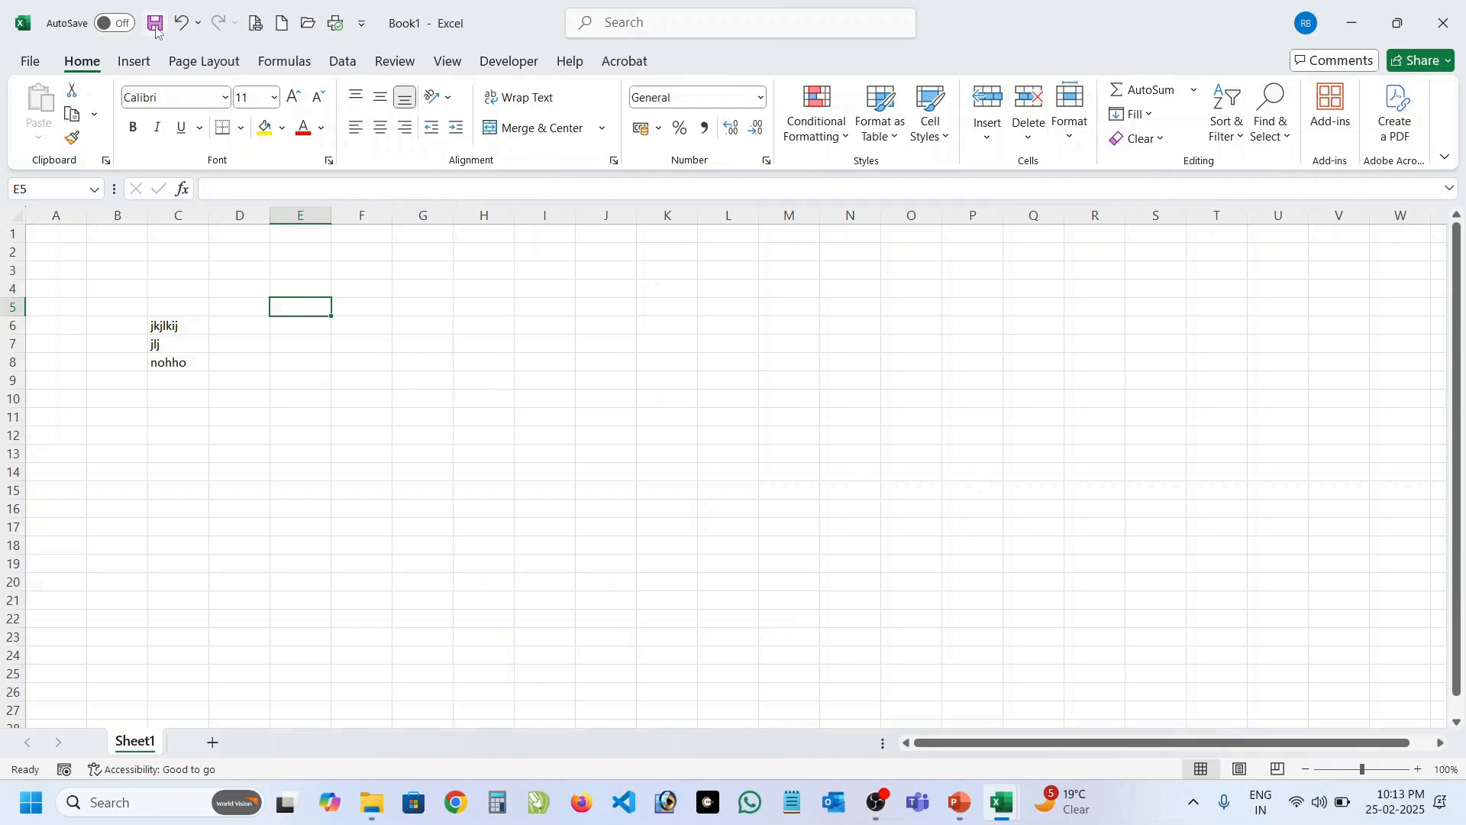
{"action": "left_click", "coordinate": [167, 25]}
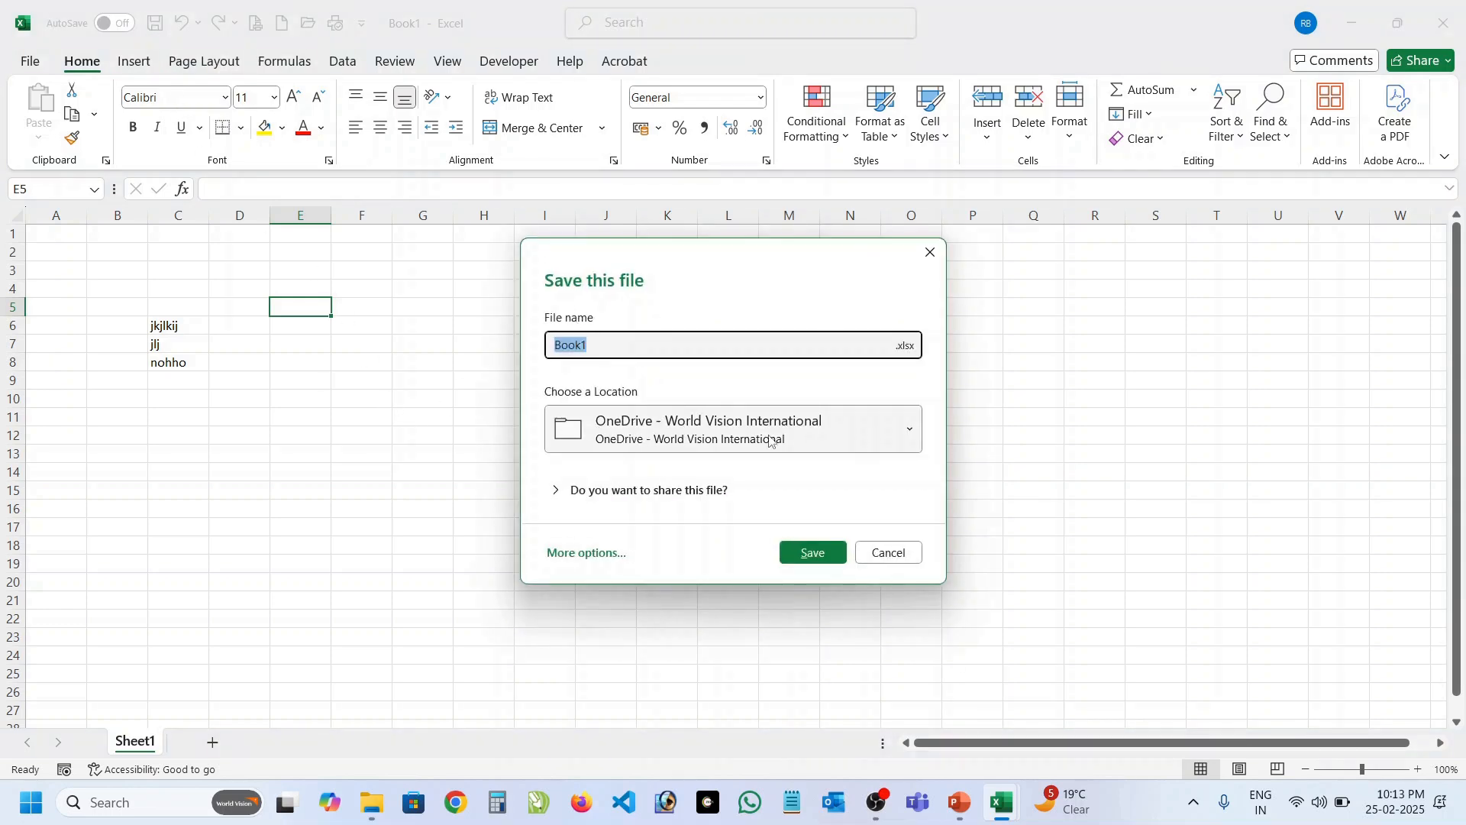
{"action": "left_click", "coordinate": [600, 558]}
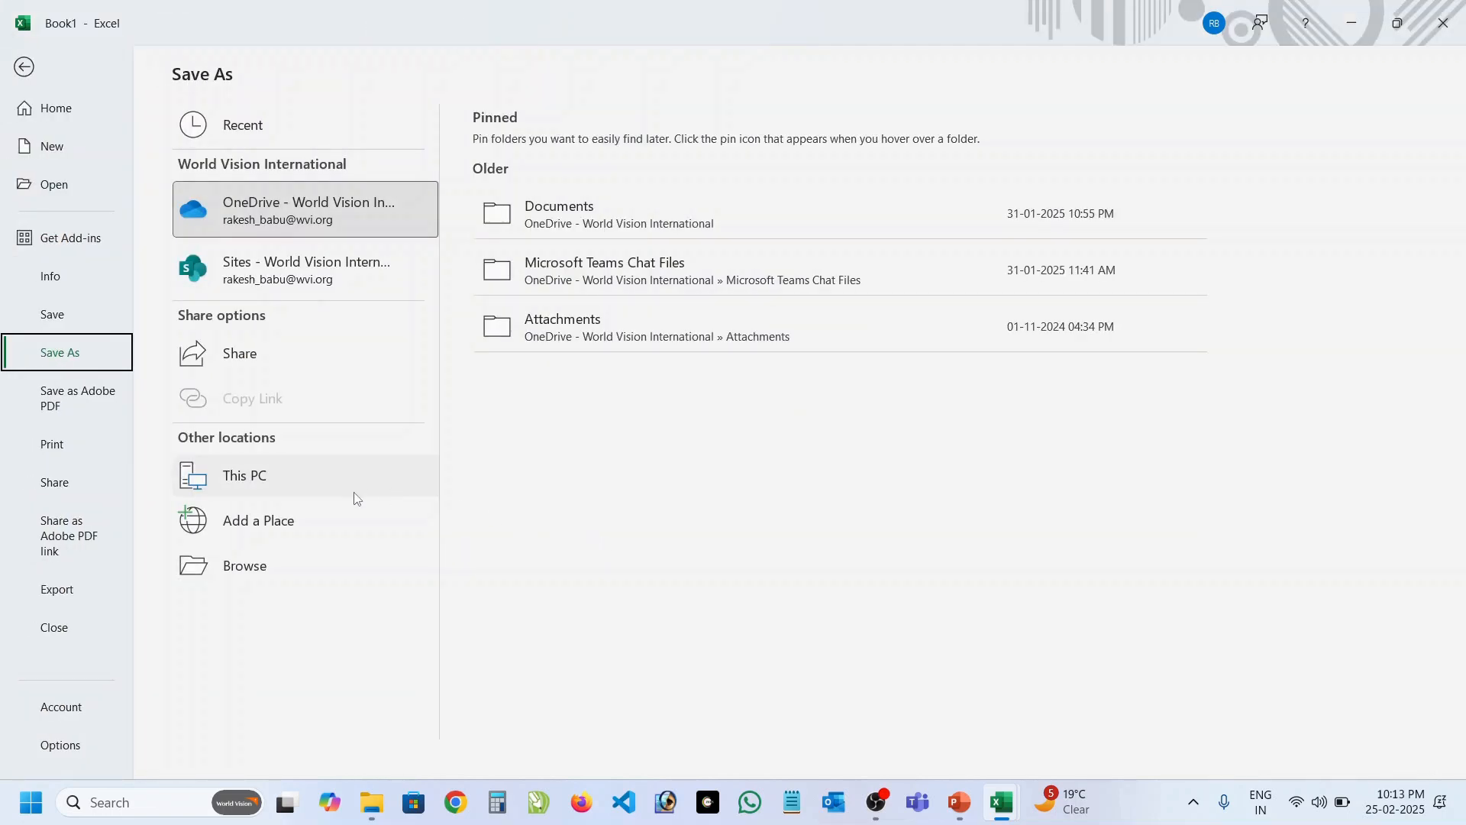
{"action": "left_click", "coordinate": [249, 569]}
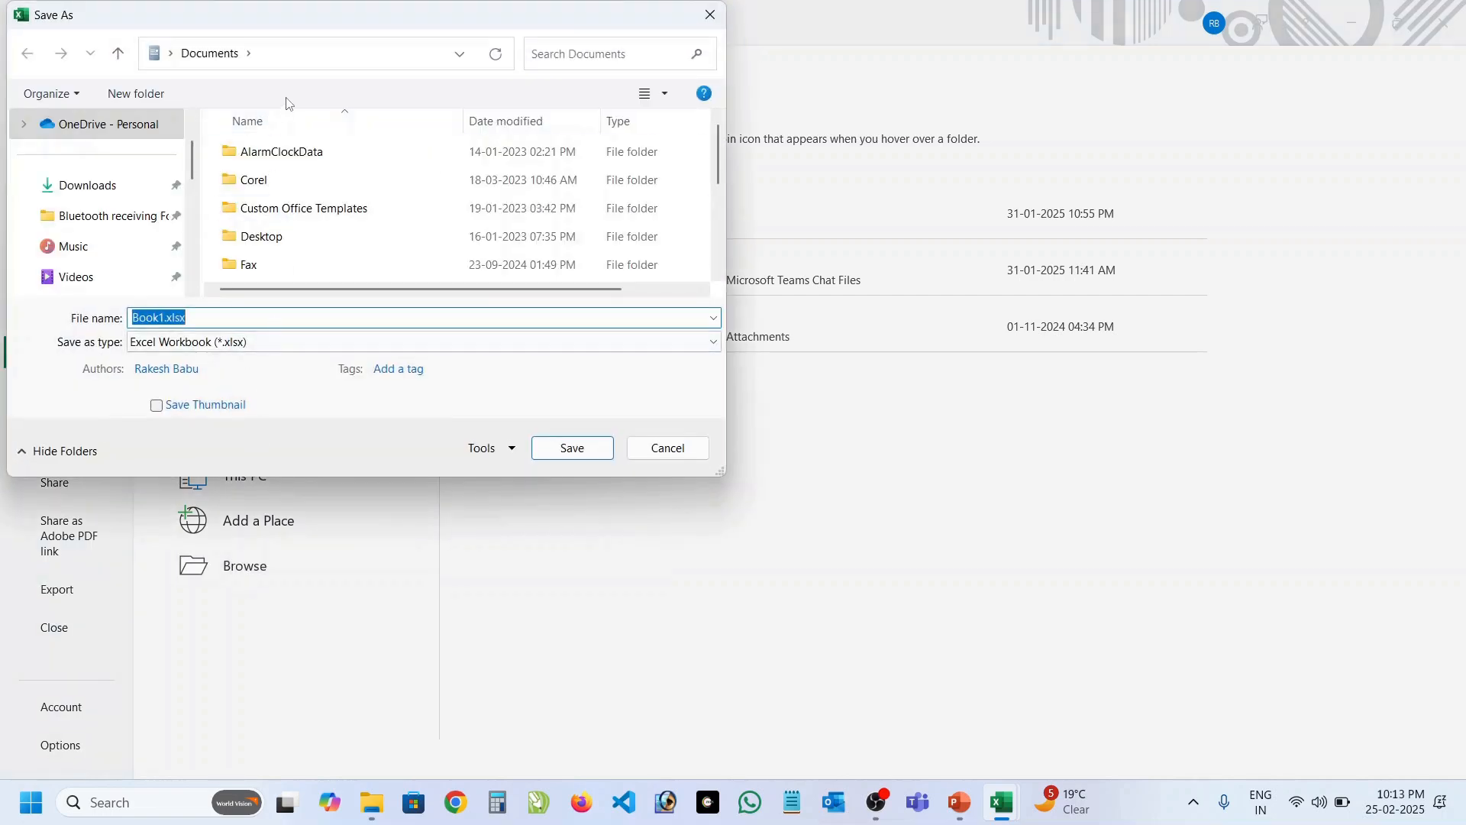
Save the workbook as Book1.xlsx in the Desktop's New folder.
{"action": "left_click", "coordinate": [233, 320]}
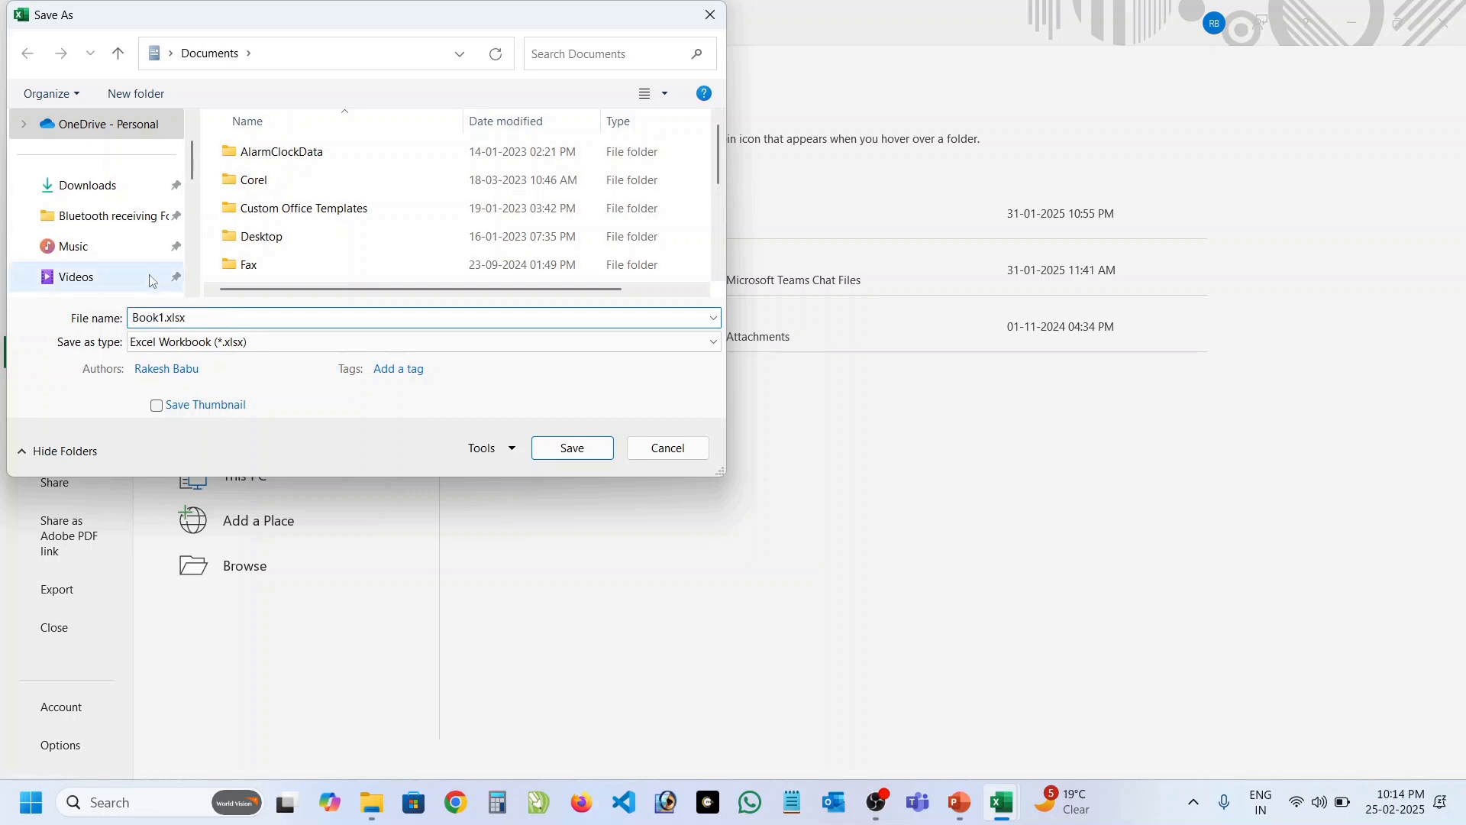
{"action": "scroll", "coordinate": [131, 217], "scroll_direction": "up", "scroll_amount": 1}
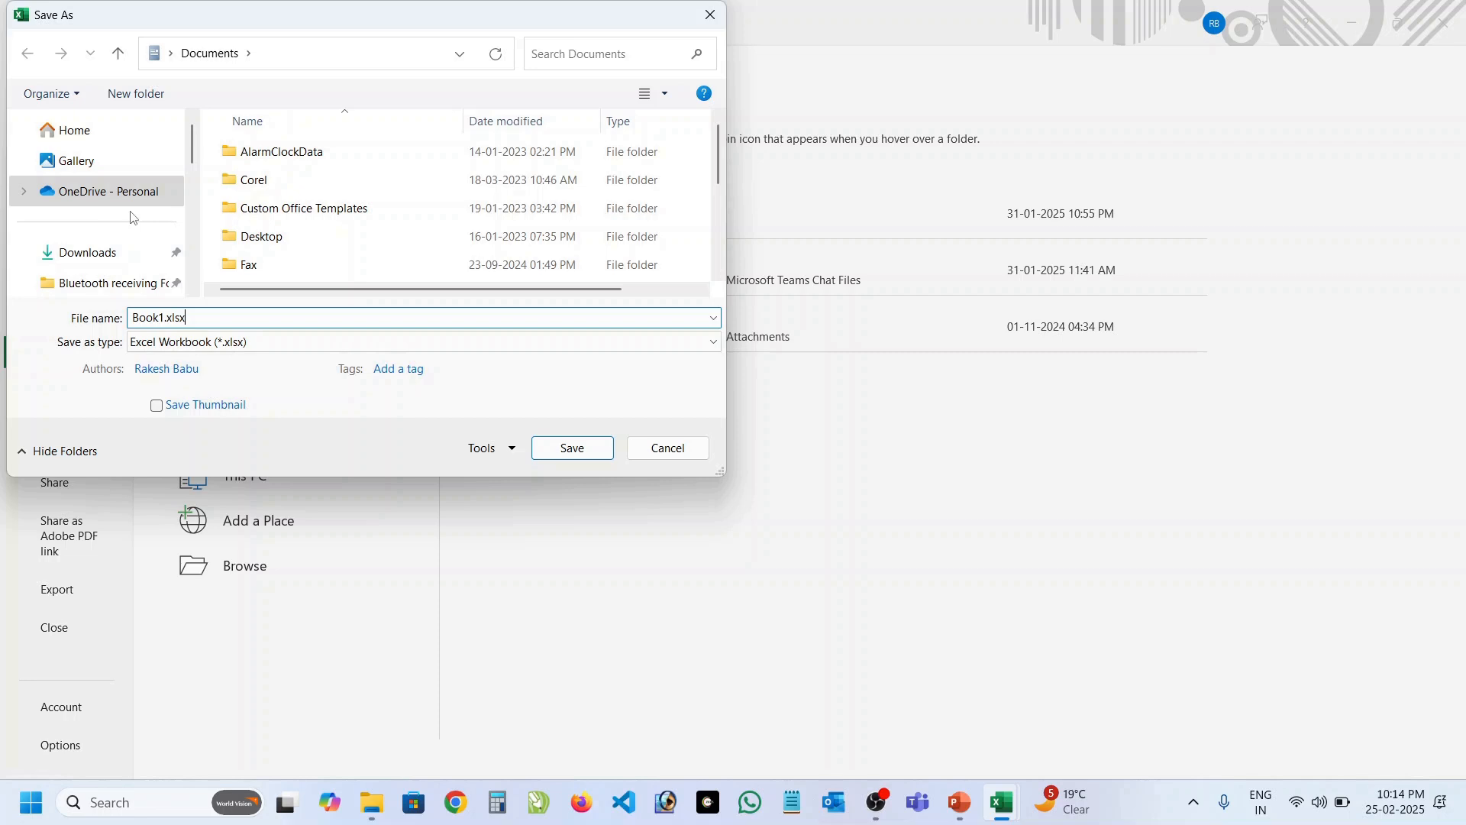
{"action": "scroll", "coordinate": [114, 202], "scroll_direction": "down", "scroll_amount": 5}
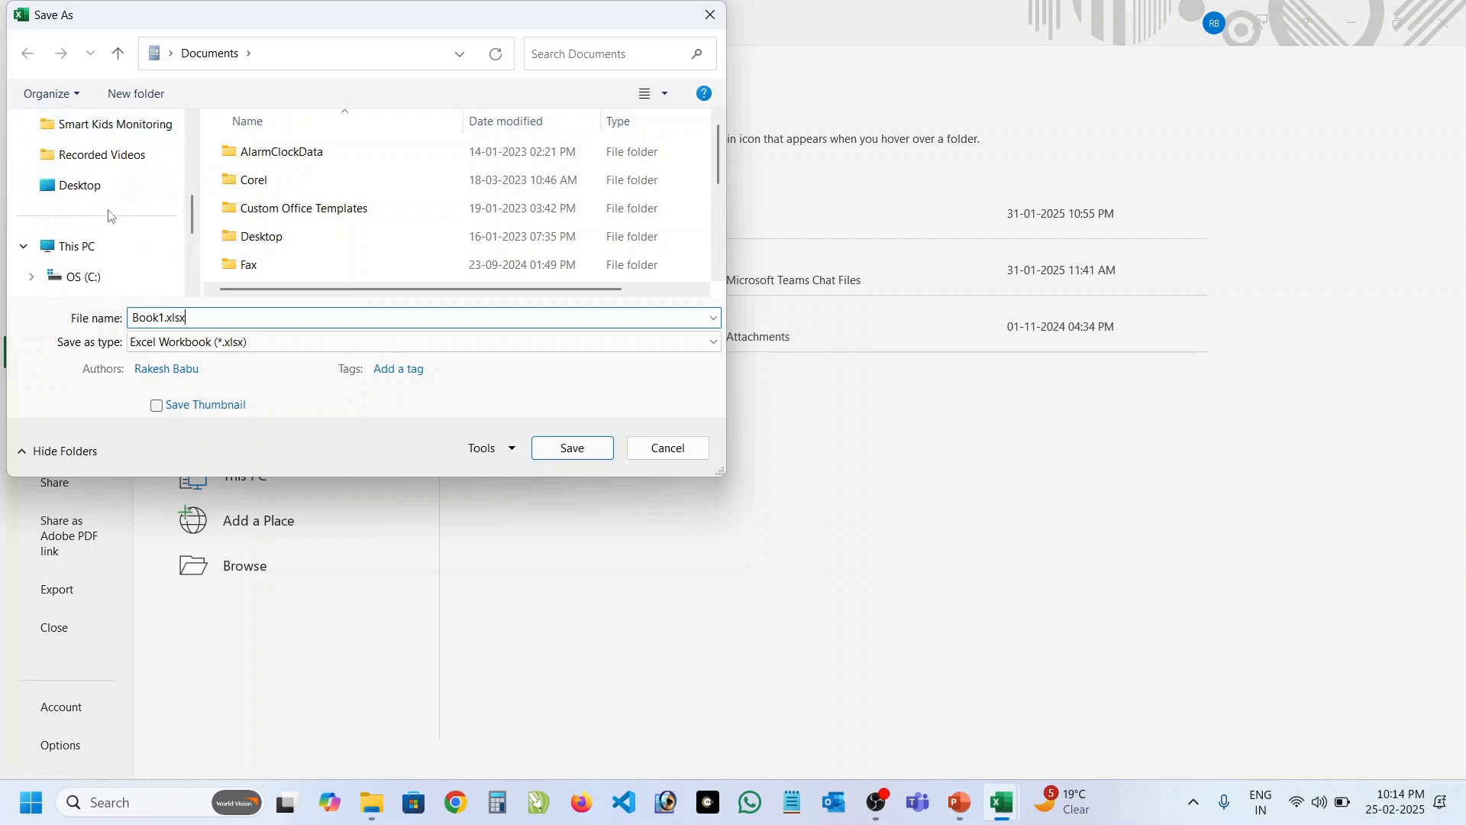
{"action": "left_click", "coordinate": [80, 187]}
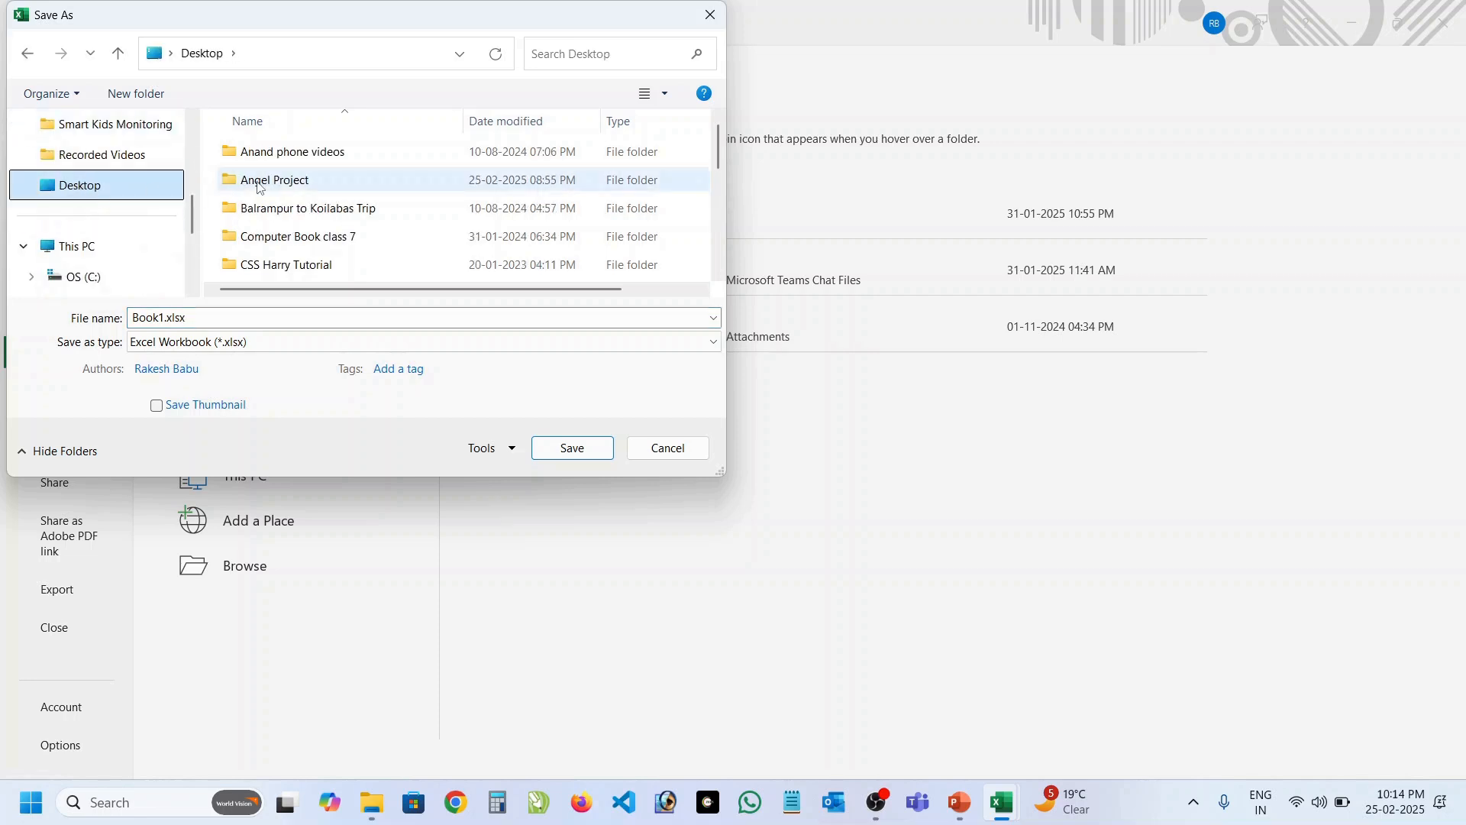
{"action": "scroll", "coordinate": [295, 187], "scroll_direction": "down", "scroll_amount": 5}
{"action": "scroll", "coordinate": [298, 206], "scroll_direction": "up", "scroll_amount": 3}
{"action": "scroll", "coordinate": [299, 215], "scroll_direction": "down", "scroll_amount": 1}
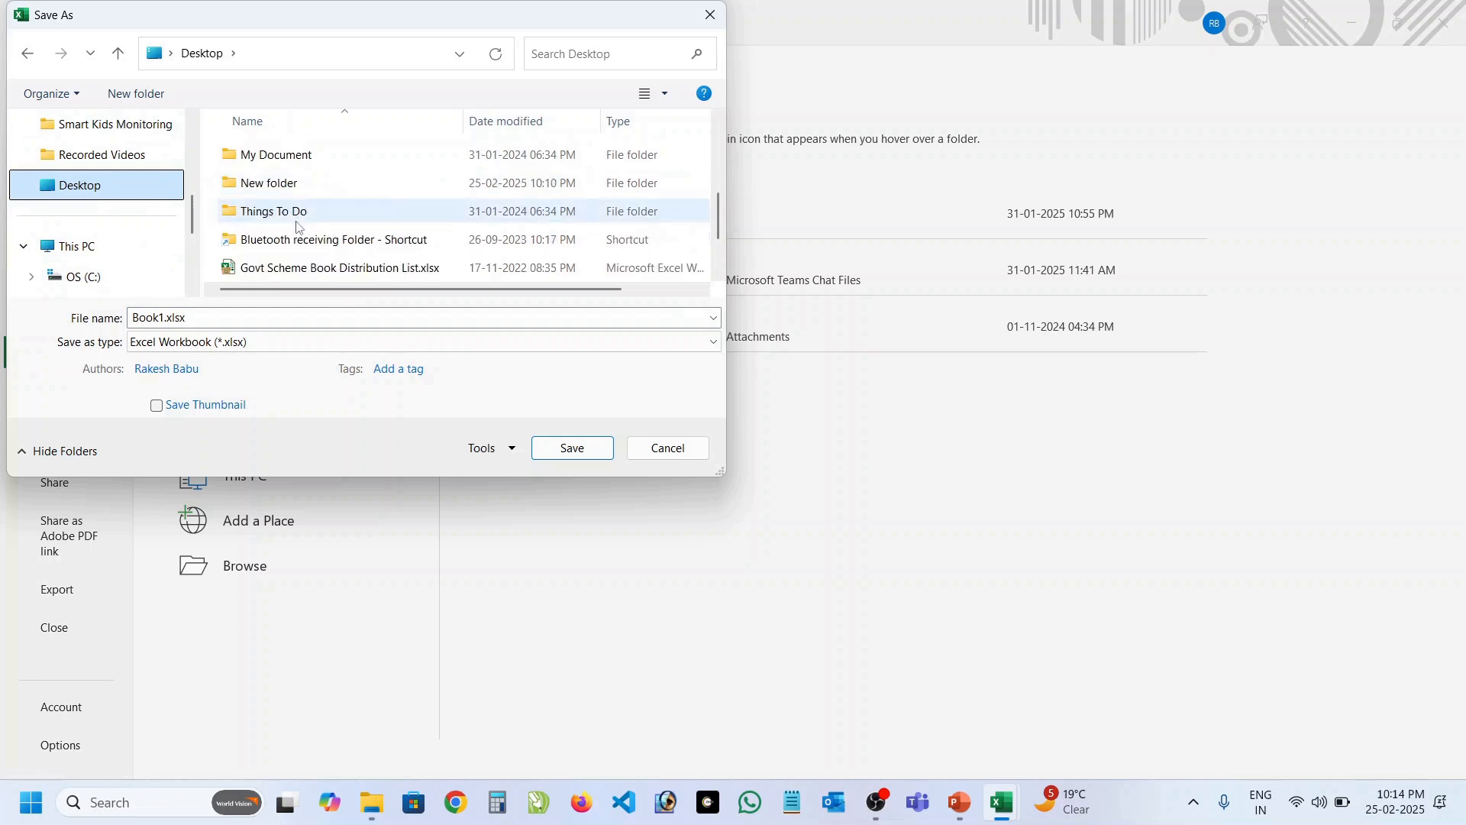
{"action": "left_click", "coordinate": [278, 189]}
{"action": "double_click", "coordinate": [278, 190]}
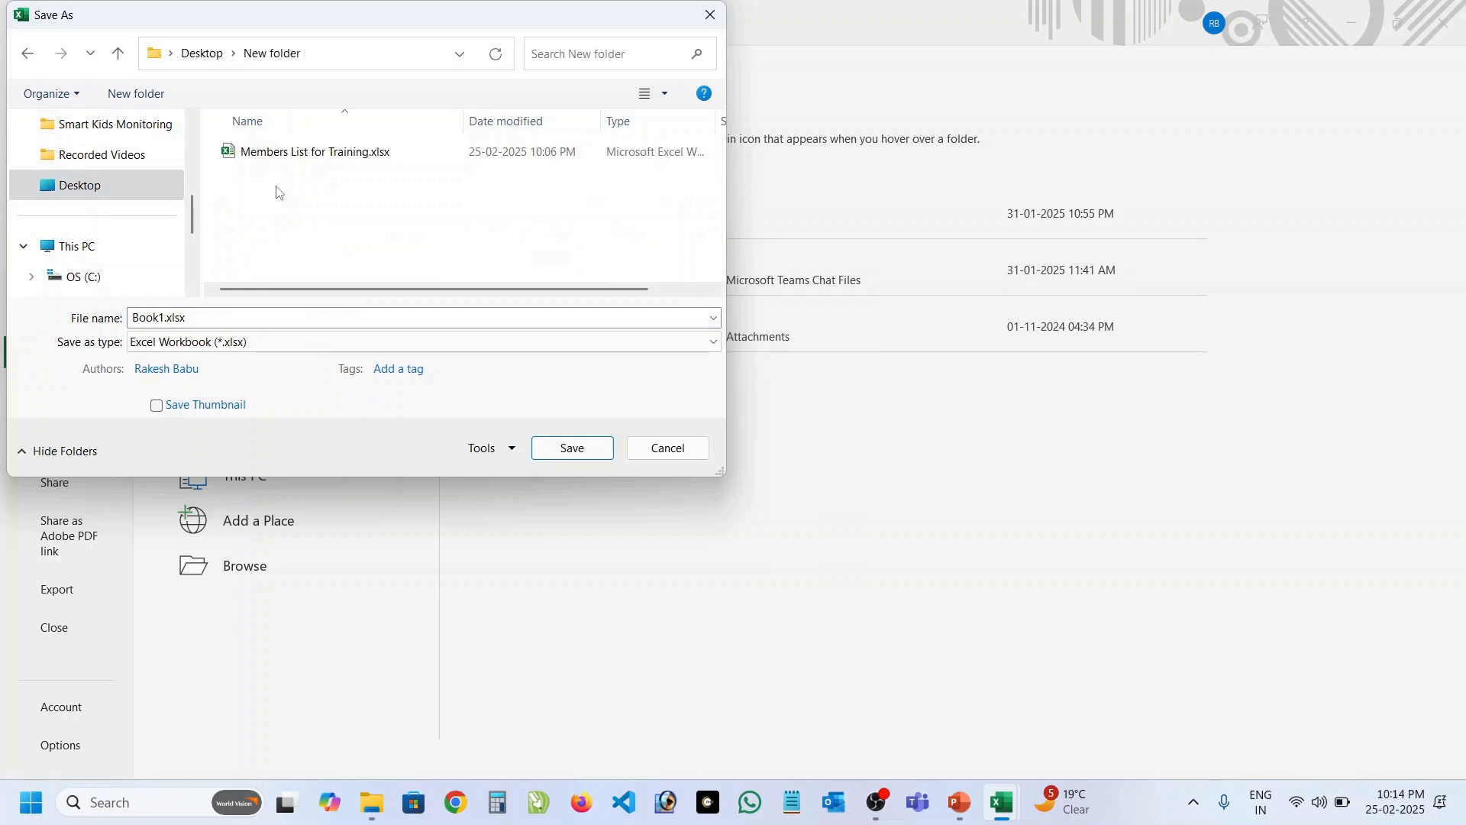
{"action": "left_click", "coordinate": [563, 449]}
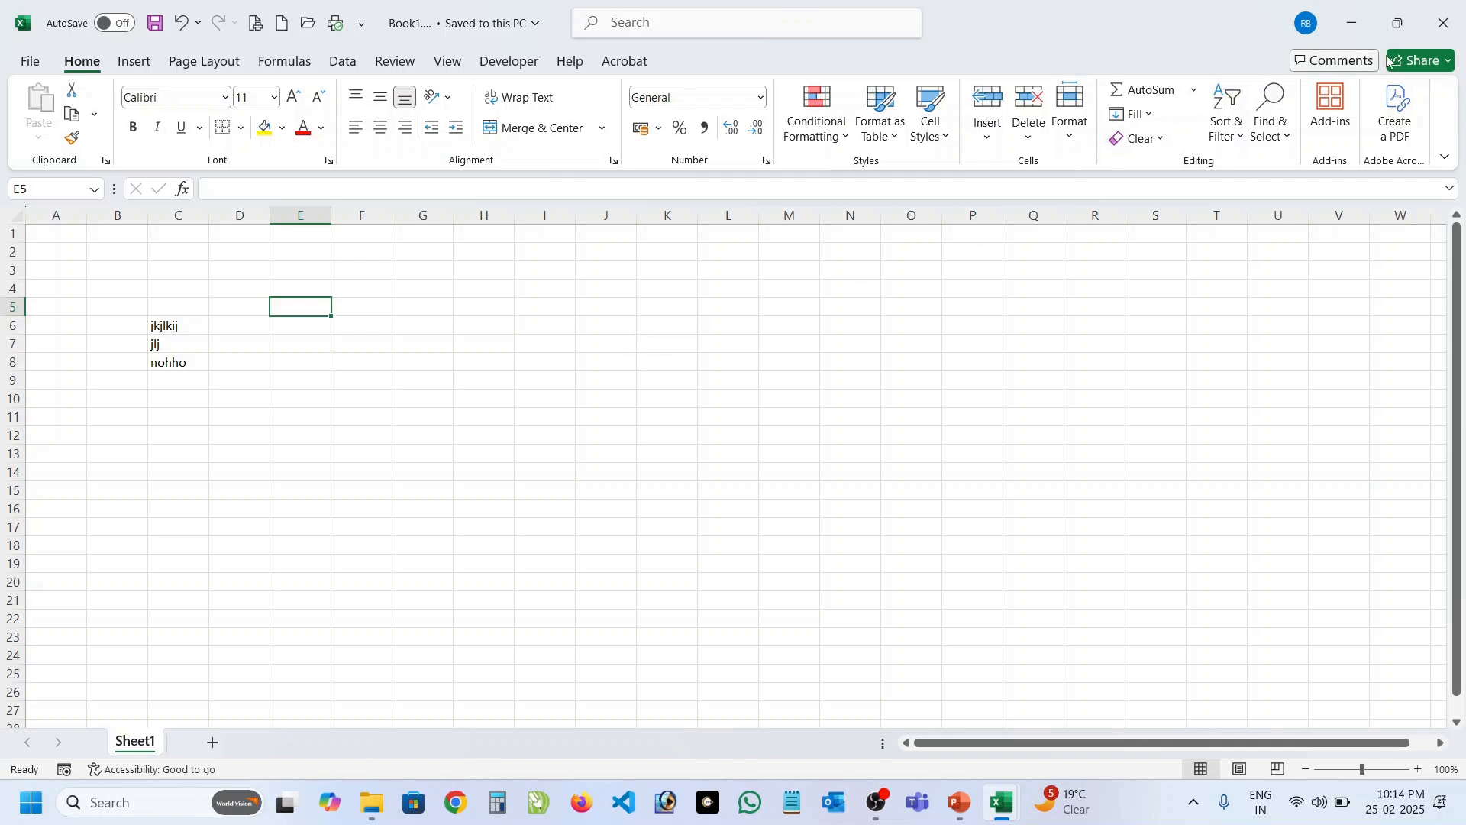
{"action": "left_click", "coordinate": [1449, 25]}
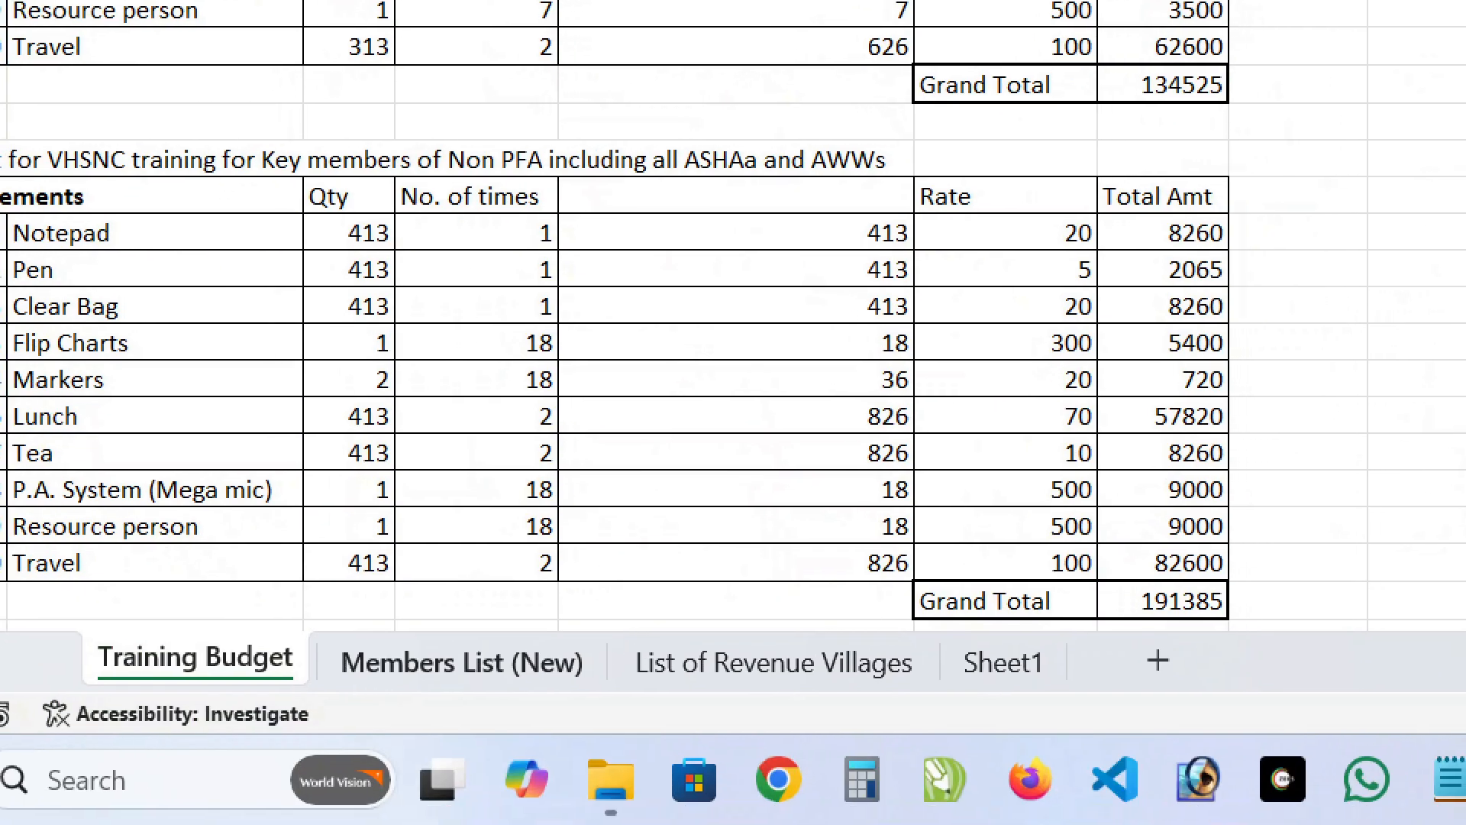
{"action": "left_click", "coordinate": [184, 741]}
{"action": "mouse_move", "coordinate": [76, 600]}
{"action": "left_mouse_down"}
{"action": "mouse_move", "coordinate": [89, 659]}
{"action": "mouse_move", "coordinate": [344, 698]}
{"action": "mouse_move", "coordinate": [1095, 707]}
{"action": "left_mouse_up"}
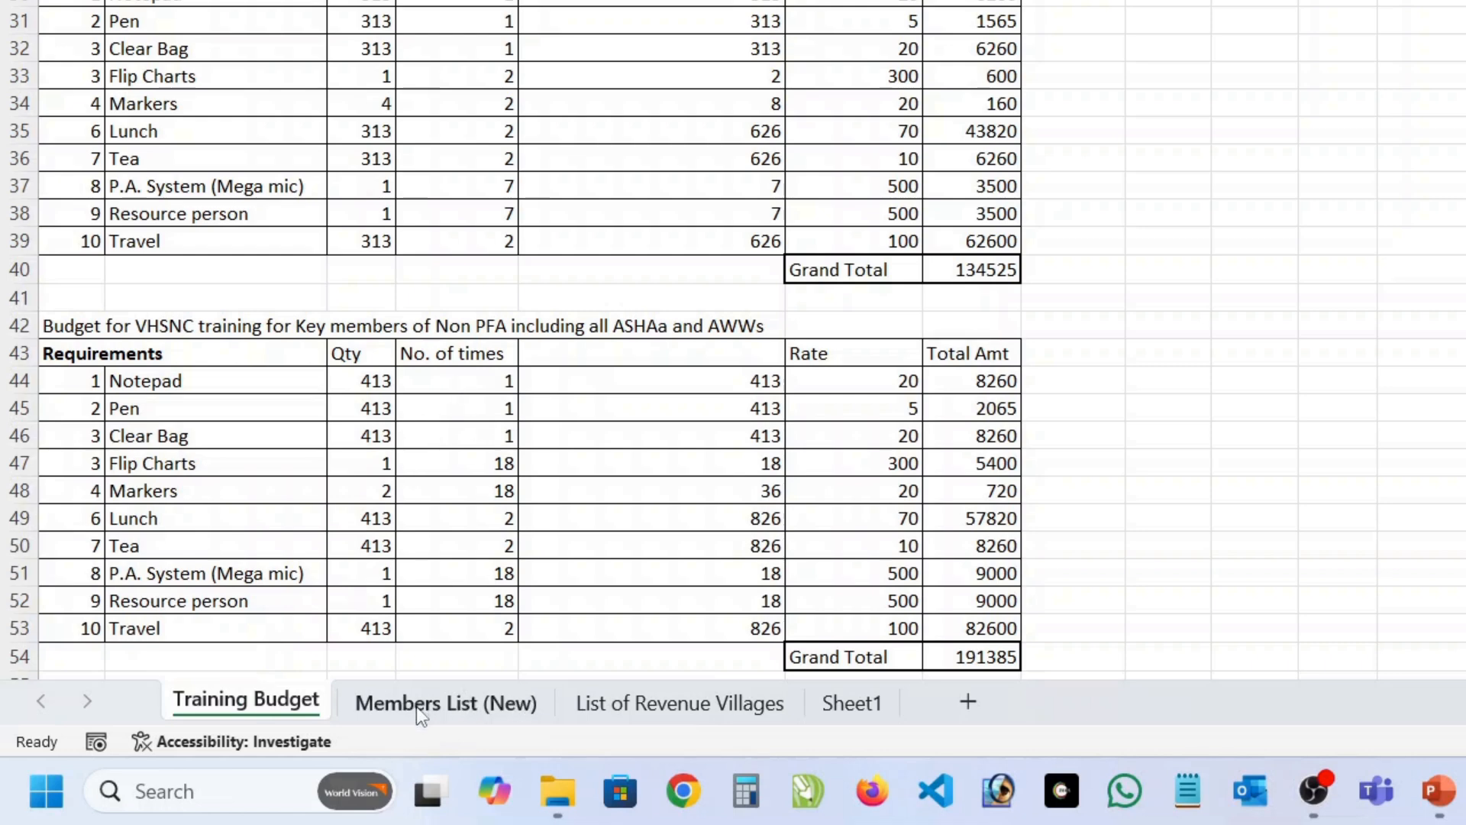
{"action": "left_click", "coordinate": [474, 709]}
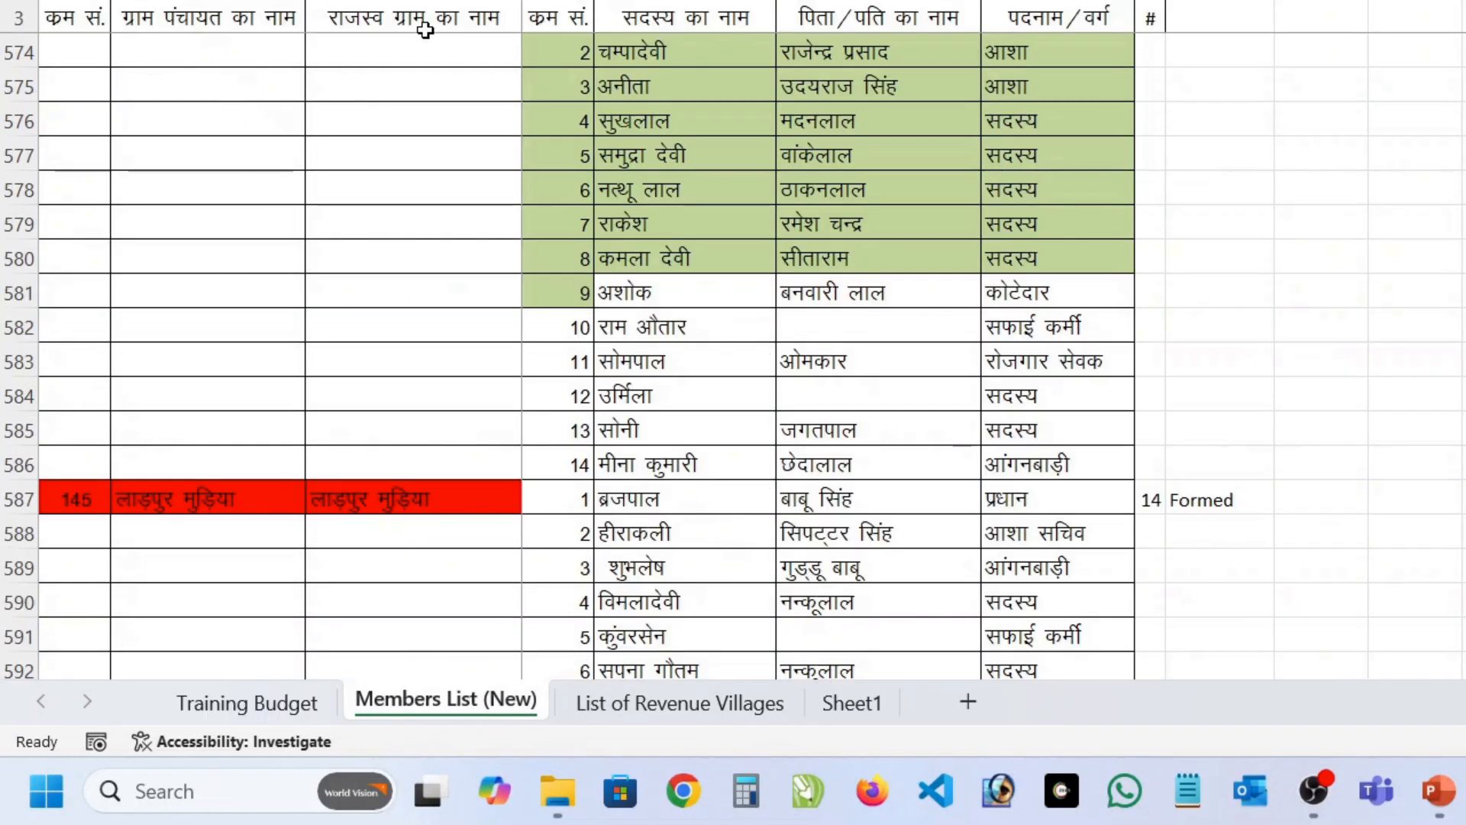
{"action": "scroll", "coordinate": [557, 458], "scroll_direction": "down", "scroll_amount": 7}
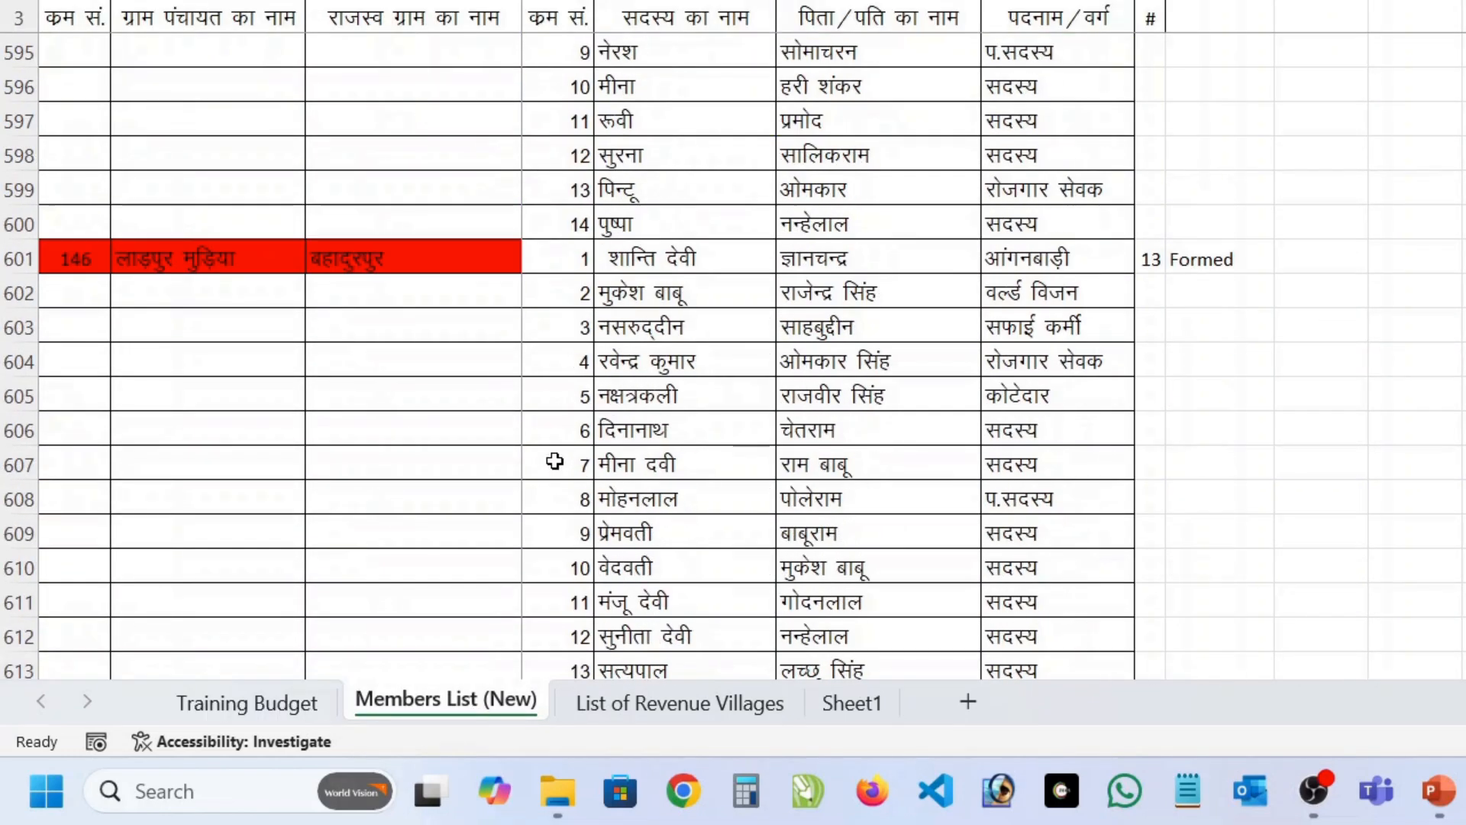
{"action": "scroll", "coordinate": [557, 458], "scroll_direction": "up", "scroll_amount": 7}
{"action": "scroll", "coordinate": [584, 532], "scroll_direction": "up", "scroll_amount": 4}
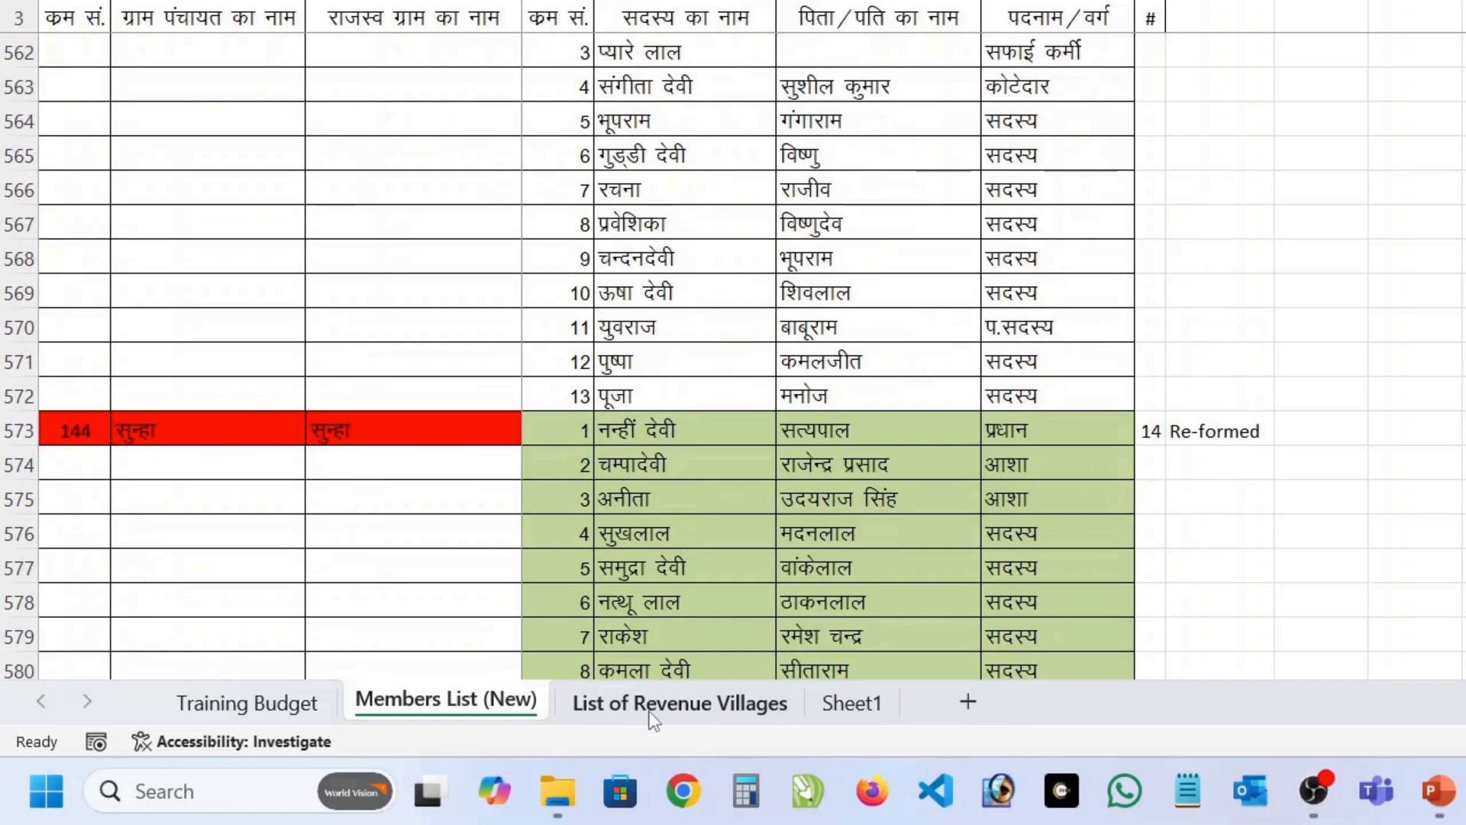
{"action": "left_click", "coordinate": [649, 711]}
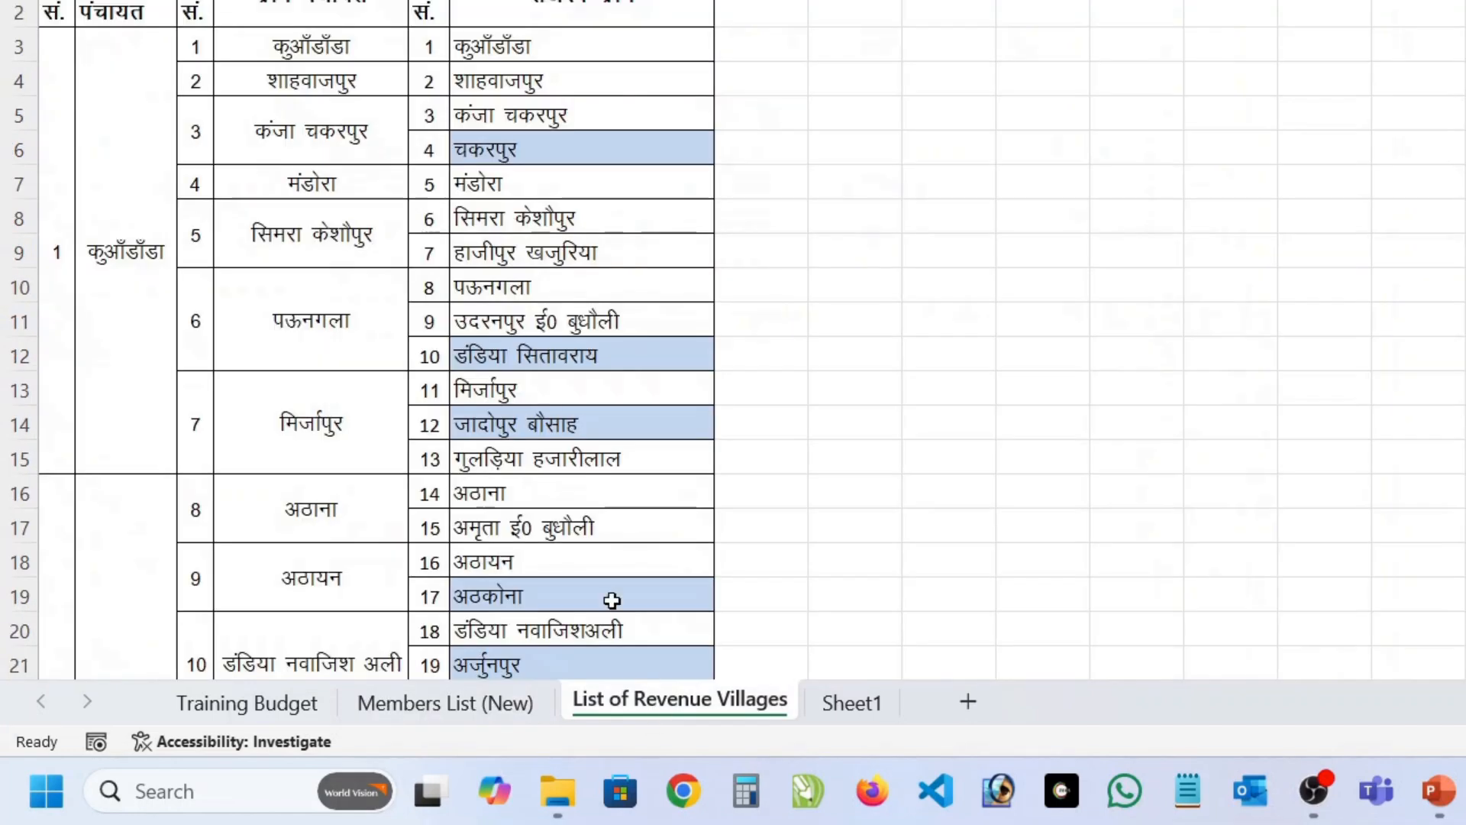
{"action": "scroll", "coordinate": [559, 497], "scroll_direction": "down", "scroll_amount": 6}
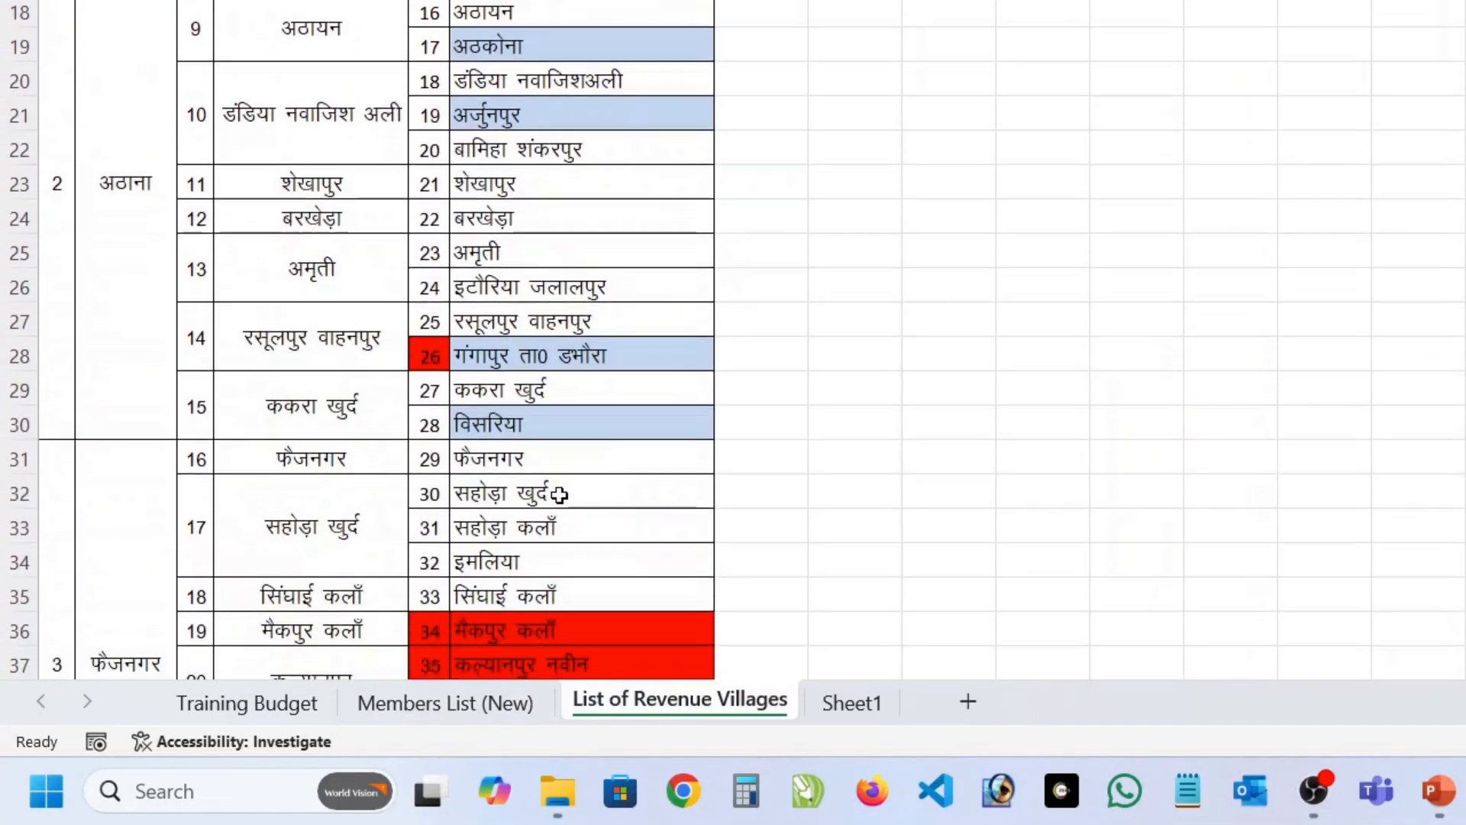
{"action": "scroll", "coordinate": [560, 495], "scroll_direction": "up", "scroll_amount": 6}
{"action": "scroll", "coordinate": [560, 495], "scroll_direction": "down", "scroll_amount": 15}
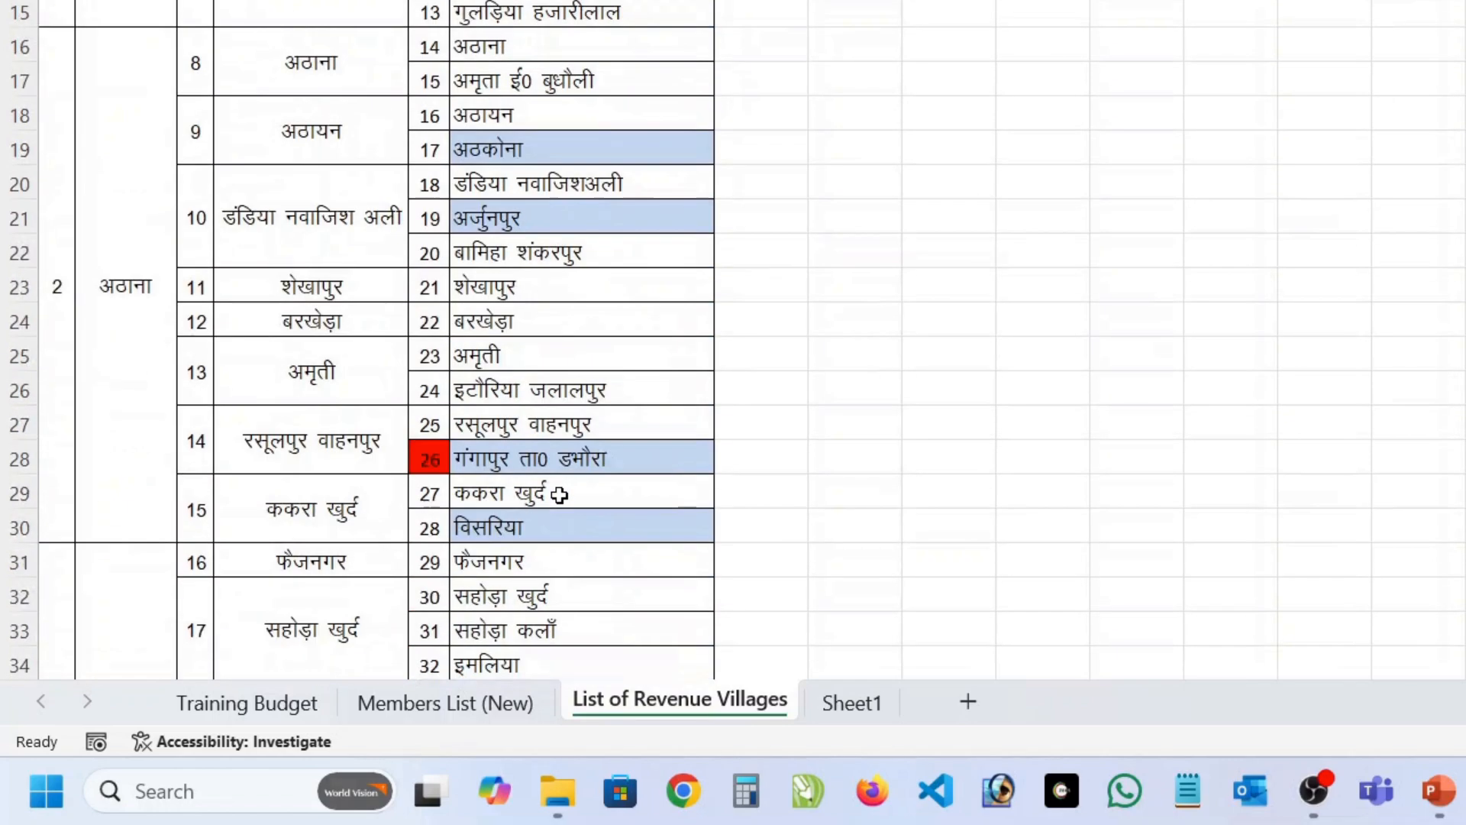
{"action": "scroll", "coordinate": [560, 495], "scroll_direction": "up", "scroll_amount": 15}
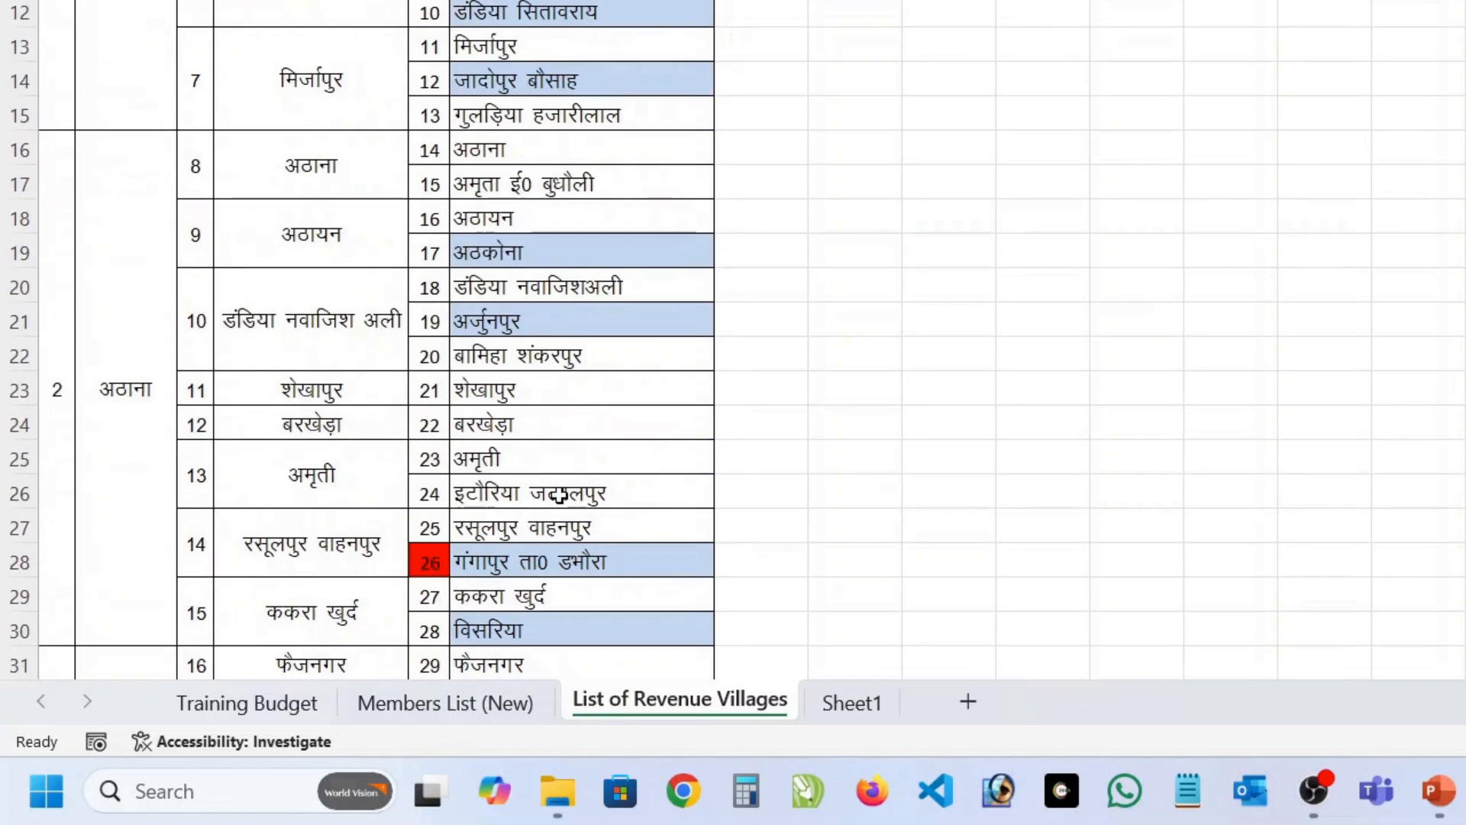
{"action": "left_click", "coordinate": [275, 702]}
{"action": "left_click", "coordinate": [428, 702]}
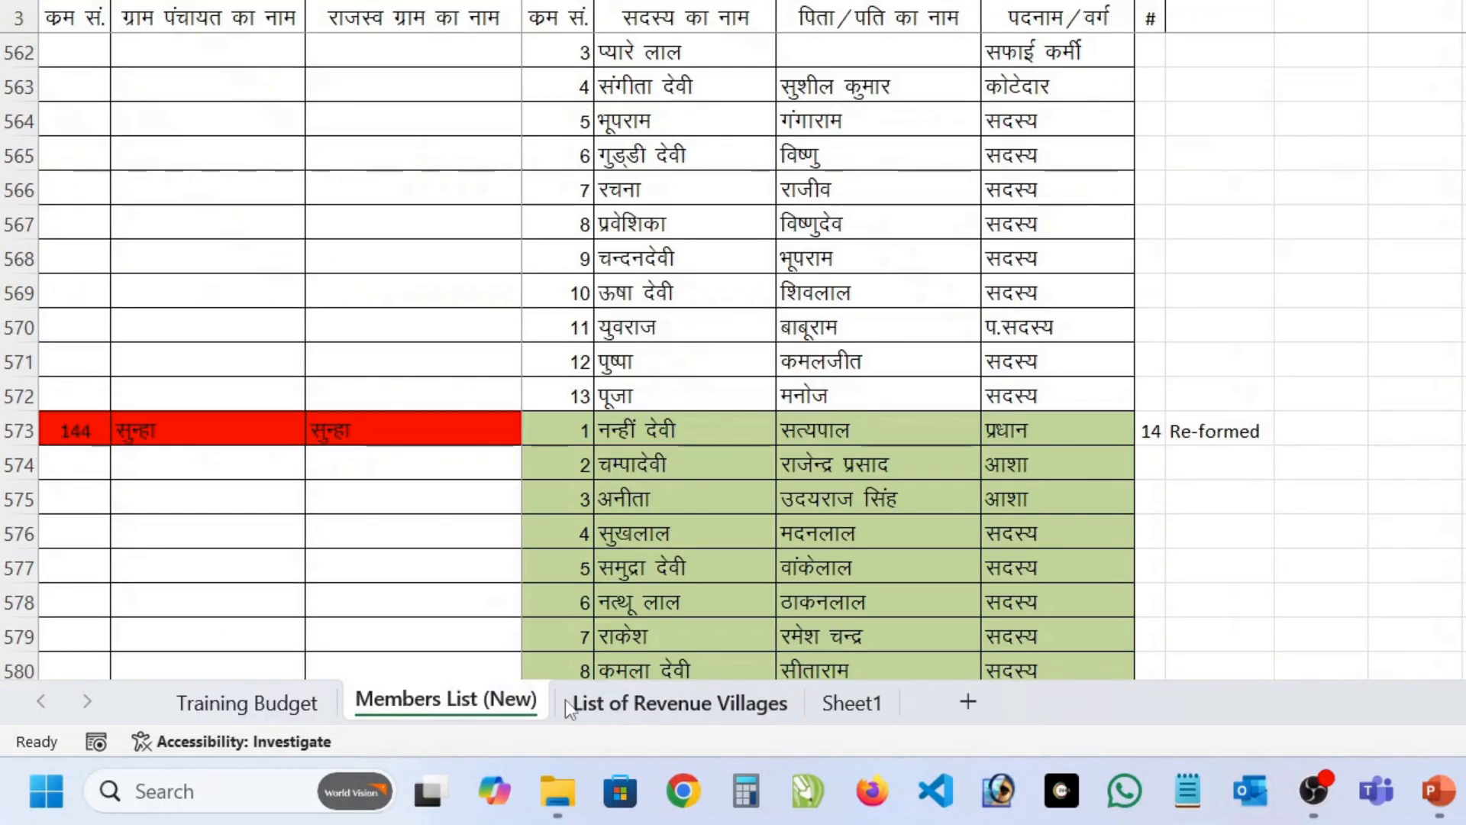
{"action": "left_click", "coordinate": [616, 703]}
{"action": "left_click", "coordinate": [840, 704]}
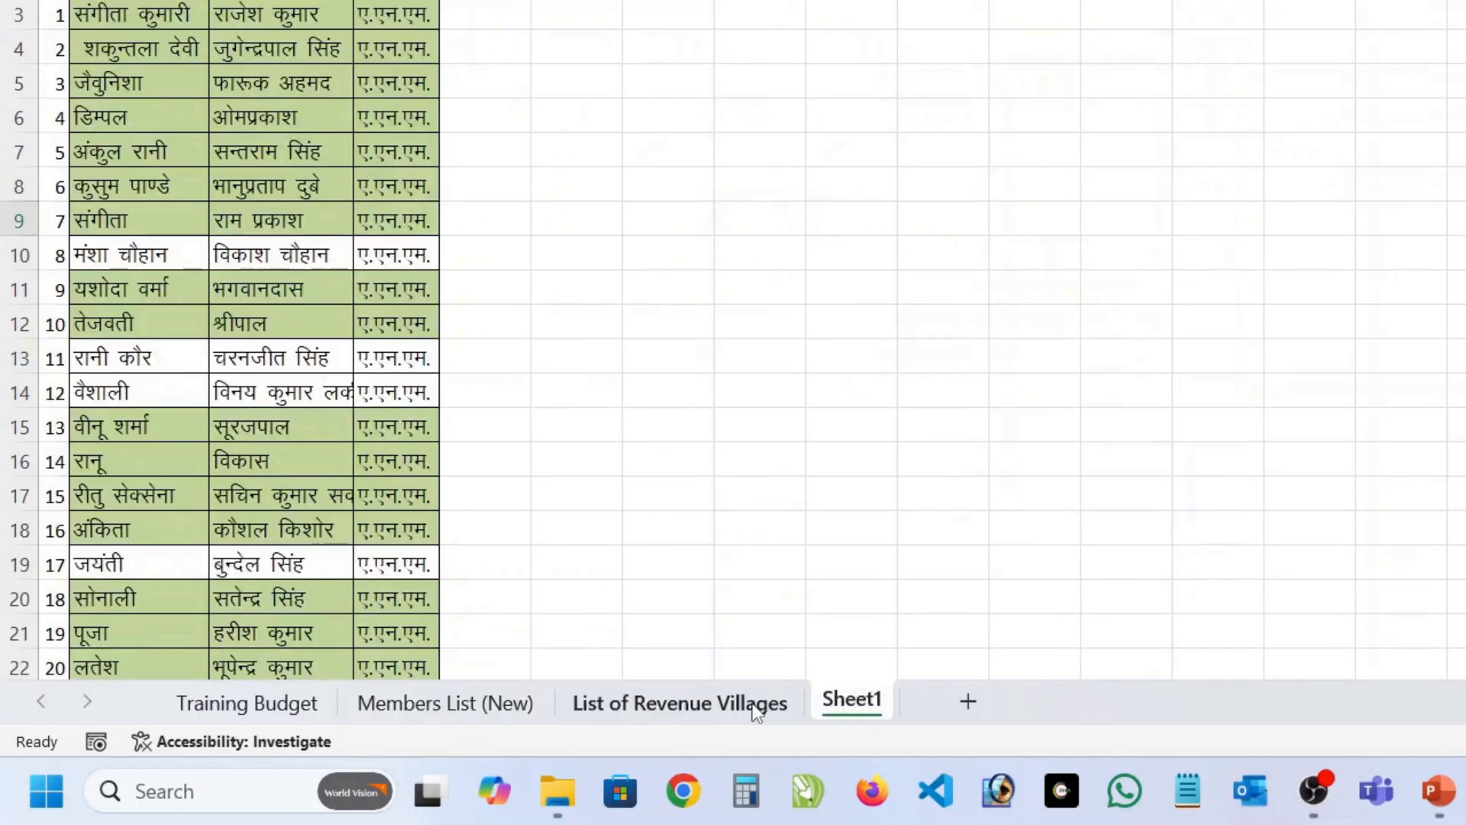
{"action": "left_click", "coordinate": [756, 703]}
{"action": "left_click", "coordinate": [363, 703]}
{"action": "left_click", "coordinate": [297, 701]}
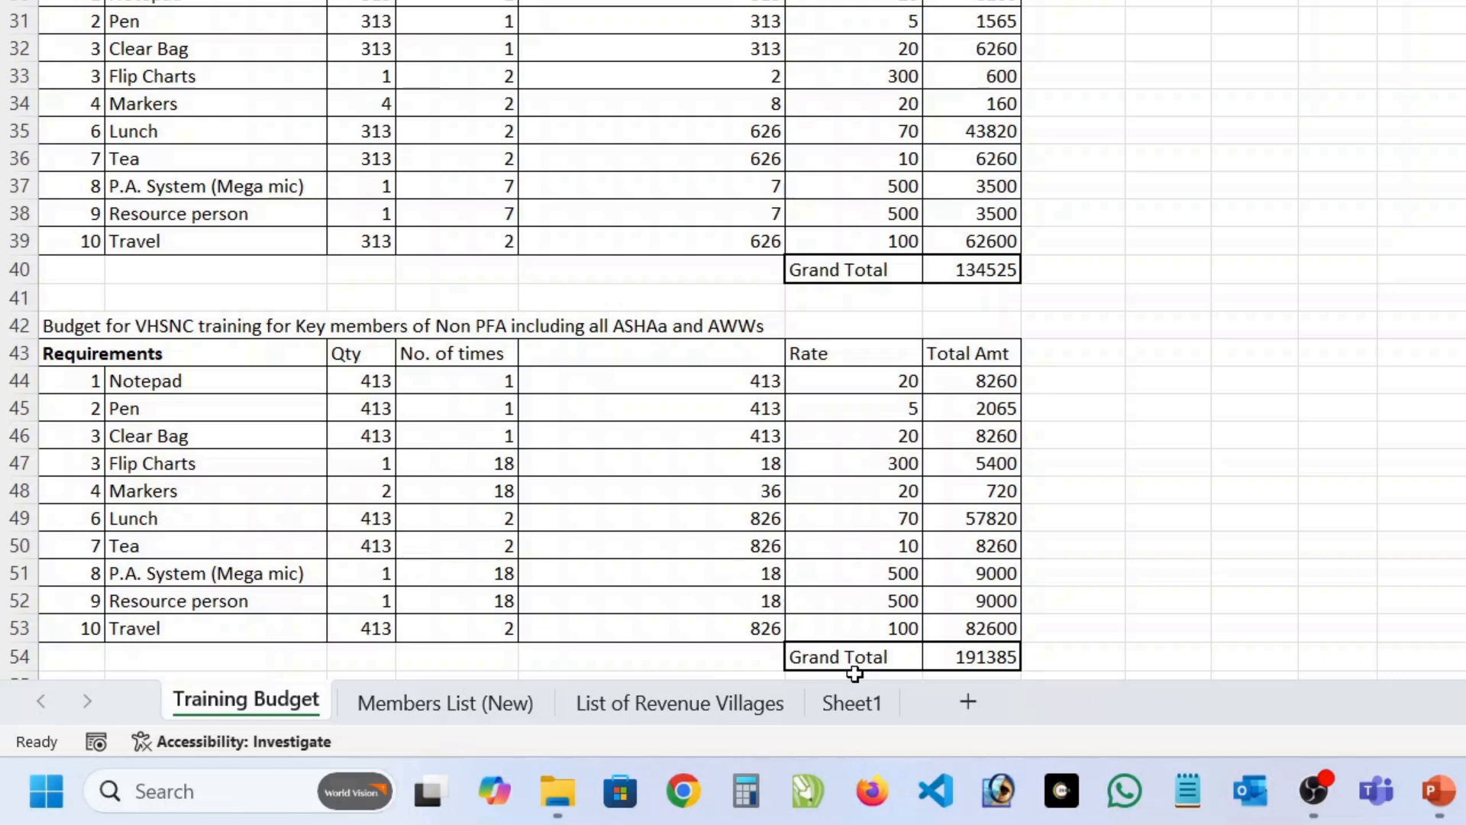
Add a new sheet after Training Budget and rename it from Sheet2 to Budget.
{"action": "left_click", "coordinate": [968, 701]}
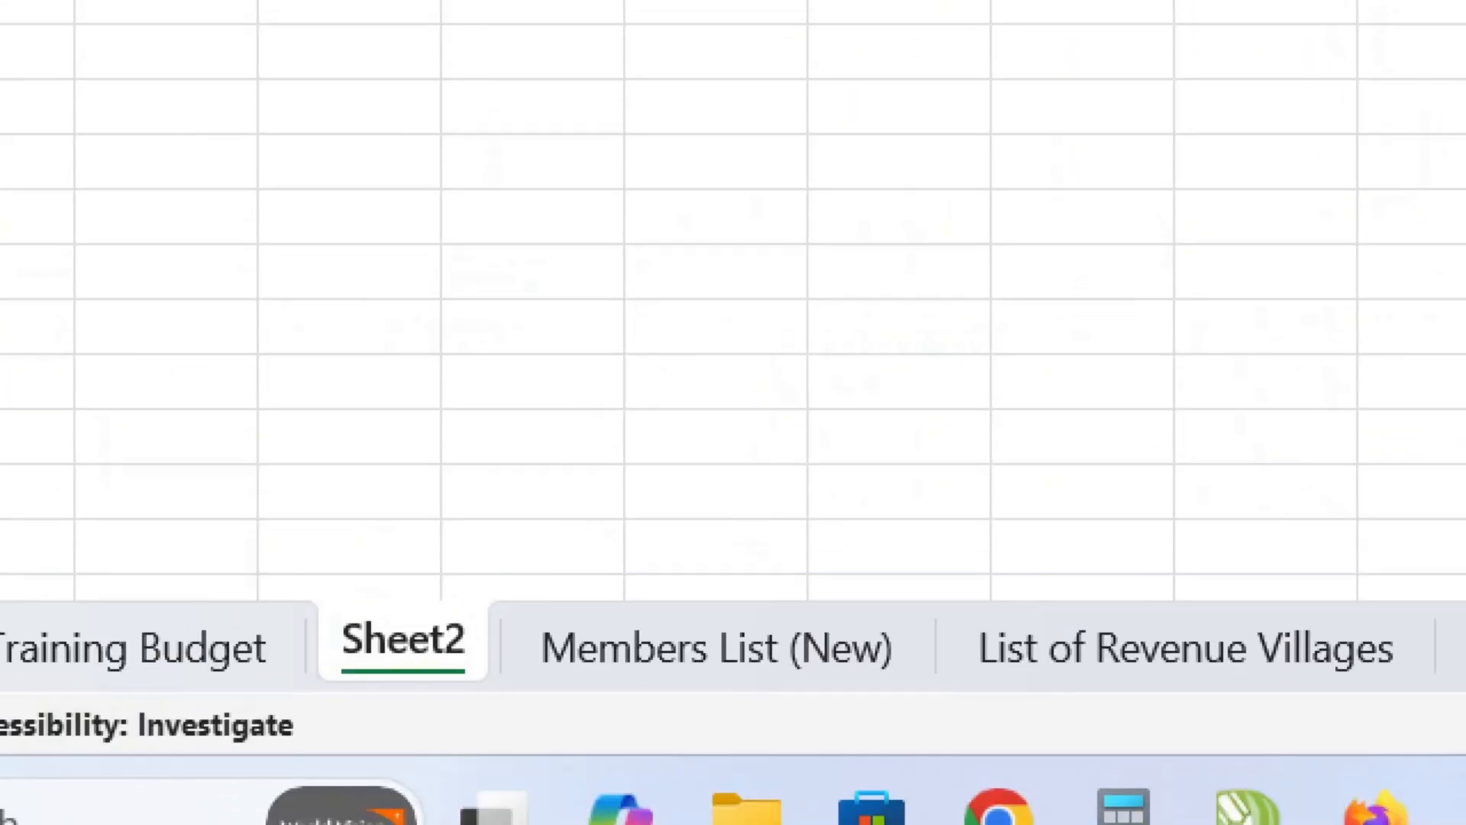
{"action": "left_click", "coordinate": [371, 672]}
{"action": "mouse_move", "coordinate": [233, 440]}
{"action": "left_mouse_down"}
{"action": "mouse_move", "coordinate": [456, 559]}
{"action": "mouse_move", "coordinate": [596, 681]}
{"action": "mouse_move", "coordinate": [563, 692]}
{"action": "left_mouse_up"}
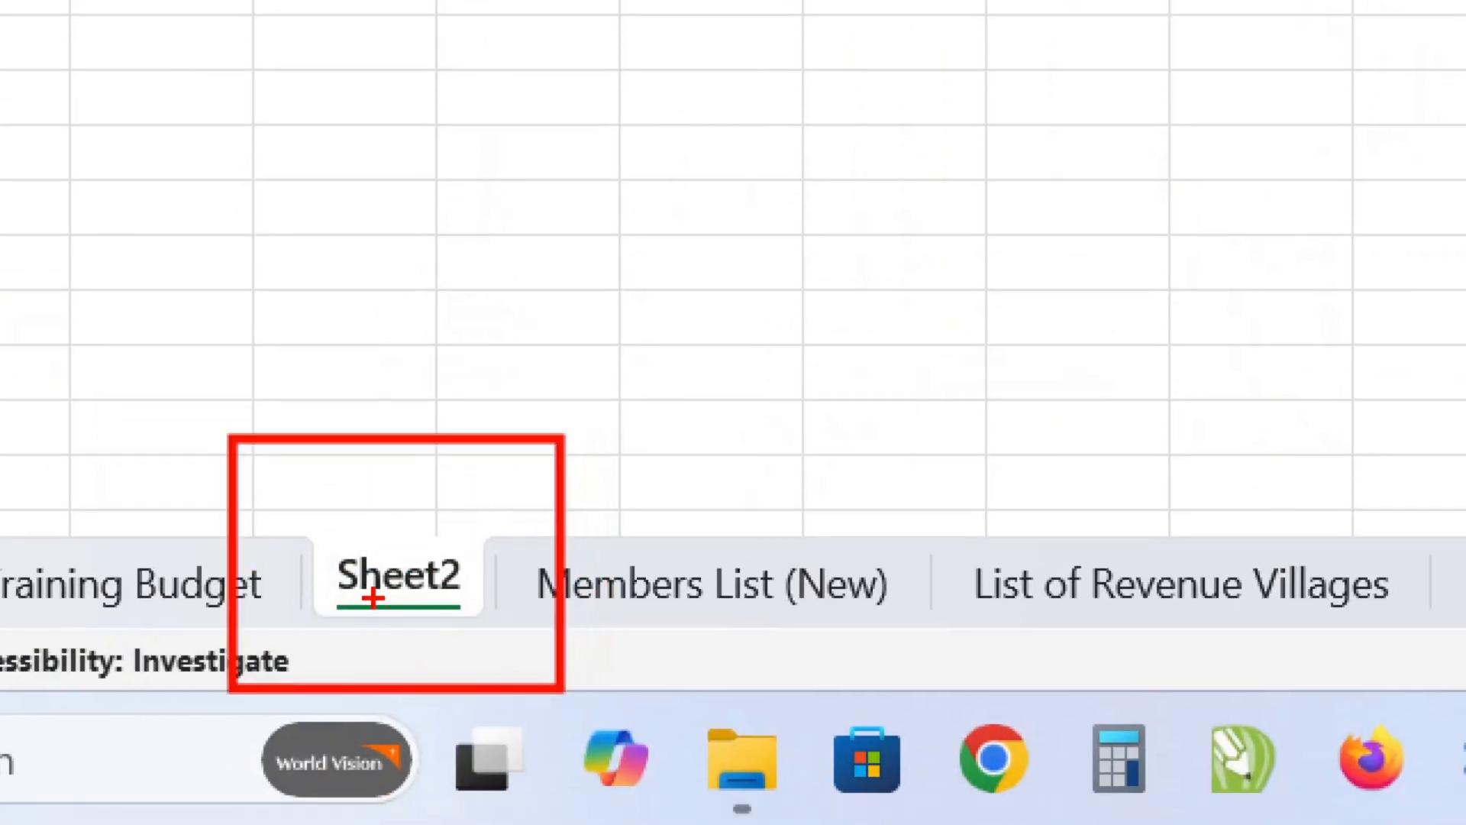
{"action": "key", "text": "Escape"}
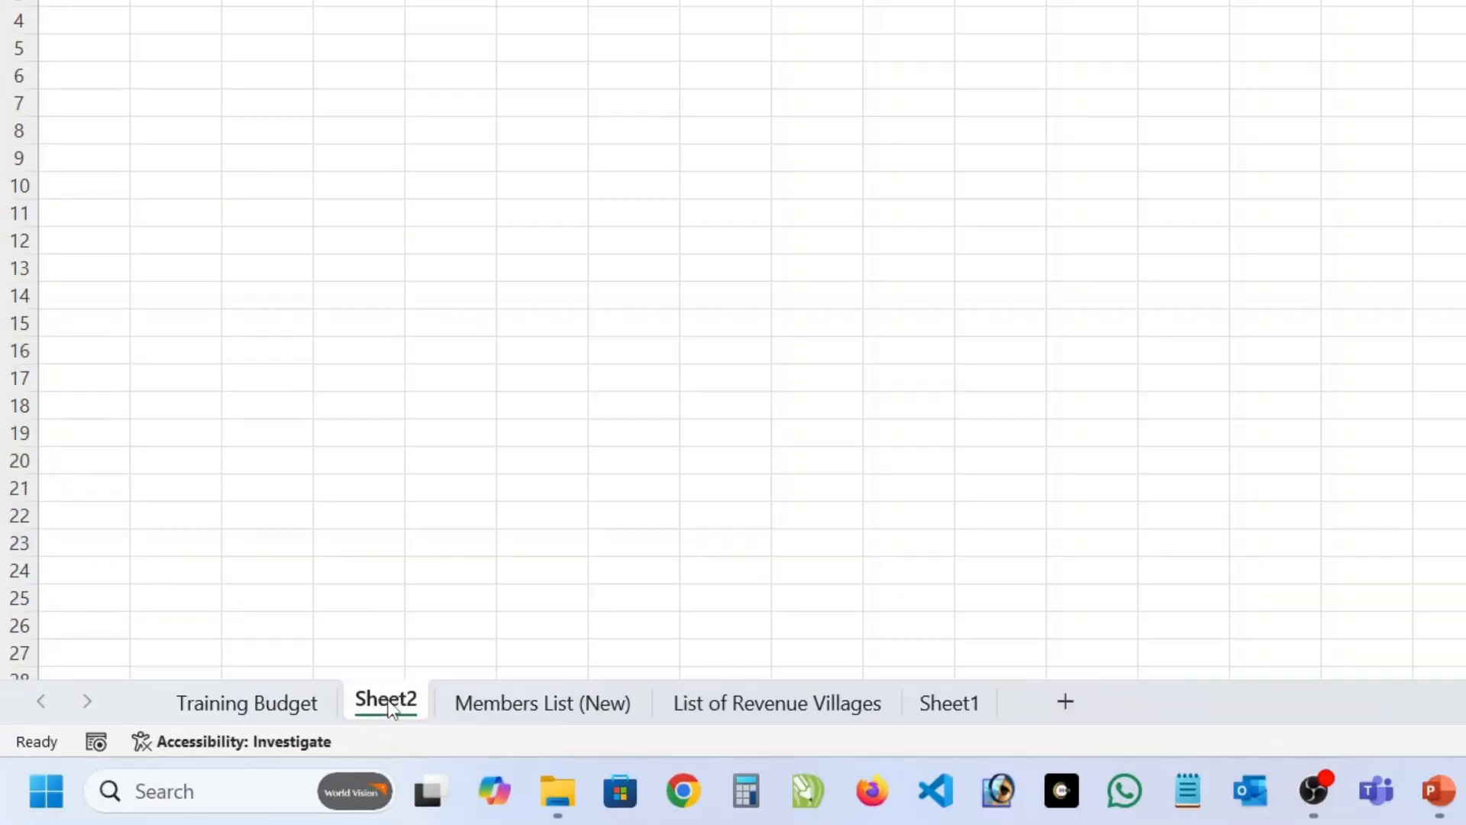
{"action": "double_click", "coordinate": [391, 706]}
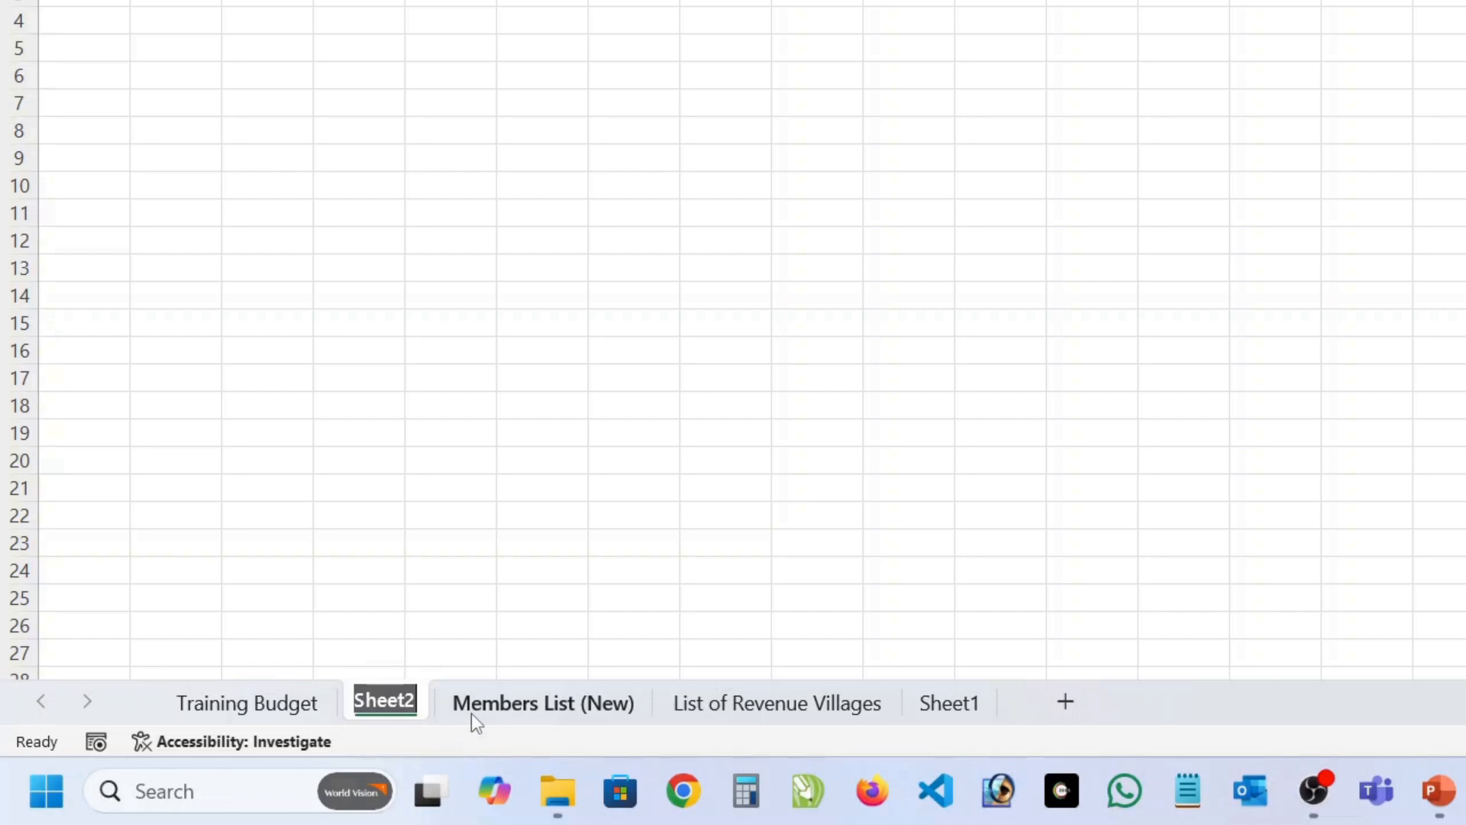
{"action": "type", "text": "BU"}
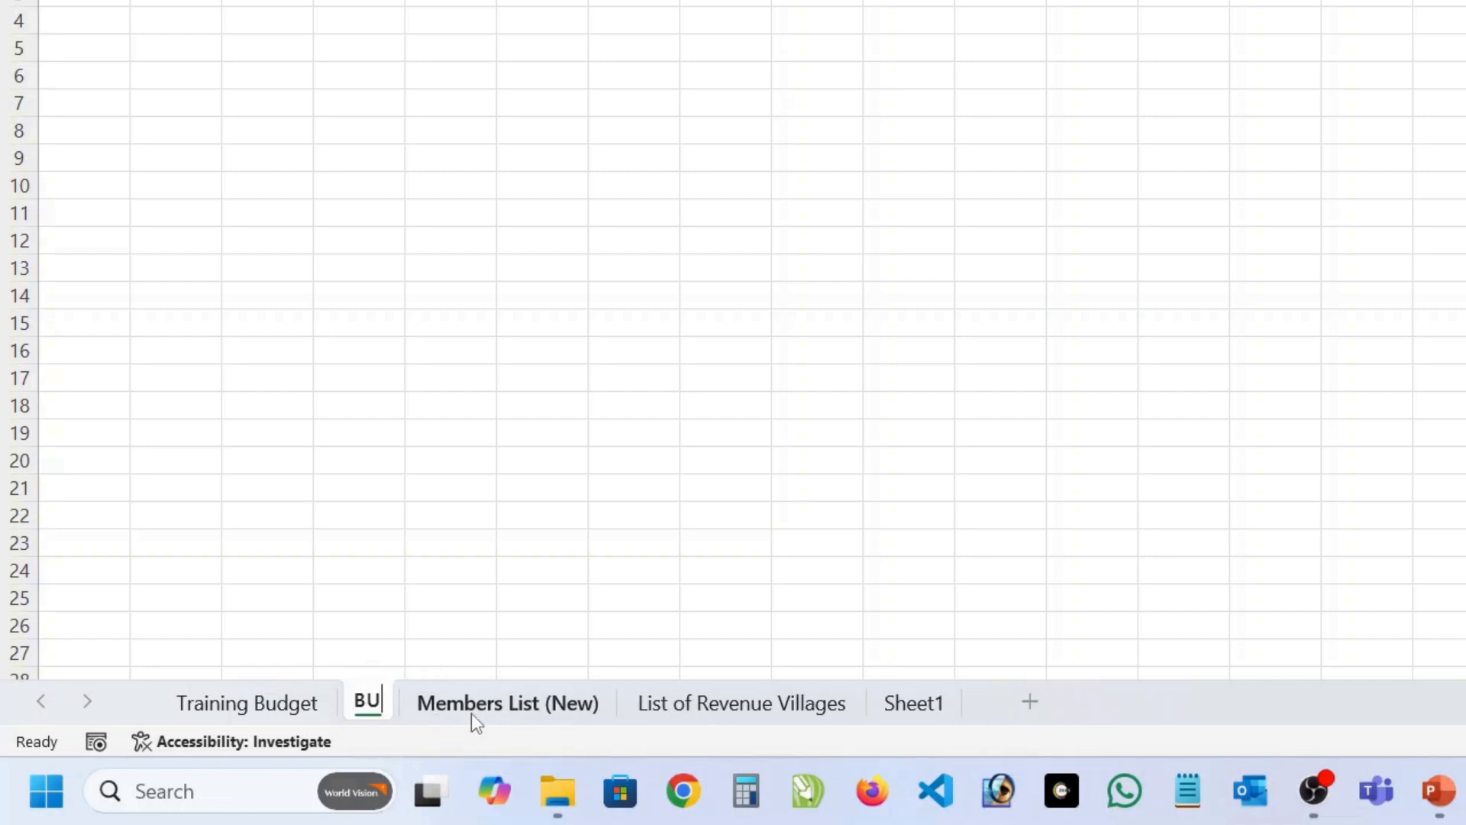
{"action": "key", "text": "BackSpace"}
{"action": "type", "text": "udget"}
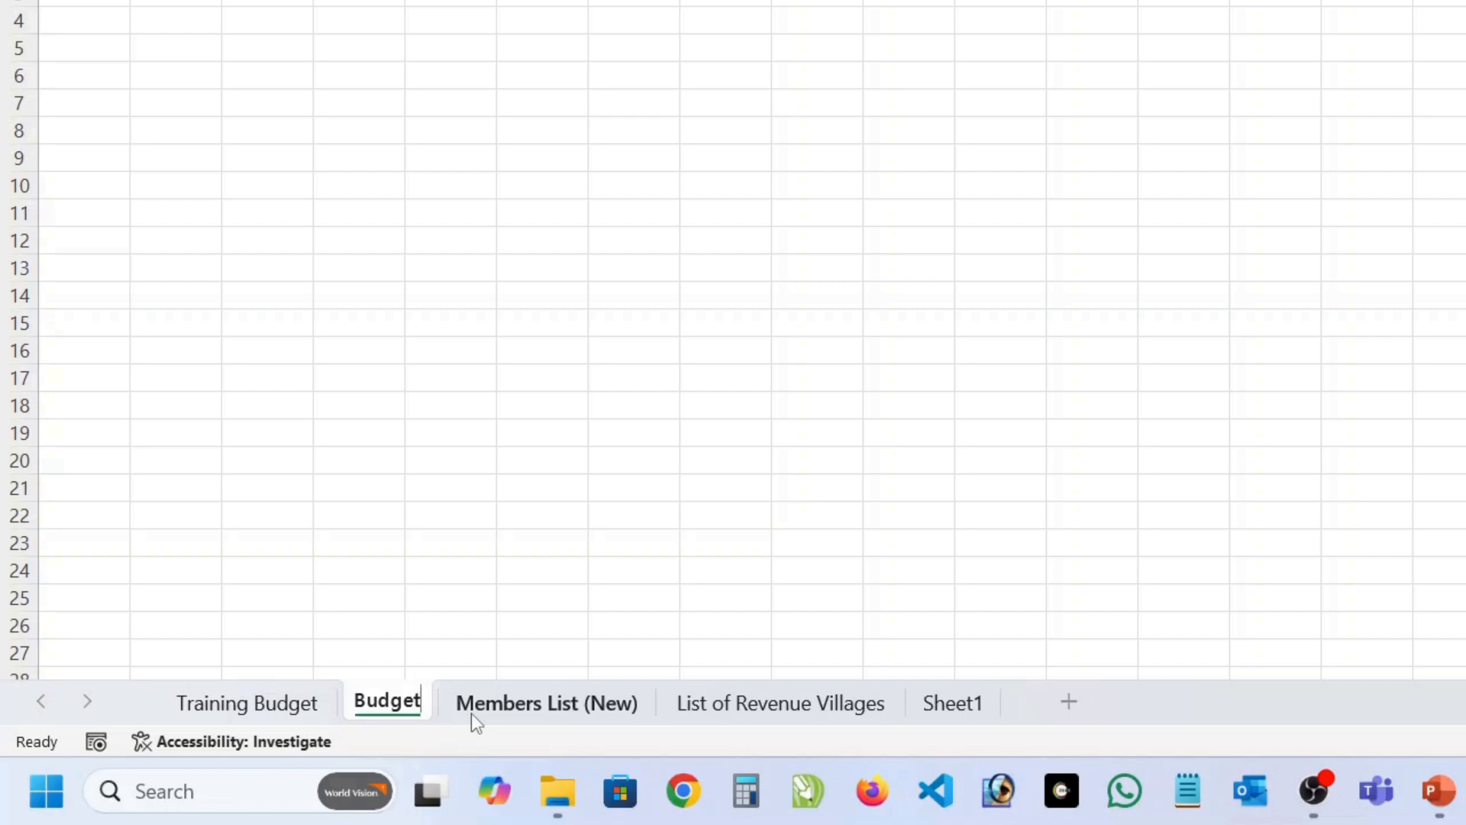
{"action": "key", "text": "Return"}
Cancel the rename attempts on the Budget tab and return to the Training Budget sheet.
{"action": "right_click", "coordinate": [409, 706]}
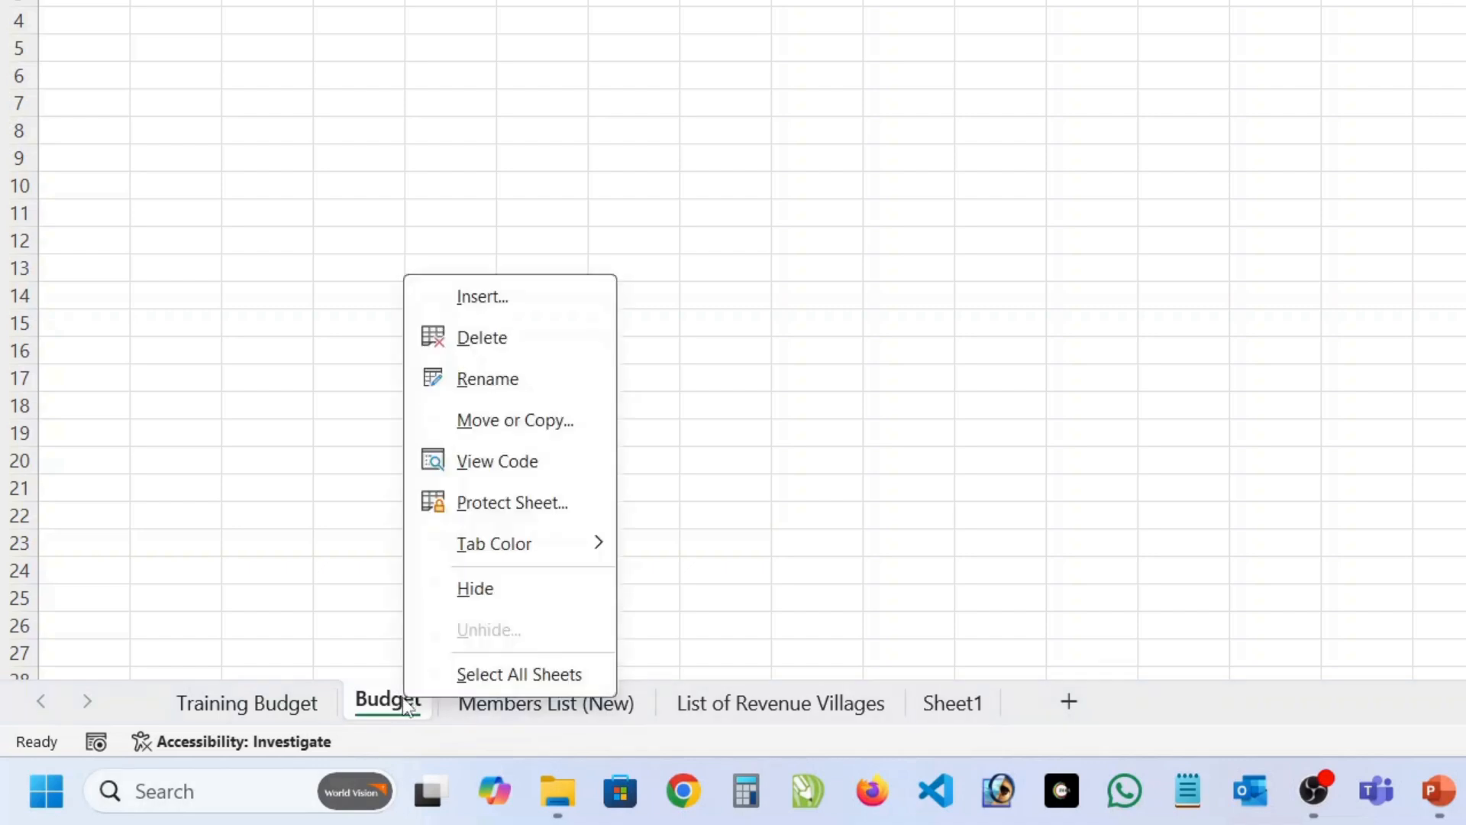
{"action": "left_click", "coordinate": [483, 380]}
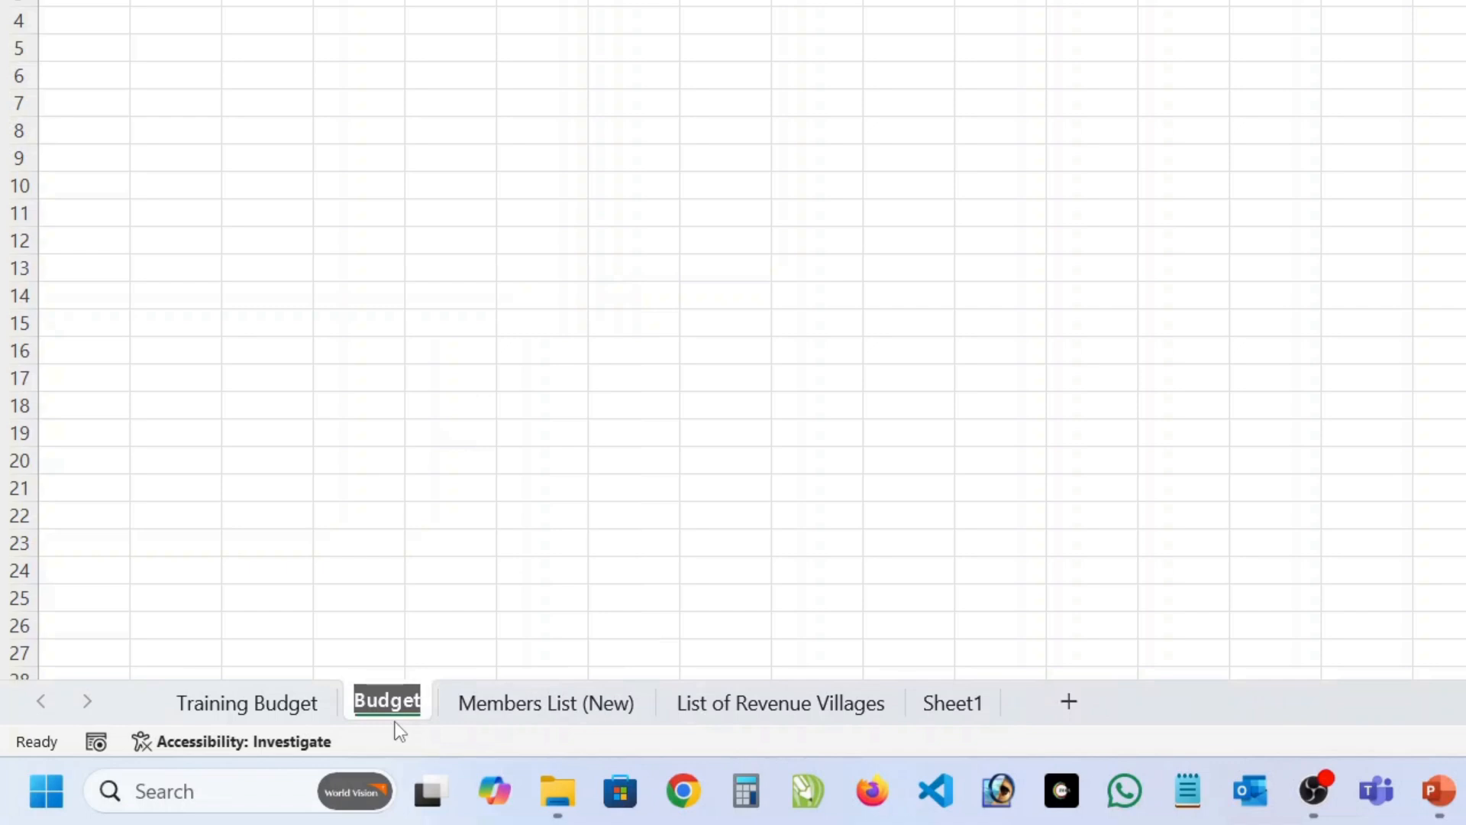
{"action": "key", "text": "Return"}
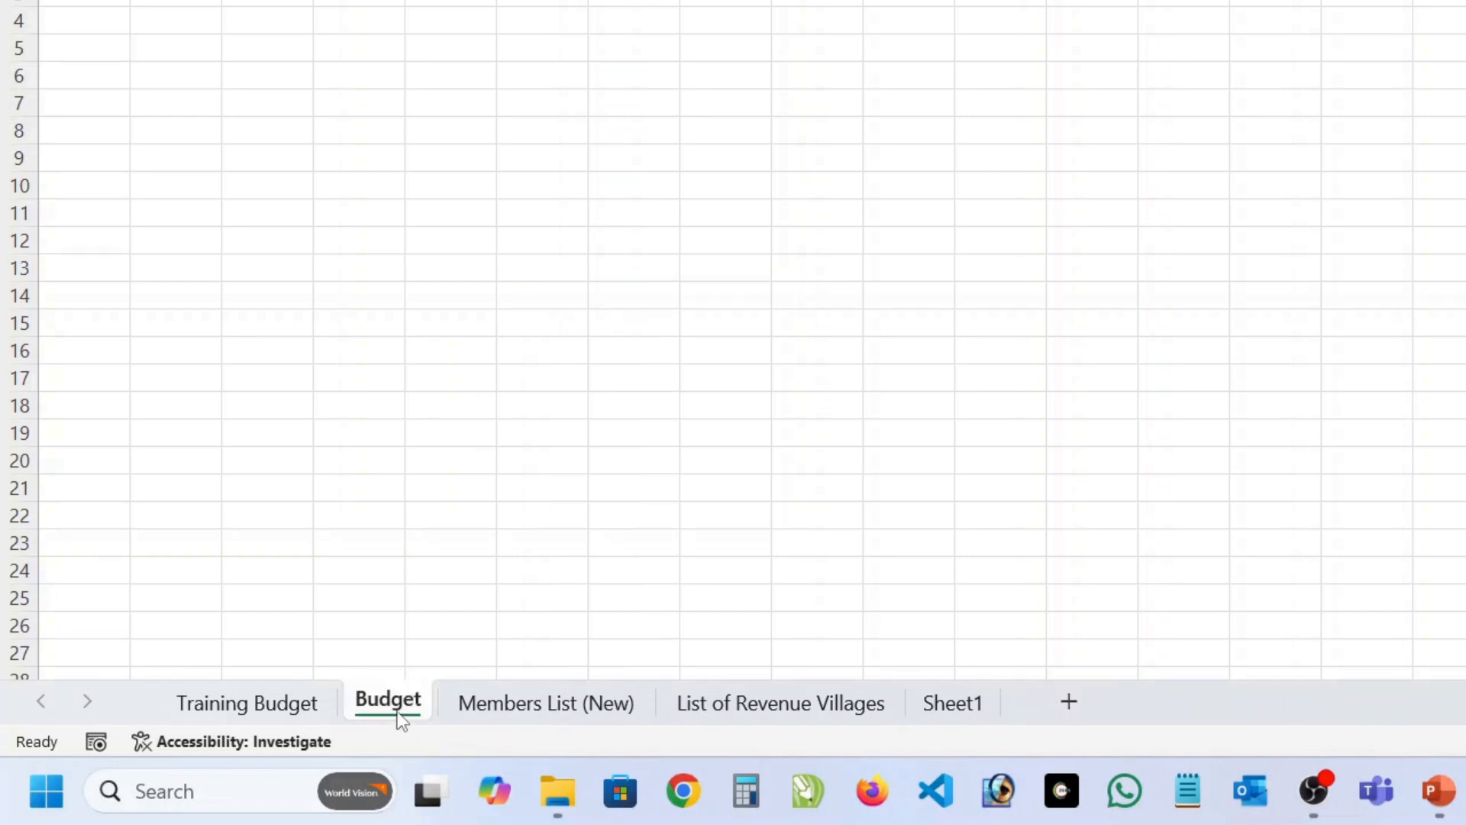
{"action": "double_click", "coordinate": [398, 699]}
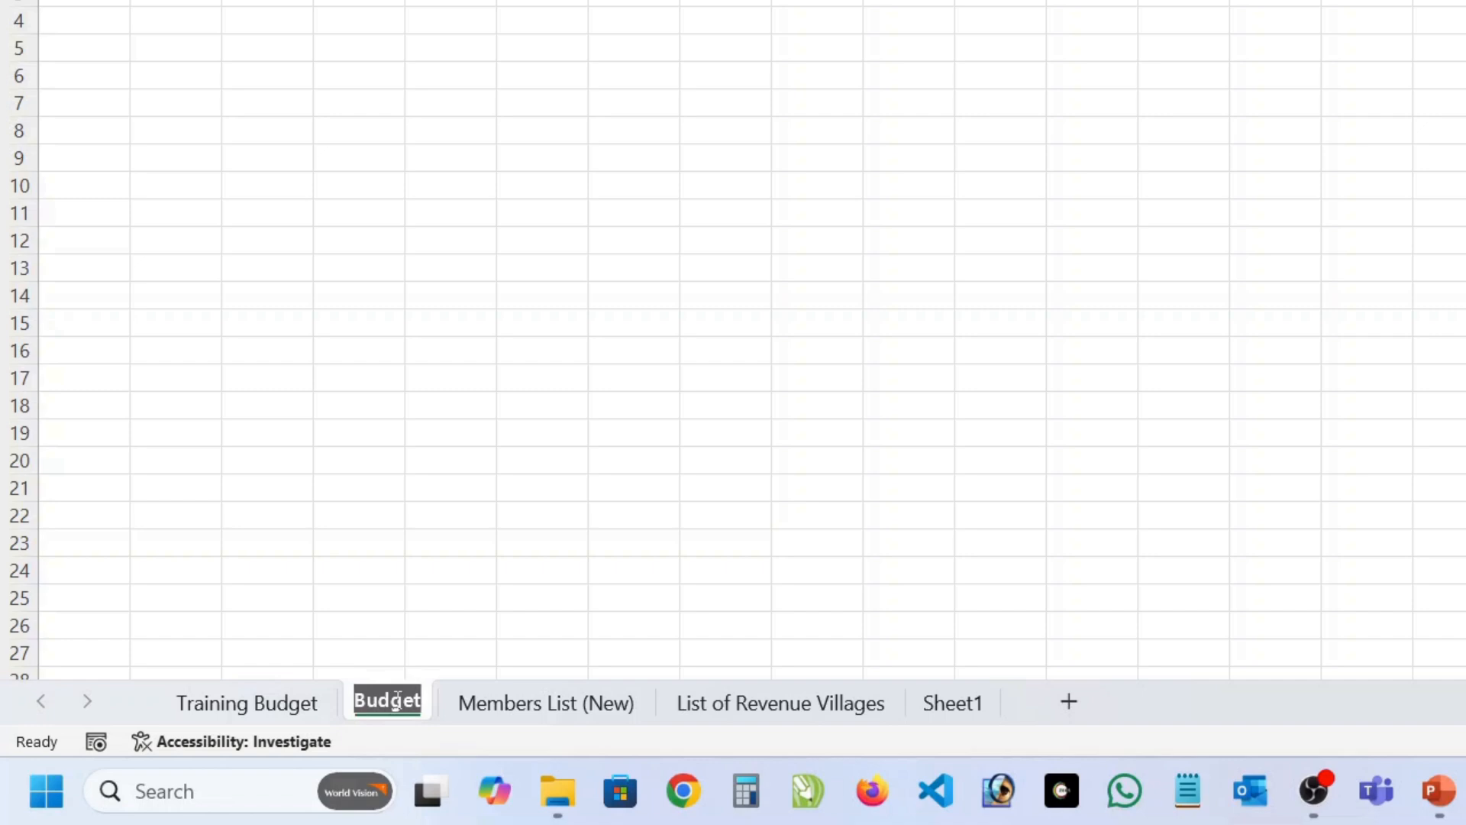
{"action": "left_click", "coordinate": [395, 699]}
{"action": "right_click", "coordinate": [396, 703]}
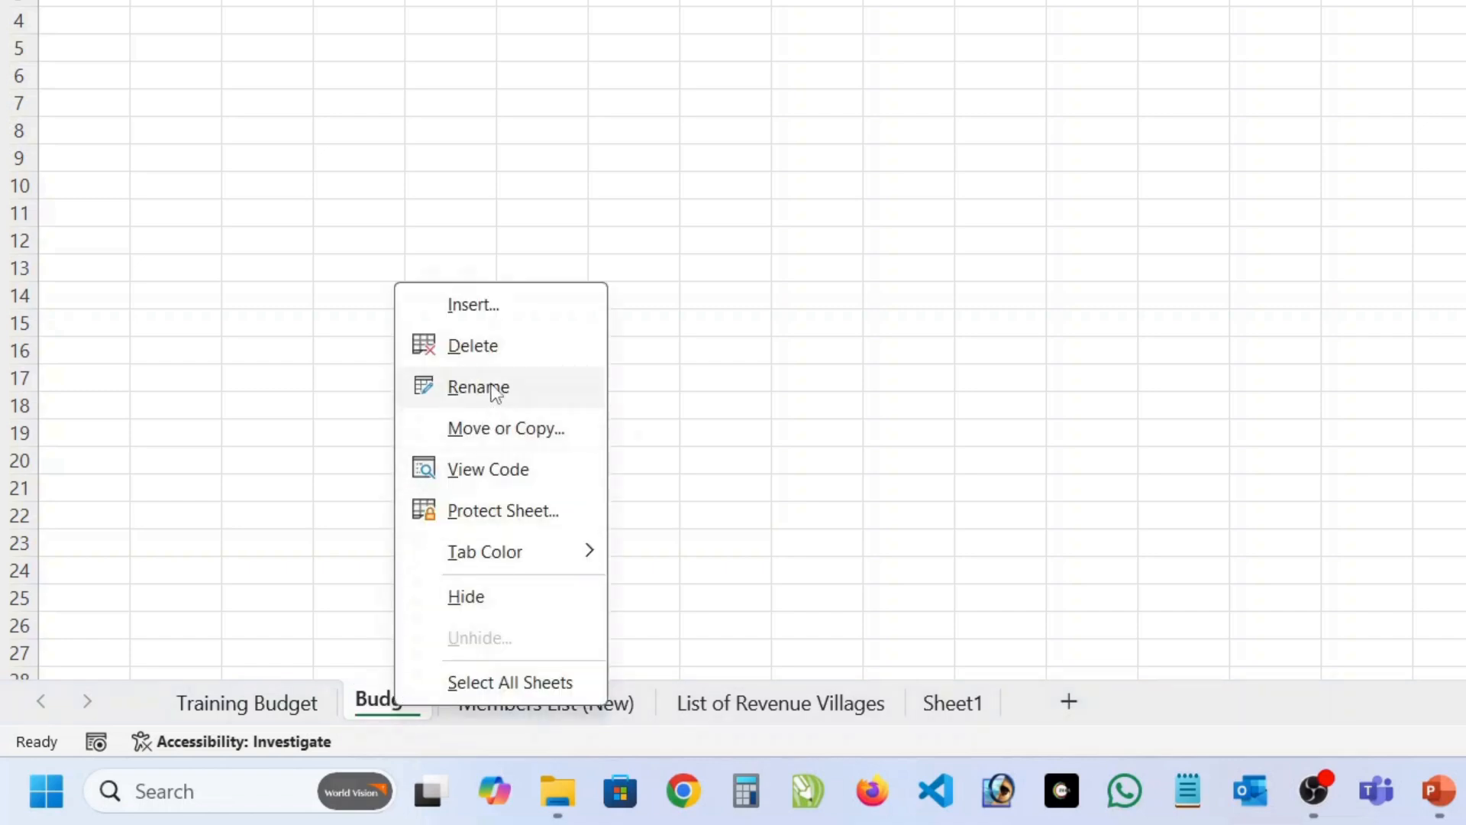
{"action": "key", "text": "Escape"}
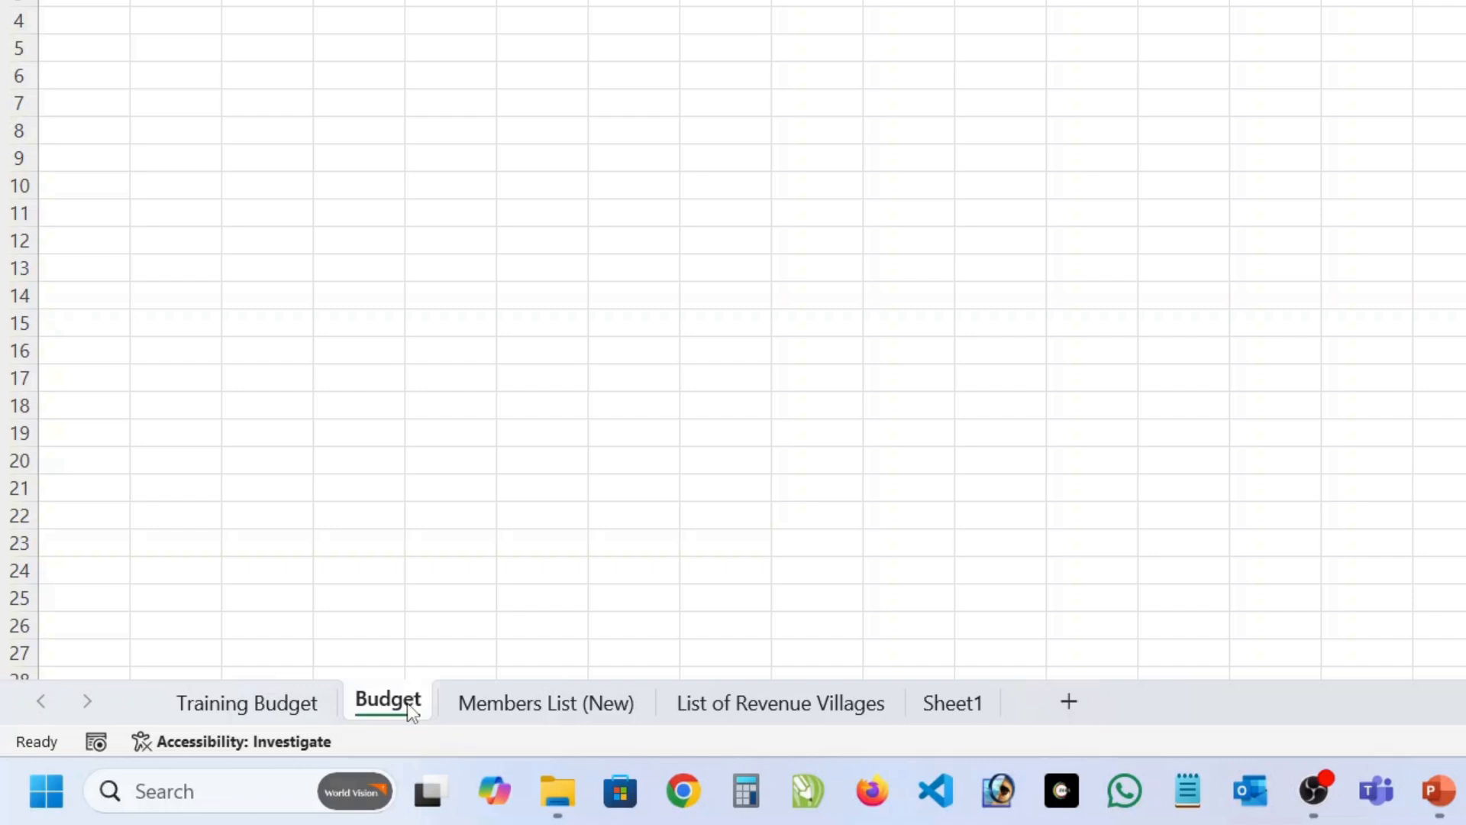
{"action": "left_click", "coordinate": [308, 704]}
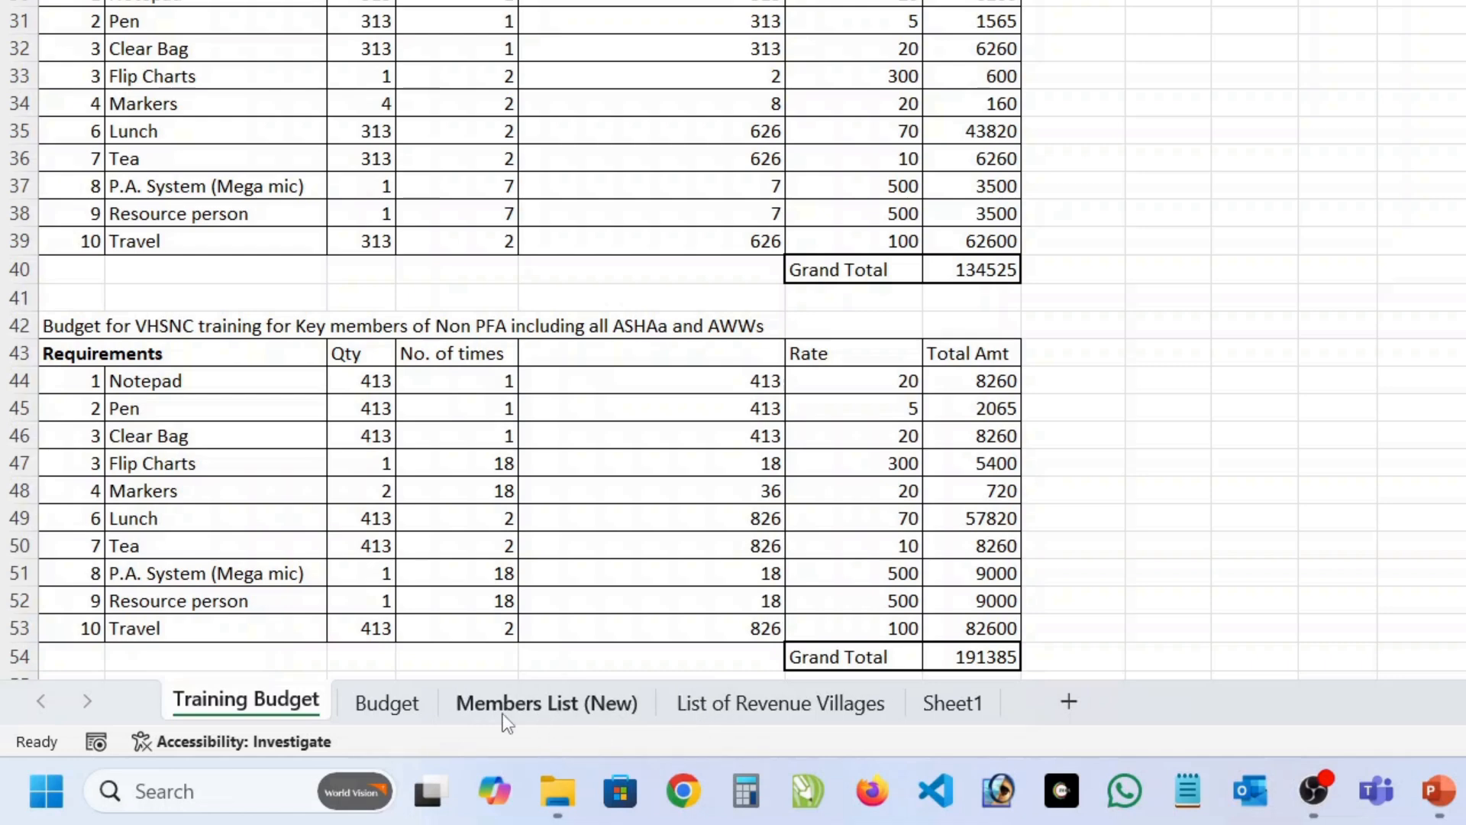
Minimize Excel and open Book1.xlsx from the Desktop's New folder.
{"action": "left_click", "coordinate": [529, 616]}
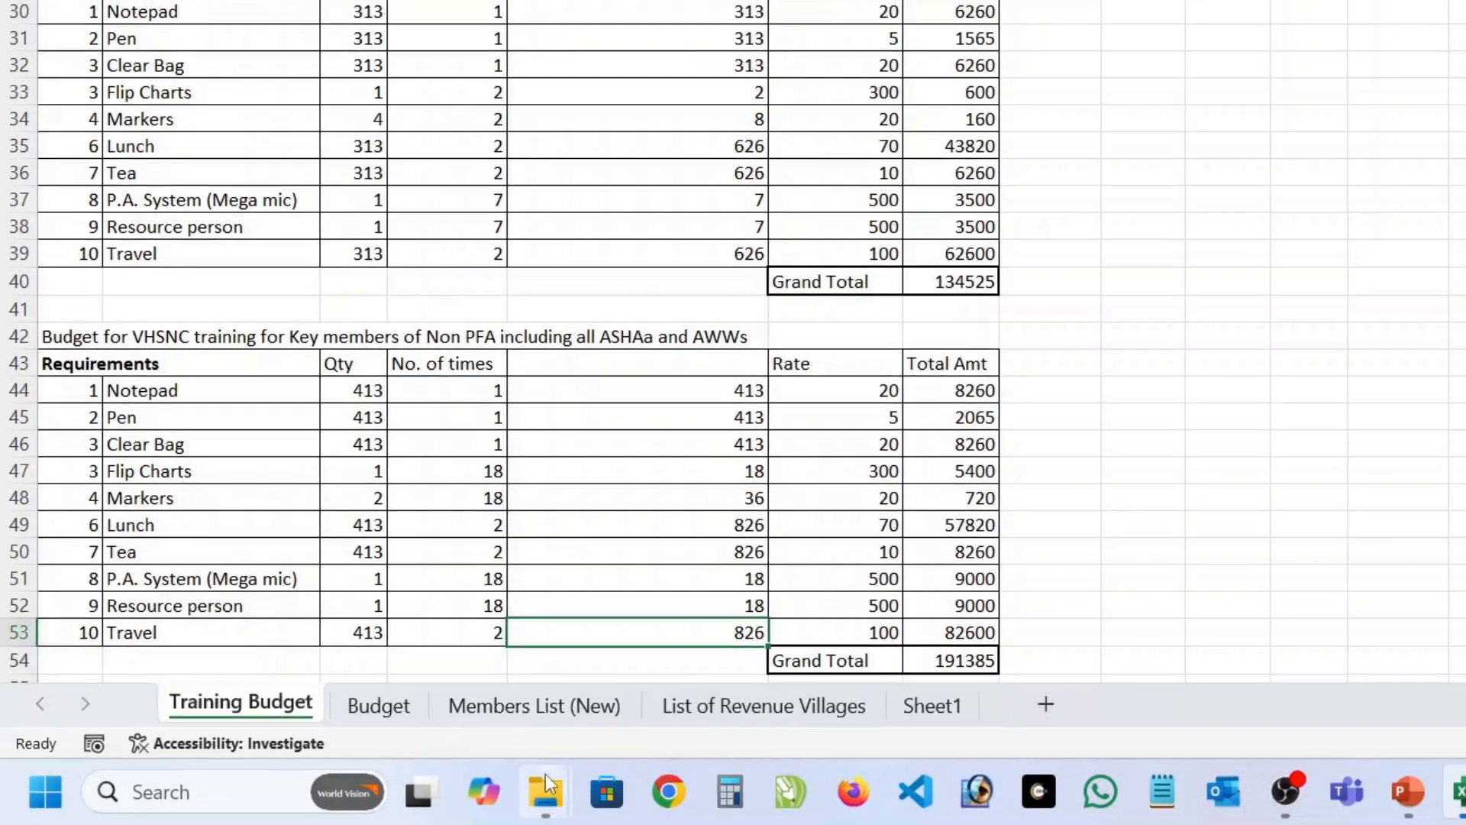
{"action": "mouse_move", "coordinate": [558, 791]}
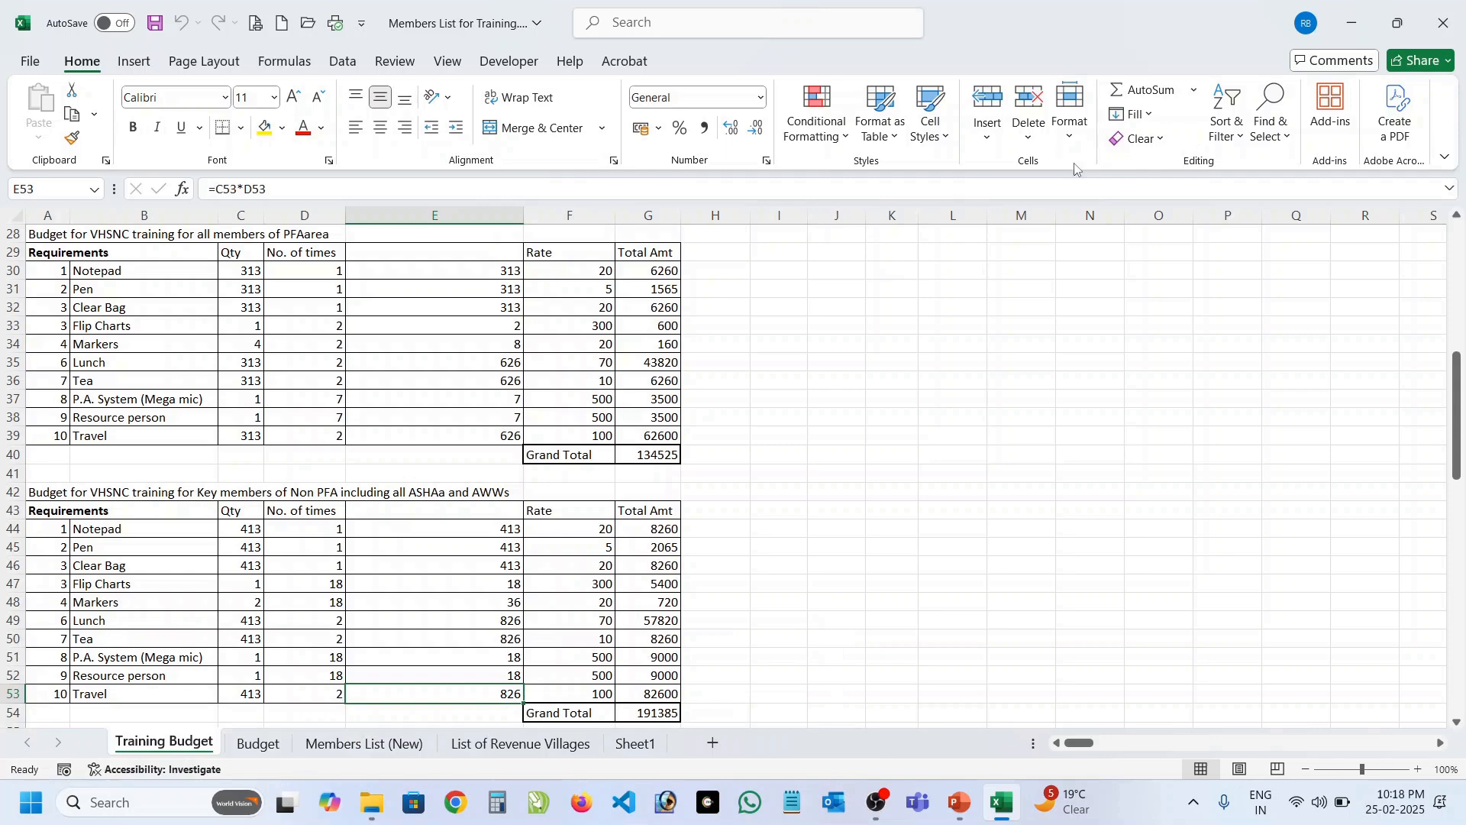
{"action": "left_click", "coordinate": [1349, 25]}
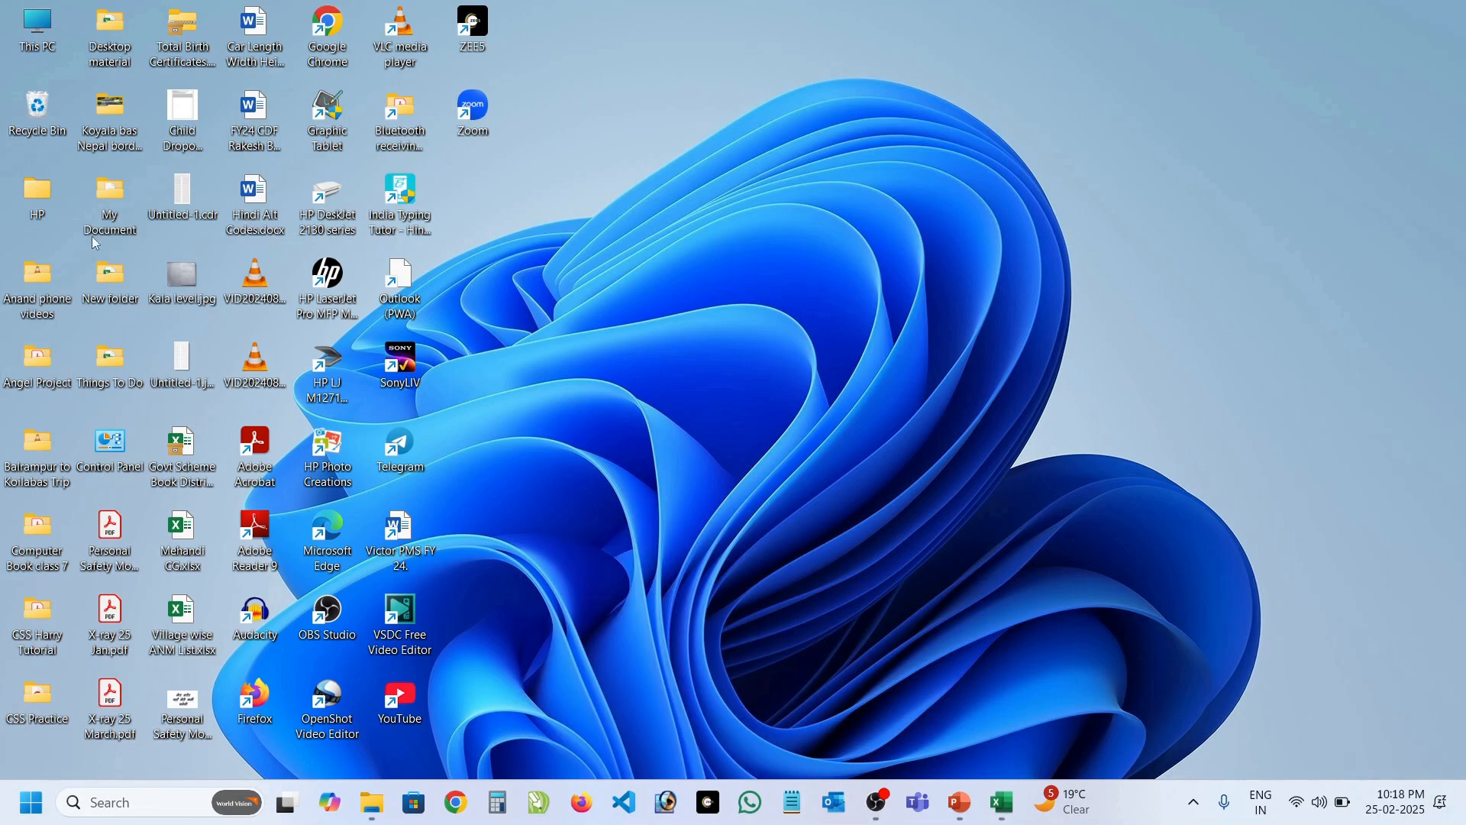
{"action": "double_click", "coordinate": [119, 272]}
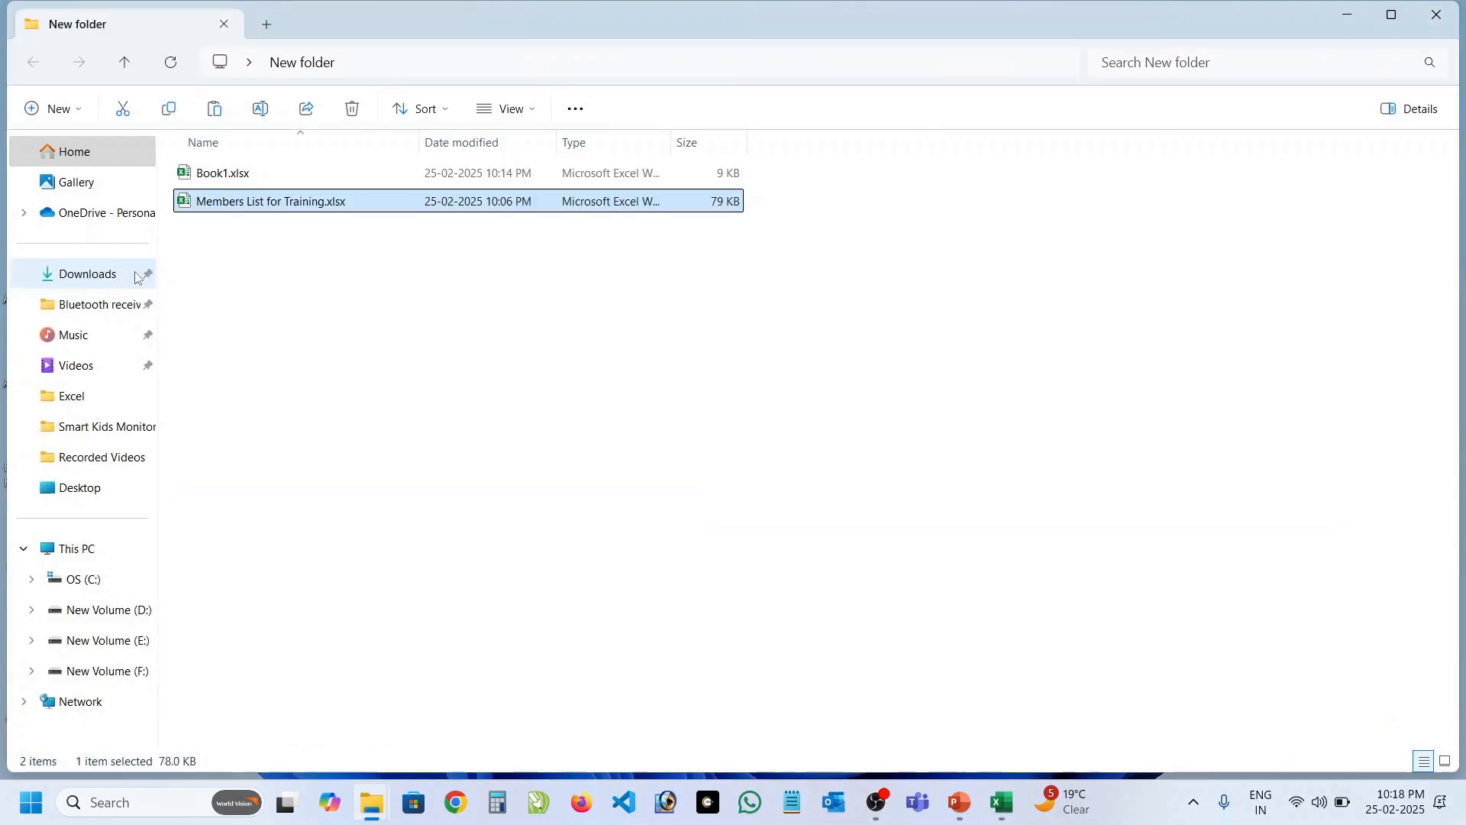
{"action": "double_click", "coordinate": [222, 175]}
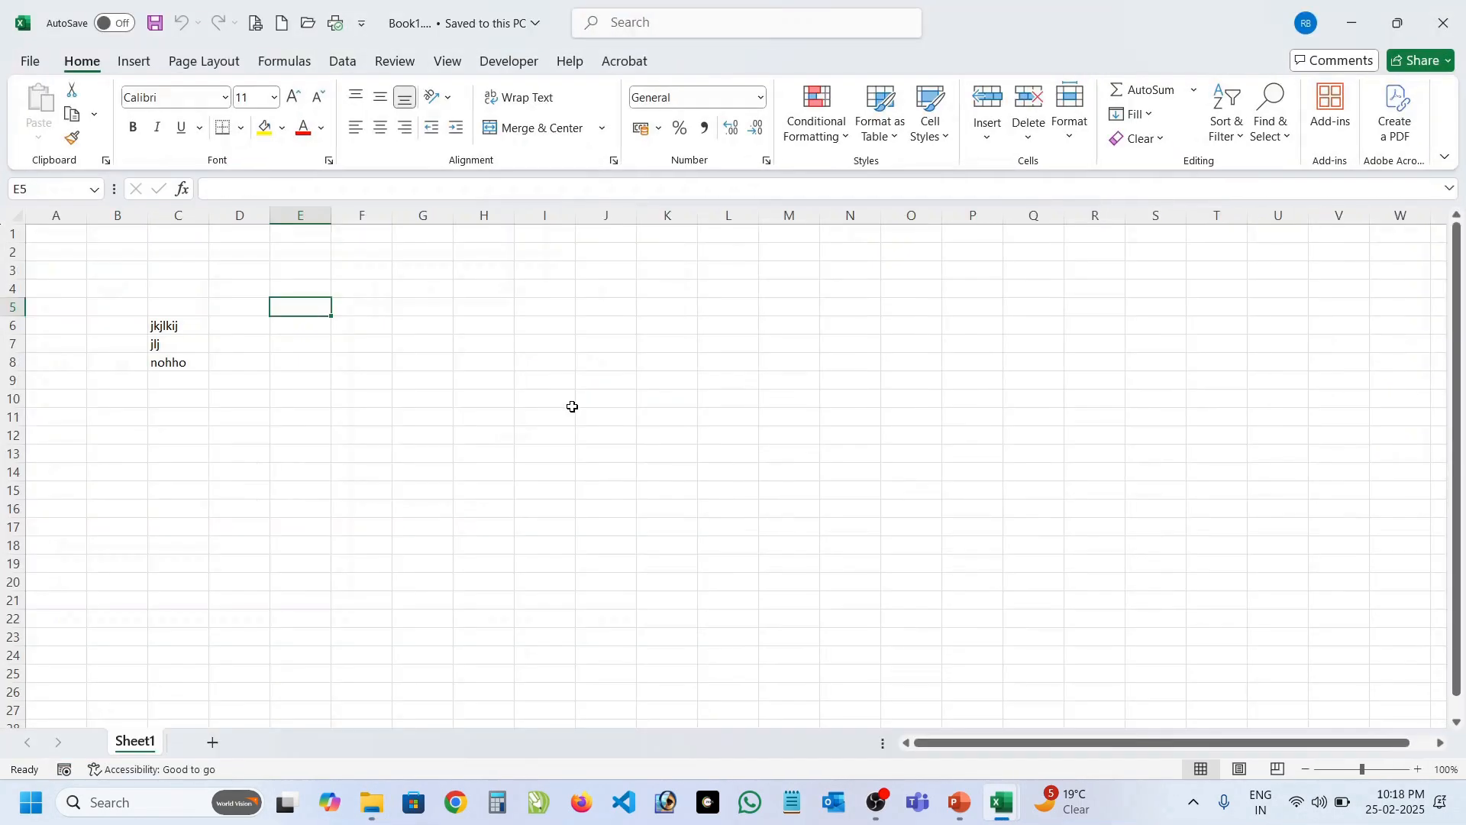
Switch from Book1 back to the Members List for Training workbook via the taskbar previews.
{"action": "left_click", "coordinate": [396, 438]}
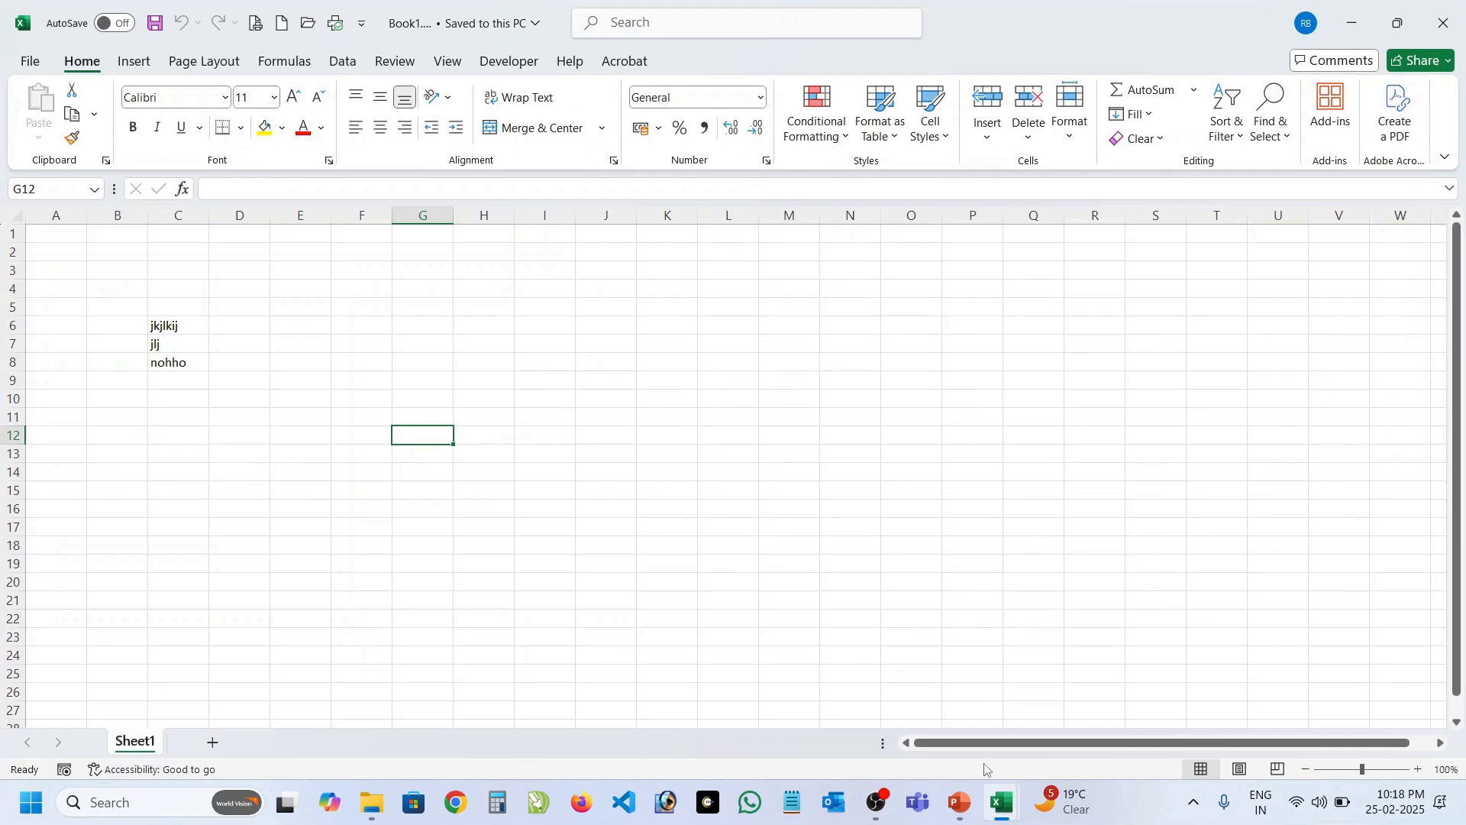
{"action": "mouse_move", "coordinate": [1007, 803]}
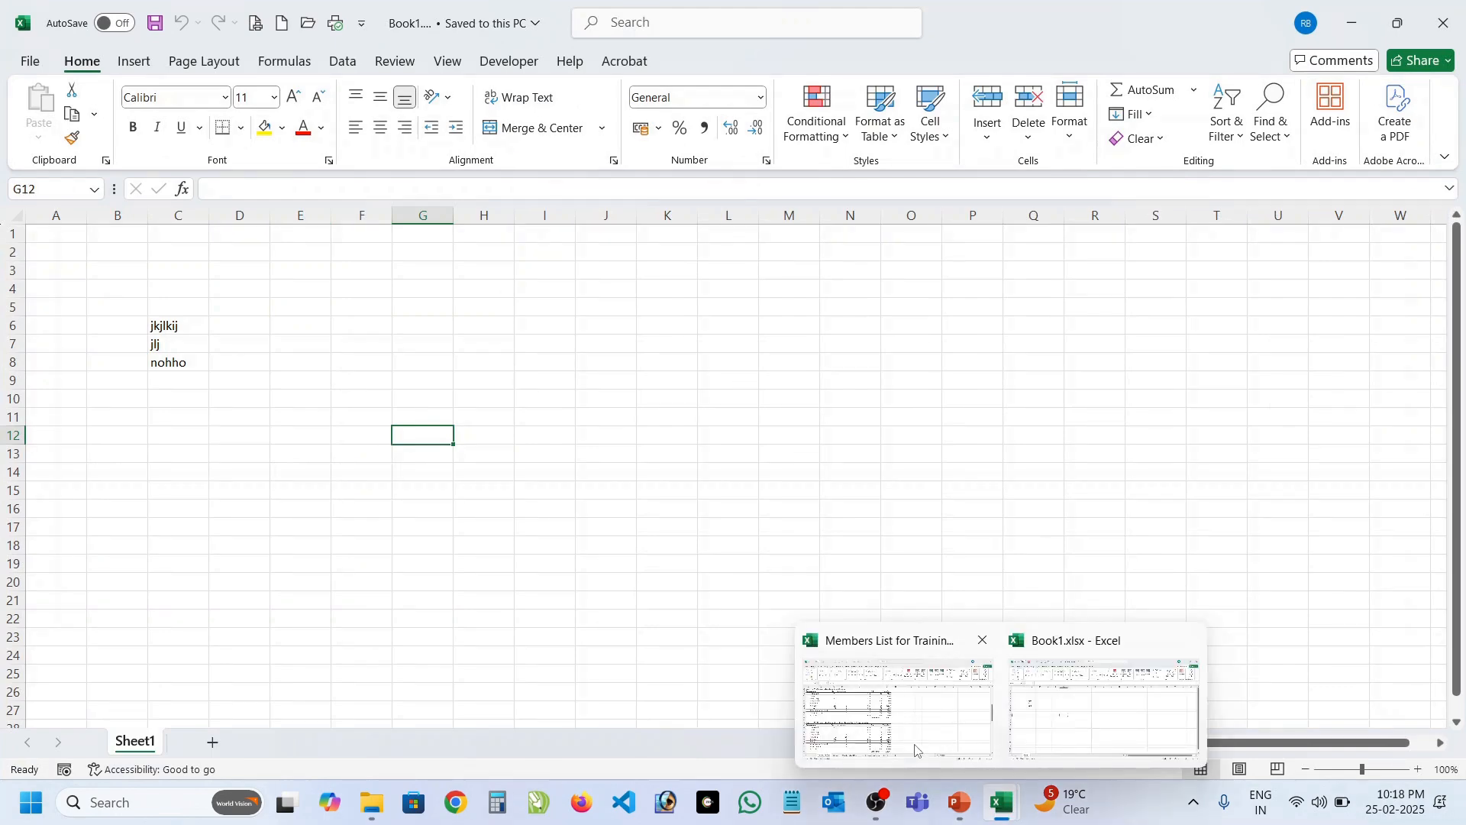
{"action": "mouse_move", "coordinate": [961, 784]}
{"action": "mouse_move", "coordinate": [950, 714]}
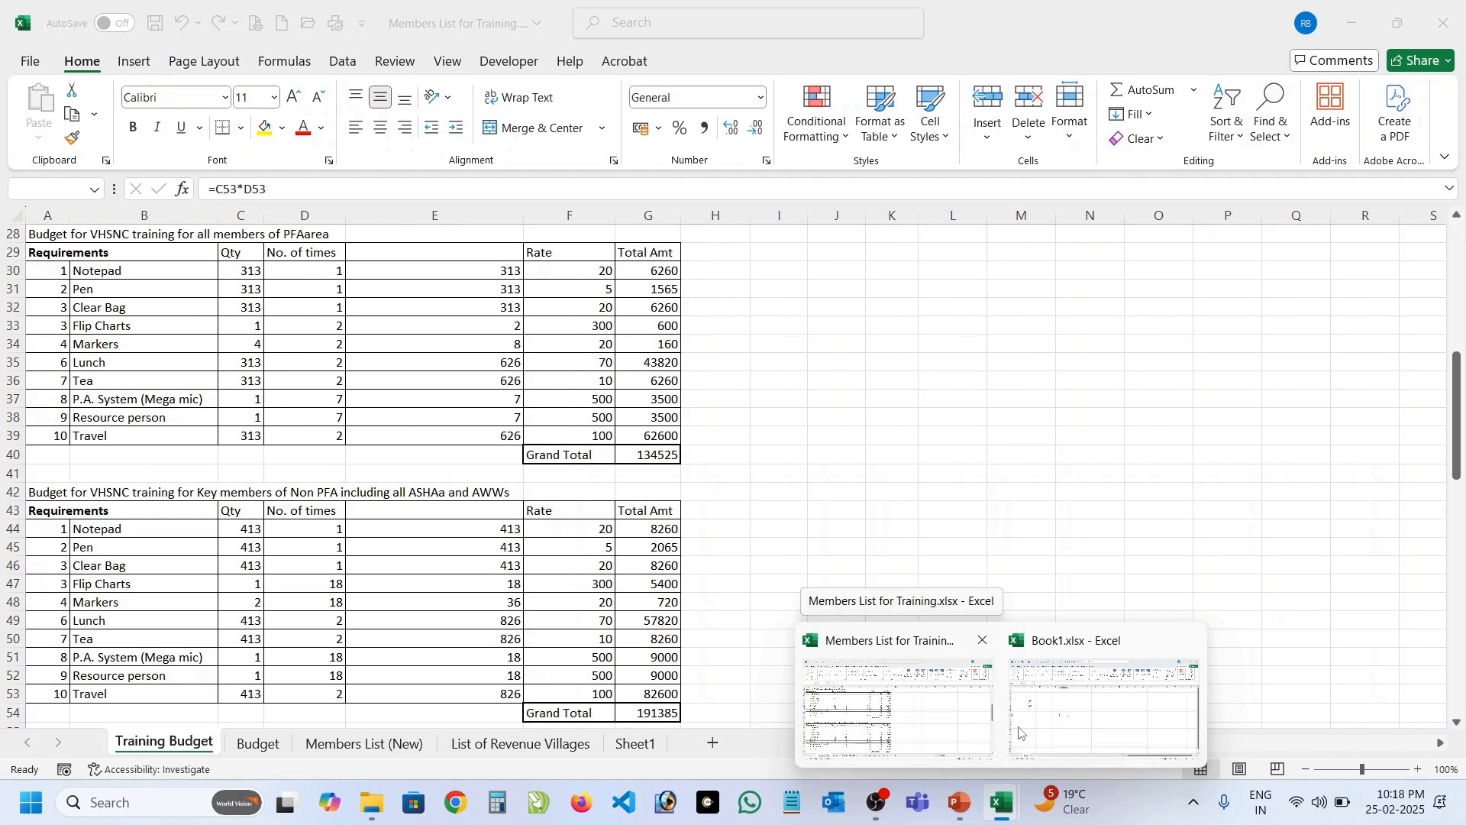
{"action": "mouse_move", "coordinate": [1075, 713]}
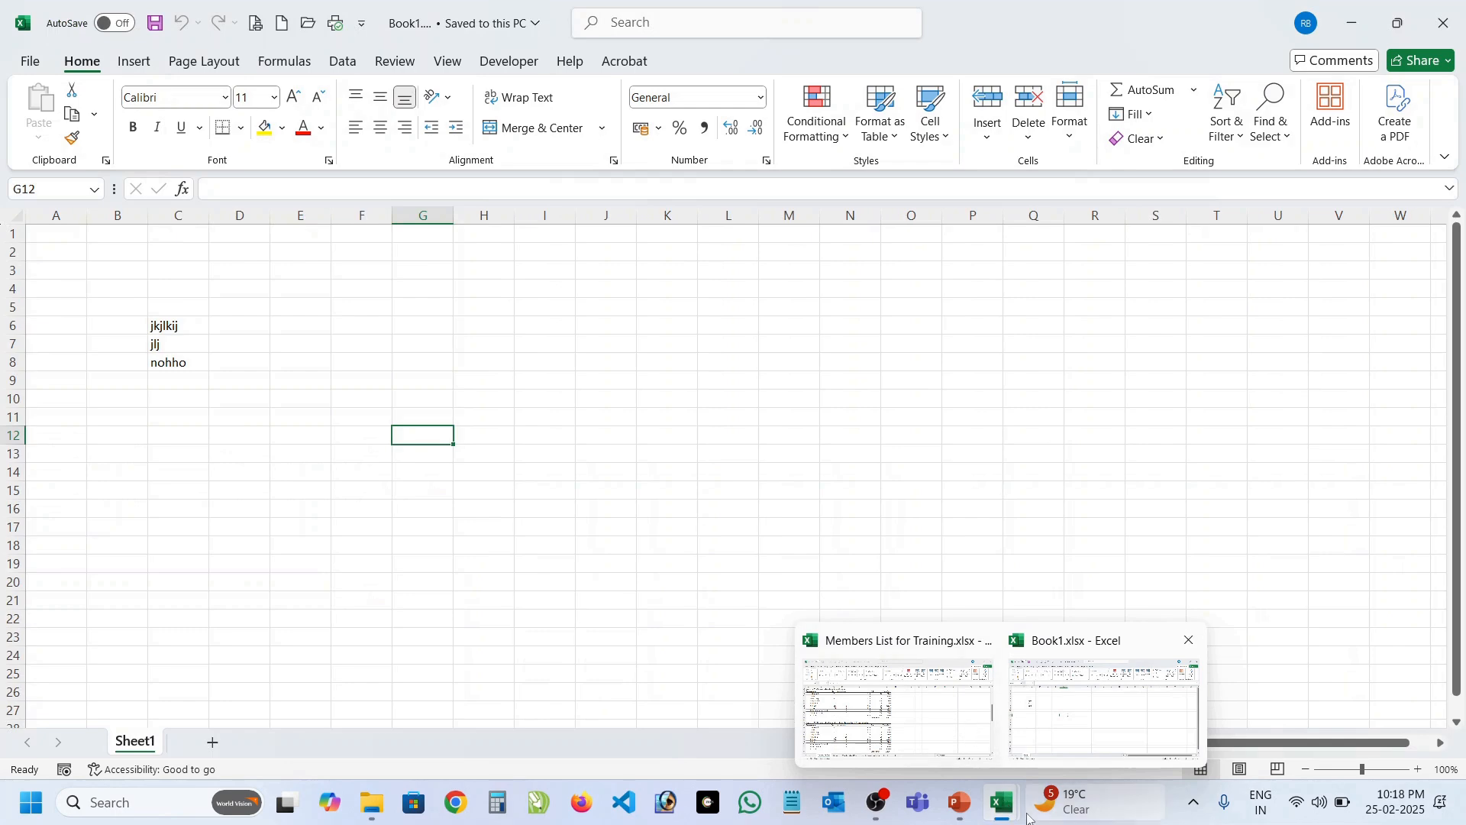
{"action": "mouse_move", "coordinate": [973, 756]}
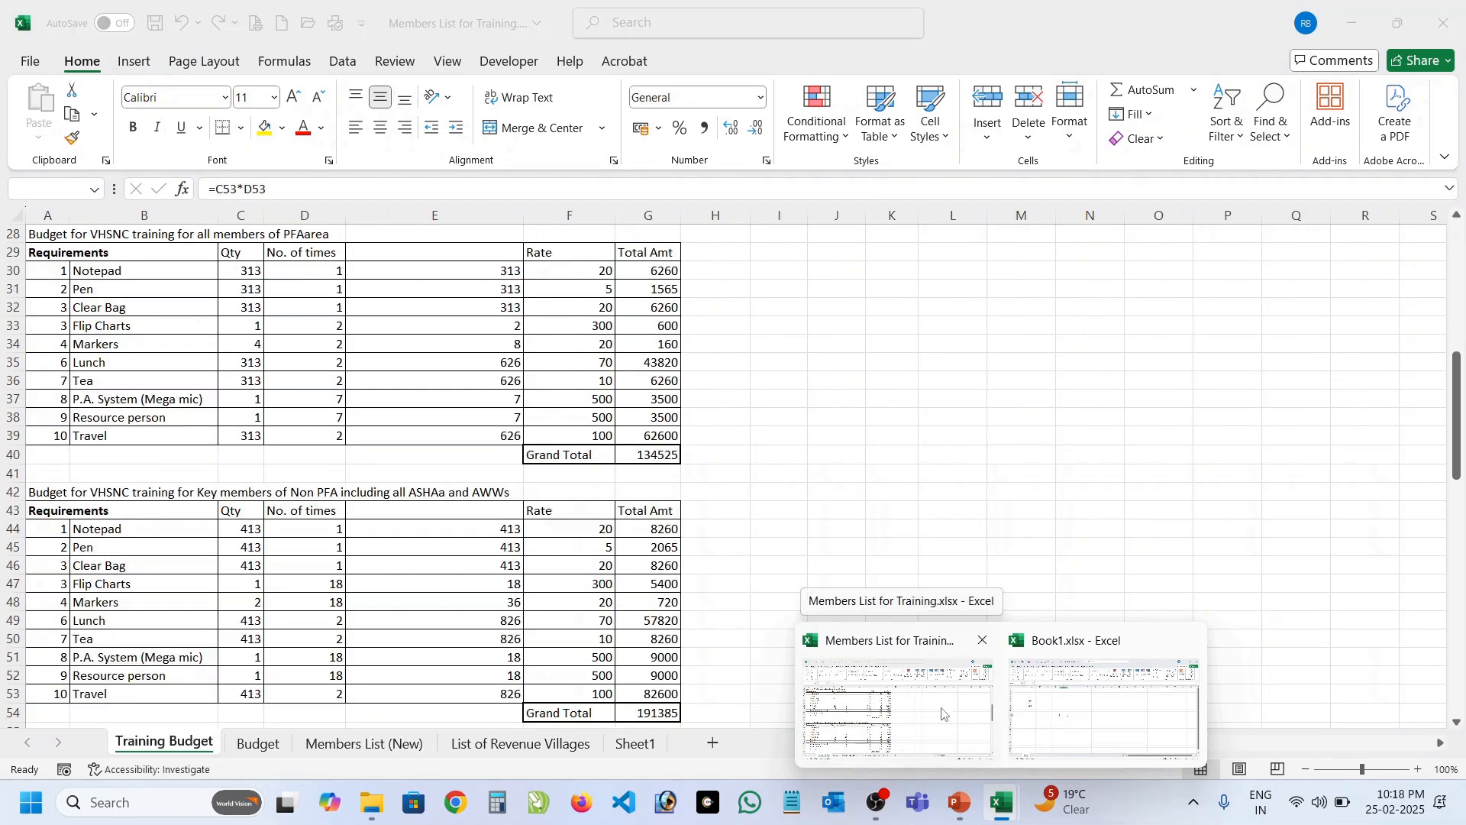
{"action": "mouse_move", "coordinate": [900, 707]}
{"action": "mouse_move", "coordinate": [1049, 713]}
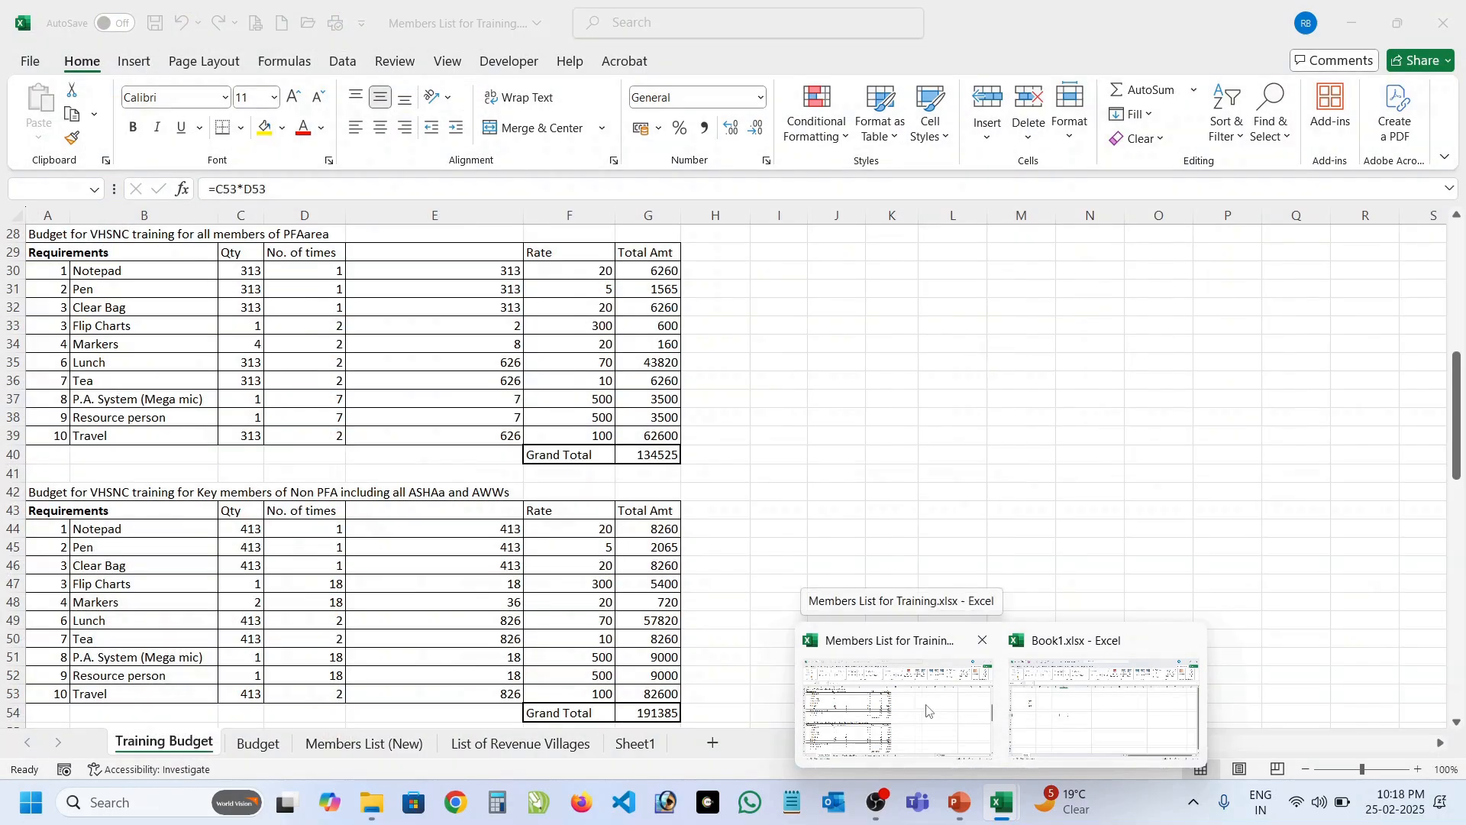
{"action": "left_click", "coordinate": [921, 700]}
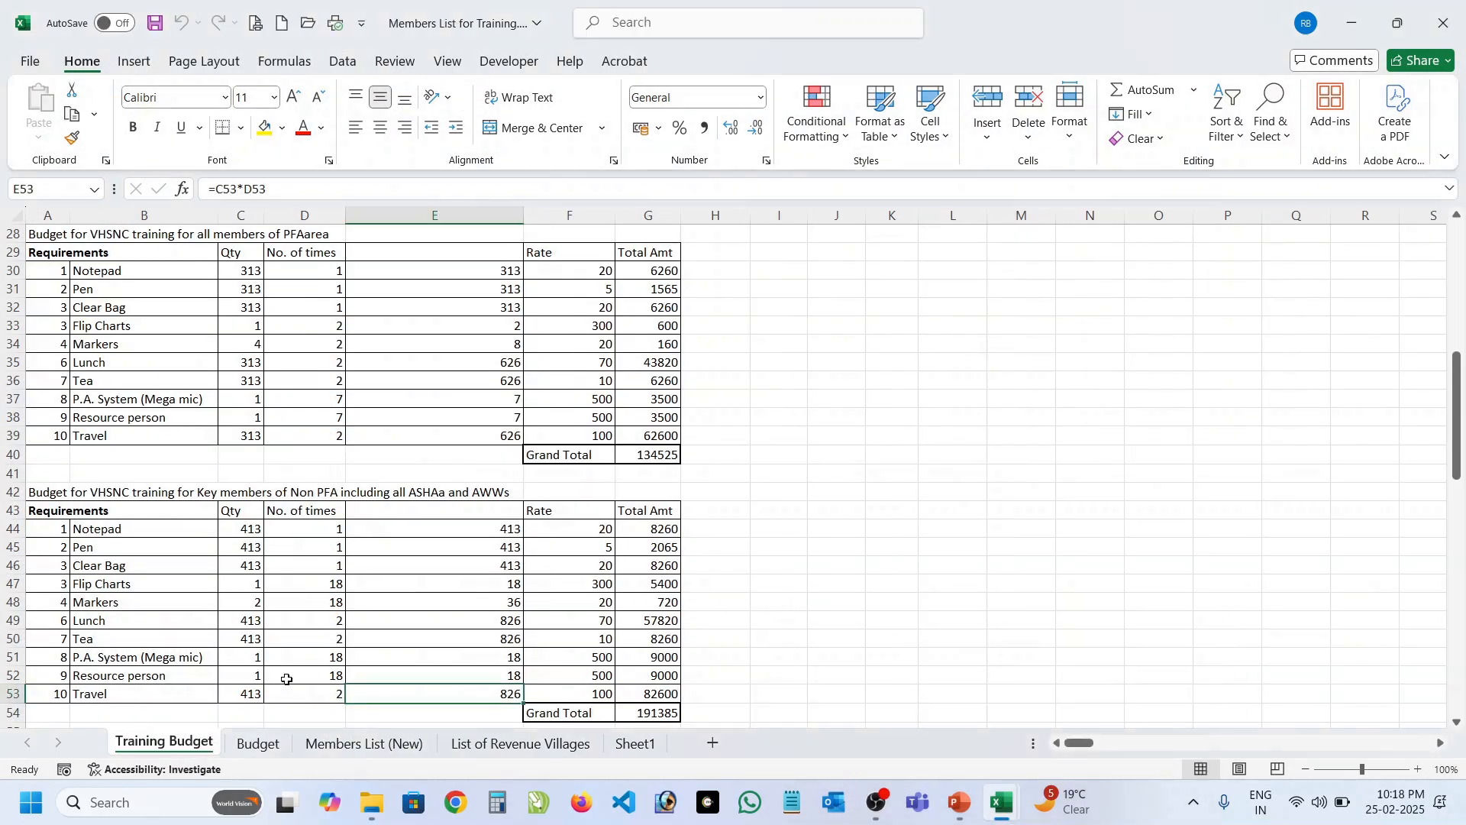
Go to the Members List (New) sheet and bring up its Move or Copy dialog.
{"action": "left_click", "coordinate": [321, 748]}
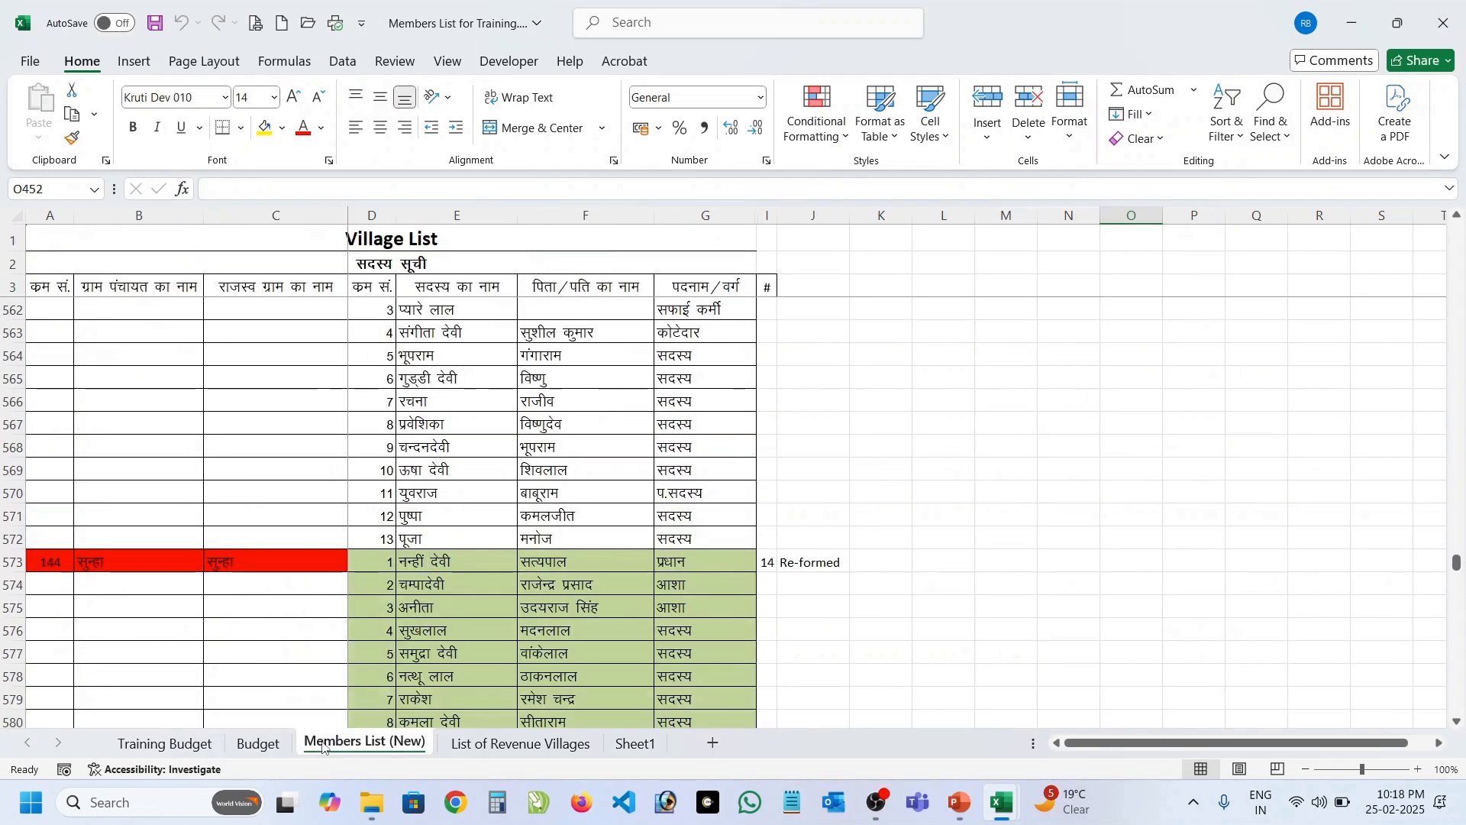
{"action": "right_click", "coordinate": [379, 748]}
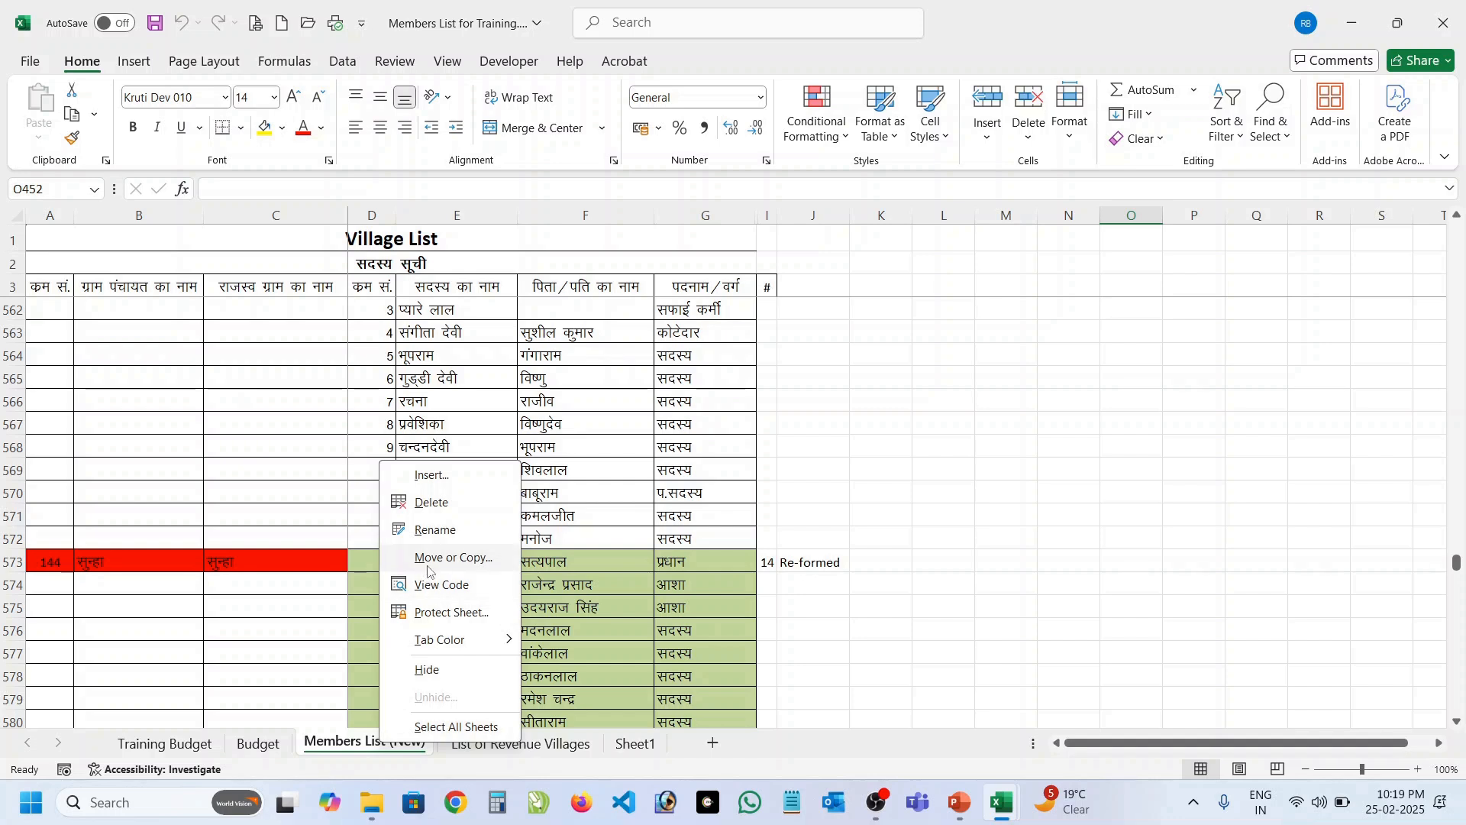
{"action": "left_click", "coordinate": [639, 570]}
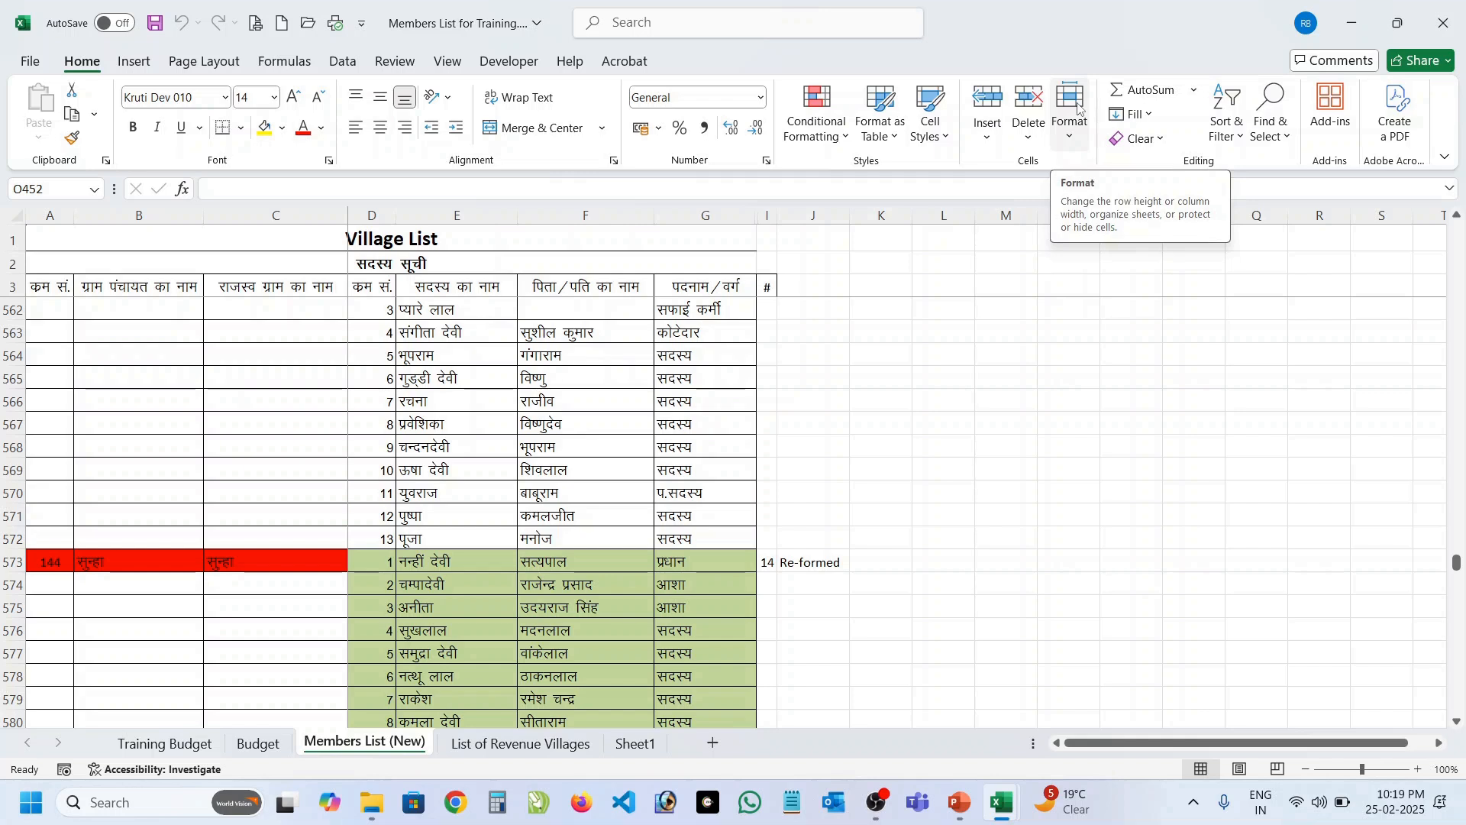
{"action": "left_click", "coordinate": [1079, 132]}
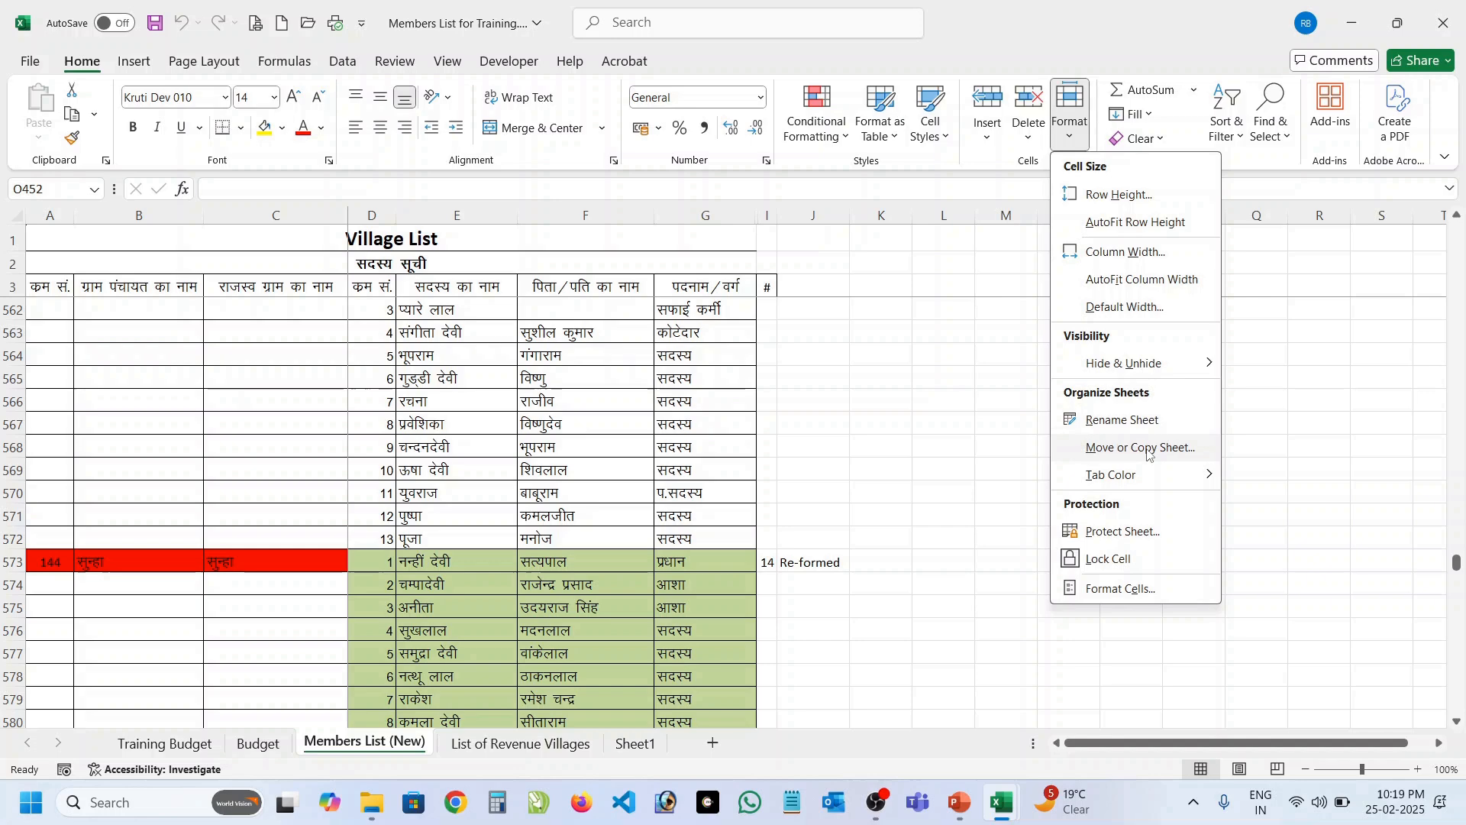
{"action": "left_click", "coordinate": [1114, 453]}
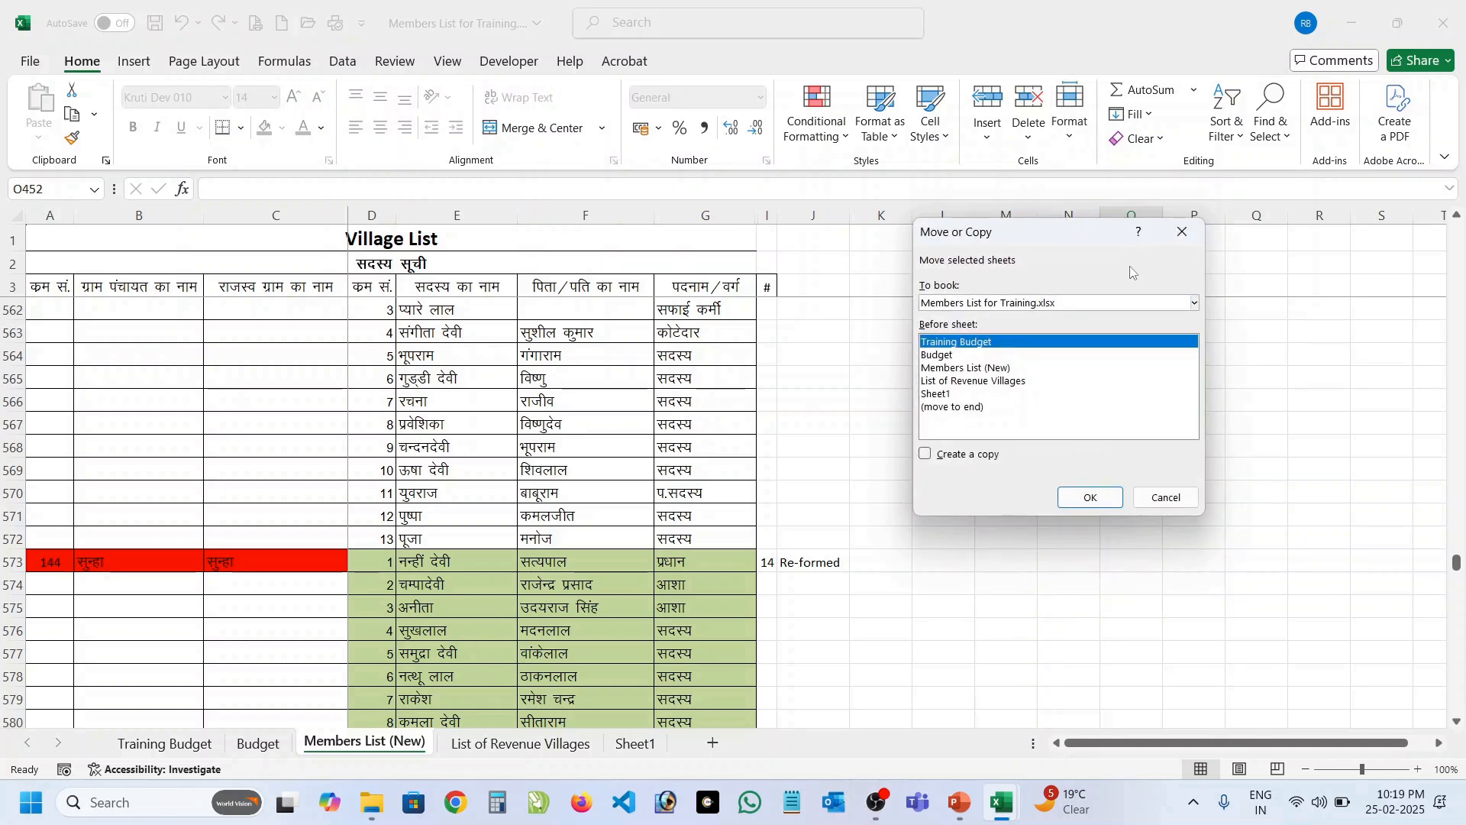
{"action": "left_click", "coordinate": [1181, 231]}
{"action": "right_click", "coordinate": [403, 747]}
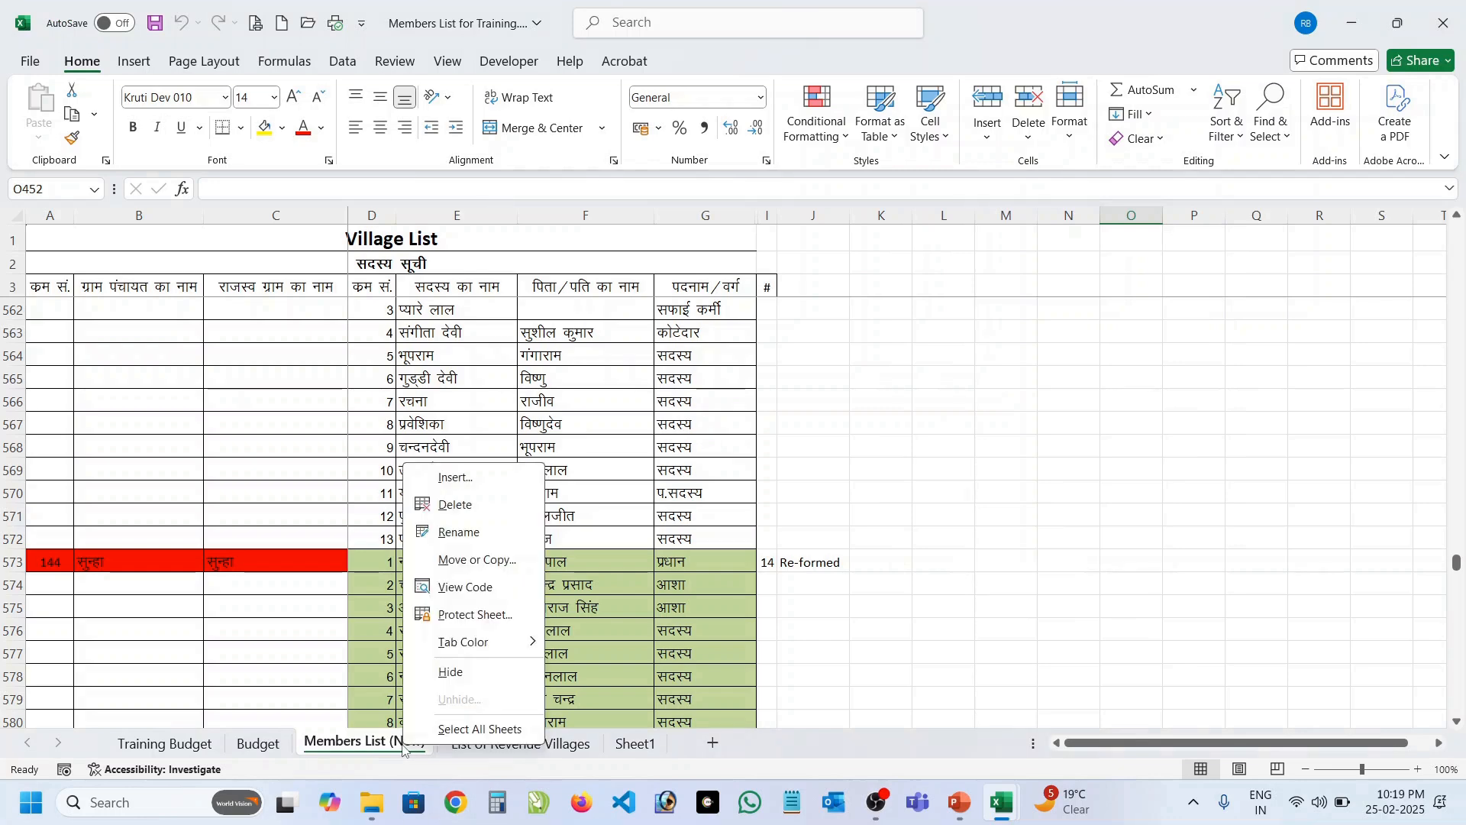
{"action": "left_click", "coordinate": [462, 560]}
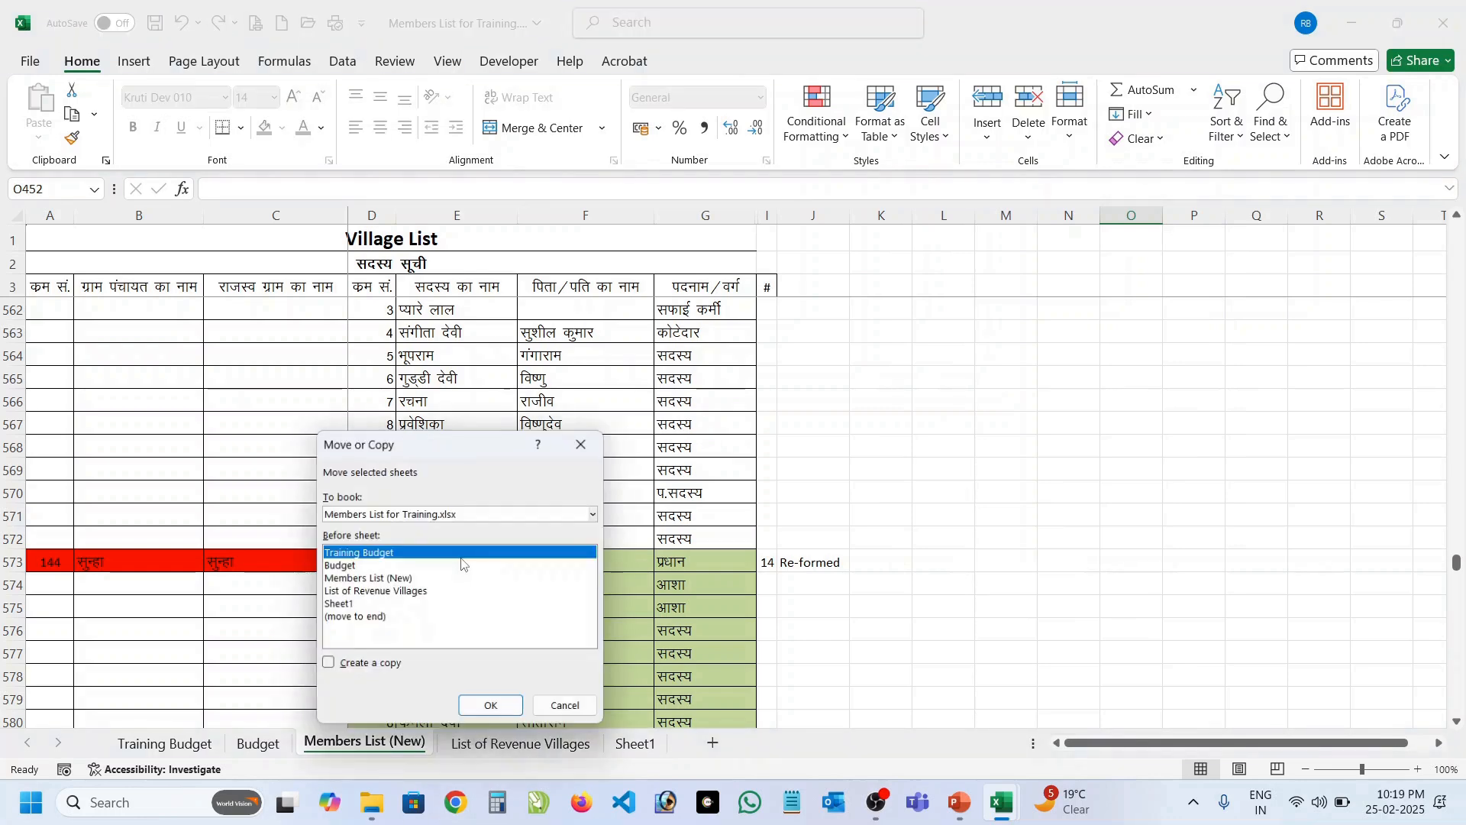
Move the Move or Copy dialog aside and list the To book destination workbooks.
{"action": "left_click_drag", "start_coordinate": [444, 443], "coordinate": [830, 276]}
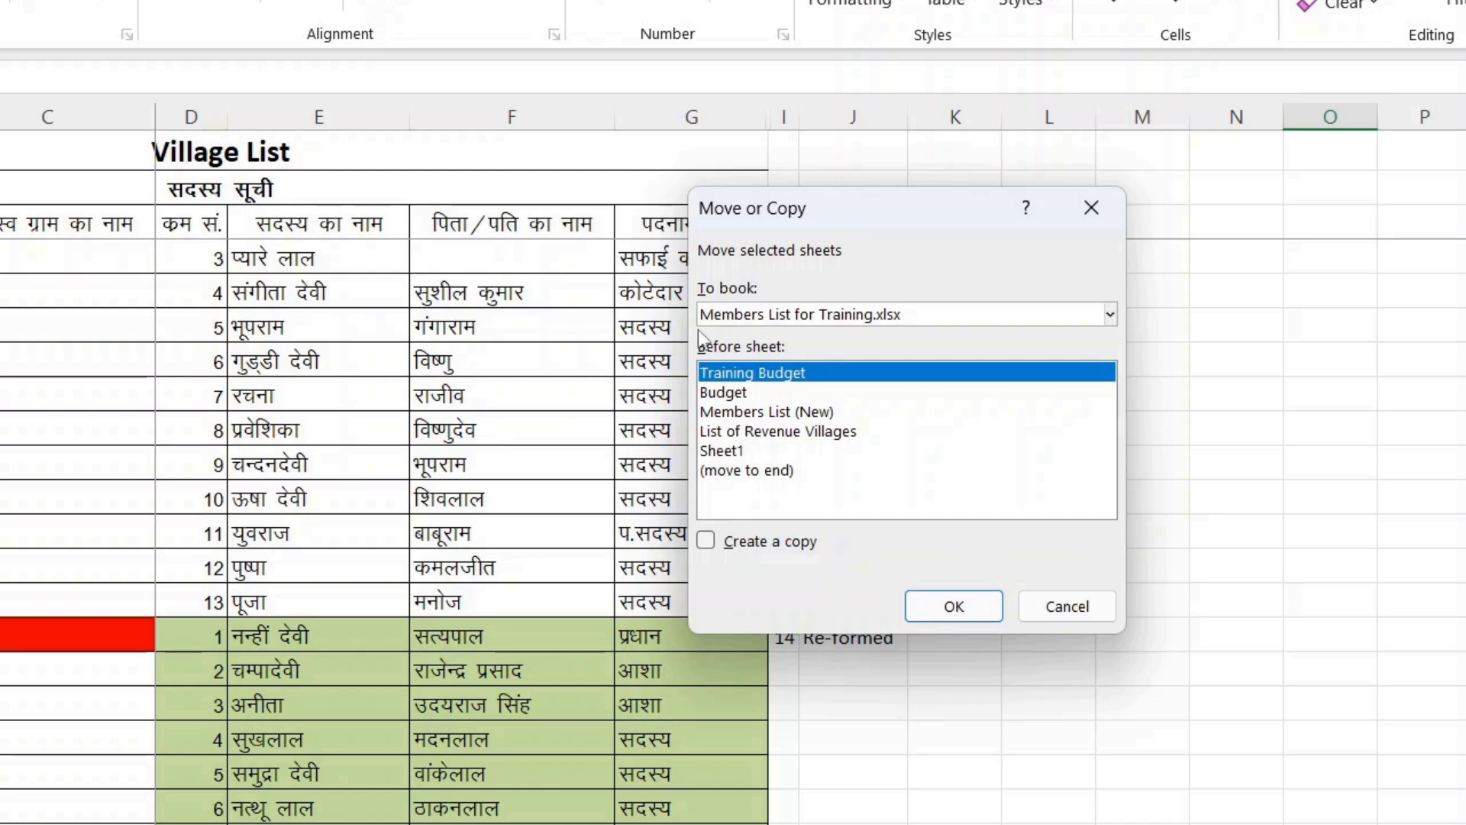
{"action": "left_click", "coordinate": [928, 313]}
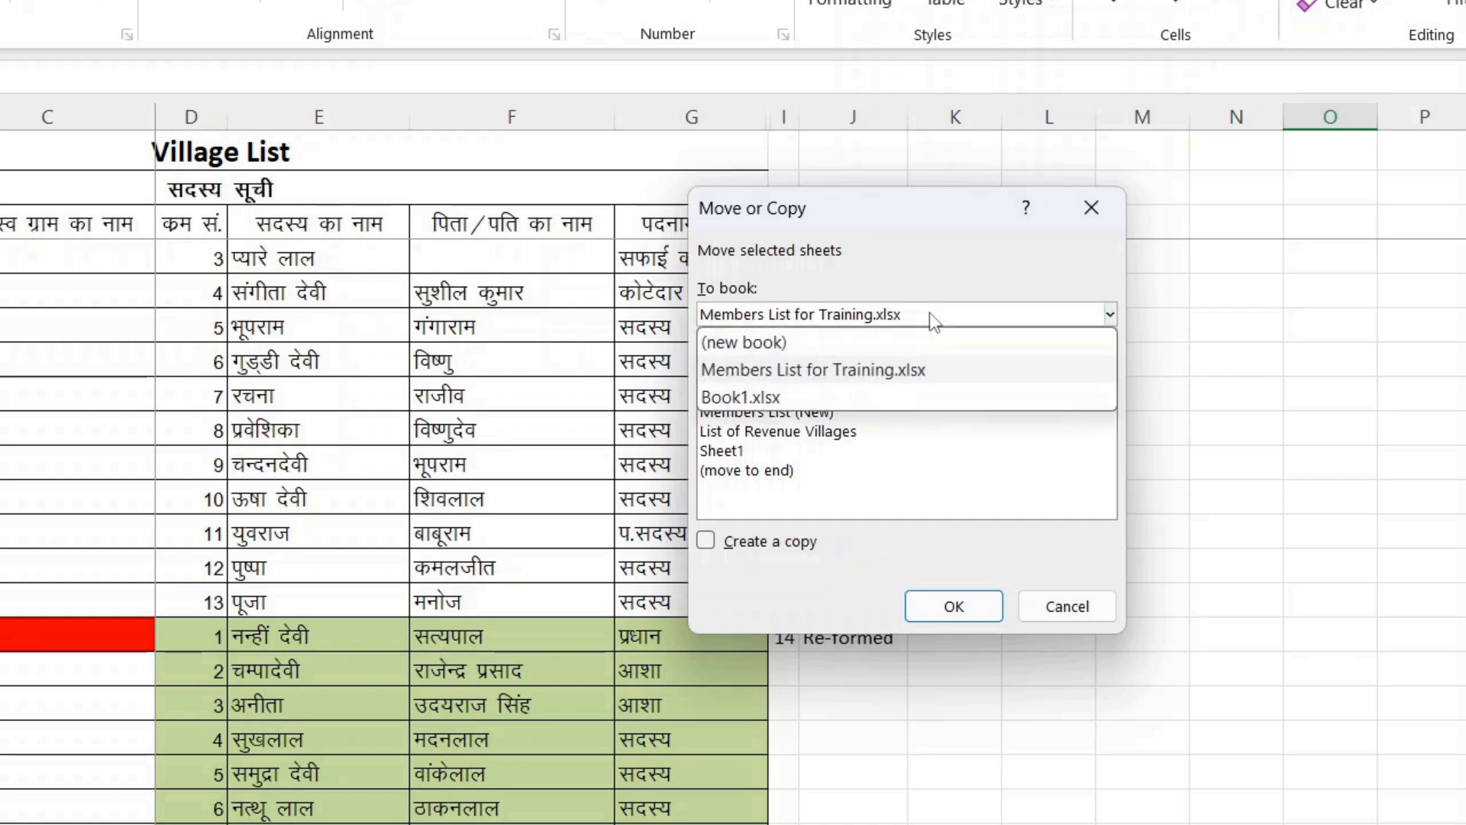
Copy Members List (New) to the end of Book1.xlsx, keeping the original sheet.
{"action": "left_click", "coordinate": [730, 397]}
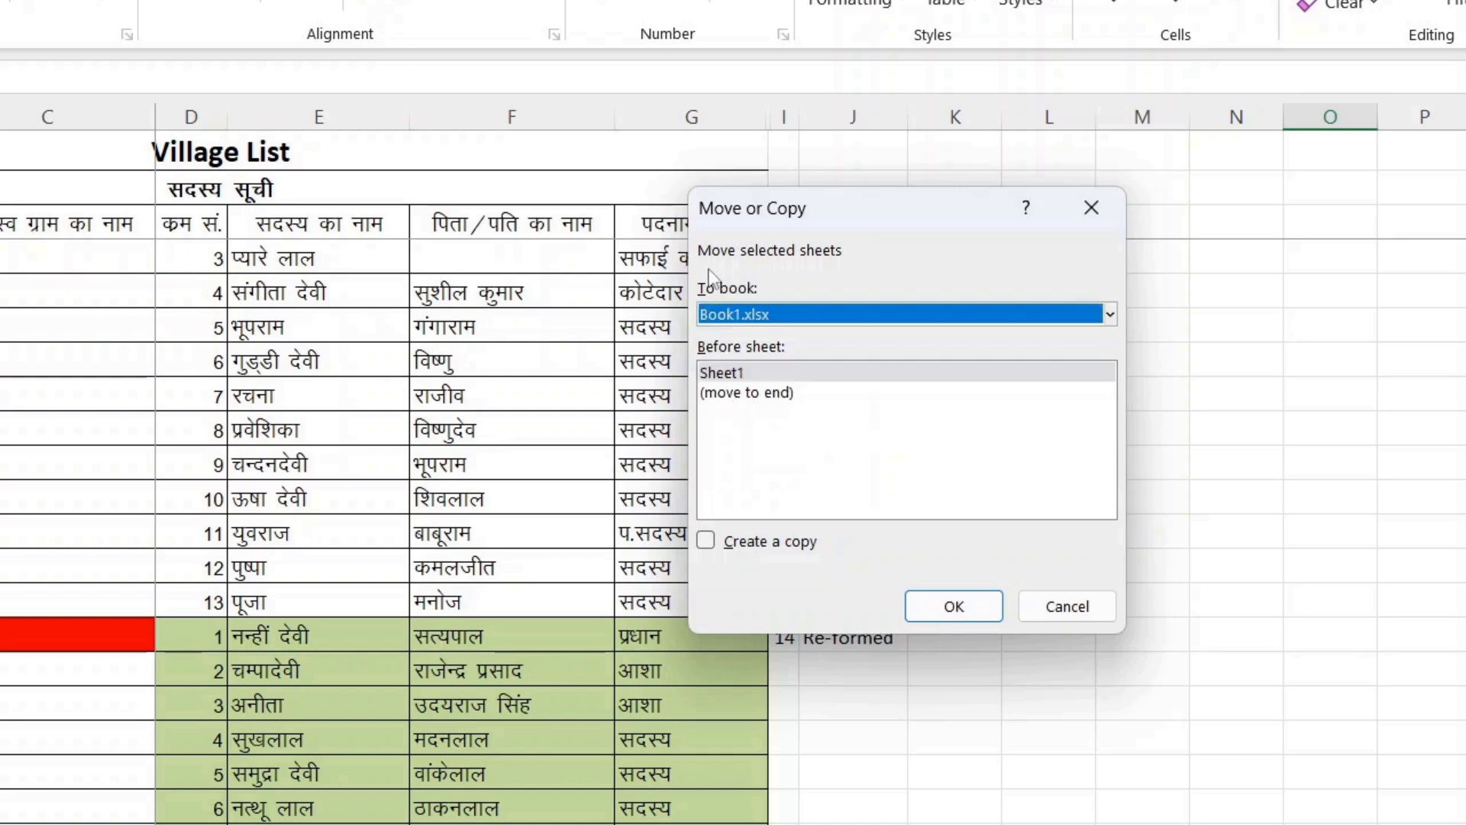
{"action": "left_click", "coordinate": [728, 394]}
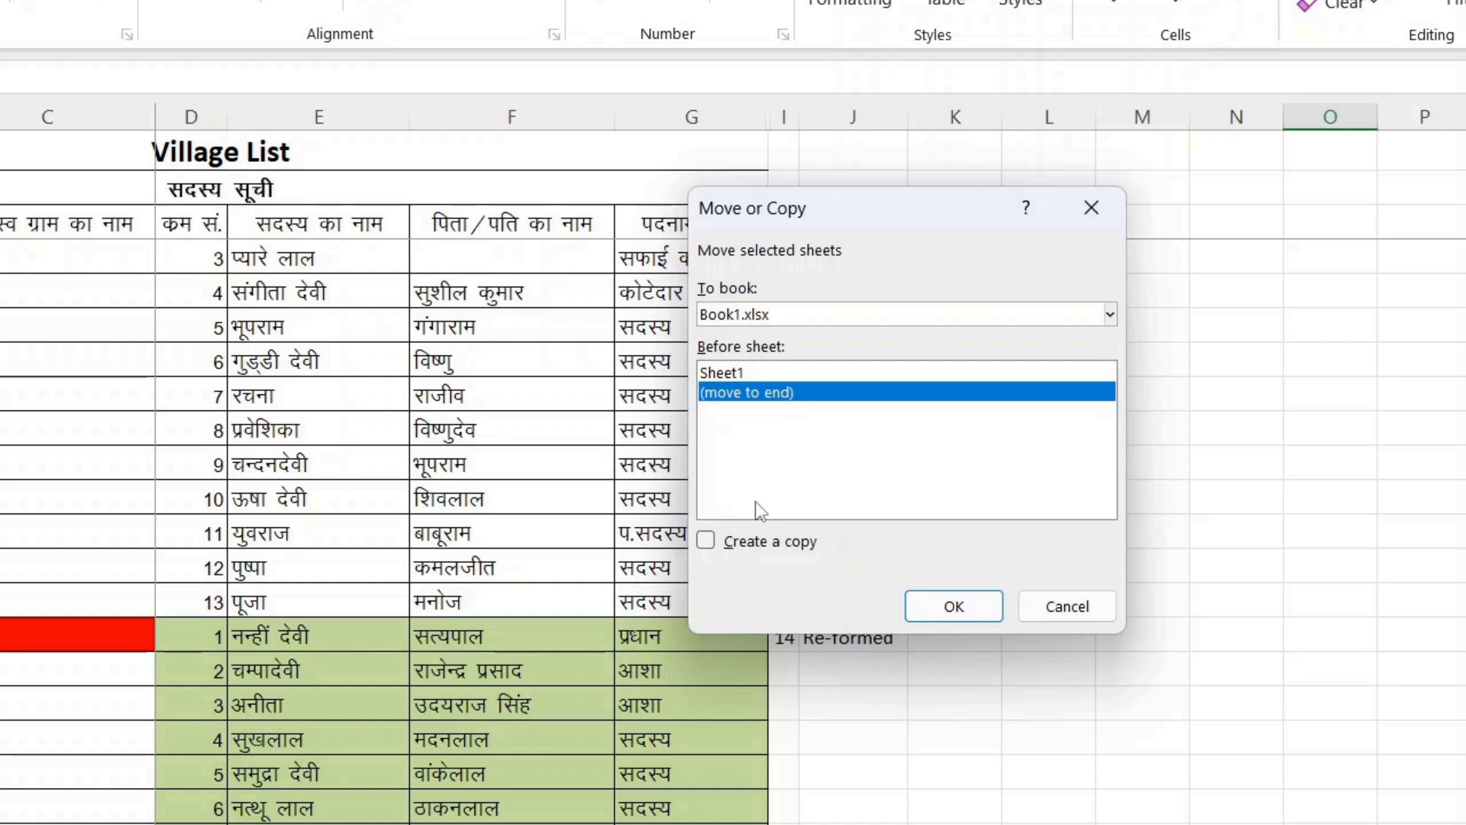
{"action": "left_click", "coordinate": [704, 539]}
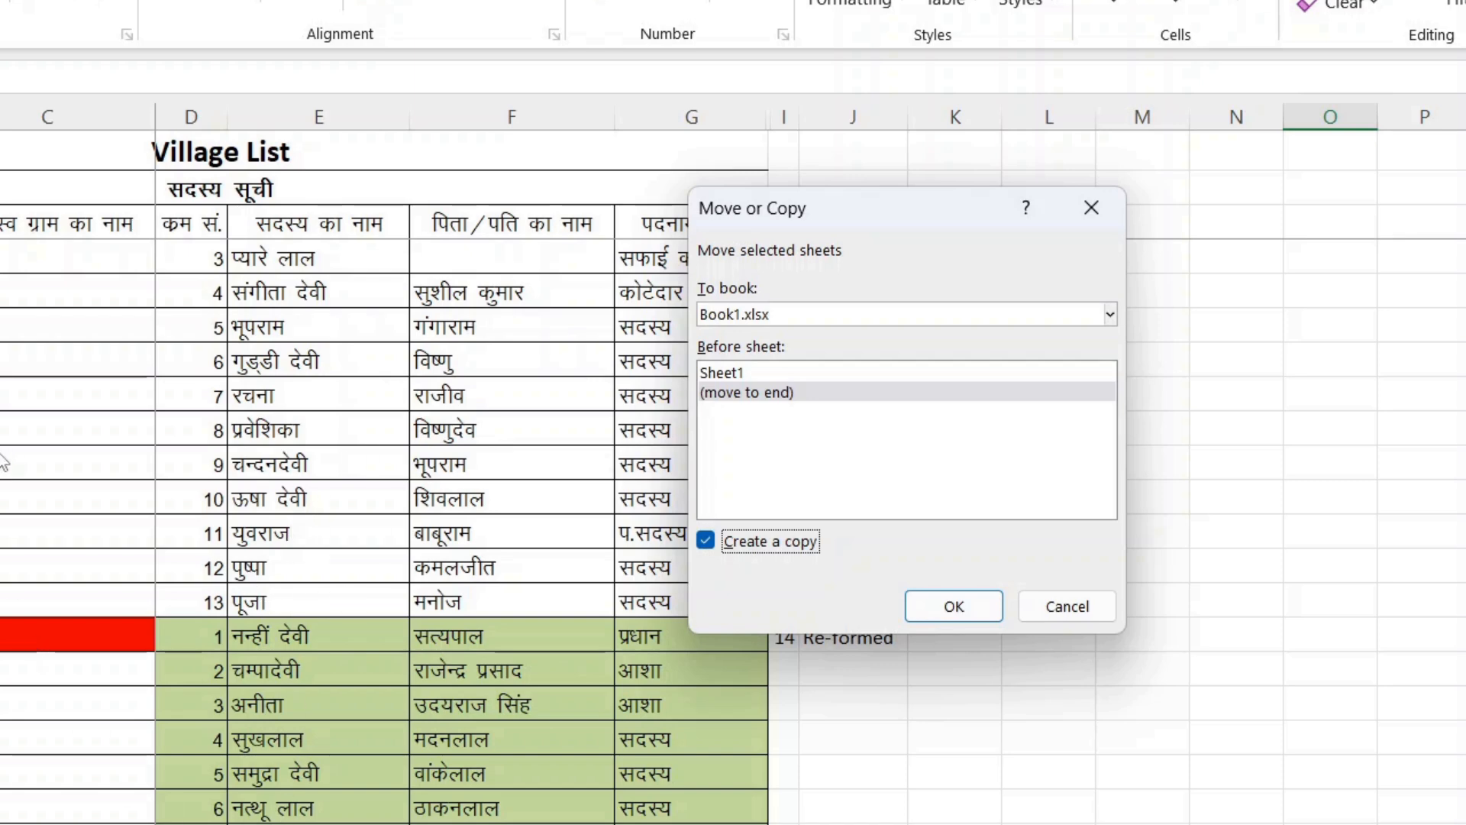
{"action": "left_click", "coordinate": [914, 614]}
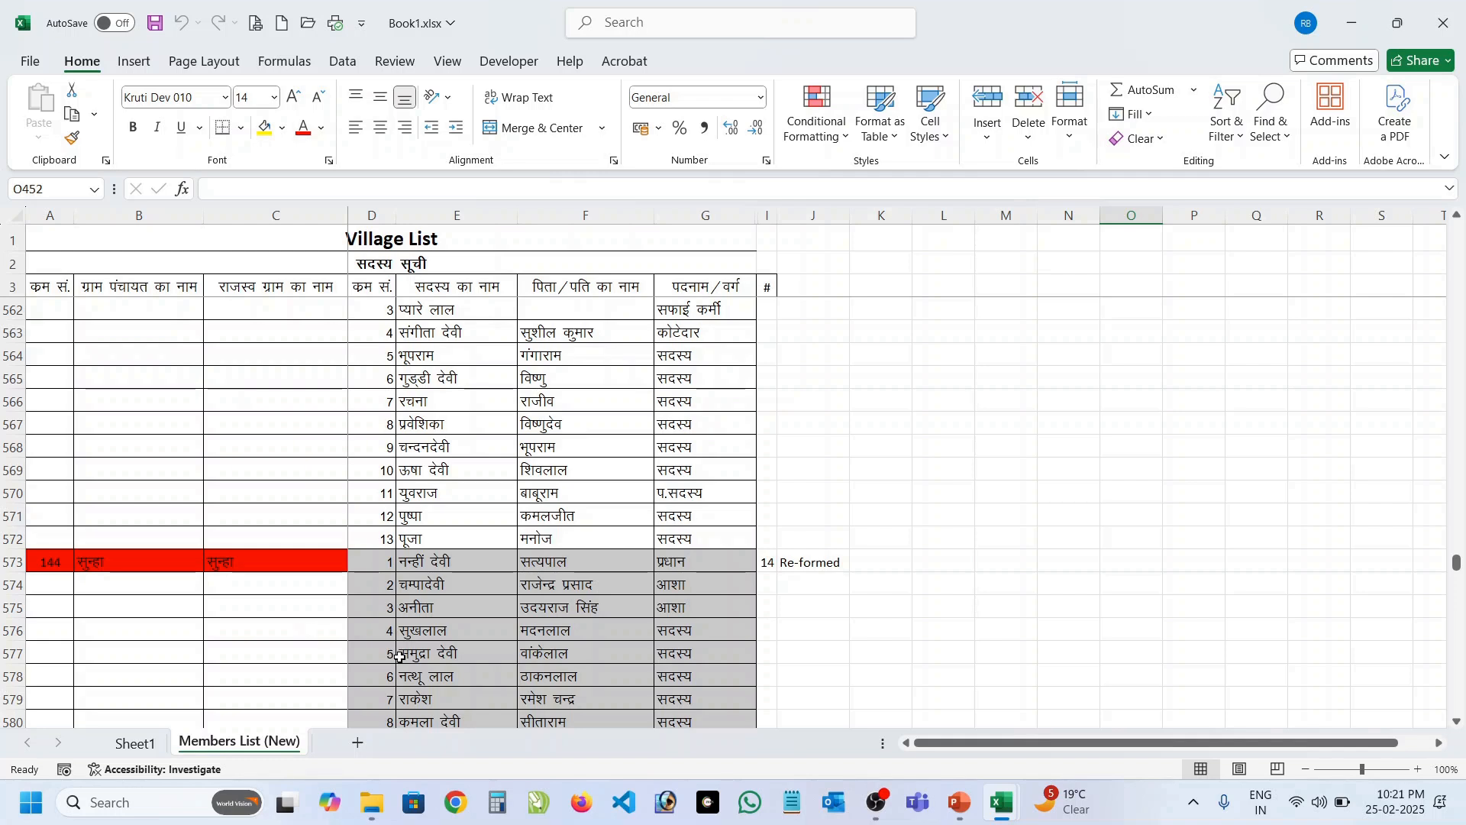
Glance at the Members List for Training workbook, then return to Book1's Sheet1.
{"action": "key", "text": "alt+Tab"}
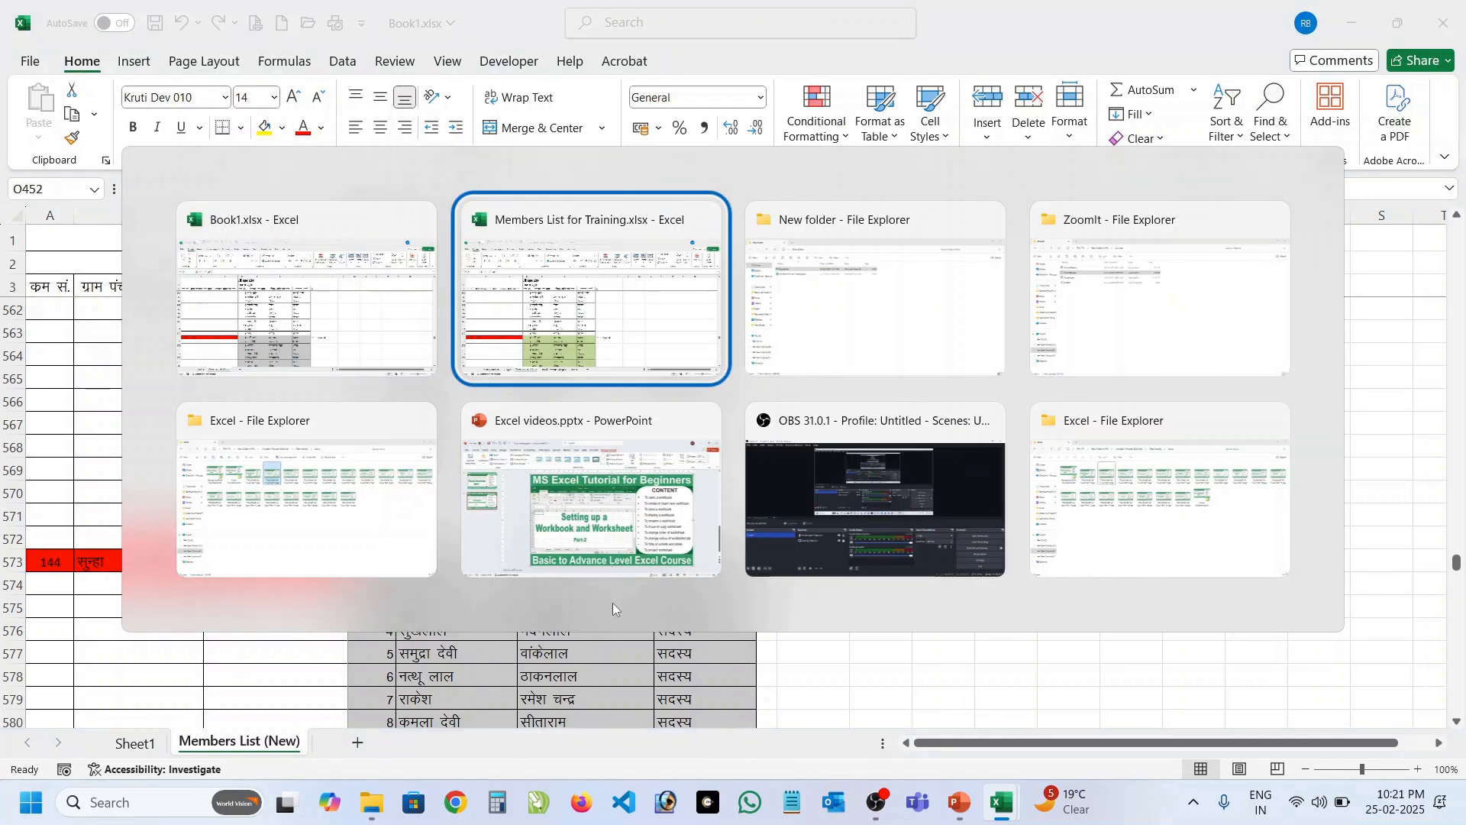
{"action": "left_click", "coordinate": [569, 272]}
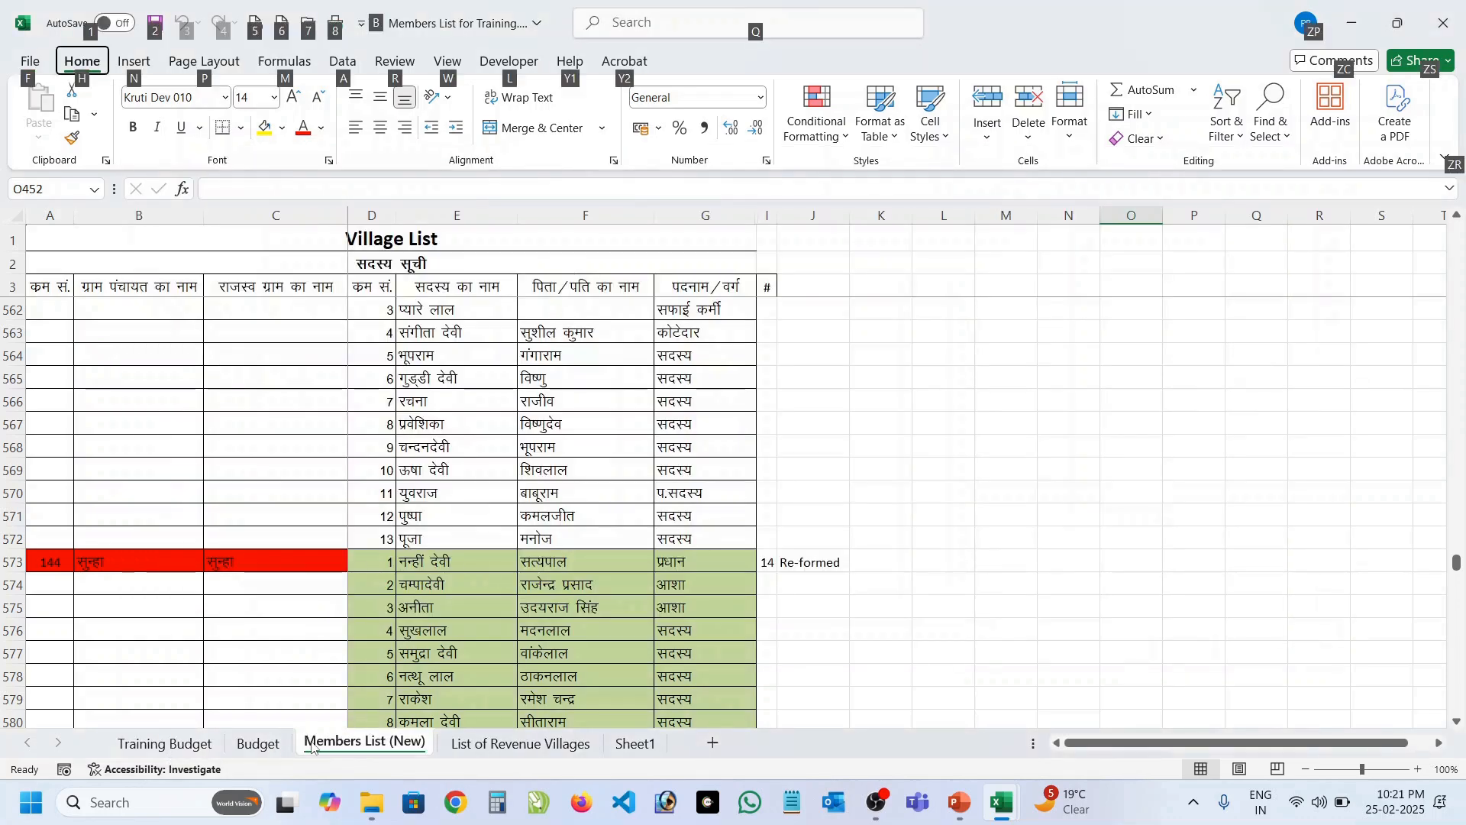
{"action": "key", "text": "alt+Tab"}
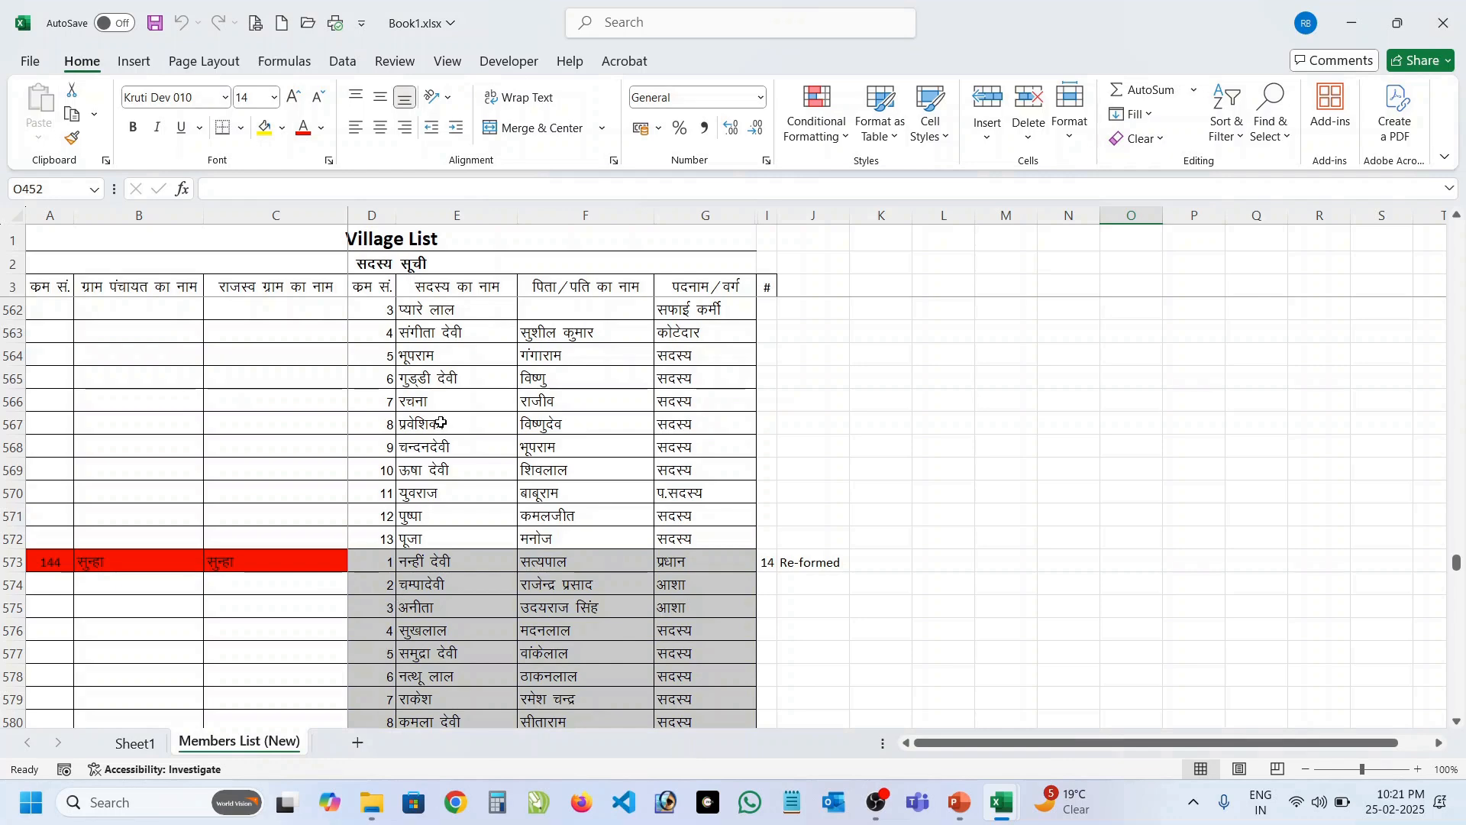
{"action": "left_click", "coordinate": [138, 743]}
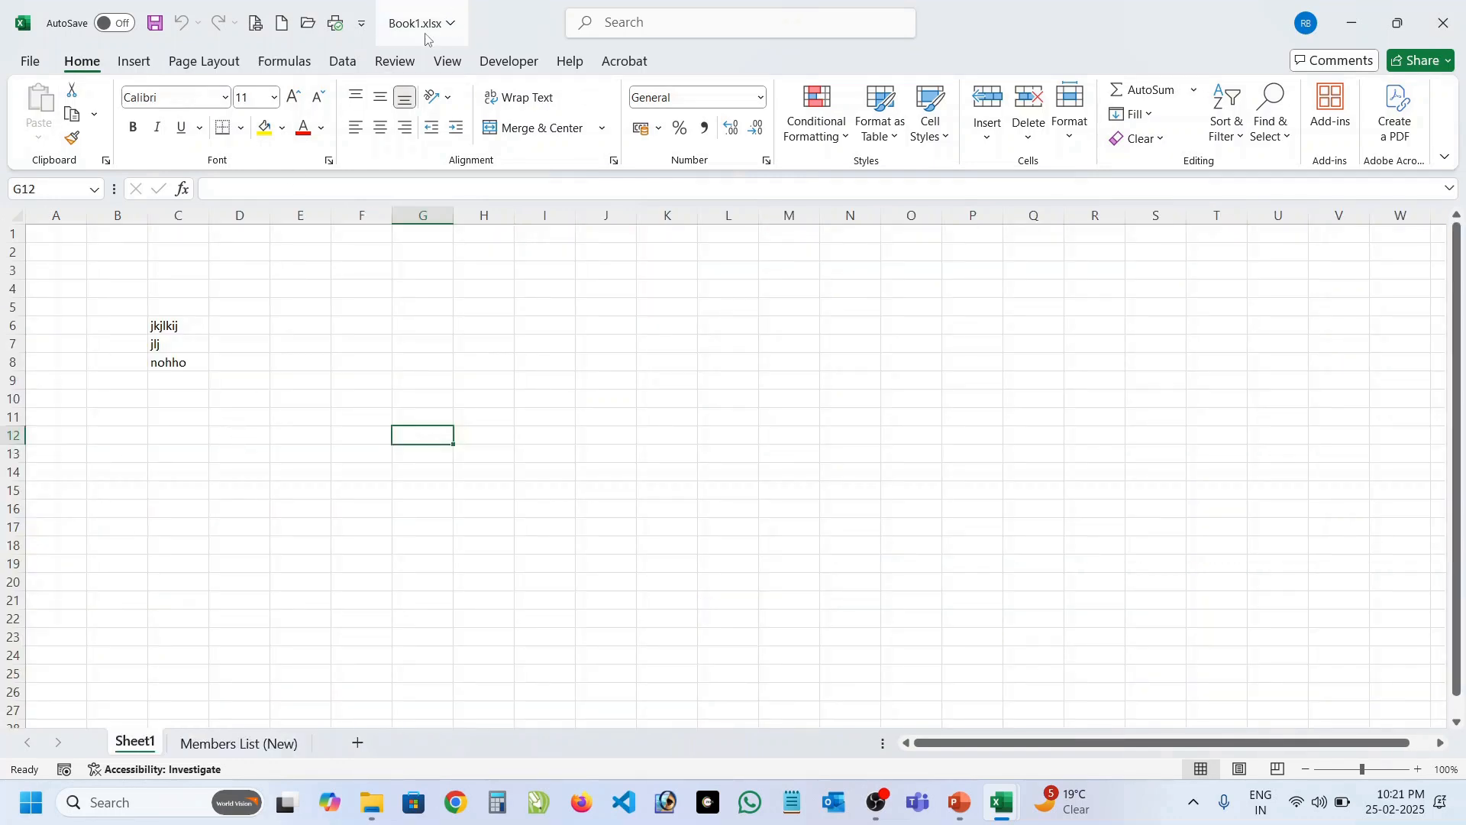
Compare Sheet1 and the copied Members List (New) sheet by switching between them.
{"action": "left_click", "coordinate": [237, 749]}
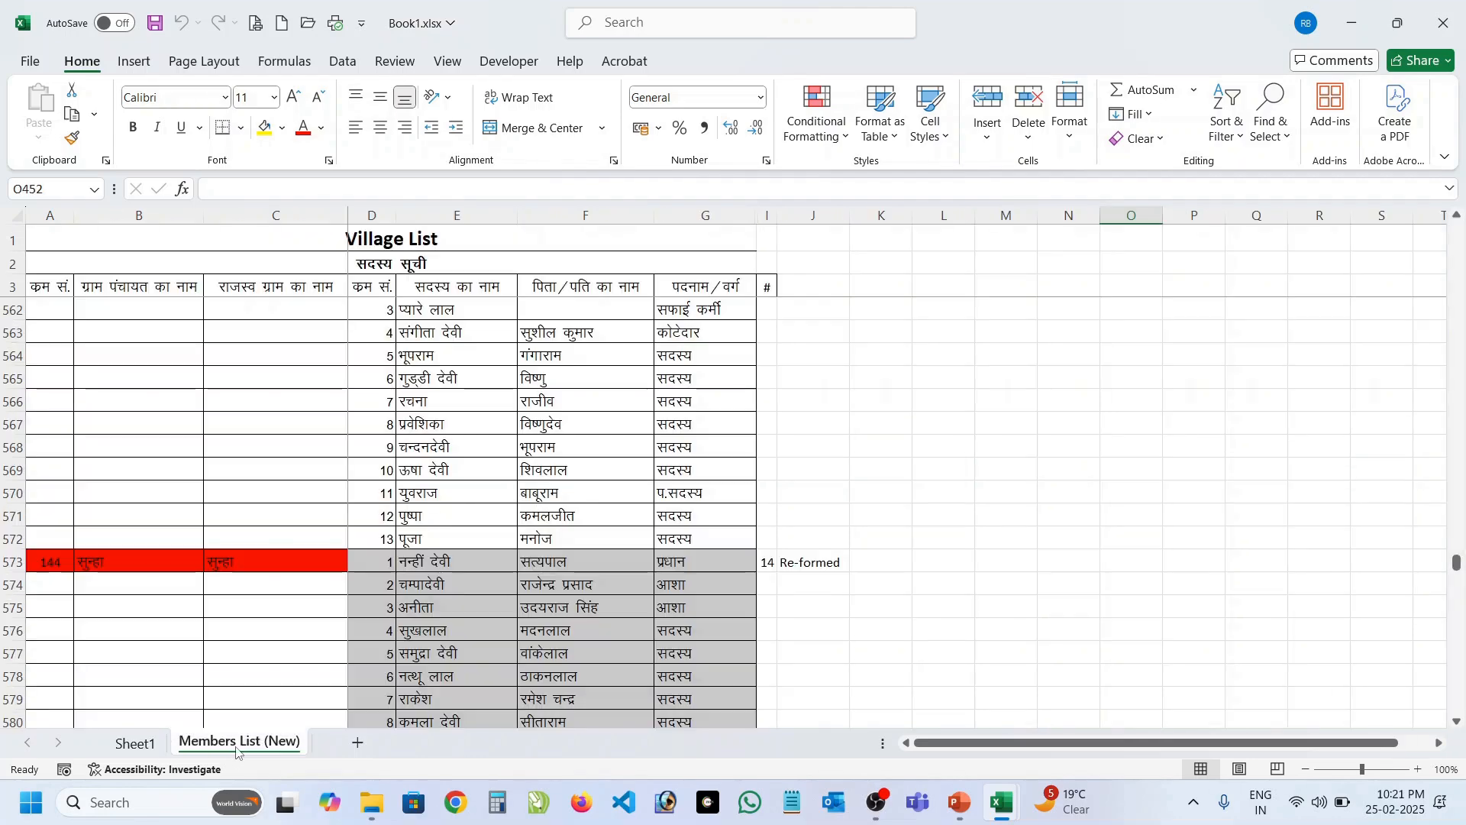
{"action": "left_click", "coordinate": [141, 747]}
{"action": "left_click", "coordinate": [210, 747]}
{"action": "left_click", "coordinate": [130, 747]}
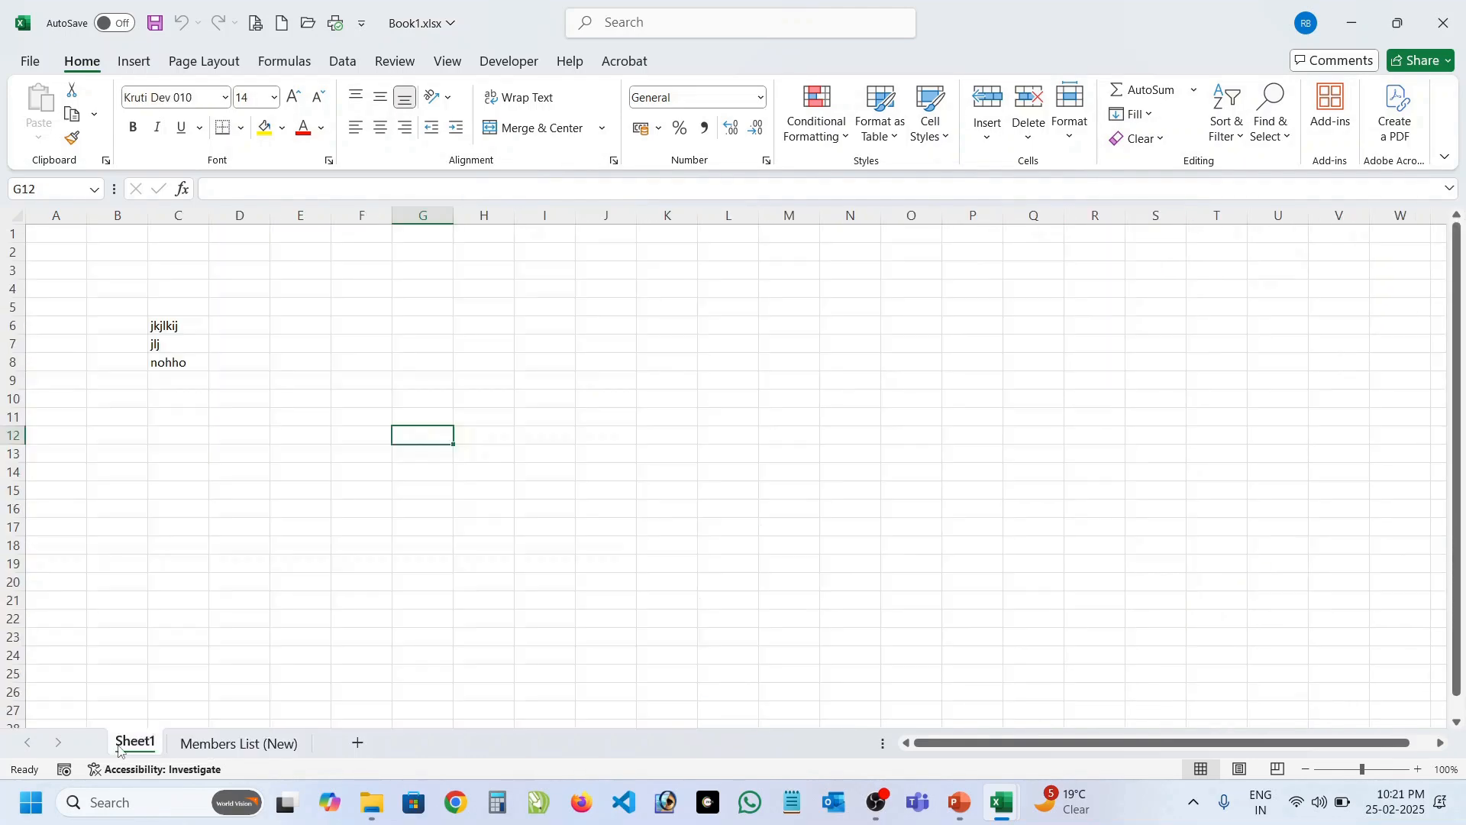
{"action": "left_click", "coordinate": [214, 747]}
{"action": "left_click", "coordinate": [135, 744]}
{"action": "left_click", "coordinate": [225, 747]}
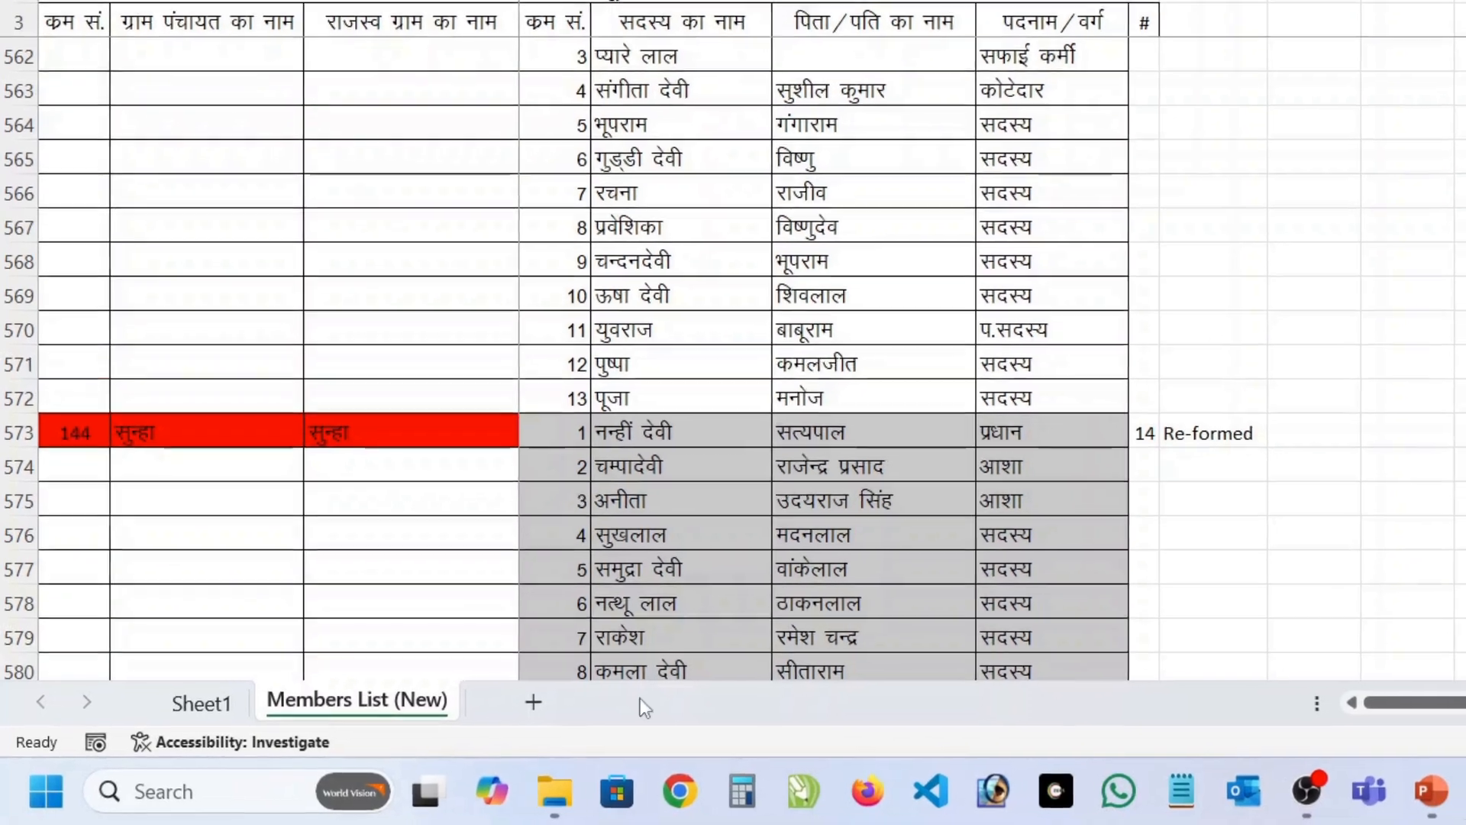
Open the Move or Copy dialog for the Members List (New) sheet.
{"action": "left_click", "coordinate": [204, 701]}
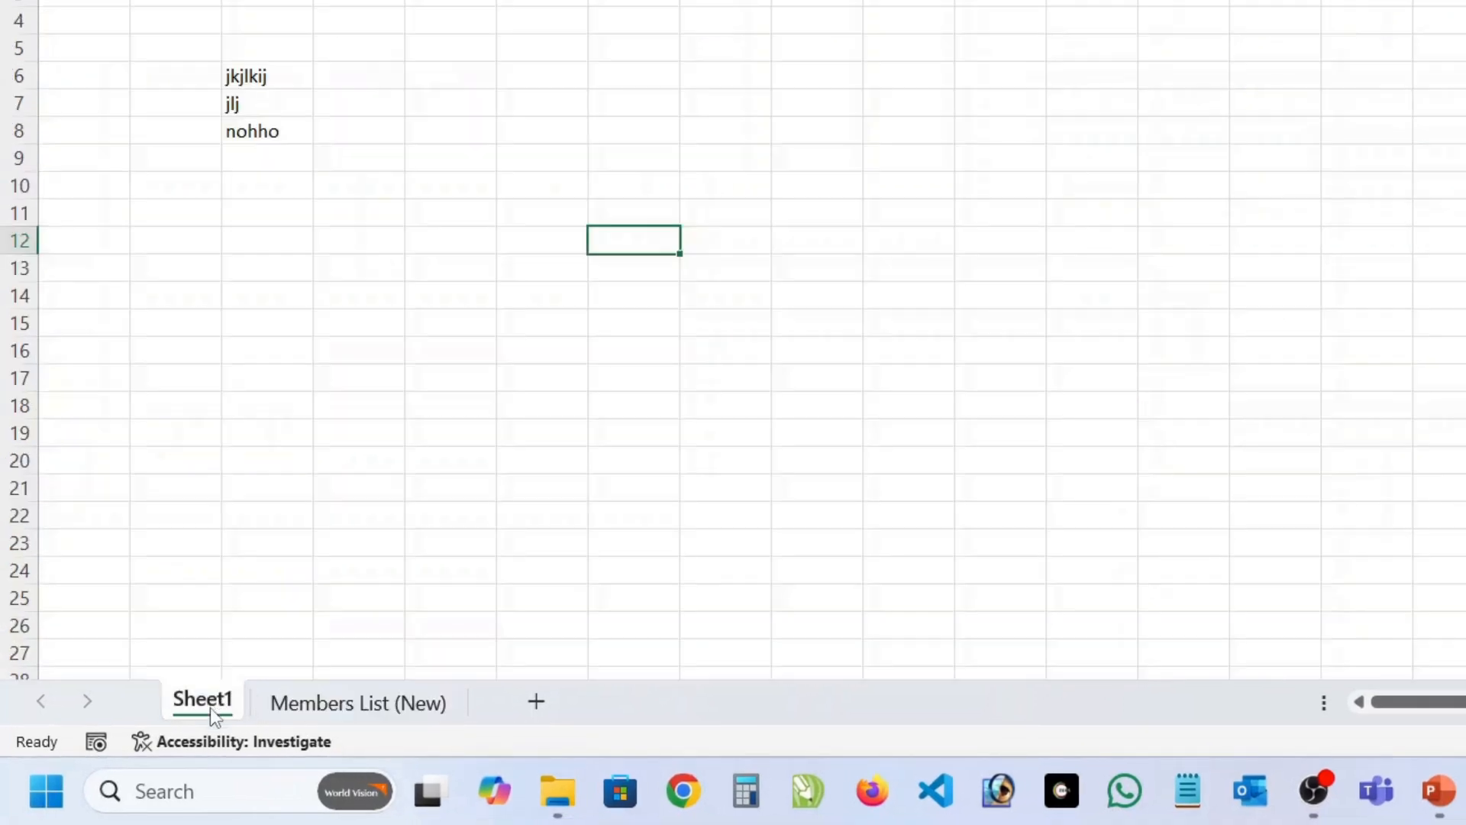
{"action": "left_click", "coordinate": [318, 703]}
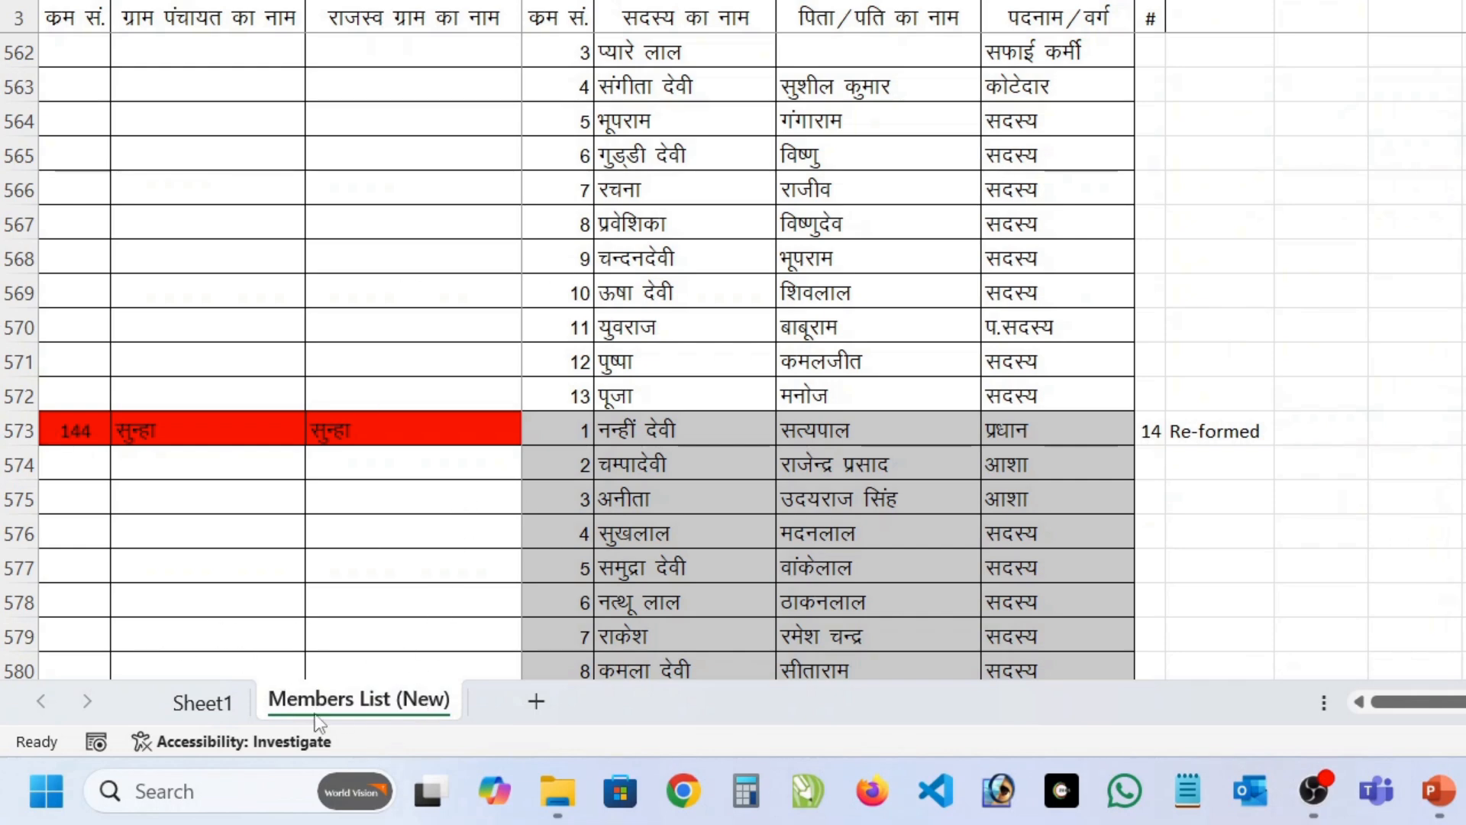
{"action": "right_click", "coordinate": [336, 712]}
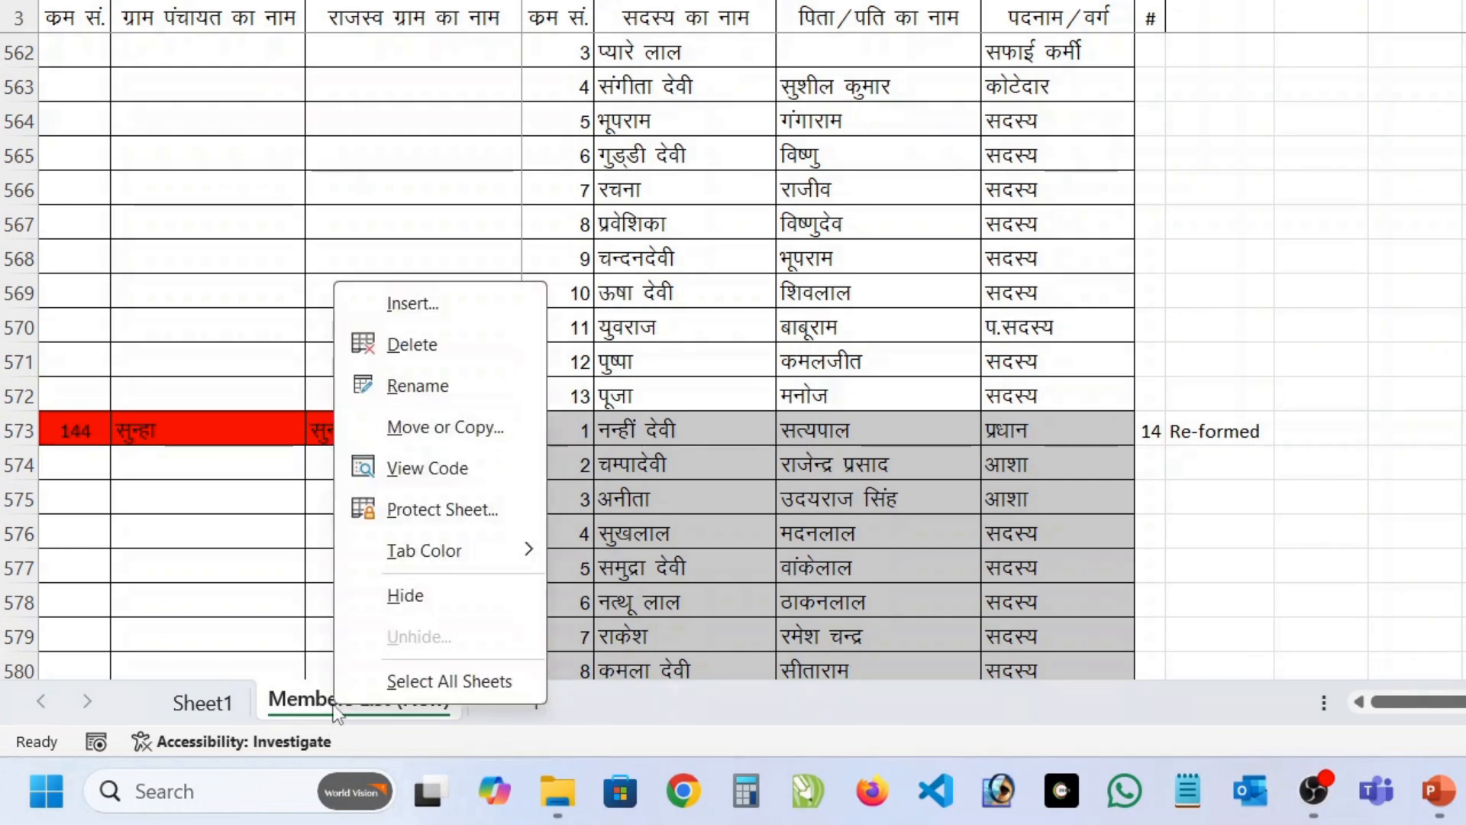
{"action": "left_click", "coordinate": [433, 432]}
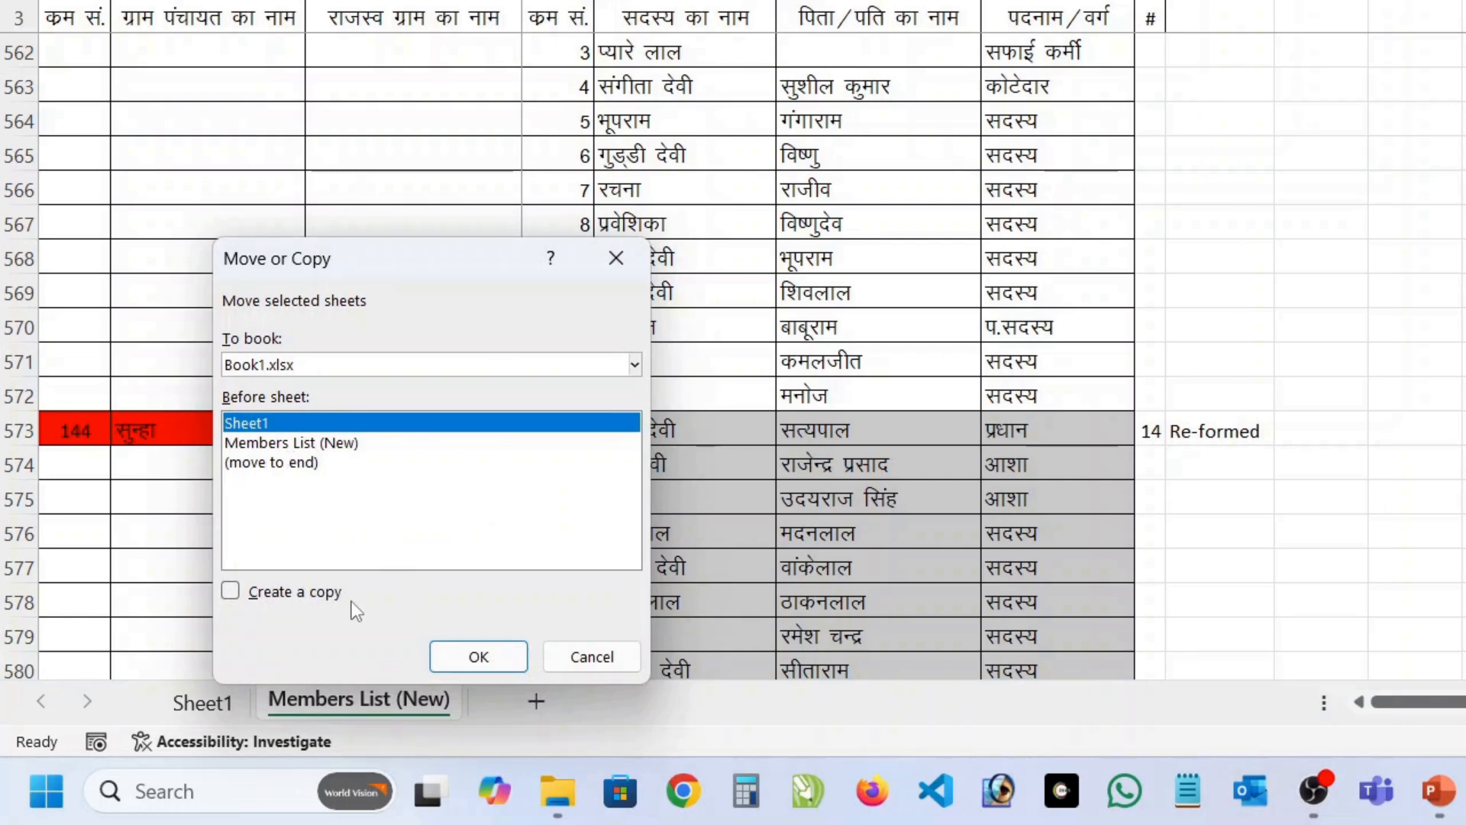
Place Members List (New) before Sheet1 and display Sheet1's entries.
{"action": "left_click", "coordinate": [467, 660]}
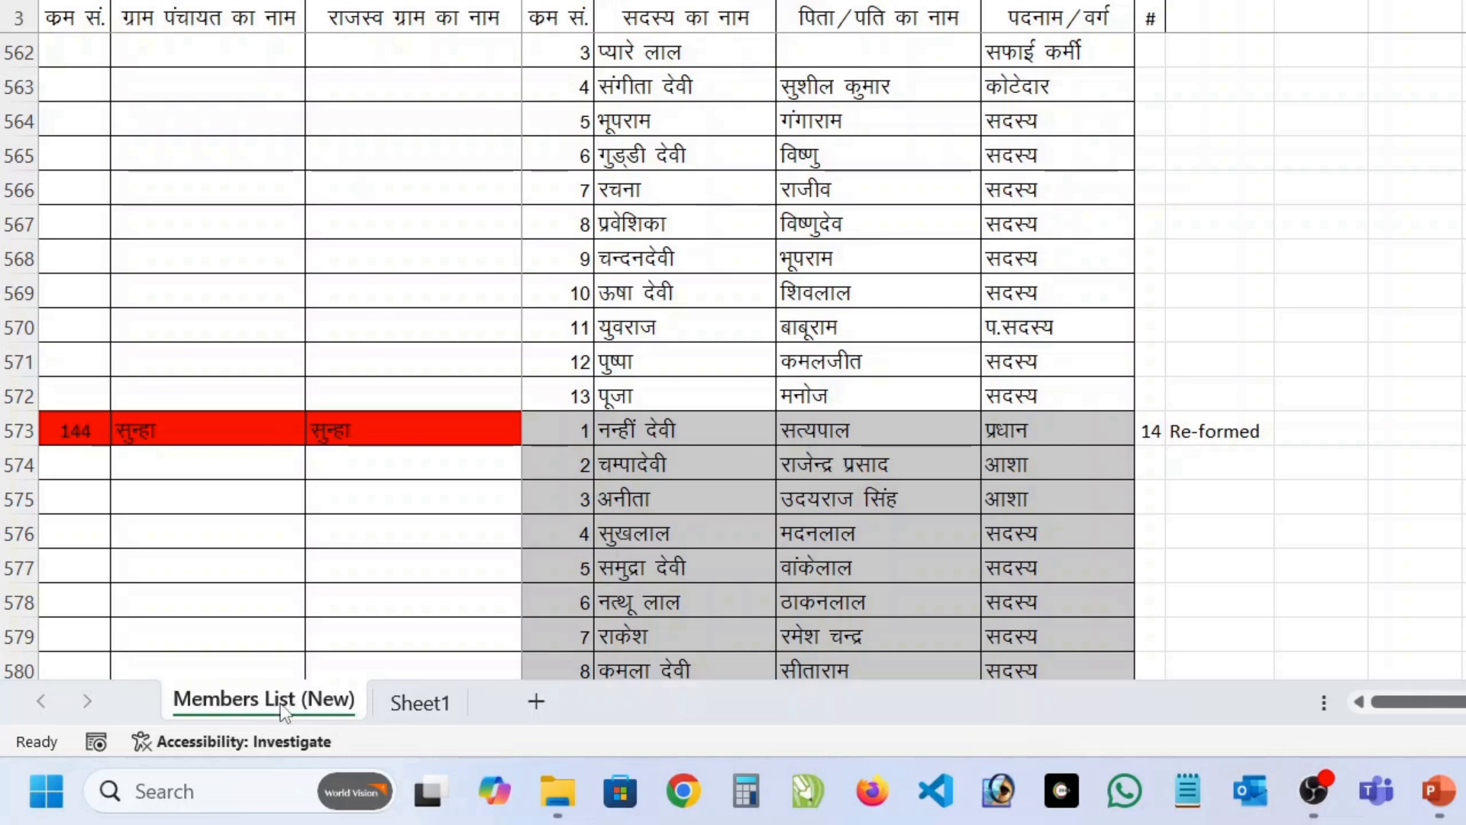
{"action": "left_click", "coordinate": [414, 704]}
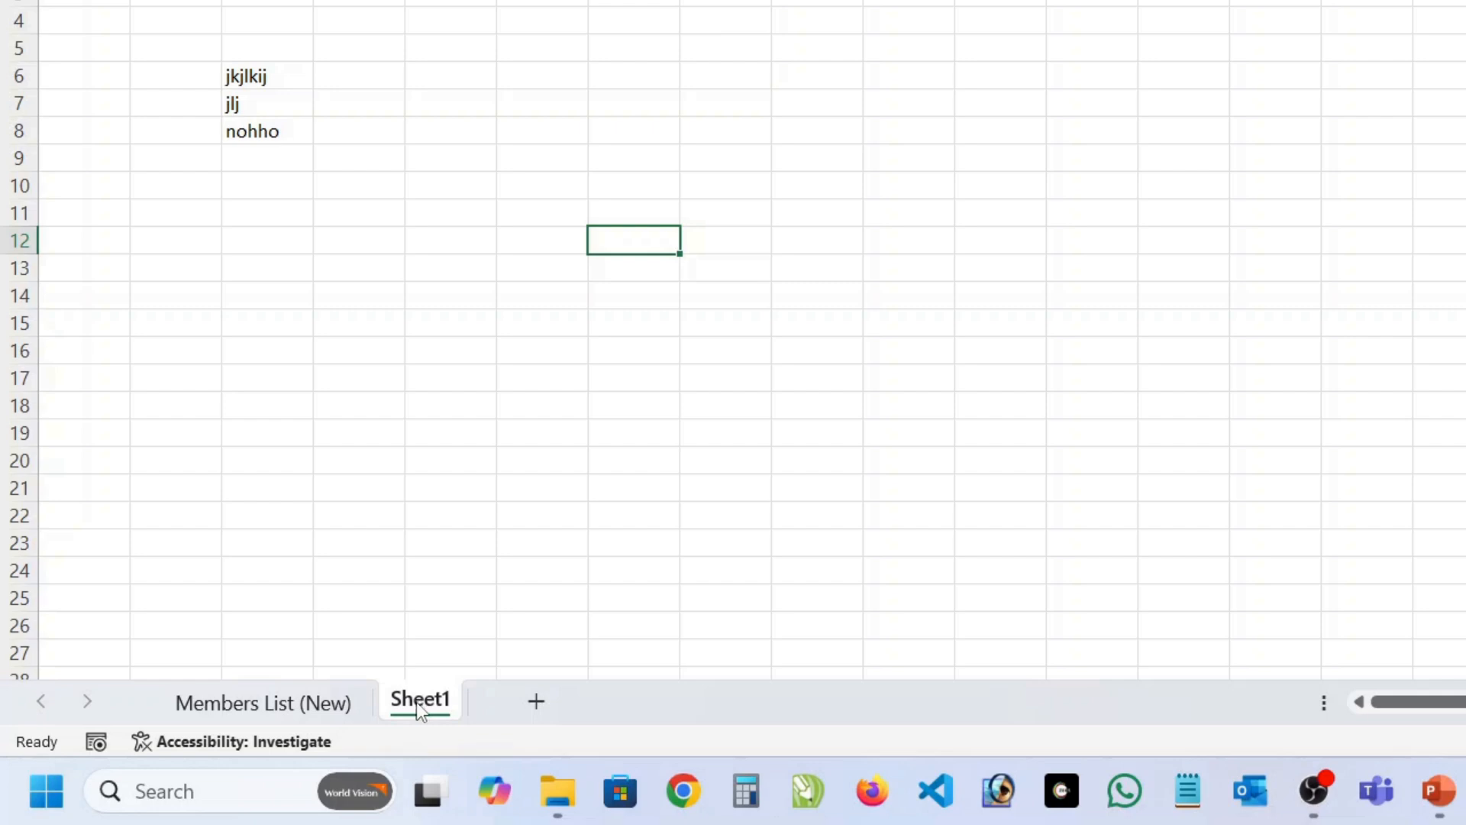
Drag Sheet1 ahead of Members List (New) and back after it, then switch to the other workbook.
{"action": "mouse_move", "coordinate": [411, 692]}
{"action": "left_mouse_down"}
{"action": "mouse_move", "coordinate": [382, 667]}
{"action": "mouse_move", "coordinate": [318, 675]}
{"action": "left_mouse_up"}
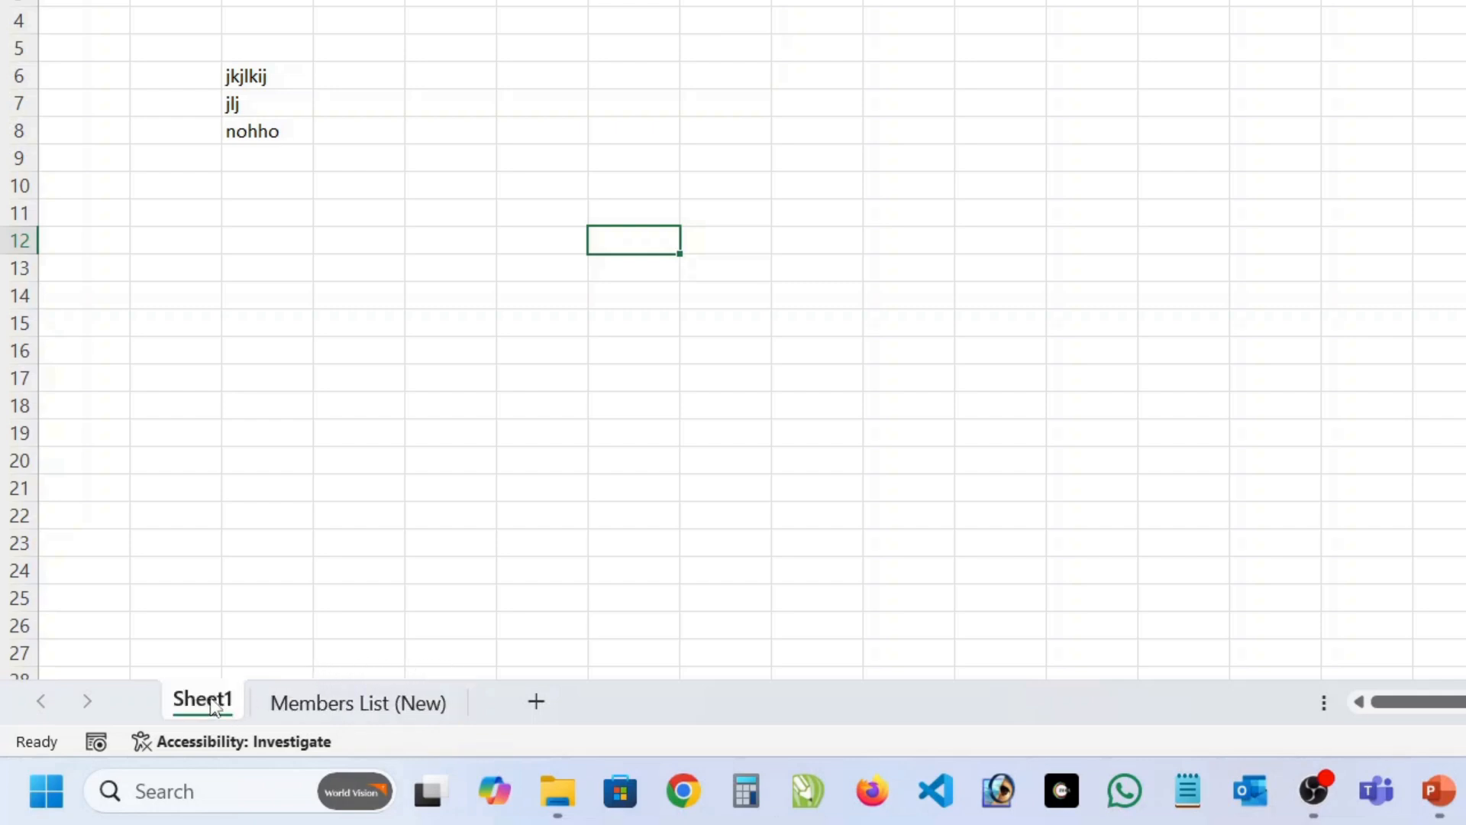
{"action": "left_click_drag", "start_coordinate": [212, 702], "coordinate": [278, 698]}
{"action": "left_click_drag", "start_coordinate": [386, 698], "coordinate": [462, 698]}
{"action": "left_click_drag", "start_coordinate": [210, 696], "coordinate": [493, 699]}
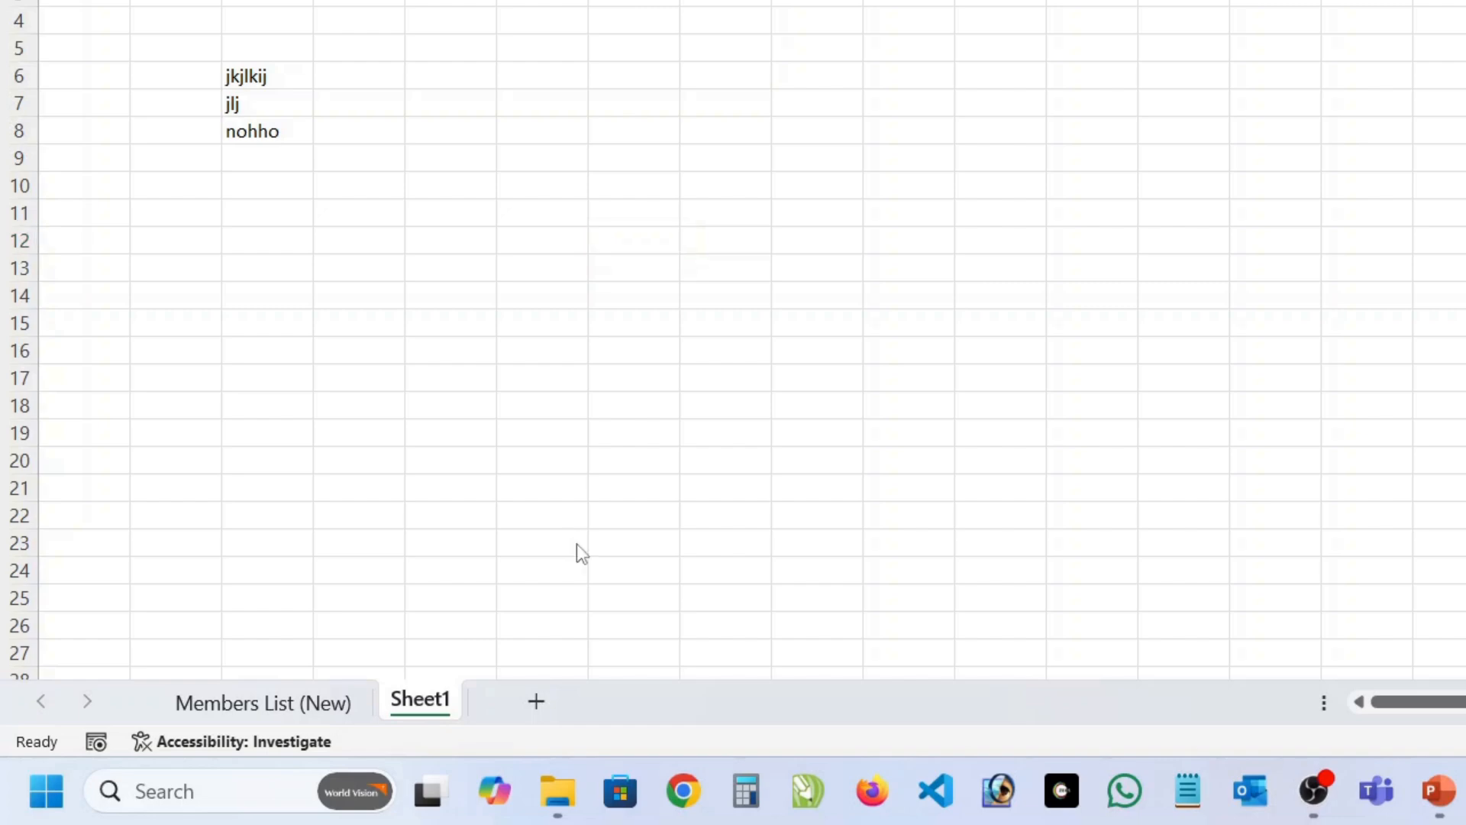
{"action": "key", "text": "ctrl+Page_Up"}
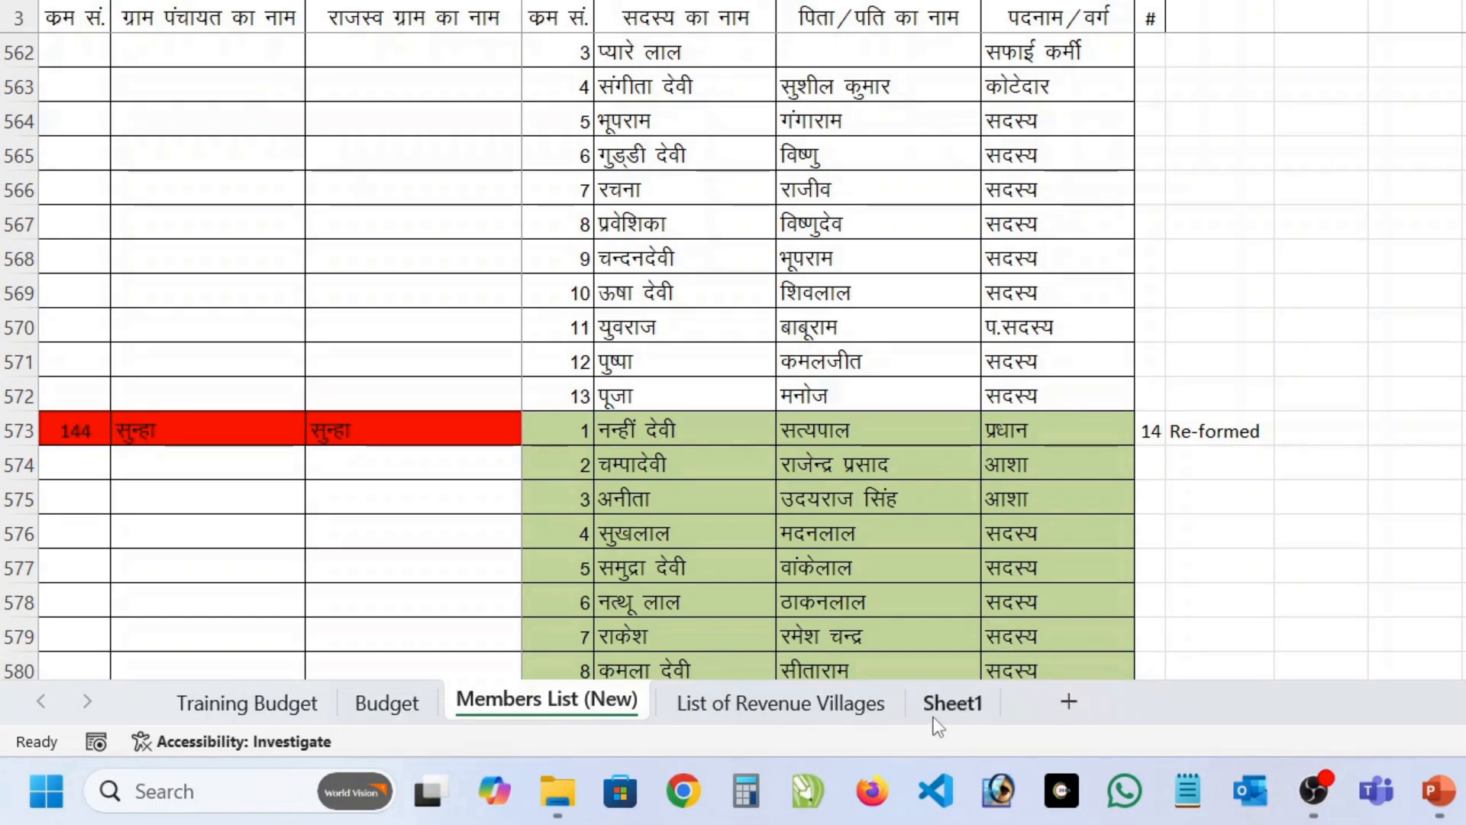
Drag Sheet1 to the first tab position and view the Training Budget sheet.
{"action": "left_click", "coordinate": [948, 704]}
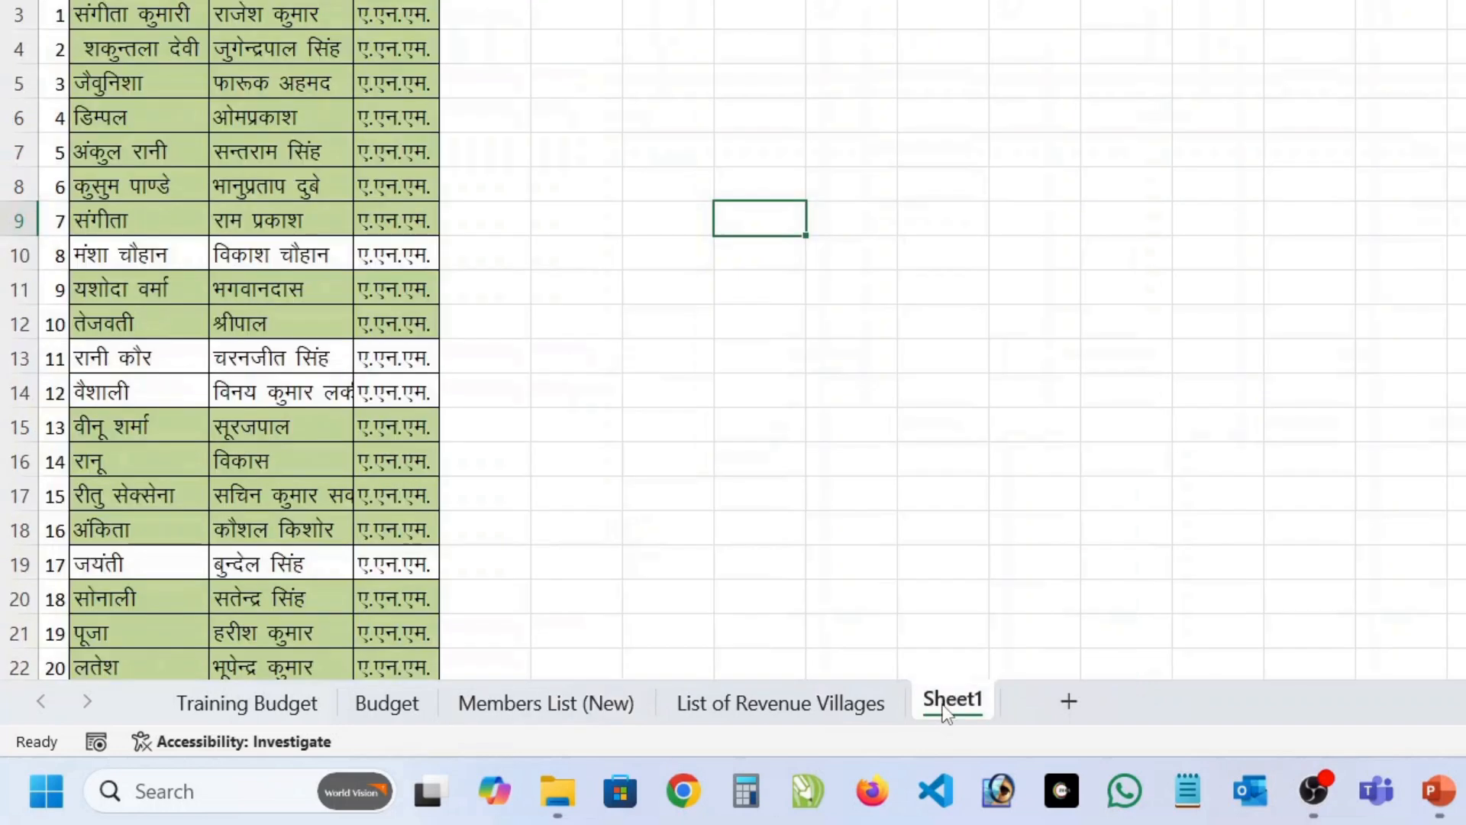
{"action": "mouse_move", "coordinate": [953, 709]}
{"action": "left_mouse_down"}
{"action": "mouse_move", "coordinate": [676, 687]}
{"action": "mouse_move", "coordinate": [255, 689]}
{"action": "left_mouse_up"}
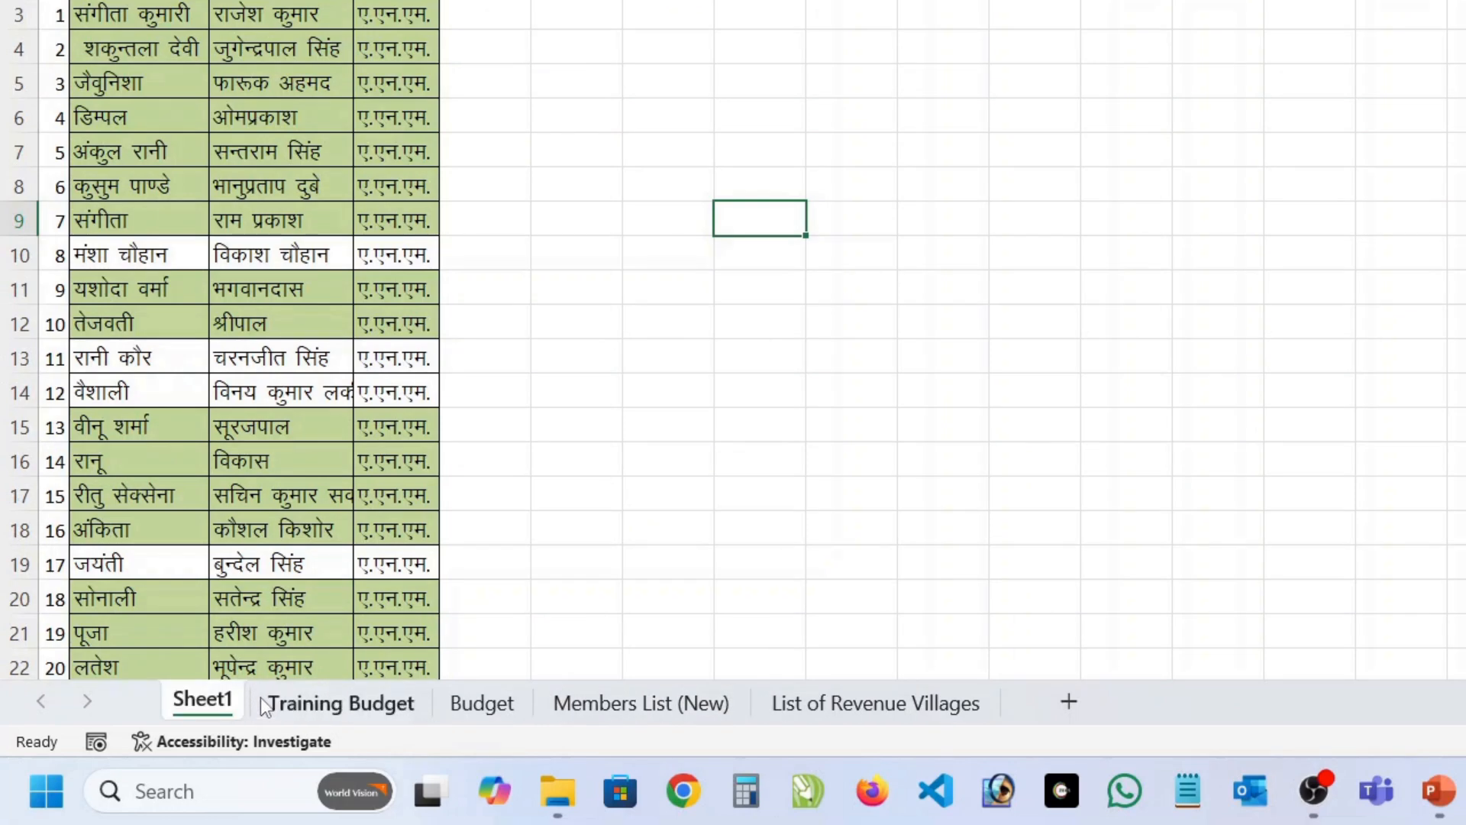
{"action": "left_click", "coordinate": [287, 699]}
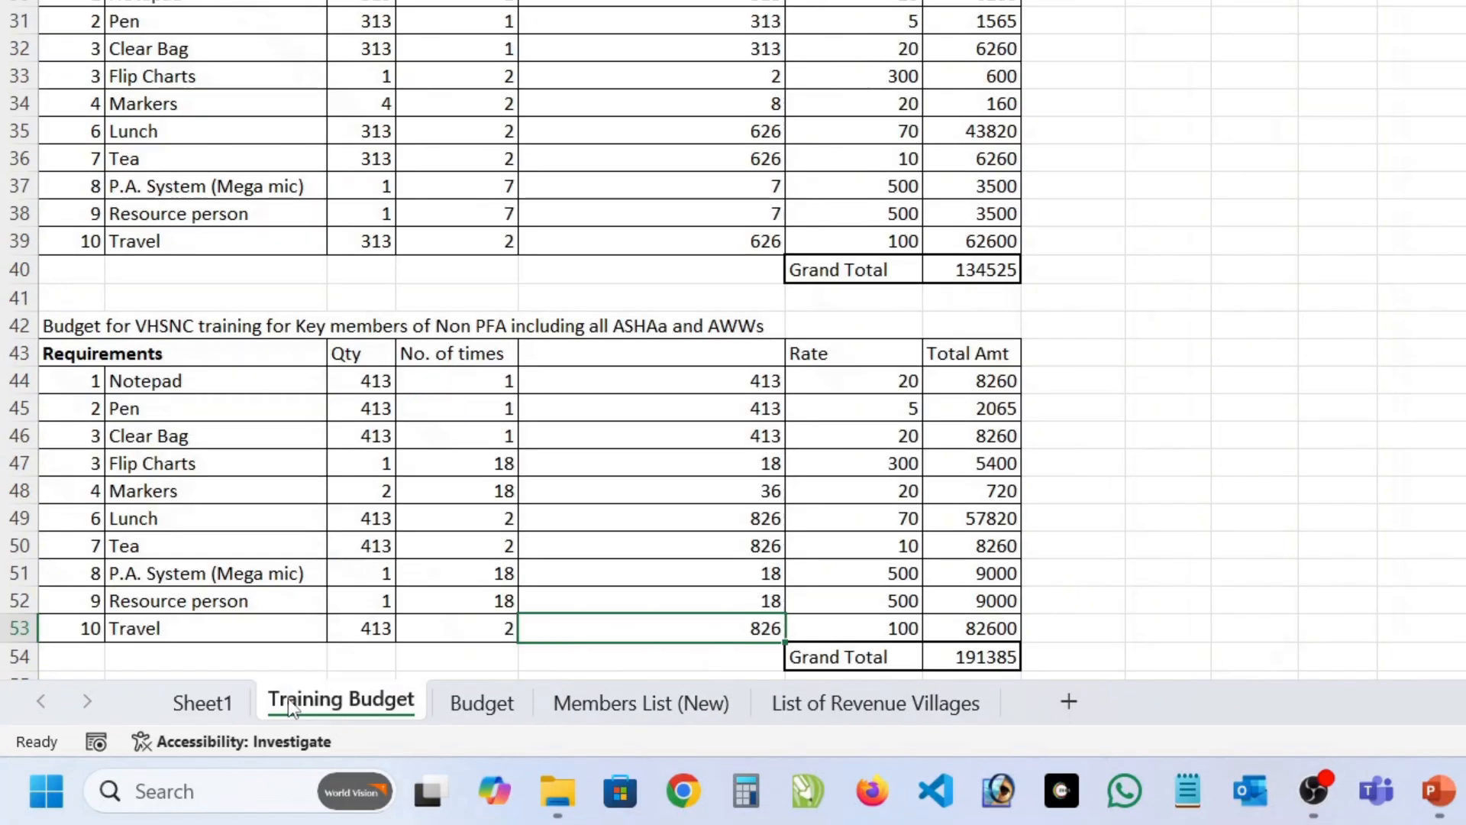
{"action": "left_click", "coordinate": [237, 706]}
{"action": "left_click", "coordinate": [294, 703]}
Drag Training Budget to sit just before List of Revenue Villages.
{"action": "mouse_move", "coordinate": [373, 703]}
{"action": "left_mouse_down"}
{"action": "mouse_move", "coordinate": [565, 683]}
{"action": "mouse_move", "coordinate": [345, 712]}
{"action": "left_mouse_up"}
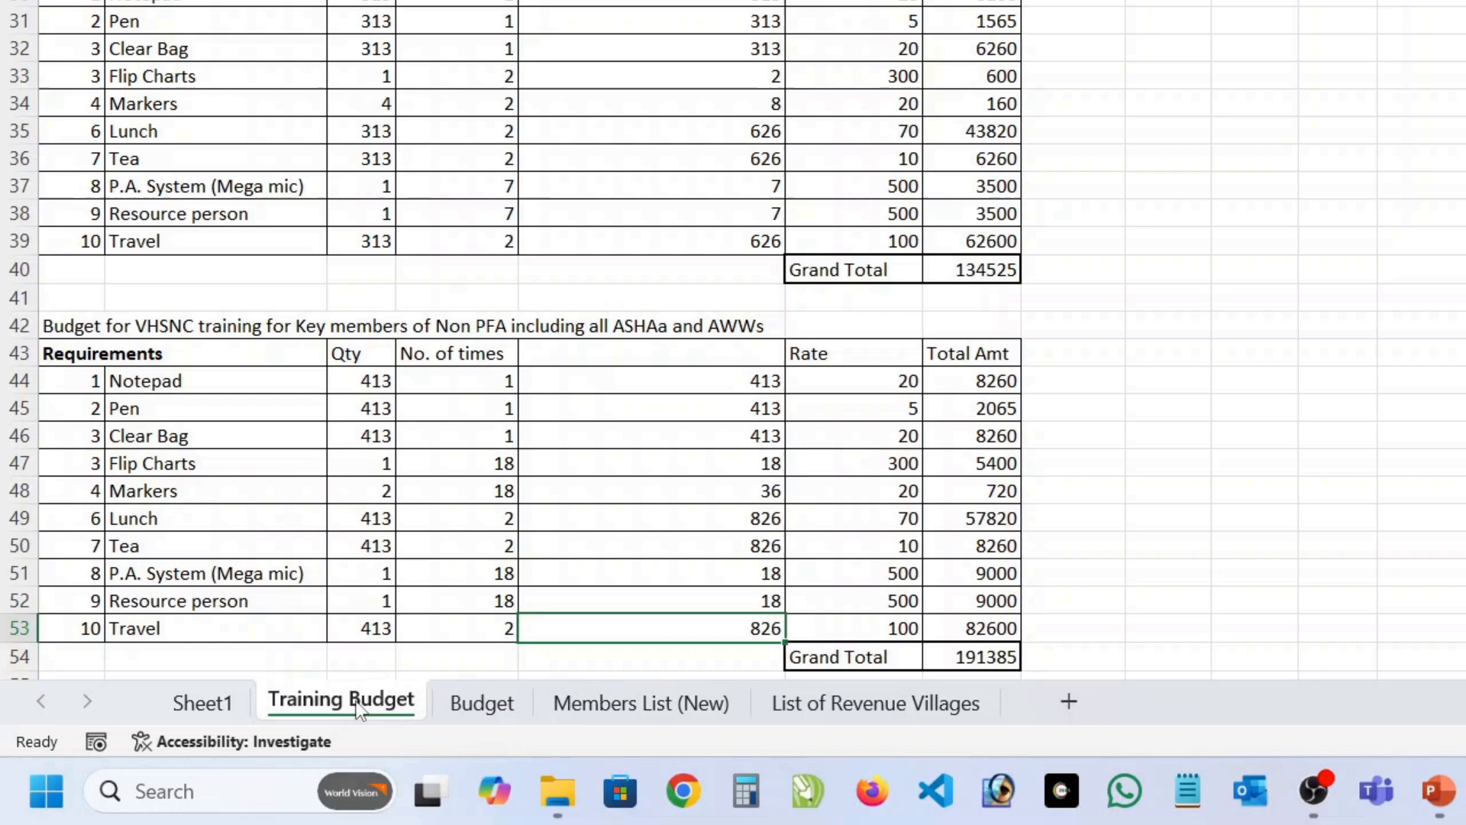
{"action": "left_click_drag", "start_coordinate": [355, 703], "coordinate": [356, 672]}
{"action": "left_click_drag", "start_coordinate": [413, 670], "coordinate": [571, 674]}
{"action": "mouse_move", "coordinate": [707, 677]}
{"action": "left_mouse_down"}
{"action": "mouse_move", "coordinate": [629, 685]}
{"action": "mouse_move", "coordinate": [752, 689]}
{"action": "left_mouse_up"}
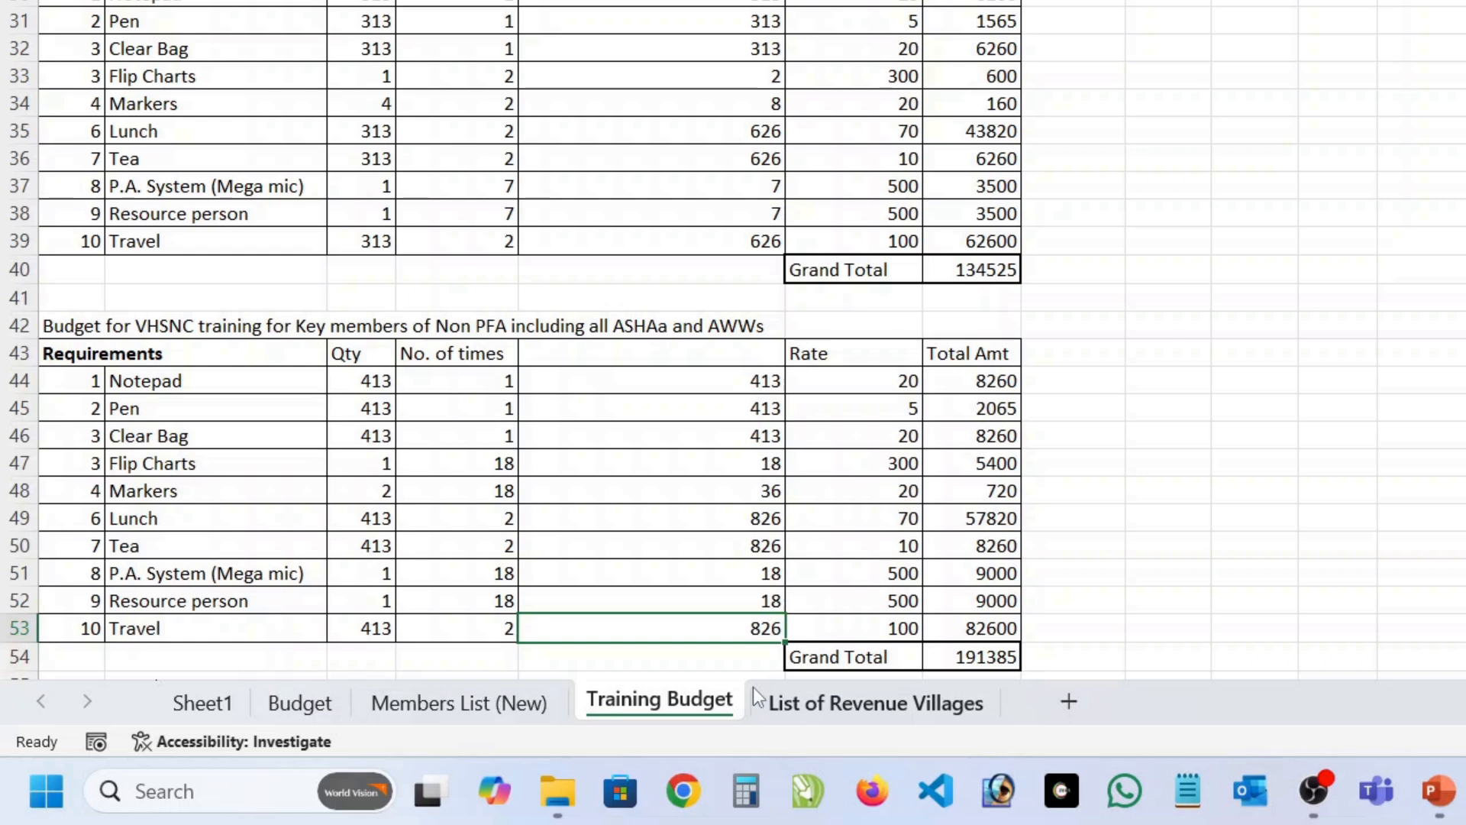
{"action": "right_click", "coordinate": [699, 703]}
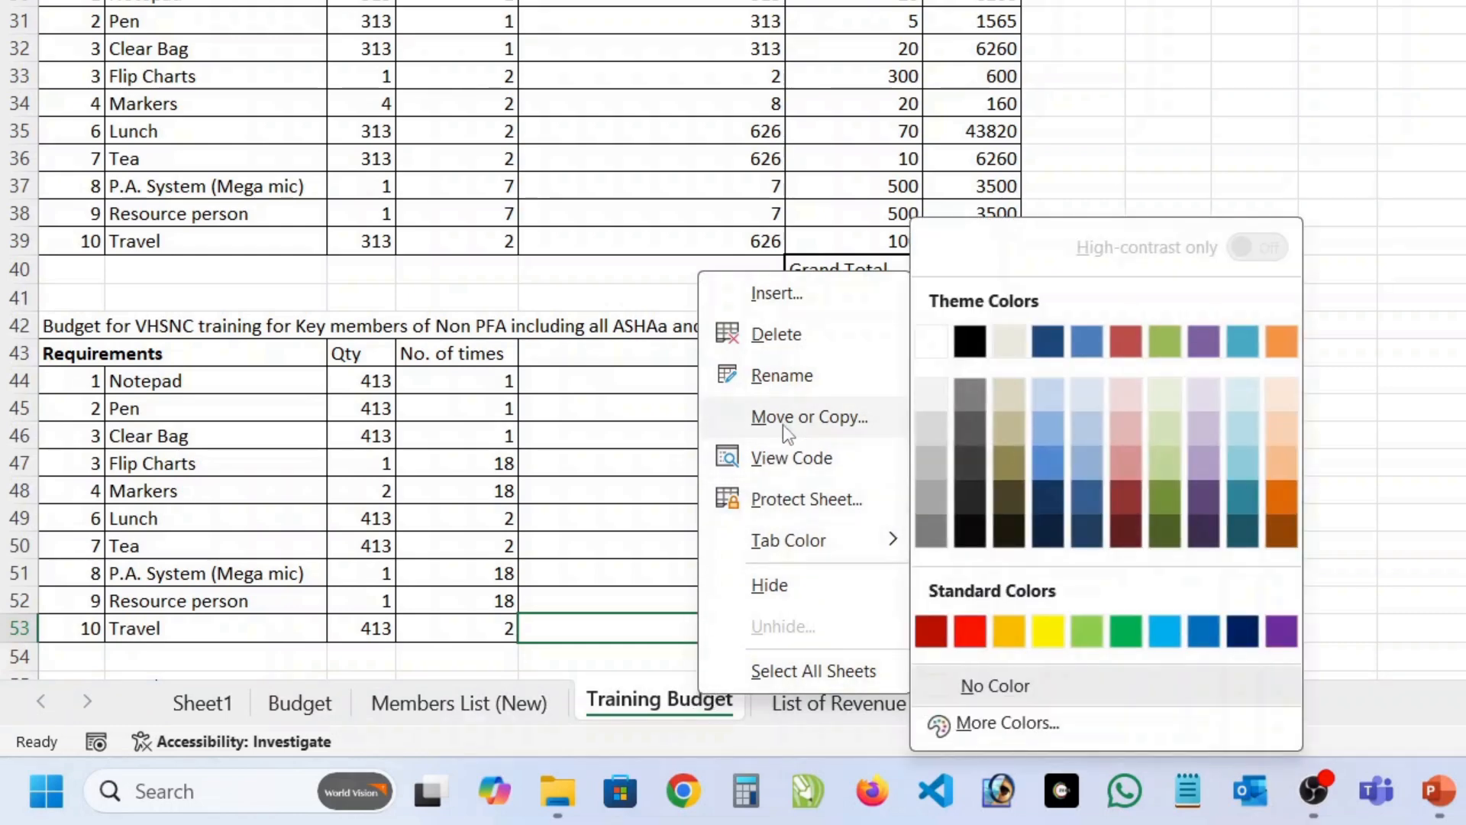
Move Training Budget before Budget using the Move or Copy dialog.
{"action": "left_click", "coordinate": [785, 420]}
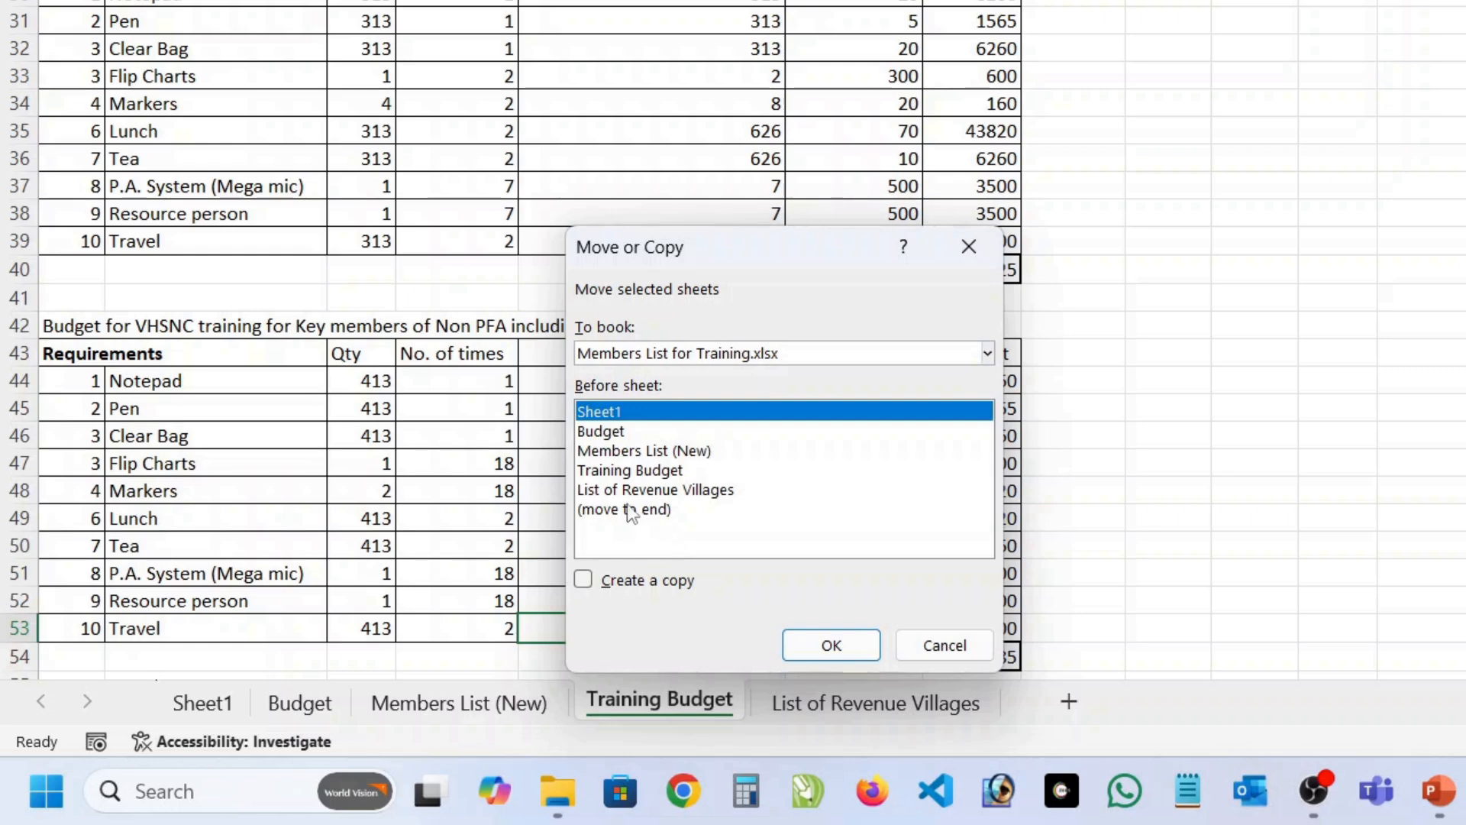
{"action": "left_click", "coordinate": [607, 435]}
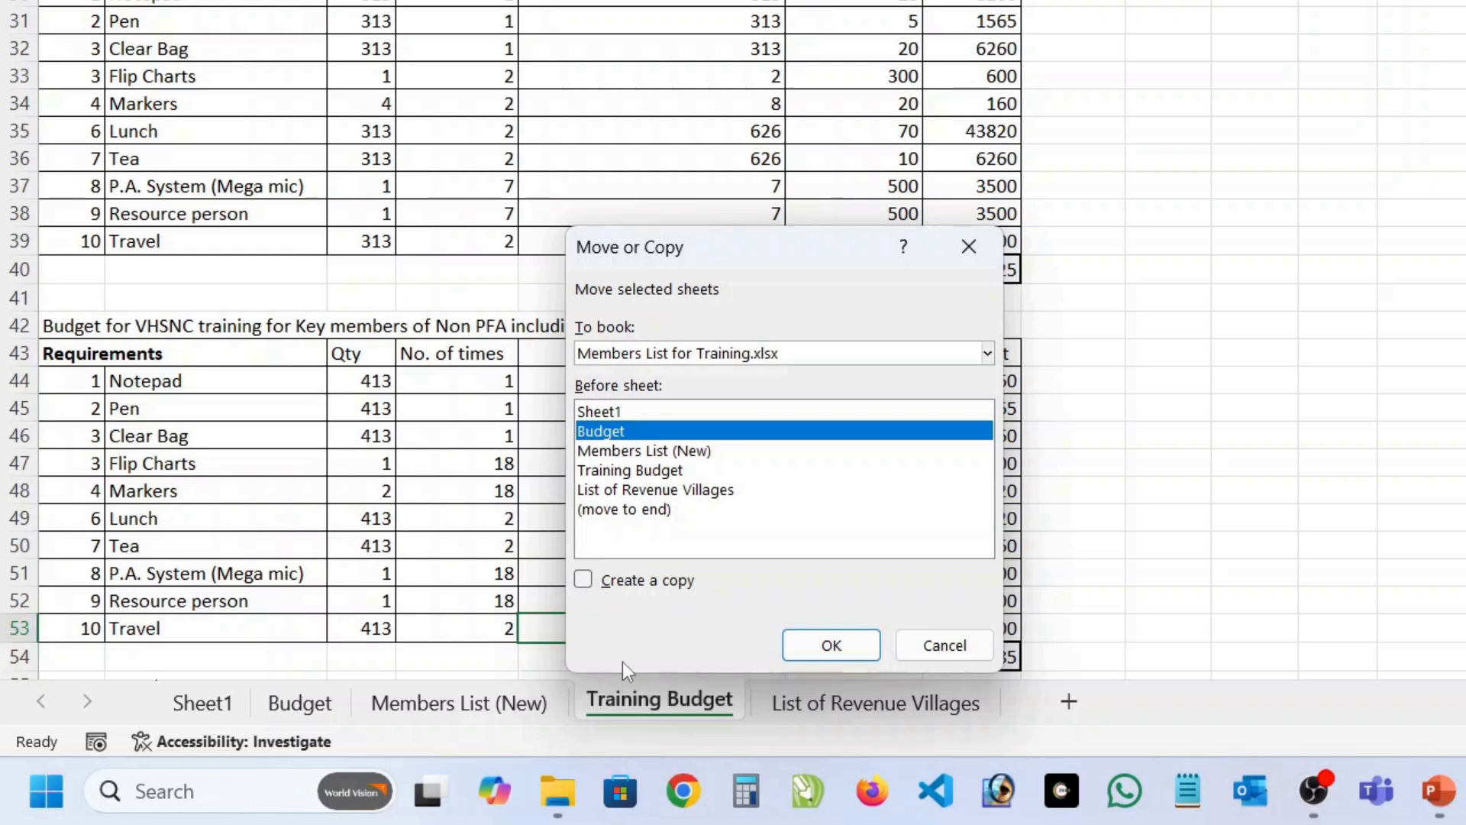
{"action": "left_click", "coordinate": [812, 653]}
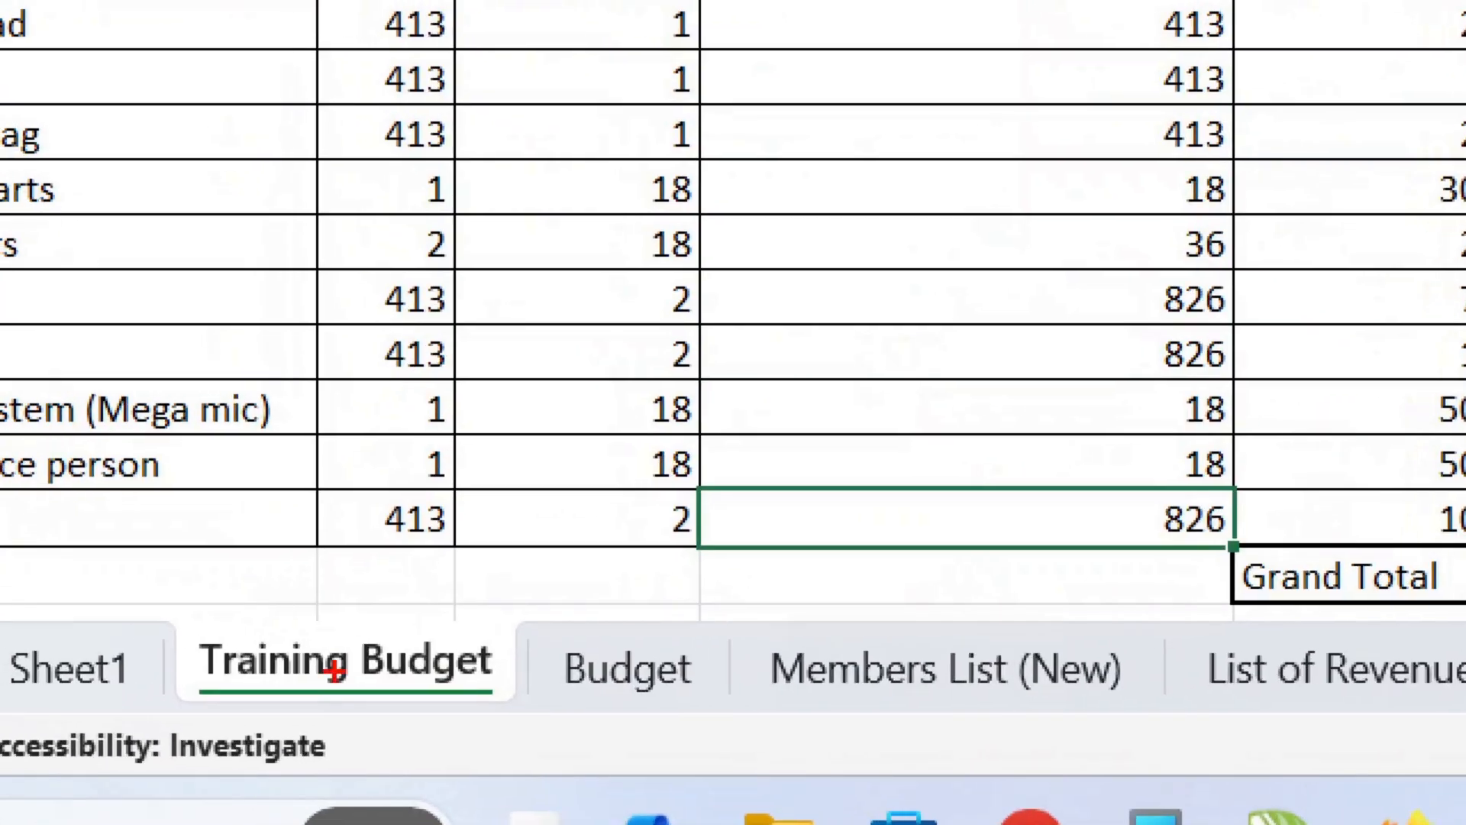
{"action": "left_click_drag", "start_coordinate": [121, 593], "coordinate": [584, 719]}
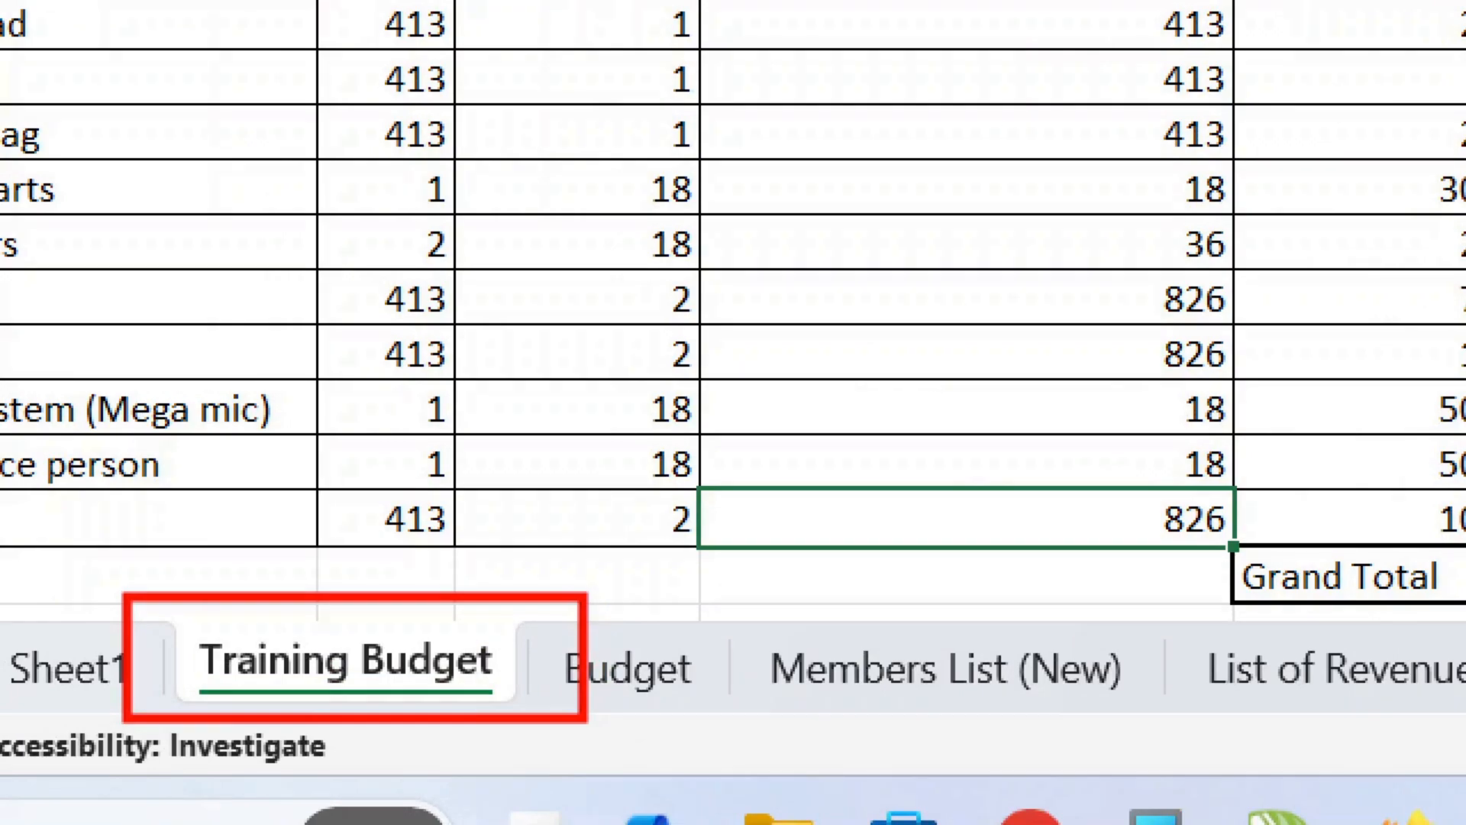
{"action": "key", "text": "Escape"}
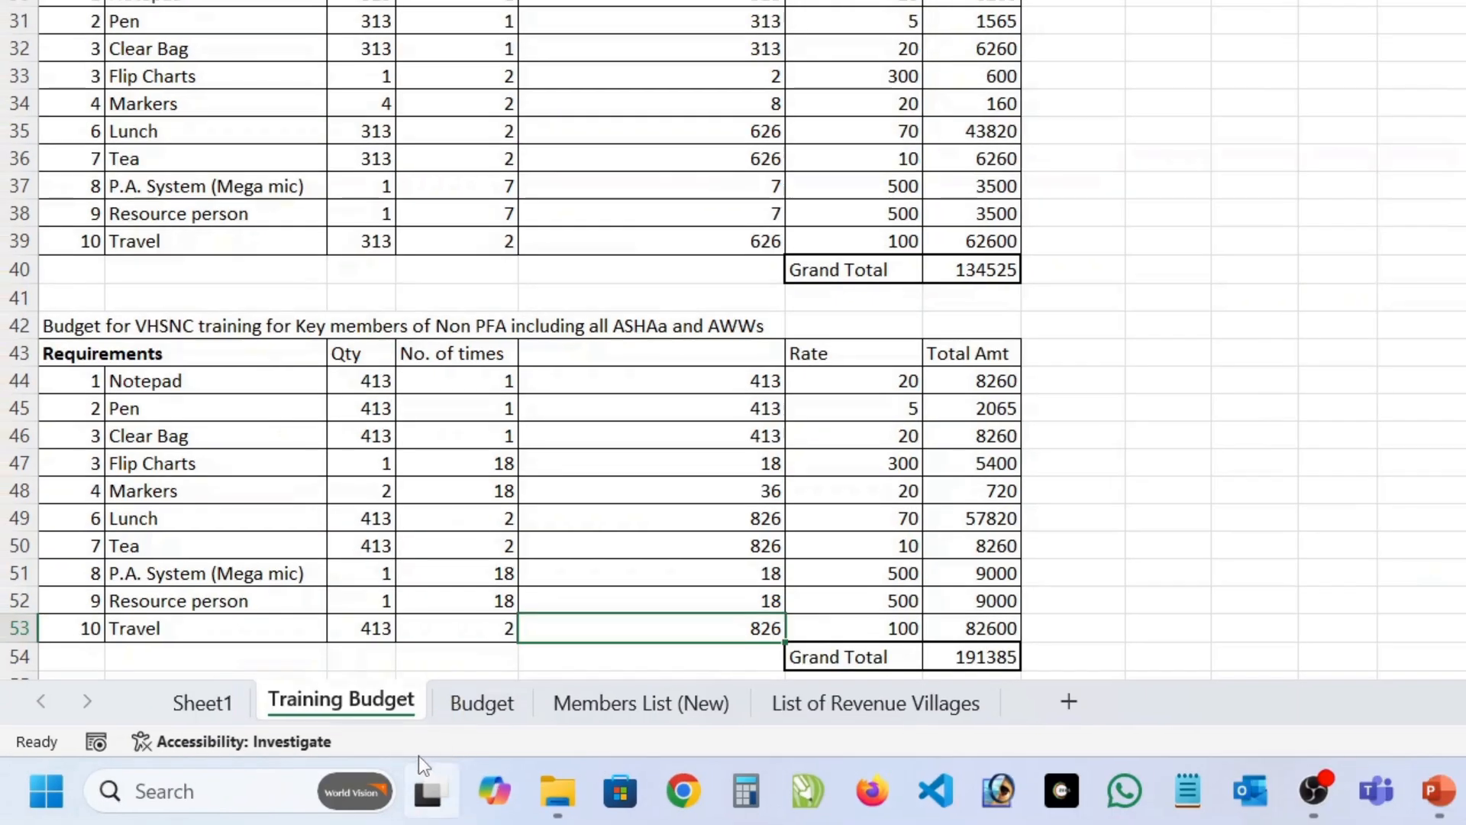
Colour the Training Budget tab blue and the Budget tab red.
{"action": "right_click", "coordinate": [374, 706]}
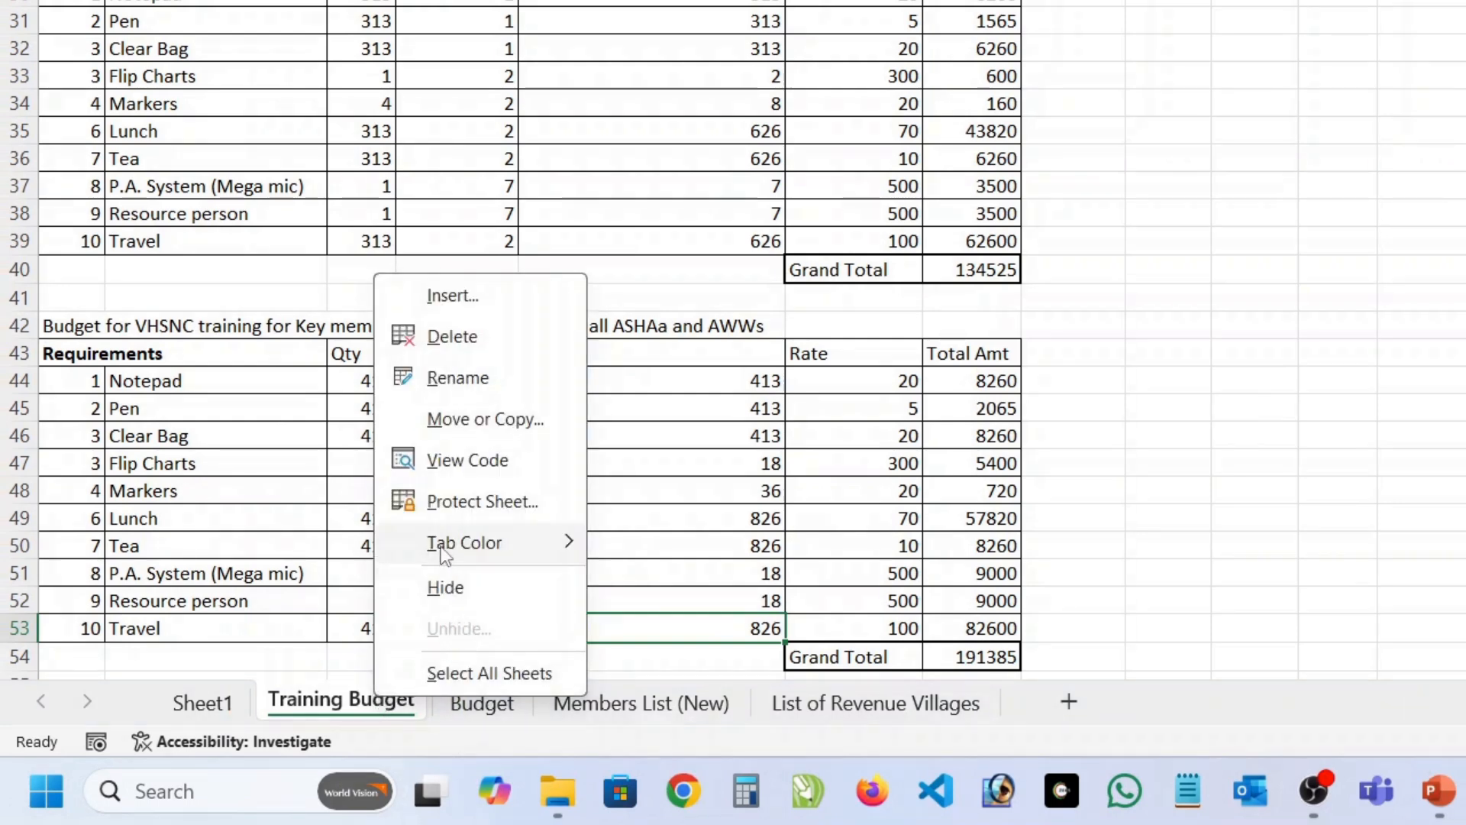
{"action": "mouse_move", "coordinate": [447, 549]}
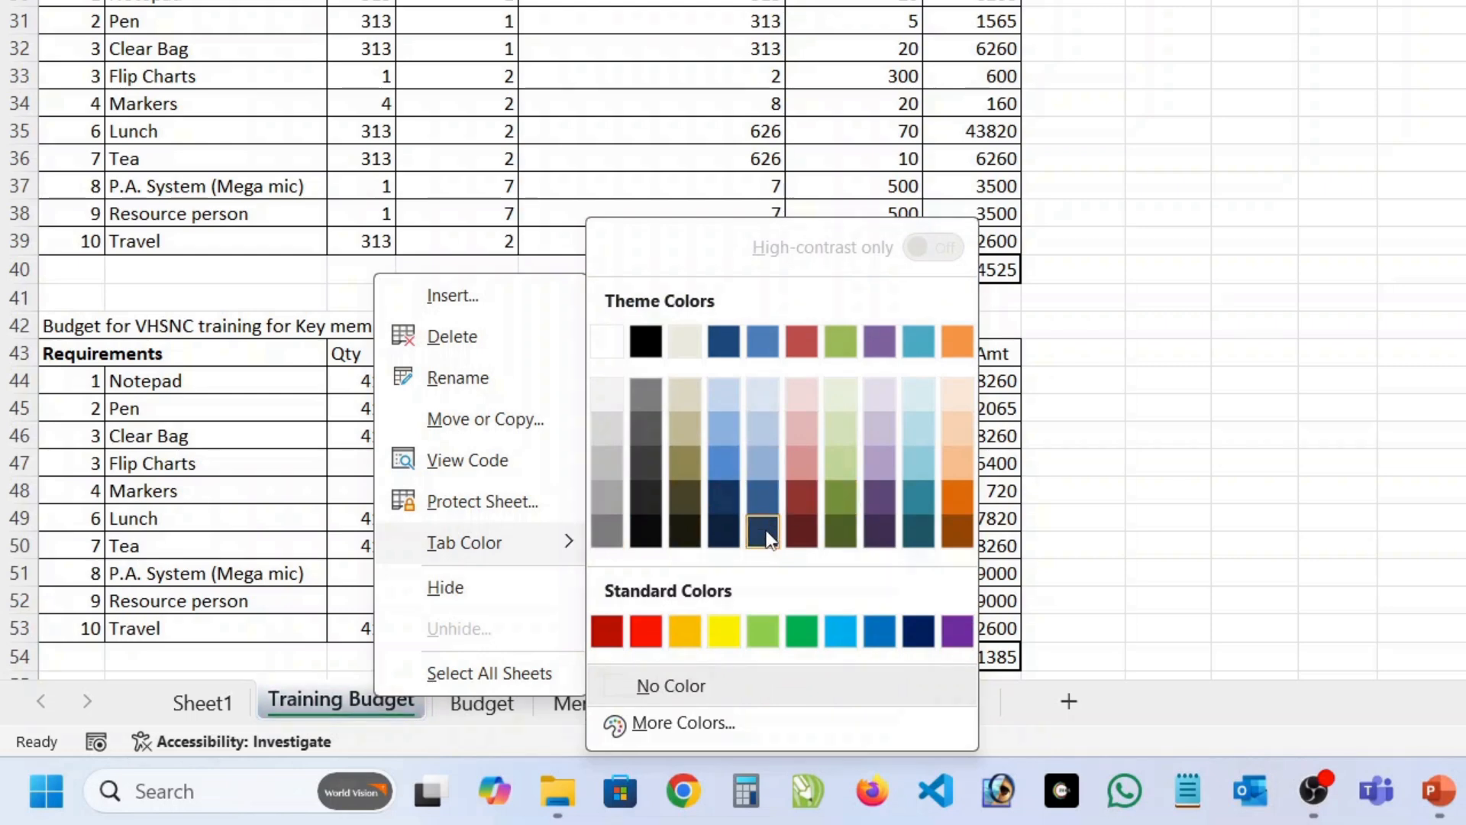
{"action": "left_click", "coordinate": [720, 466]}
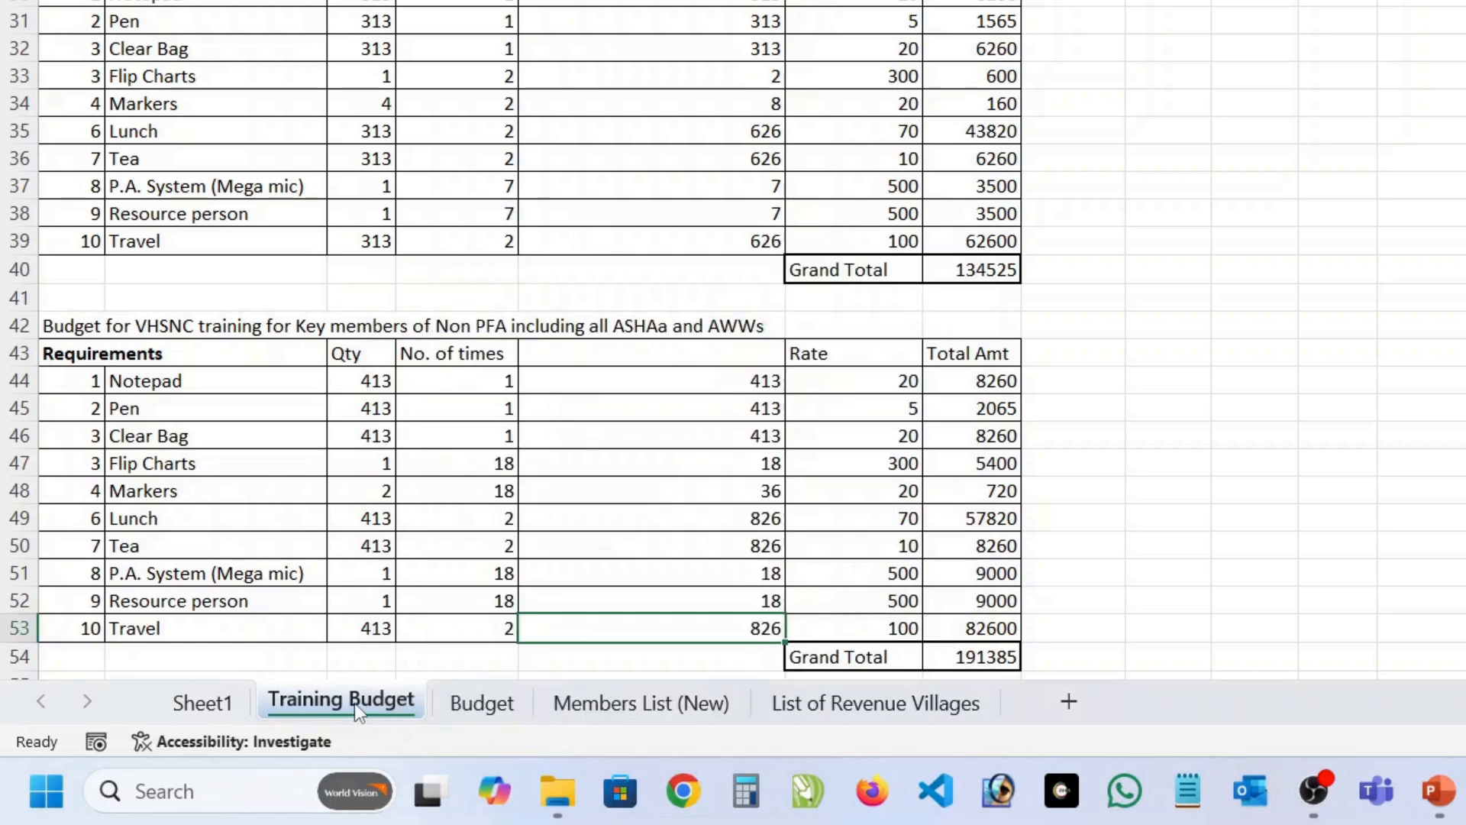
{"action": "left_click", "coordinate": [483, 707]}
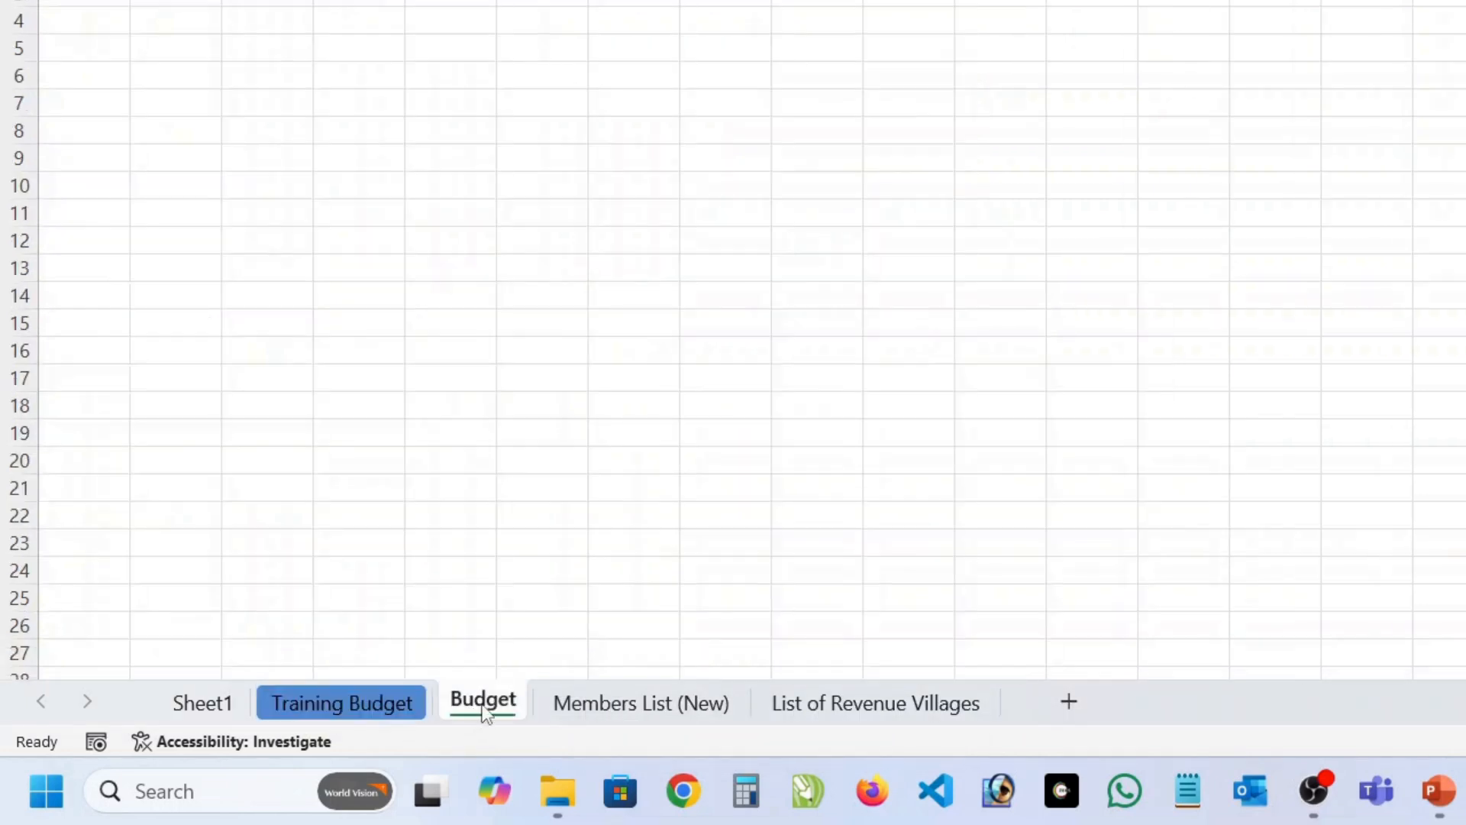
{"action": "right_click", "coordinate": [487, 709]}
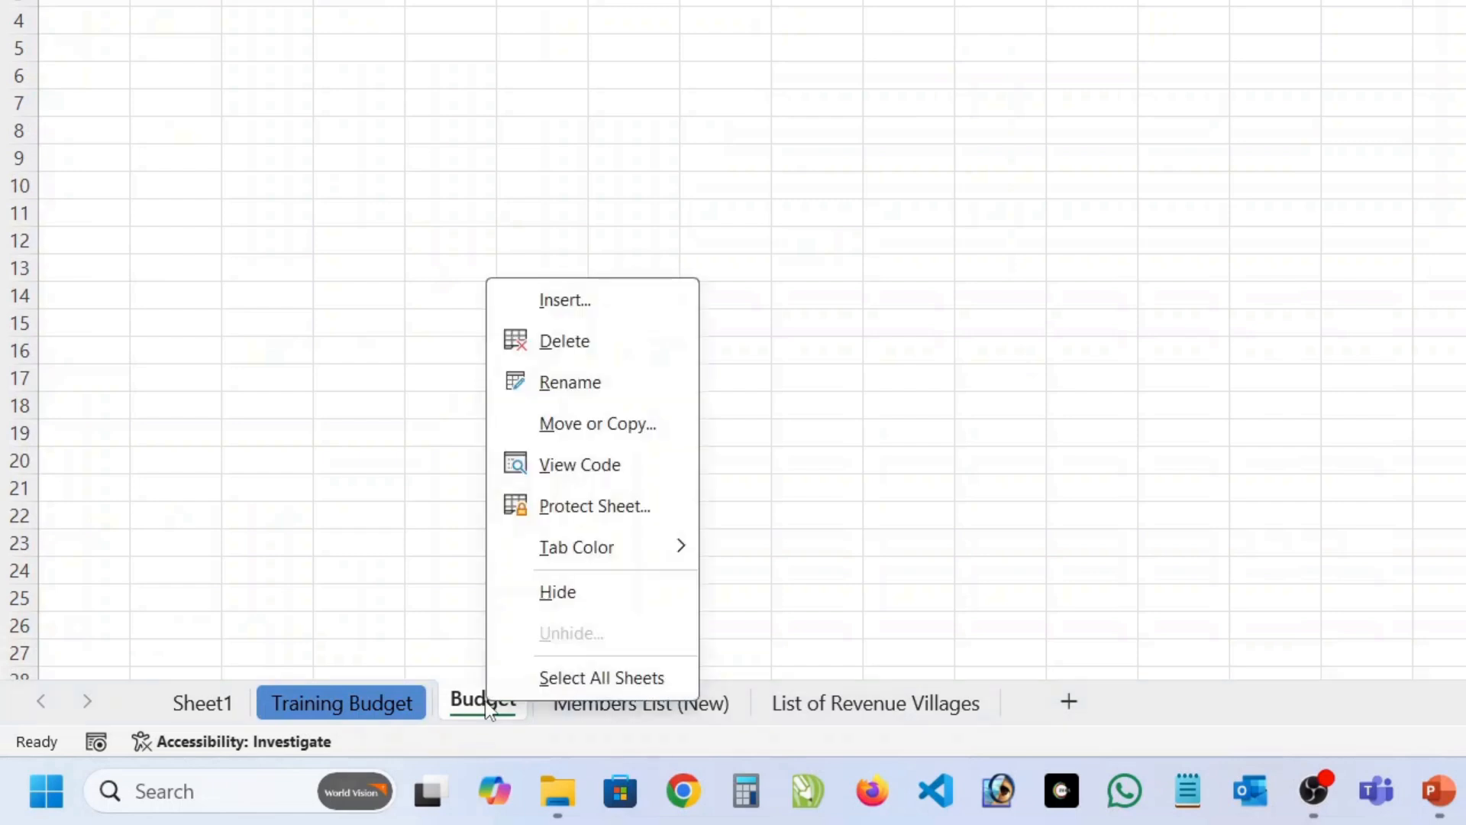
{"action": "mouse_move", "coordinate": [557, 548]}
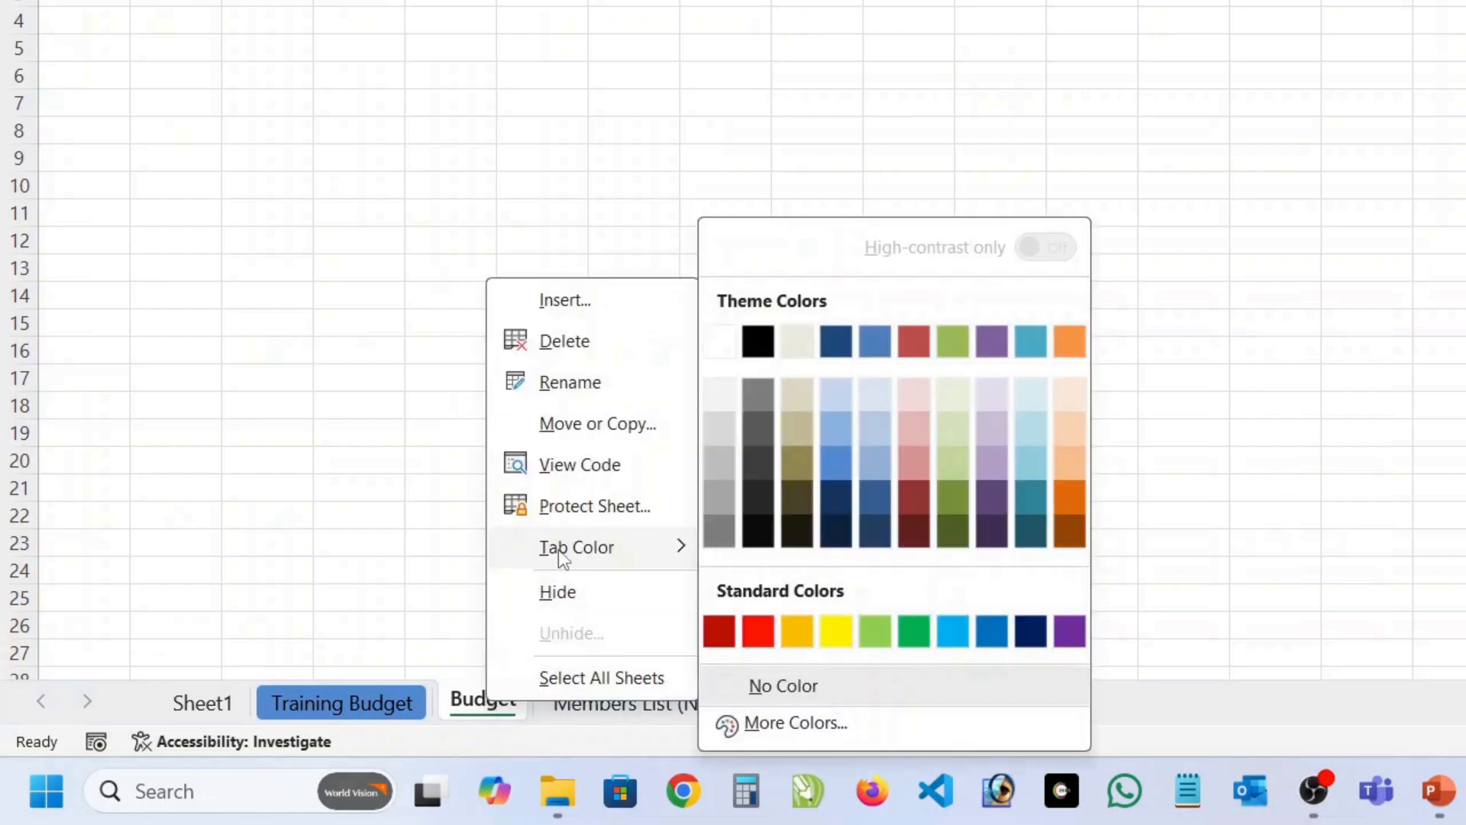
{"action": "left_click", "coordinate": [769, 636]}
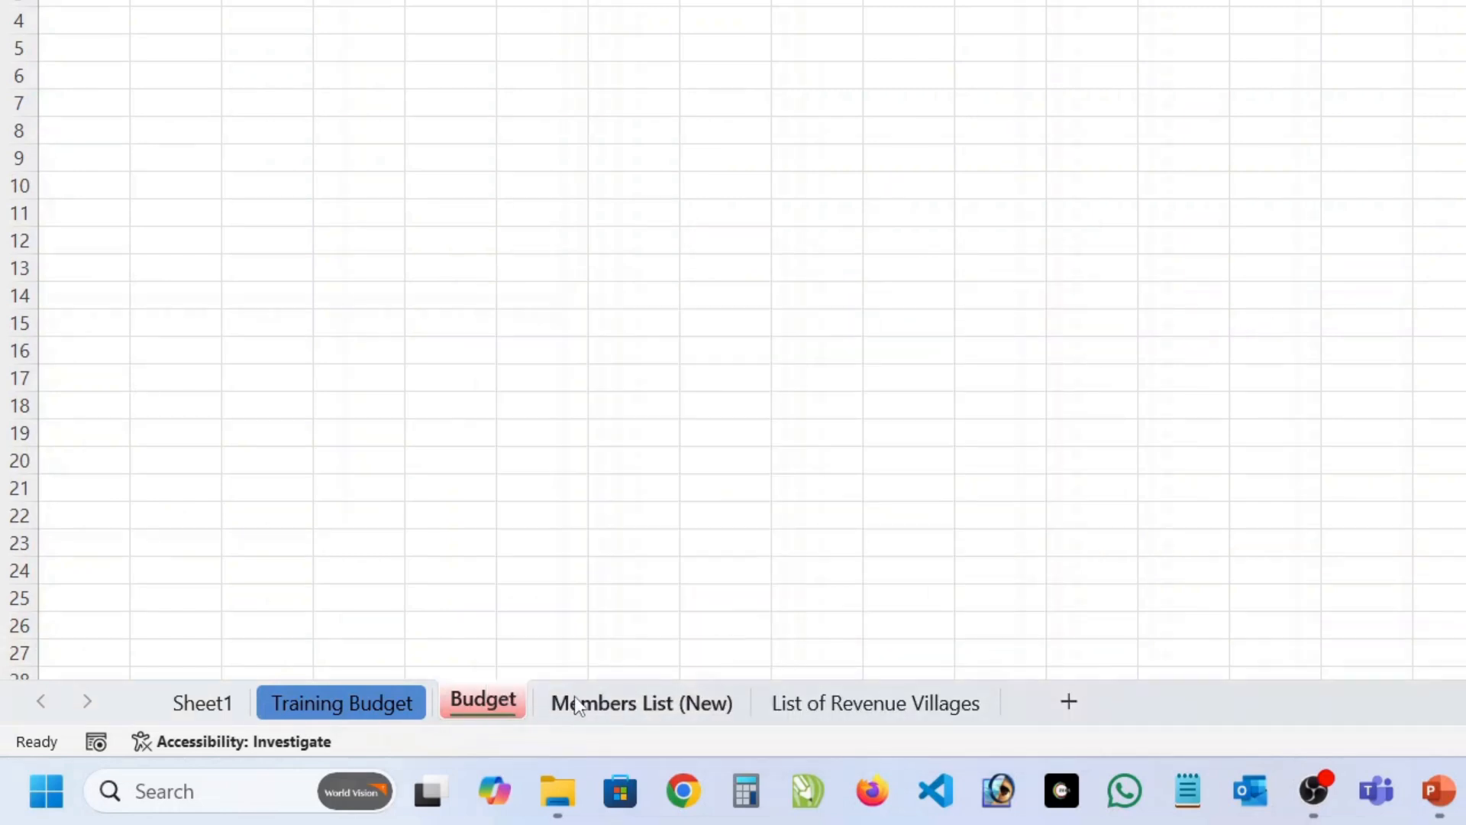
Colour Members List (New) green and List of Revenue Villages aqua, then view Sheet1.
{"action": "left_click", "coordinate": [604, 704]}
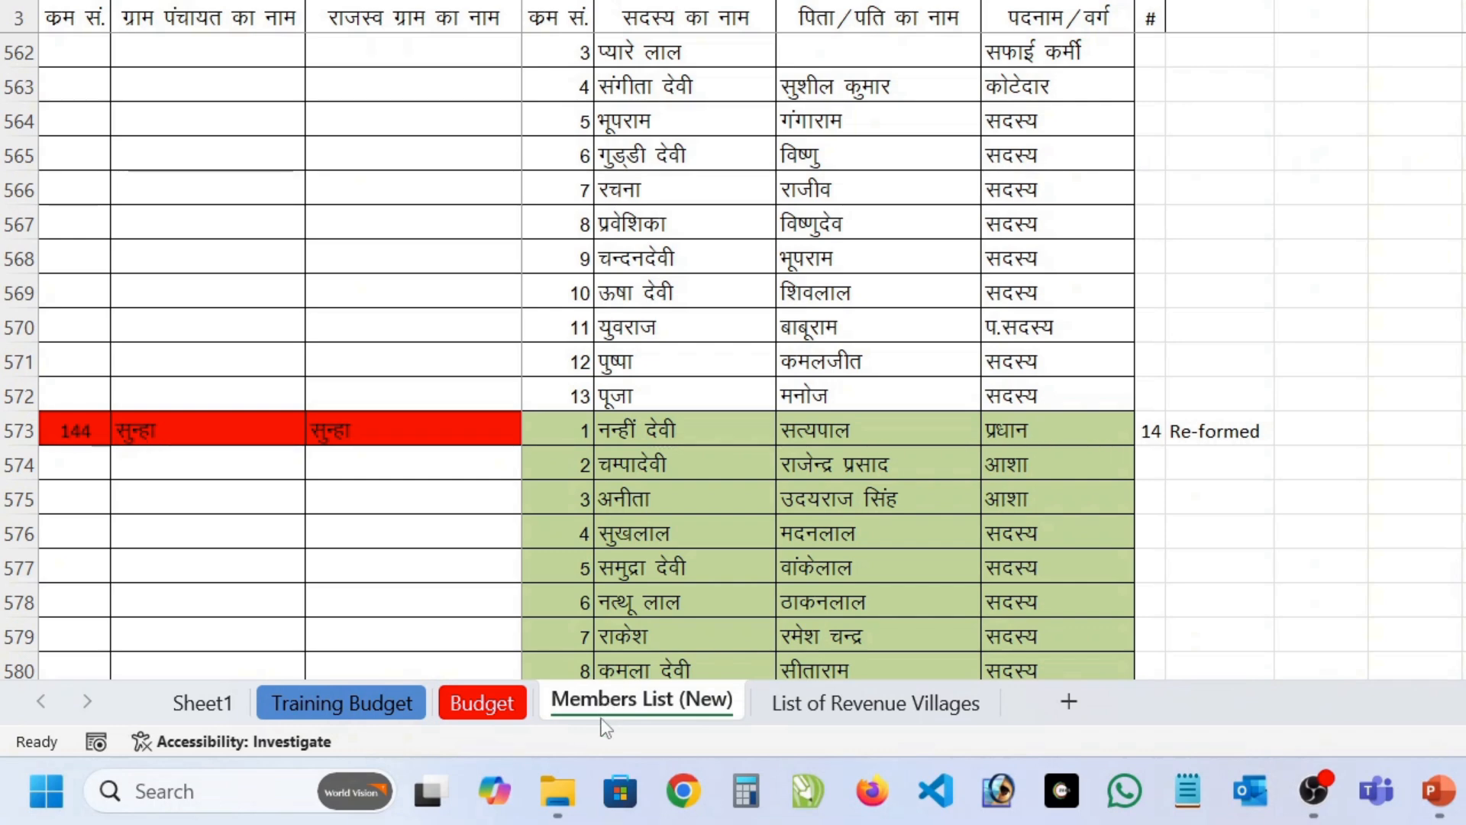
{"action": "right_click", "coordinate": [602, 715]}
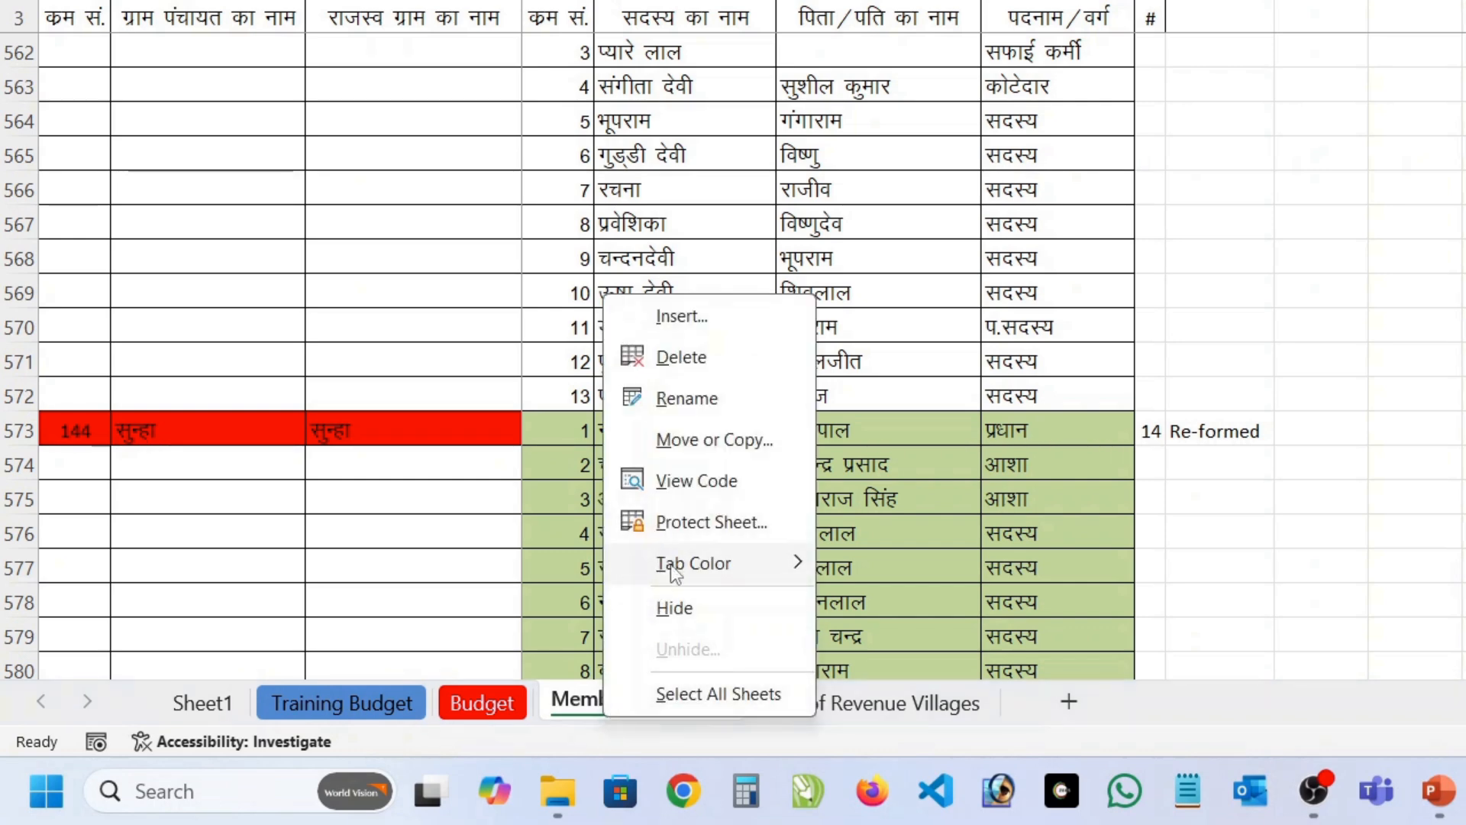
{"action": "mouse_move", "coordinate": [670, 565]}
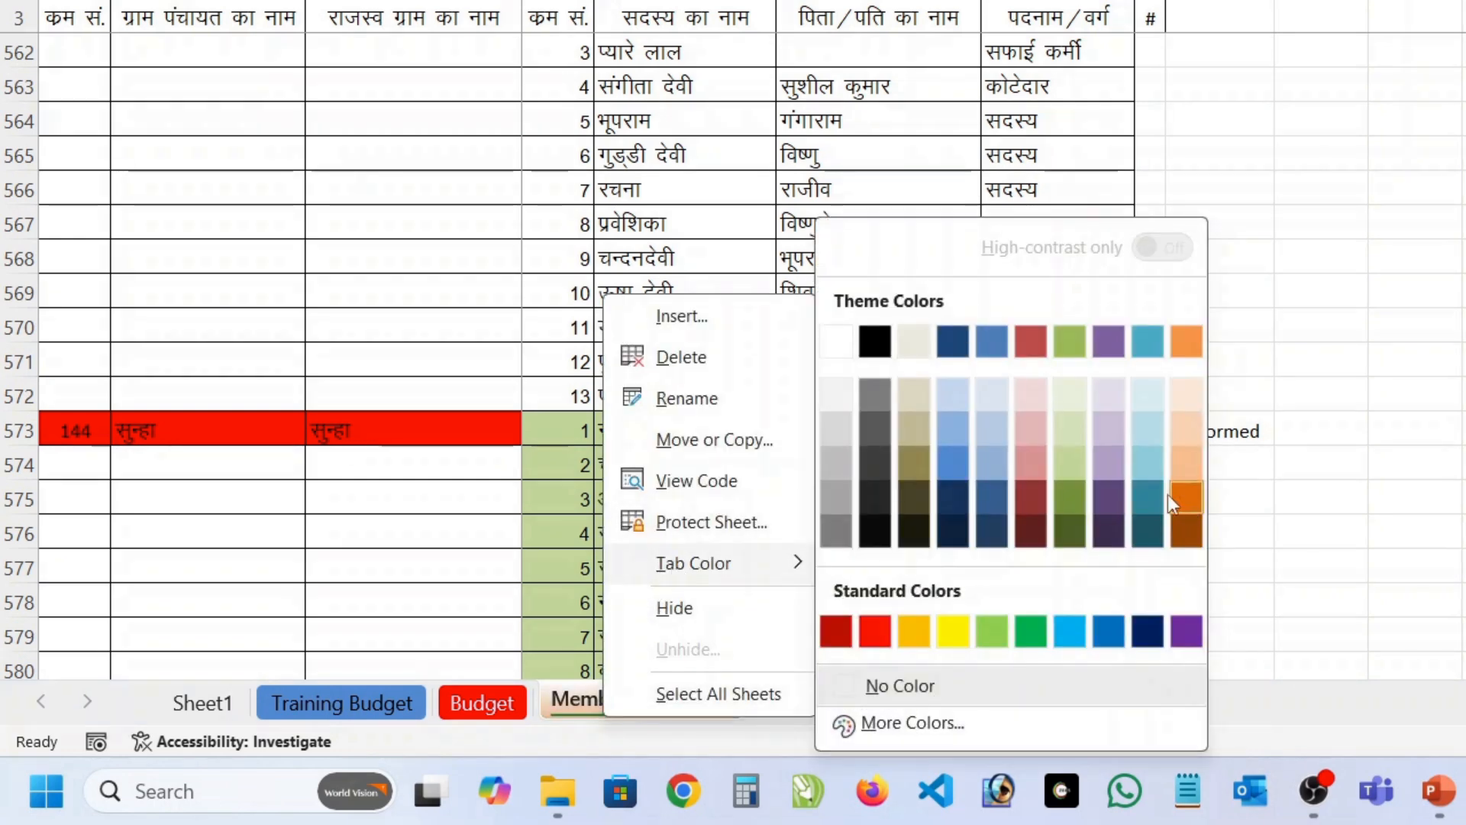
{"action": "left_click", "coordinate": [1069, 501]}
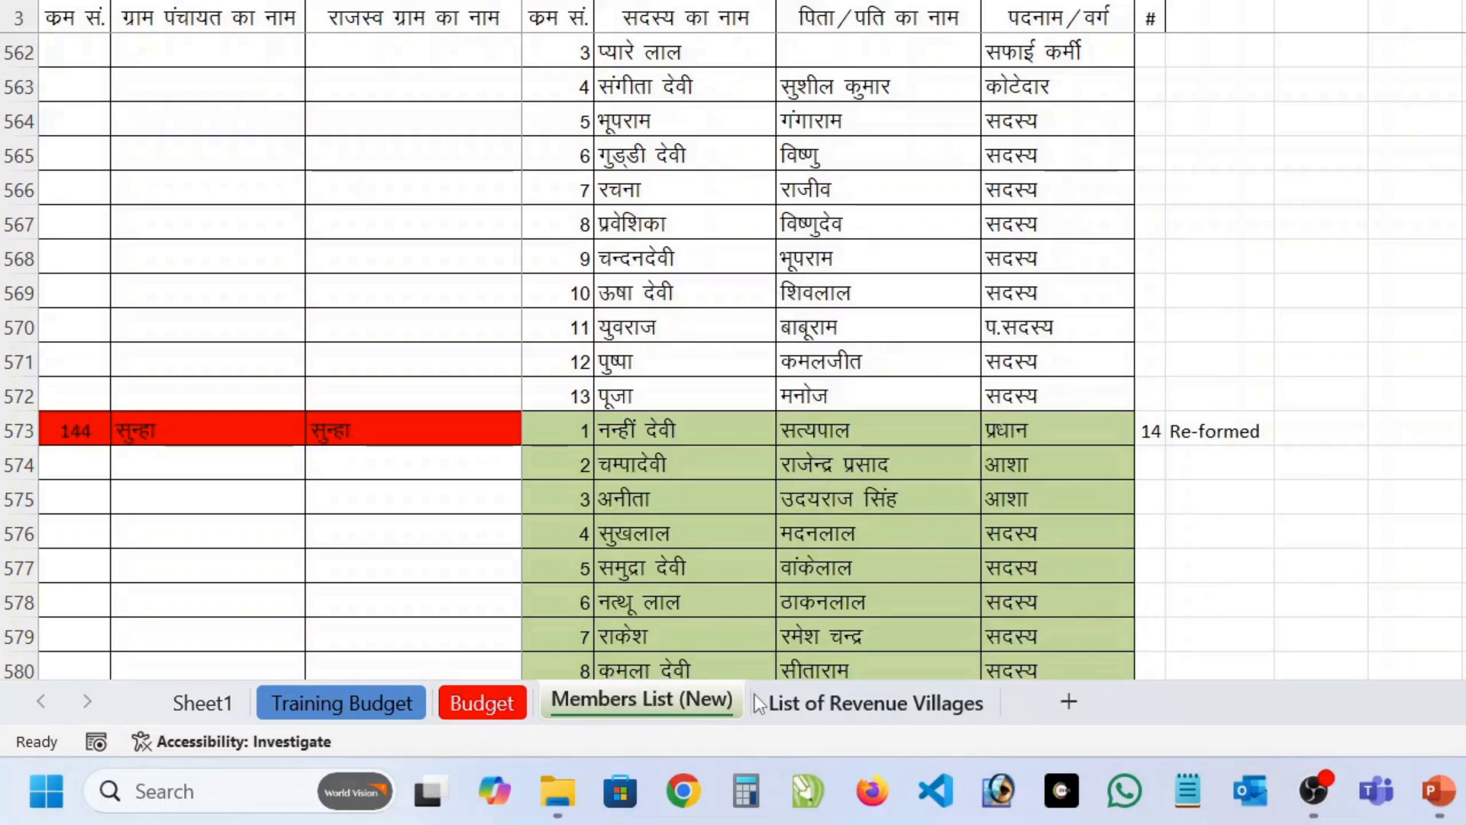
{"action": "left_click", "coordinate": [825, 707]}
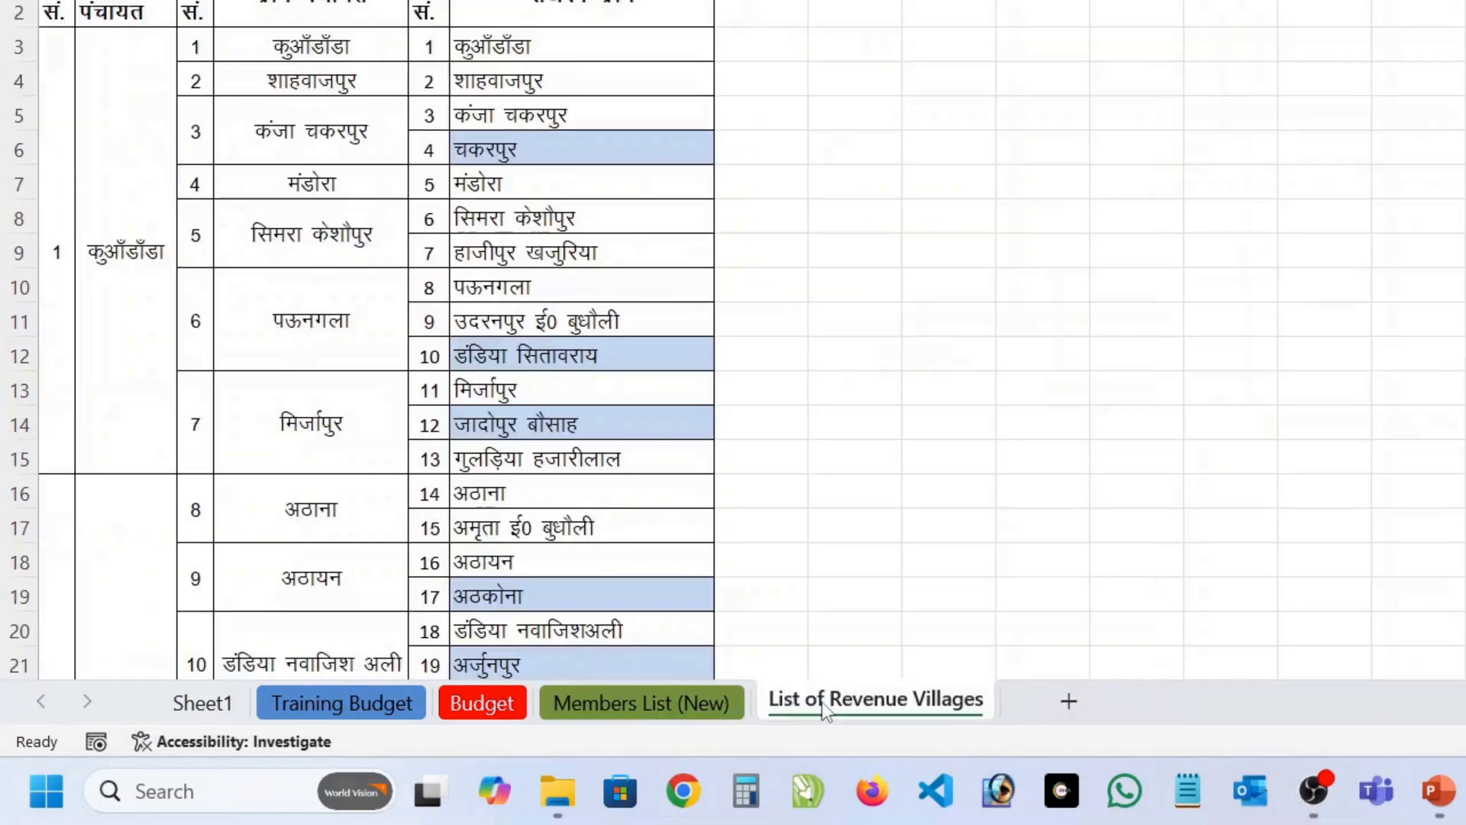
{"action": "right_click", "coordinate": [836, 706]}
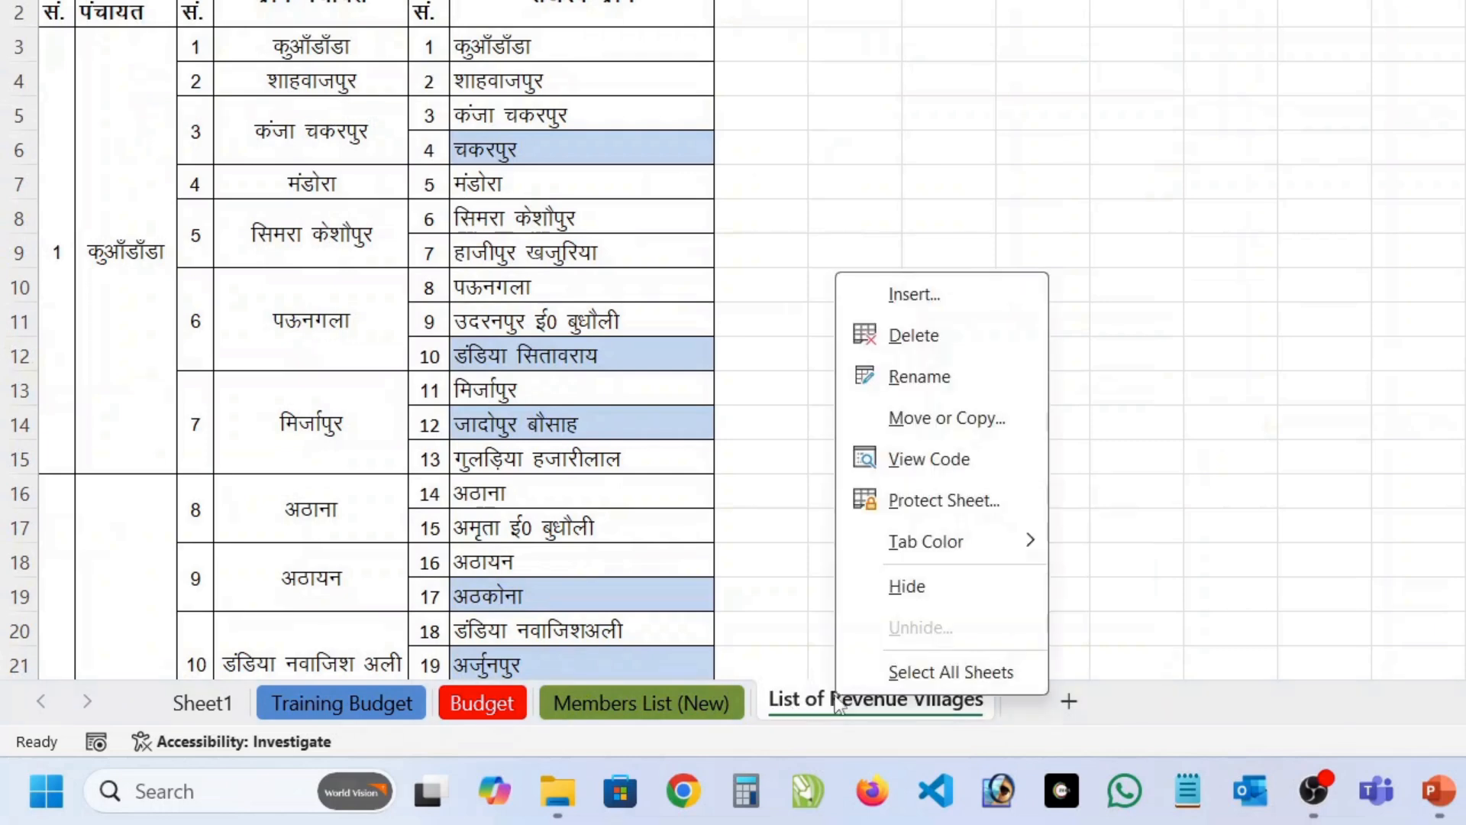
{"action": "mouse_move", "coordinate": [933, 548]}
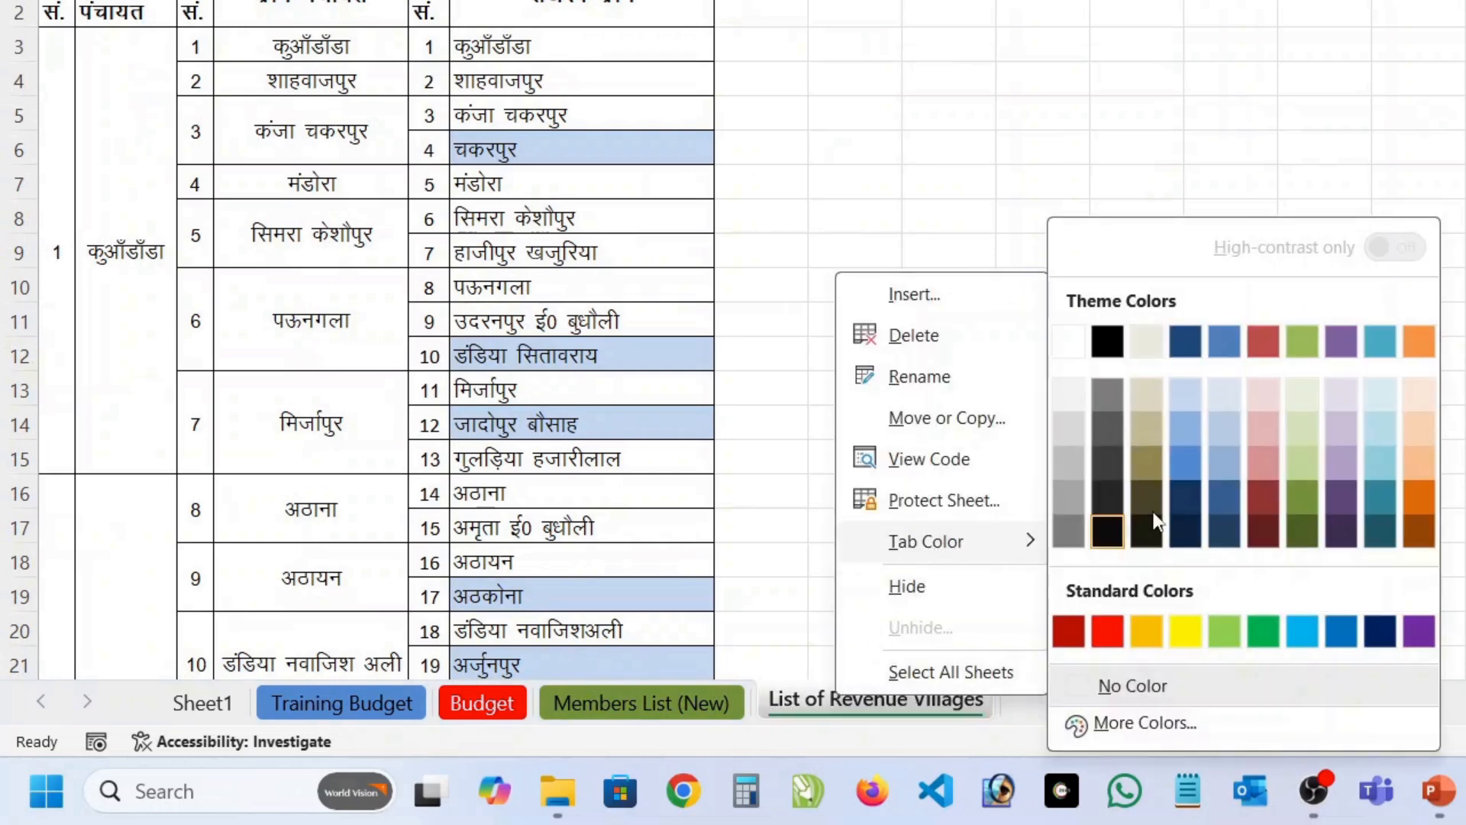
{"action": "left_click", "coordinate": [1382, 337]}
{"action": "left_click", "coordinate": [942, 617]}
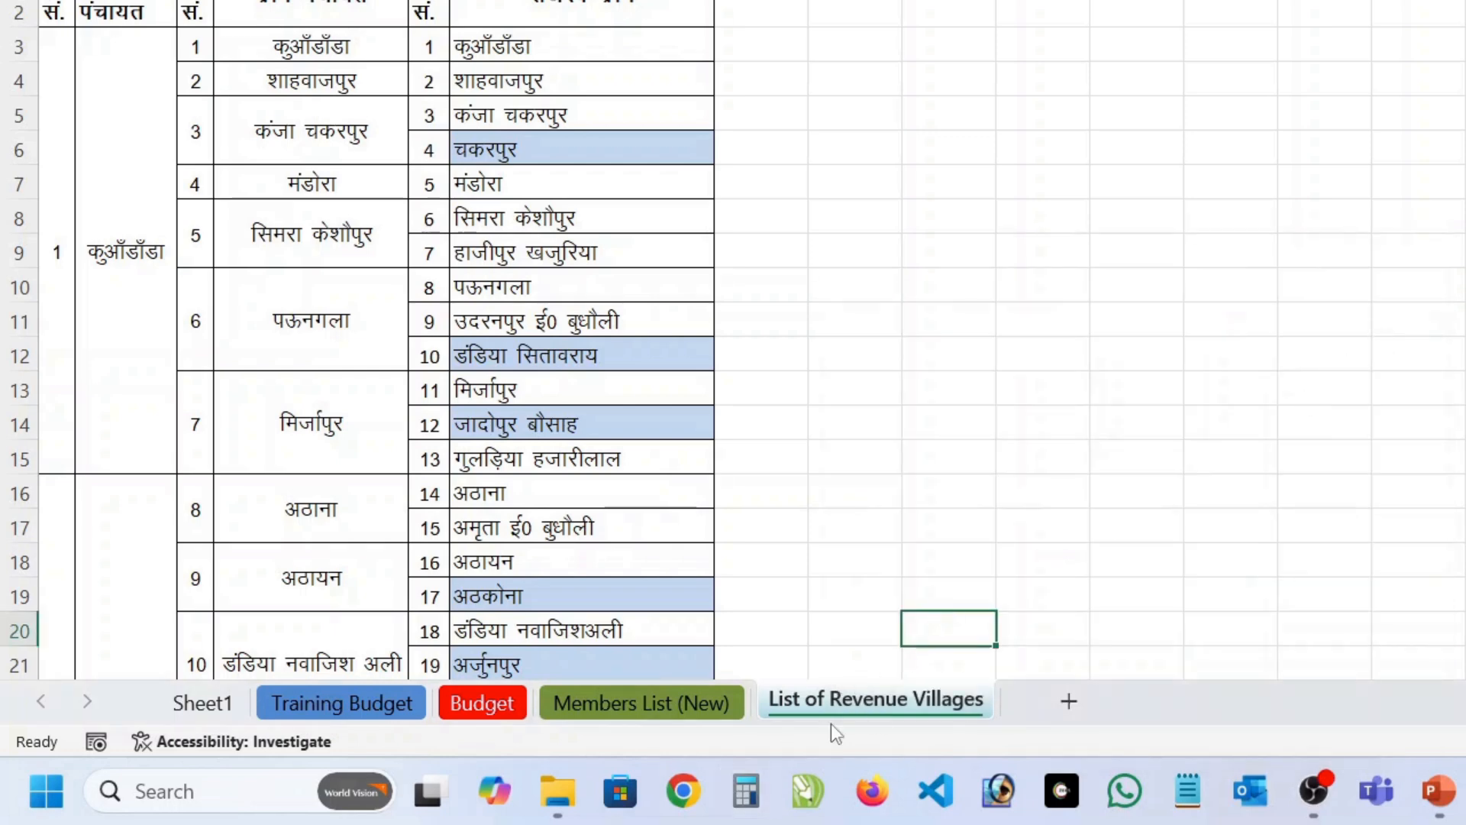
{"action": "left_click", "coordinate": [691, 709]}
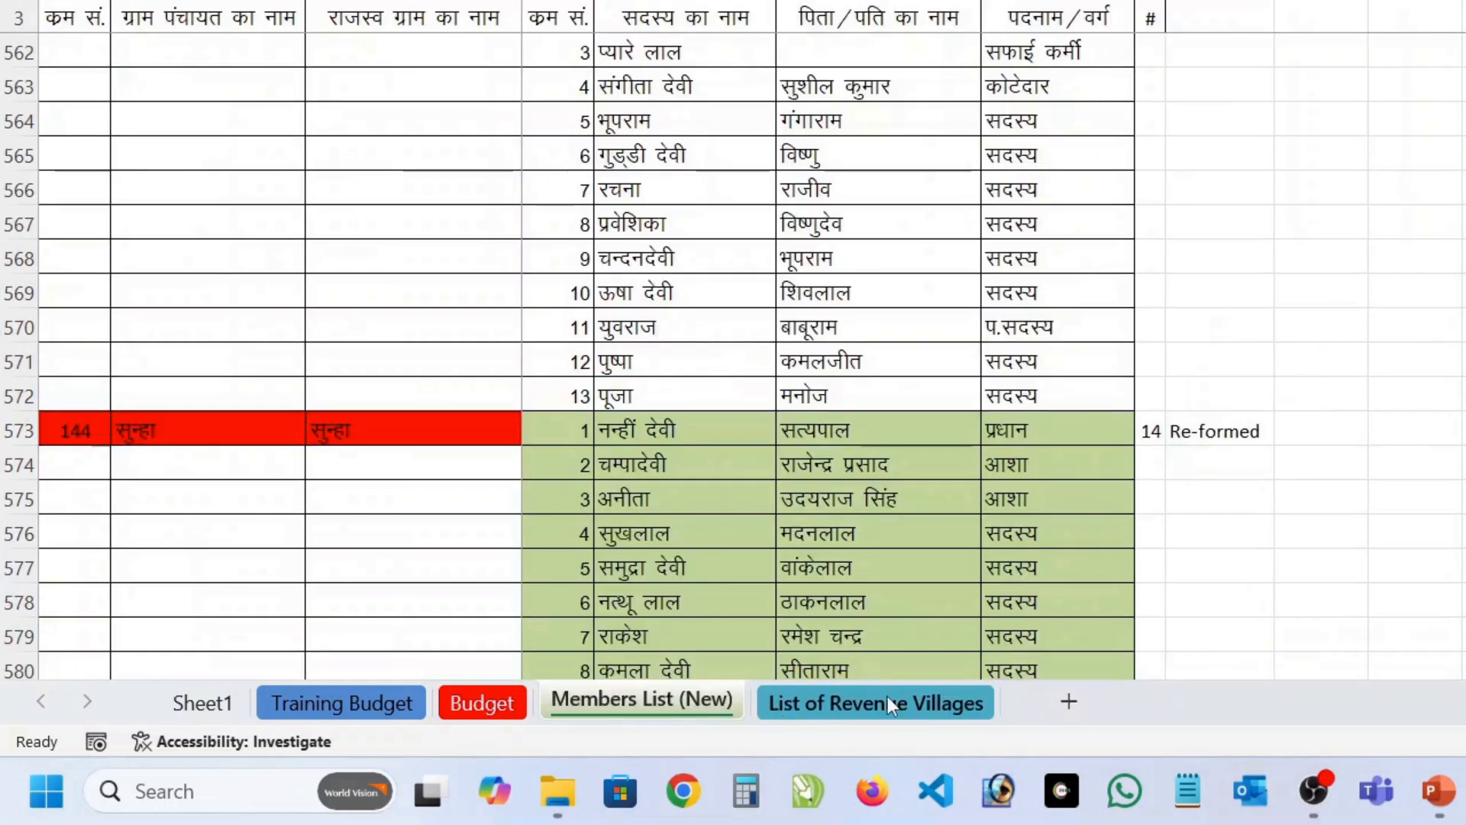
{"action": "left_click", "coordinate": [207, 701]}
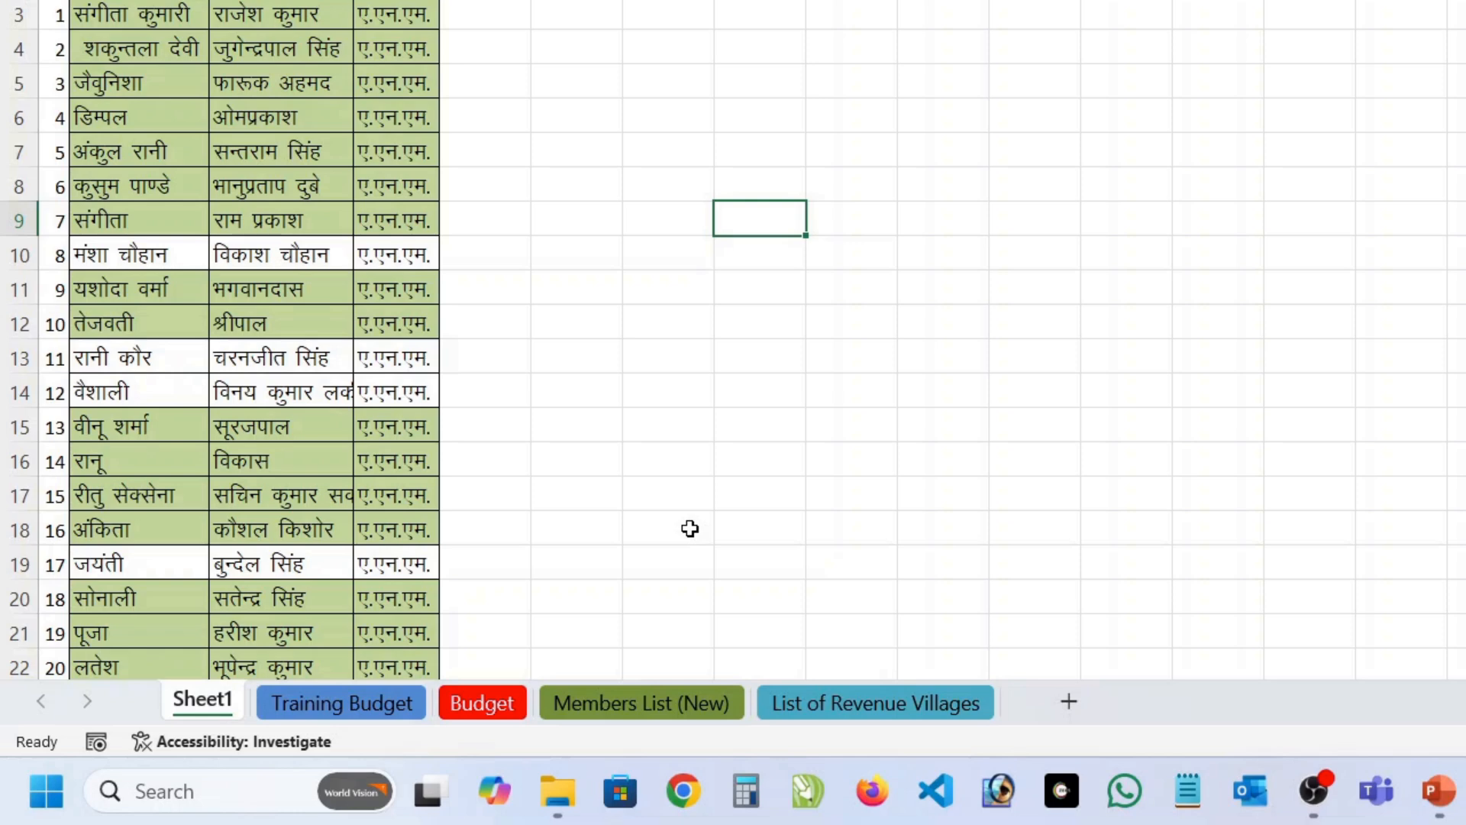
{"action": "left_click", "coordinate": [681, 506]}
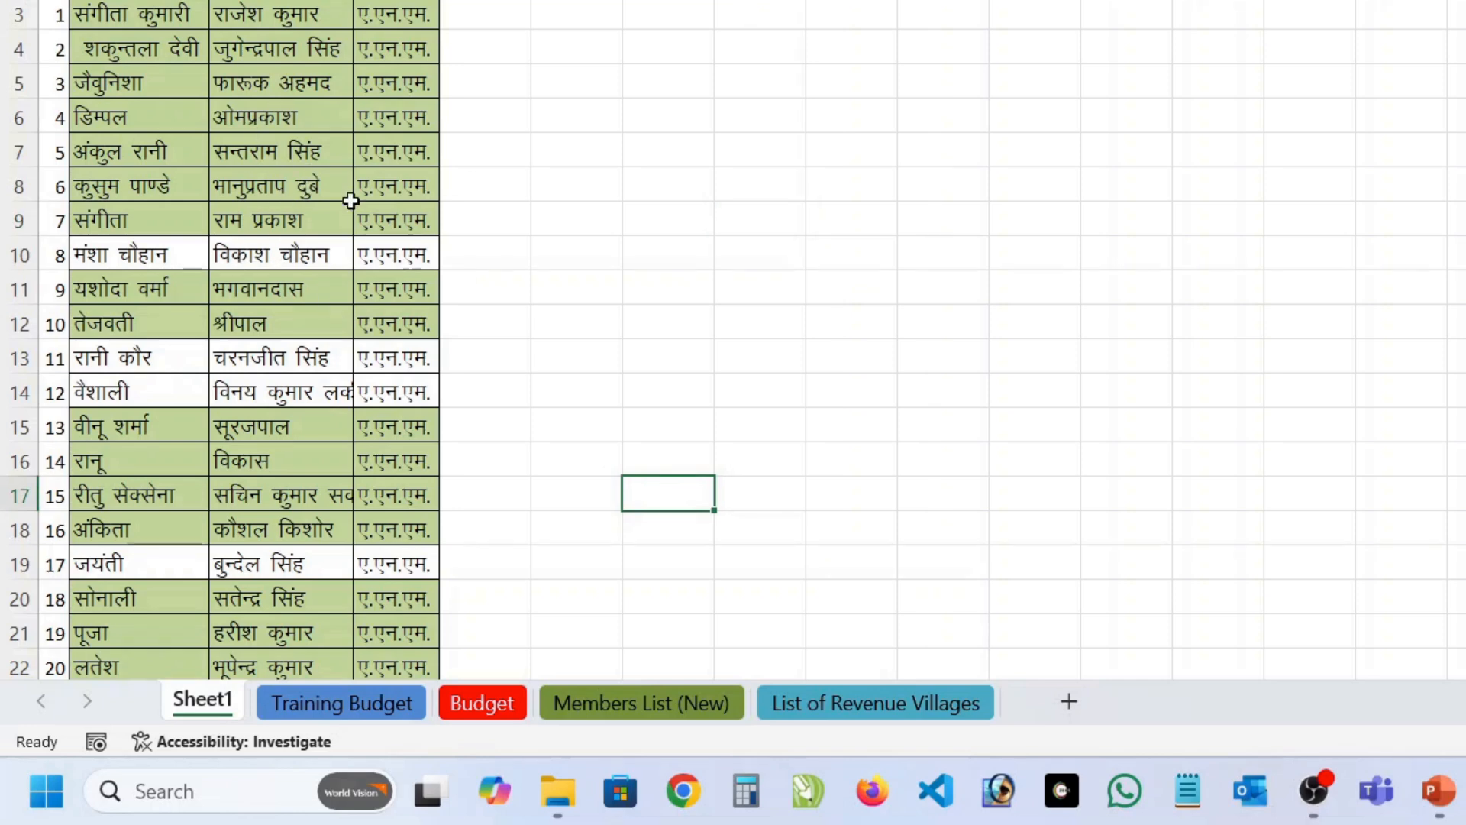
{"action": "right_click", "coordinate": [205, 713]}
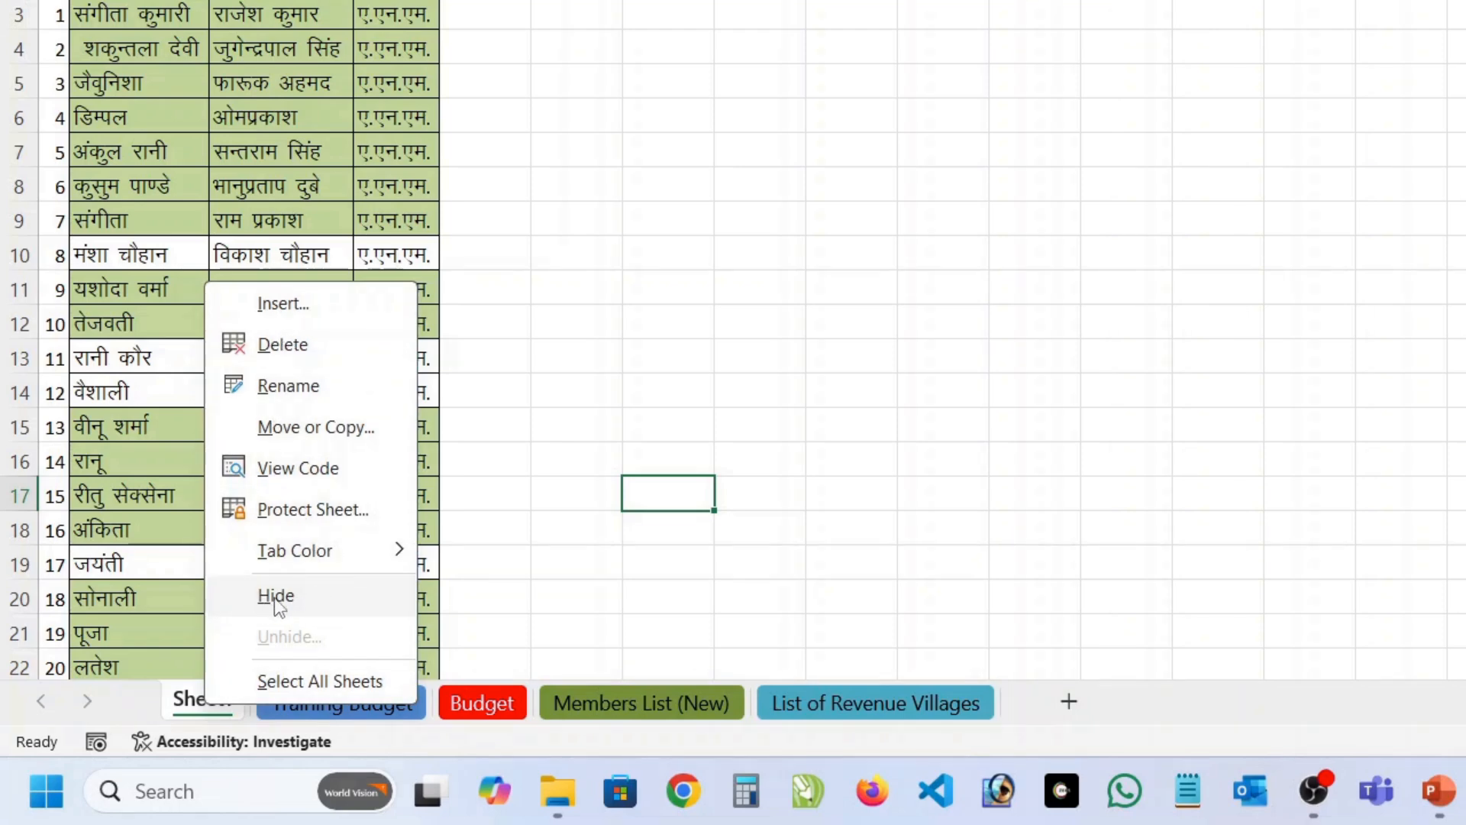
{"action": "left_click", "coordinate": [639, 308]}
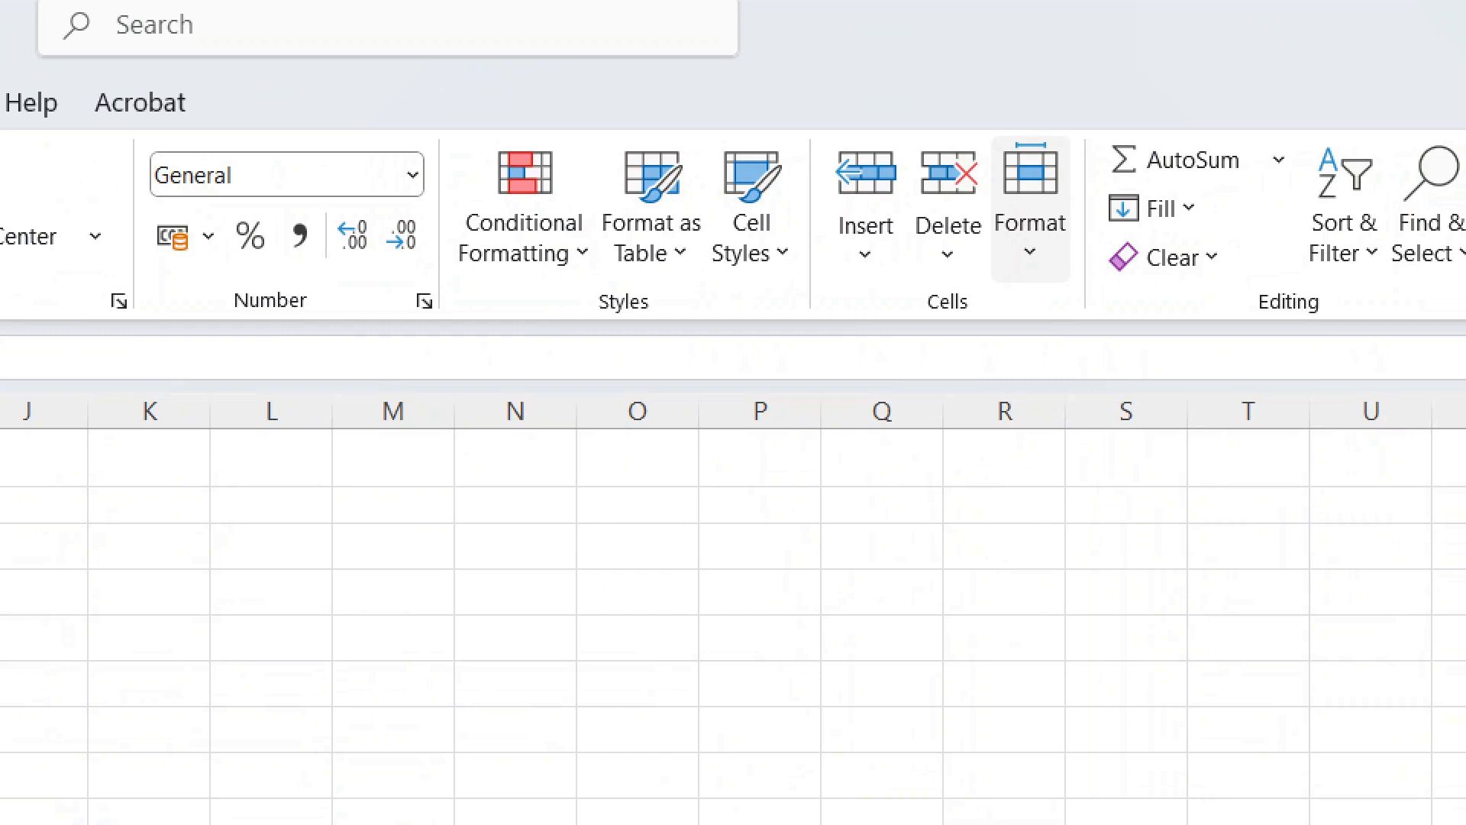
Hide Sheet1 using Hide on its tab's right-click menu.
{"action": "left_click", "coordinate": [1109, 102]}
{"action": "left_click_drag", "start_coordinate": [936, 112], "coordinate": [1102, 304]}
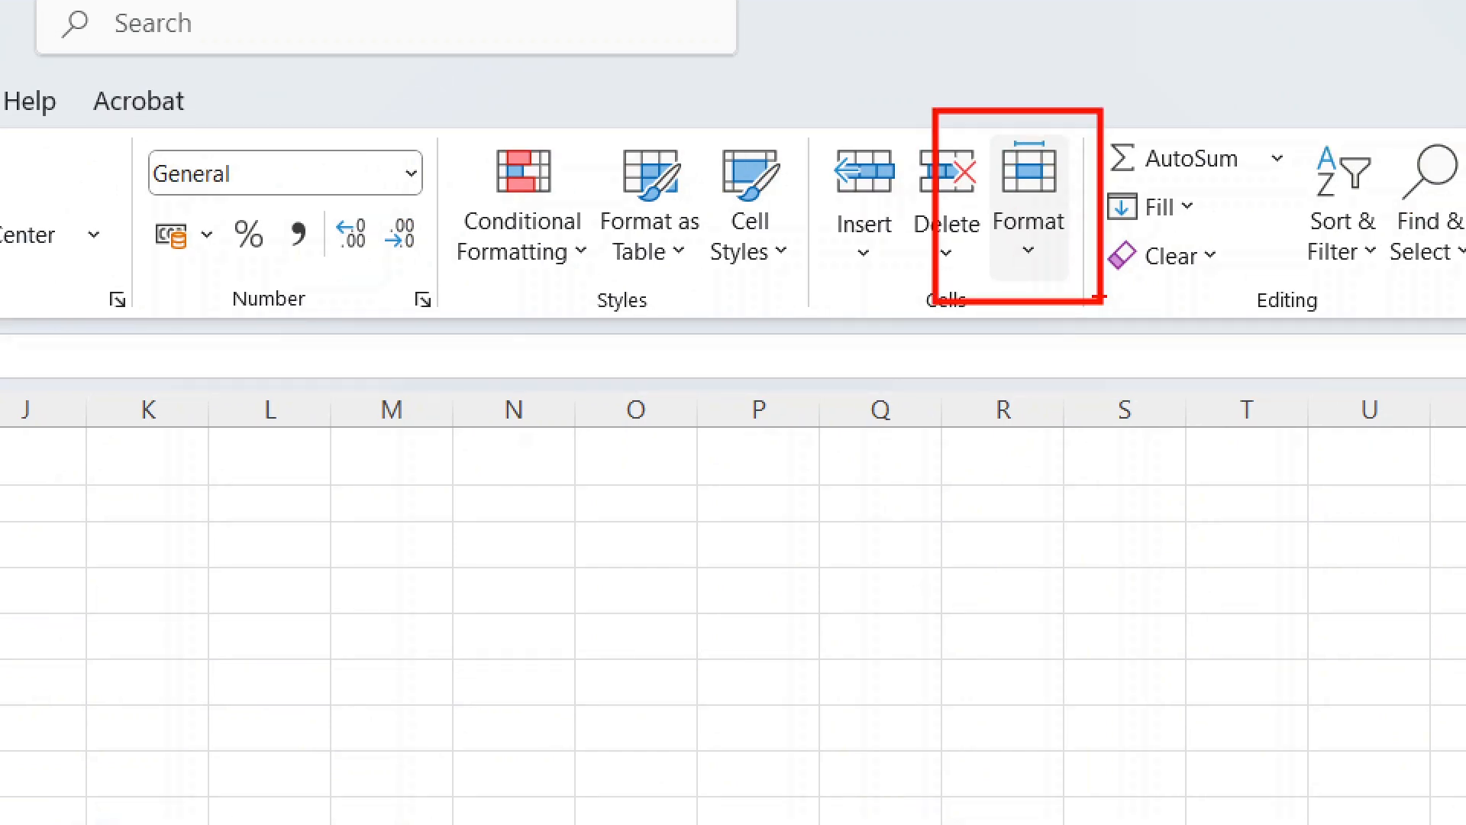
{"action": "key", "text": "Escape"}
{"action": "left_click", "coordinate": [1075, 140]}
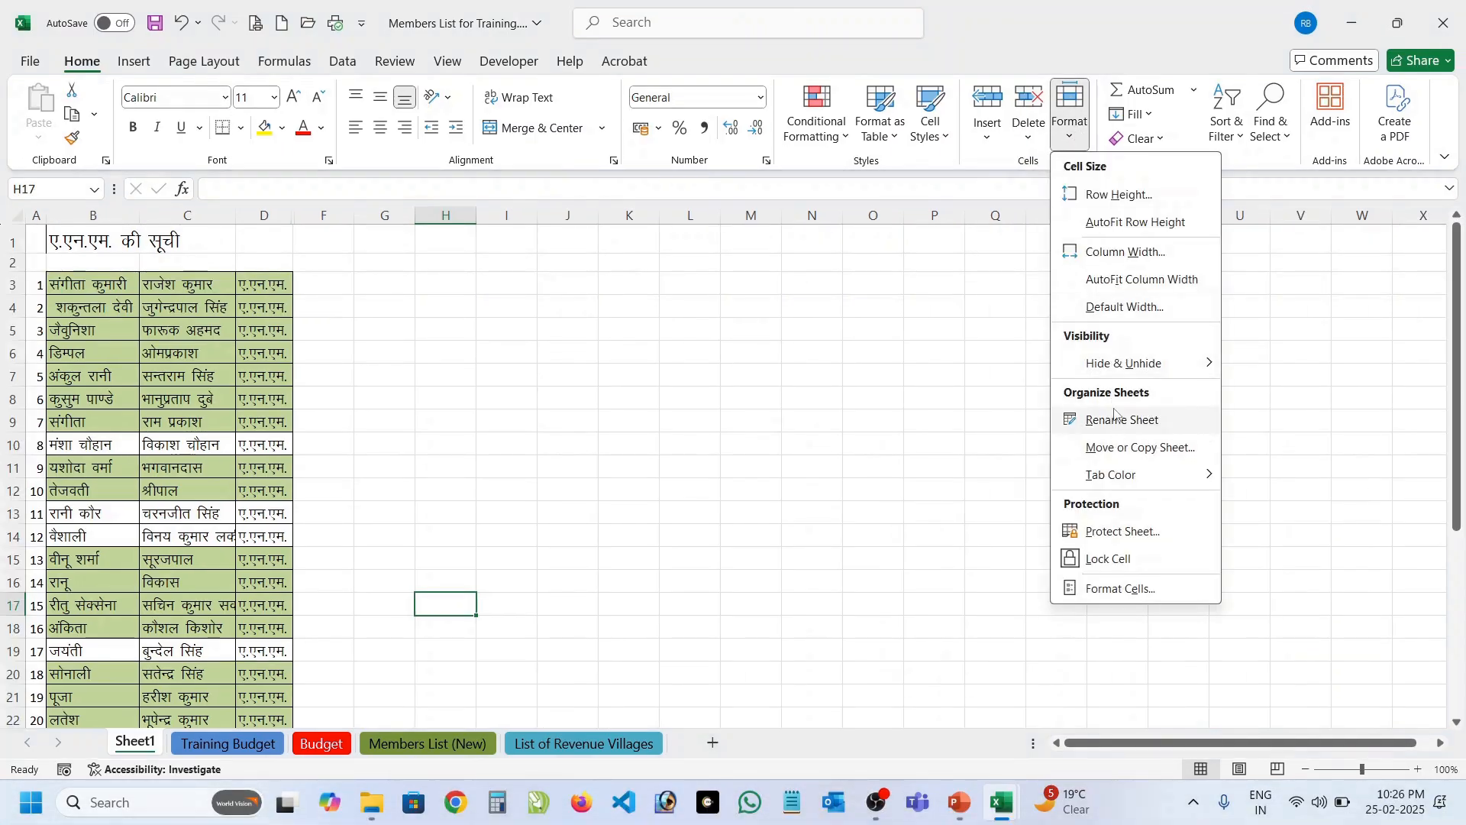
{"action": "mouse_move", "coordinate": [1108, 370]}
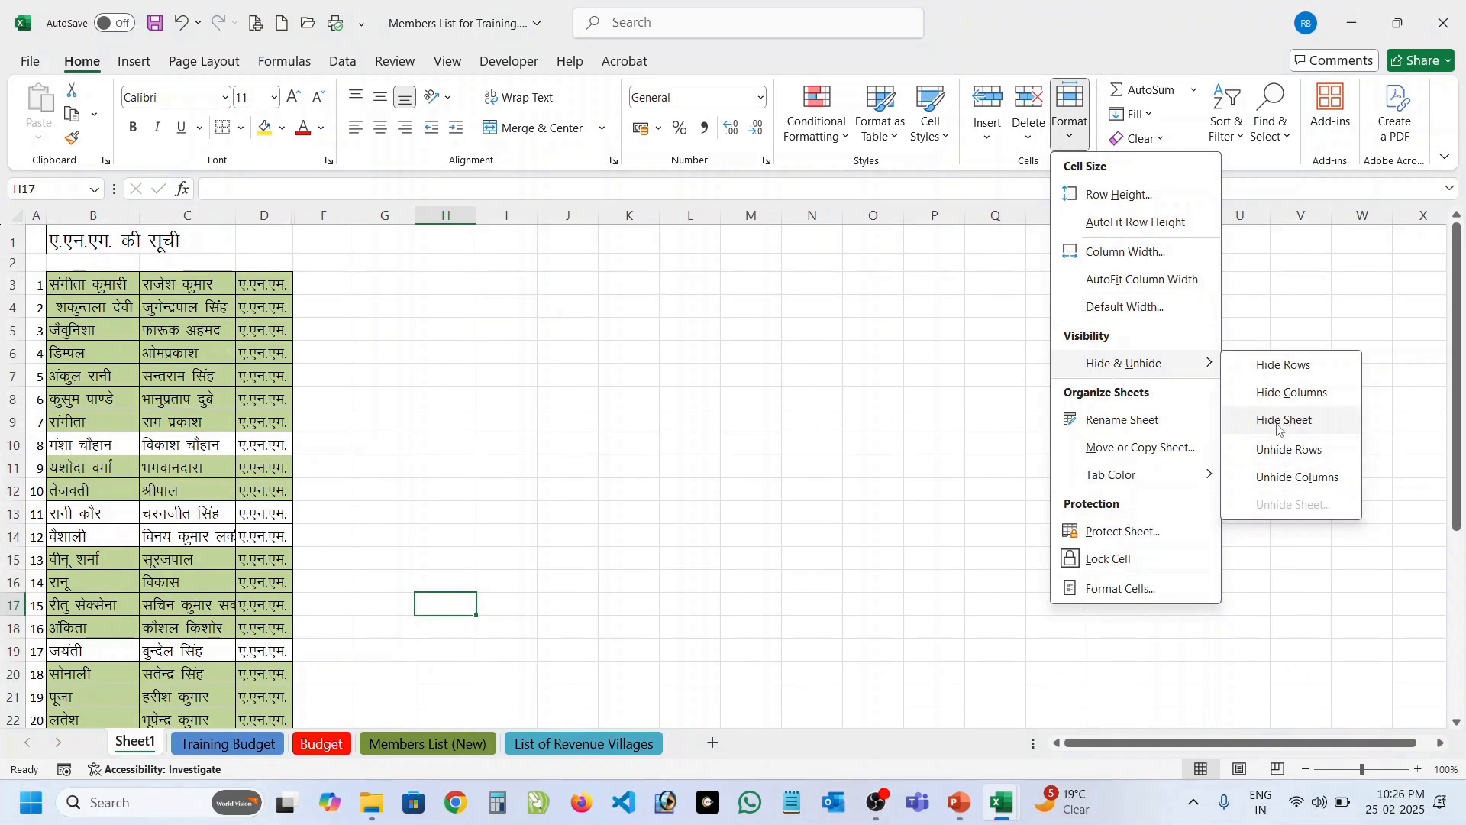
{"action": "left_click", "coordinate": [766, 429]}
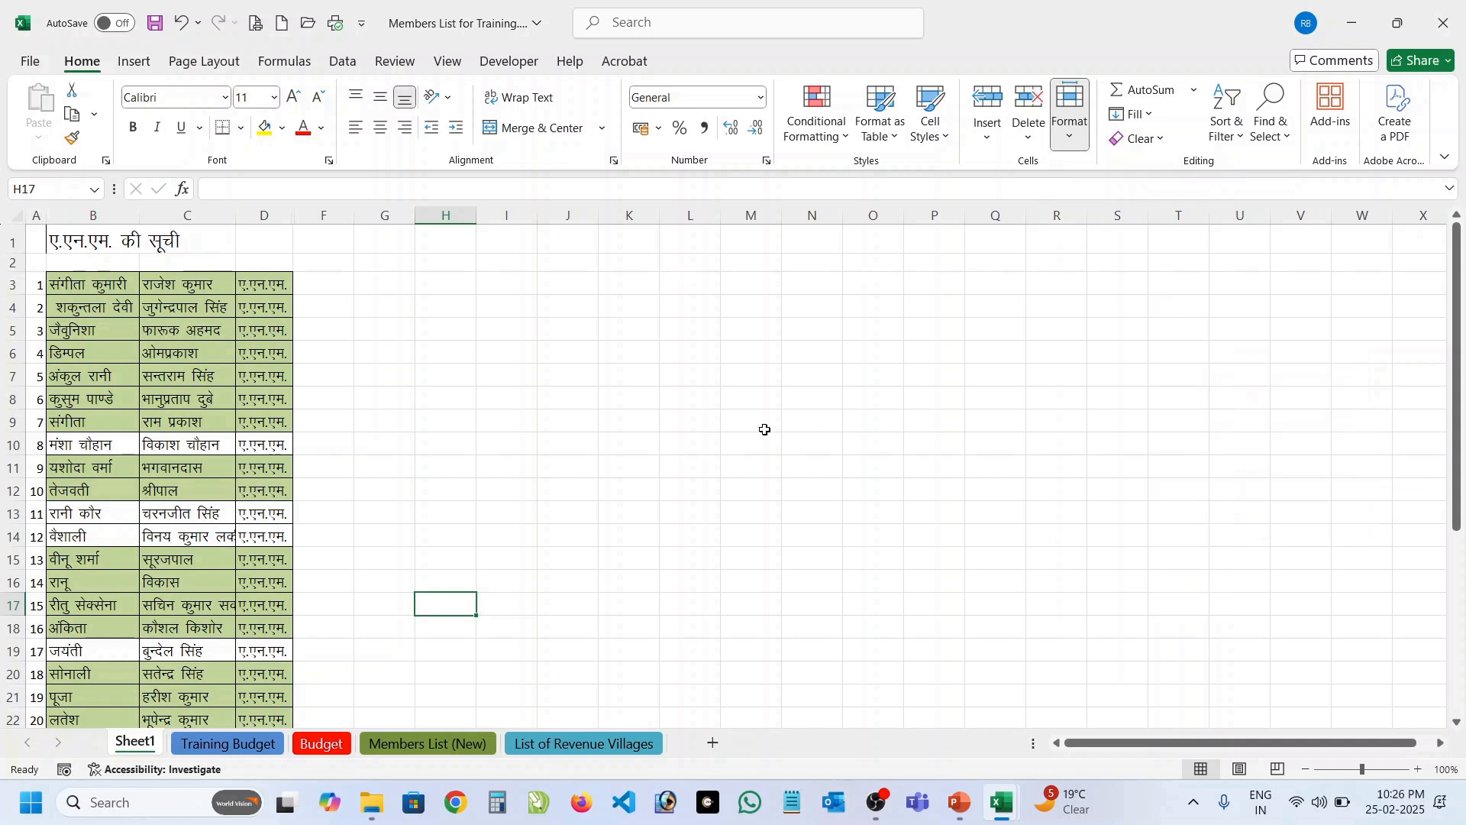
{"action": "right_click", "coordinate": [136, 746]}
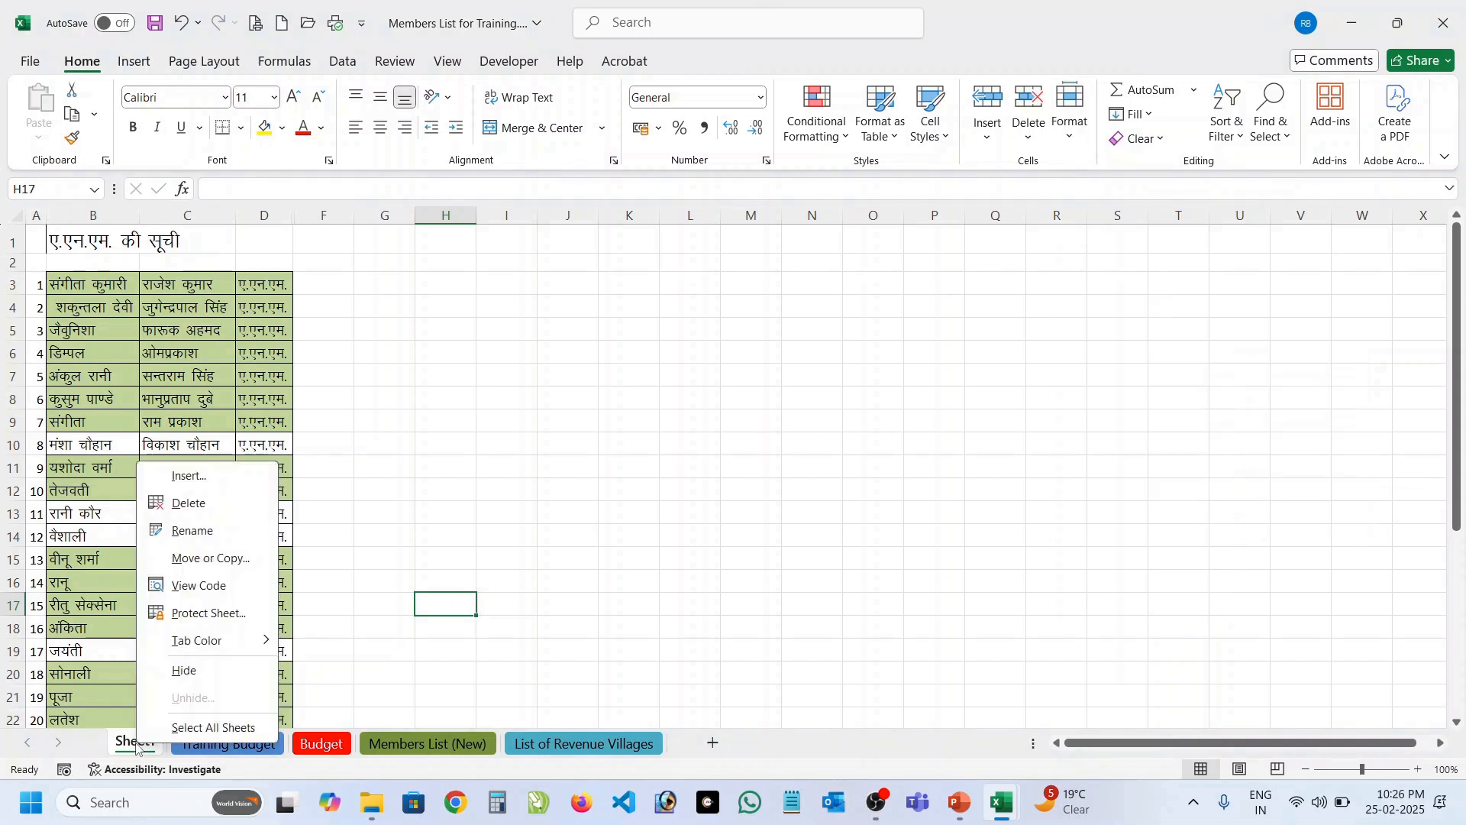
{"action": "left_click", "coordinate": [422, 636]}
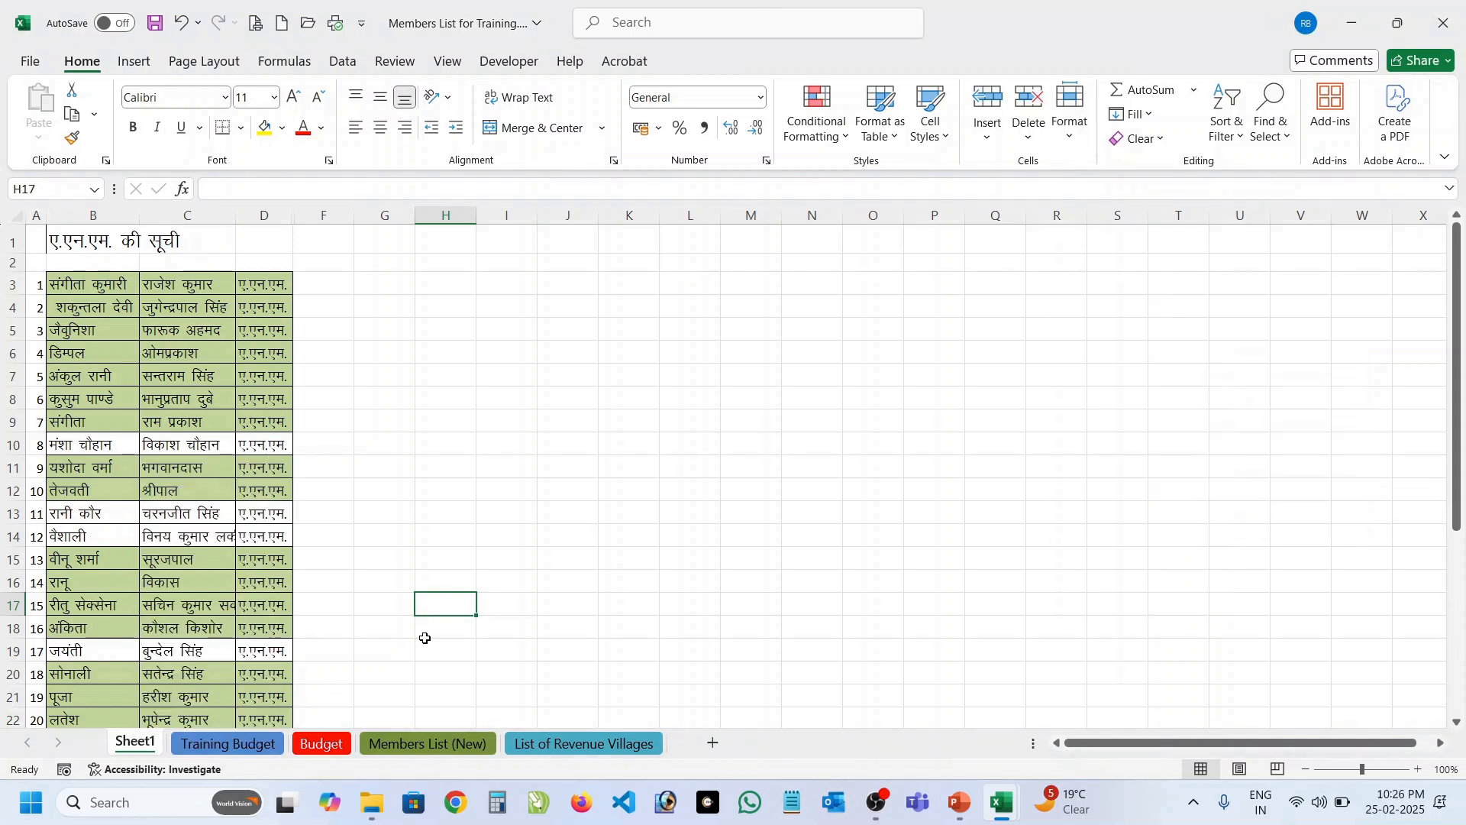
{"action": "right_click", "coordinate": [135, 747]}
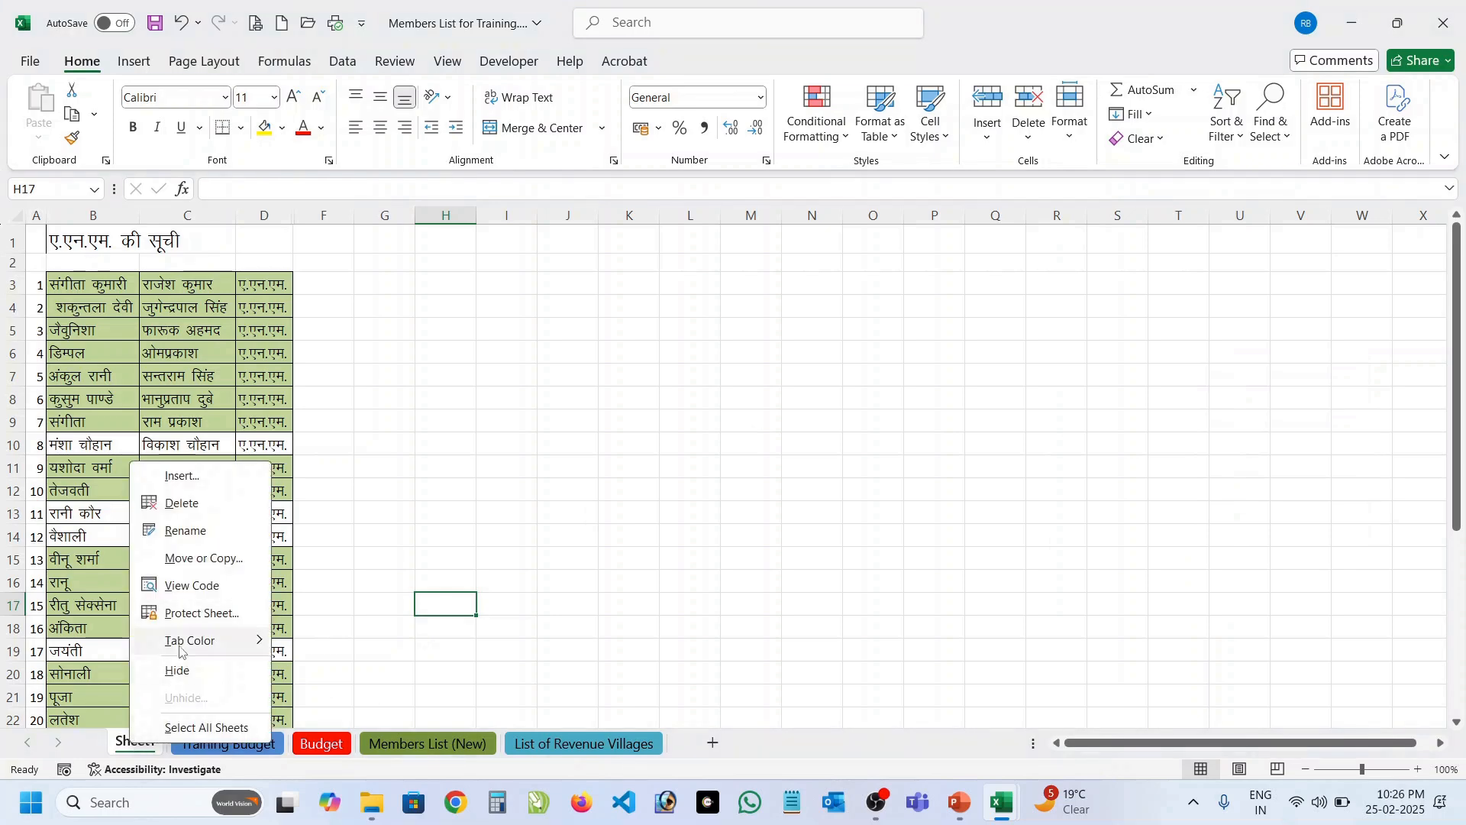
{"action": "left_click", "coordinate": [184, 672]}
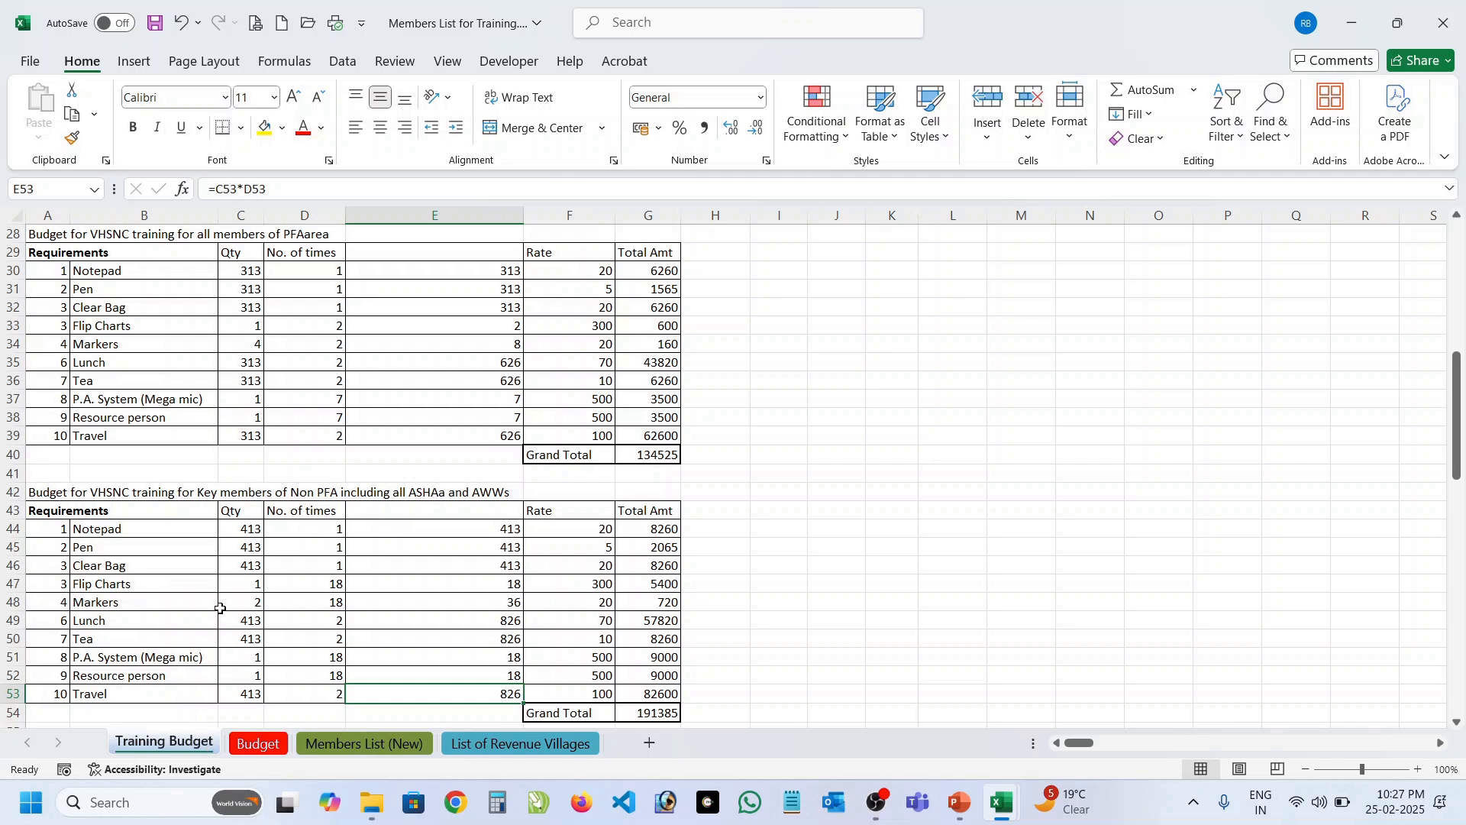
Hide the Budget sheet through Format > Hide & Unhide > Hide Sheet.
{"action": "right_click", "coordinate": [257, 744]}
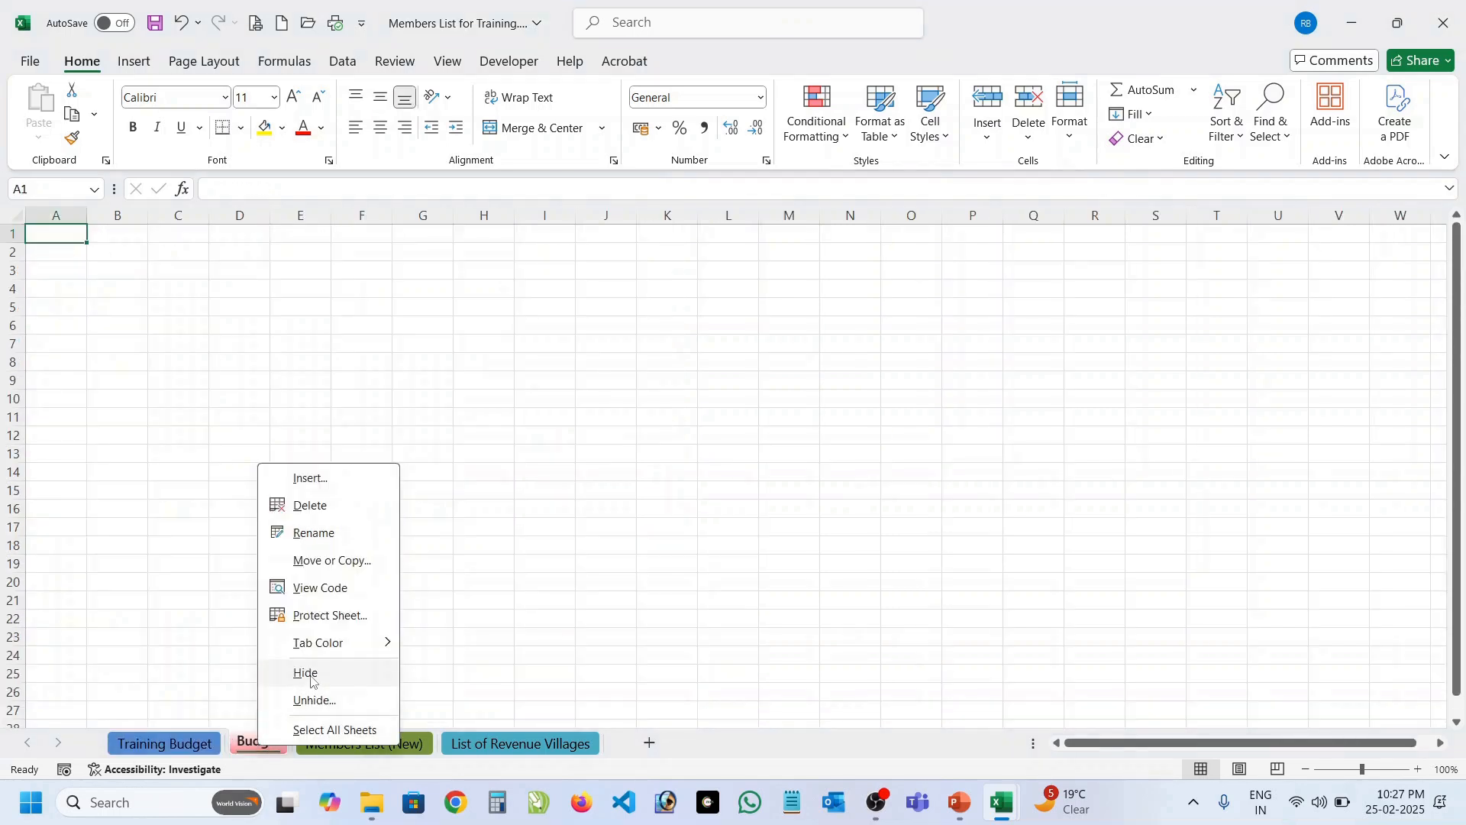
{"action": "left_click", "coordinate": [640, 549]}
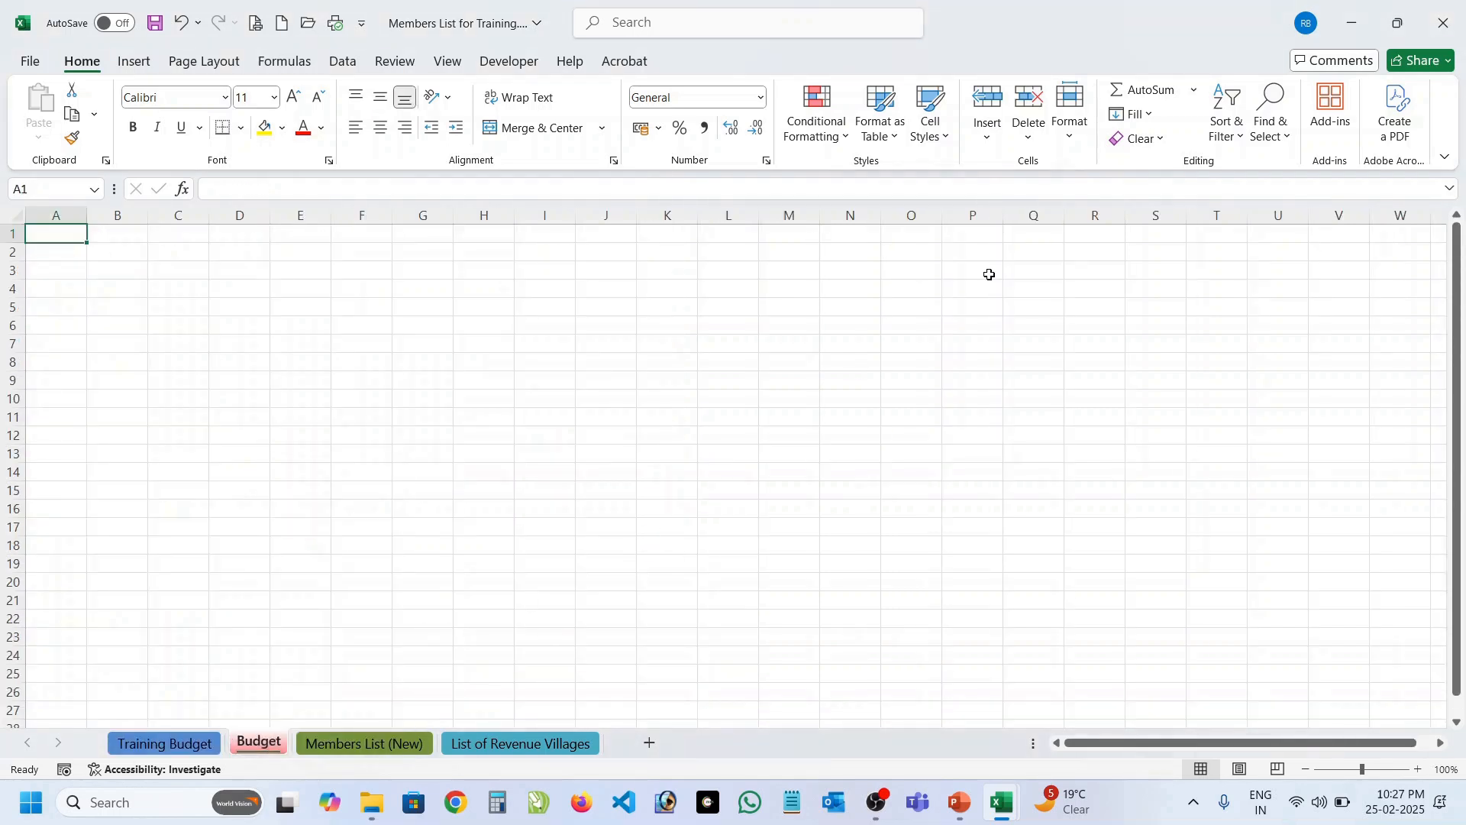
{"action": "left_click", "coordinate": [1075, 141]}
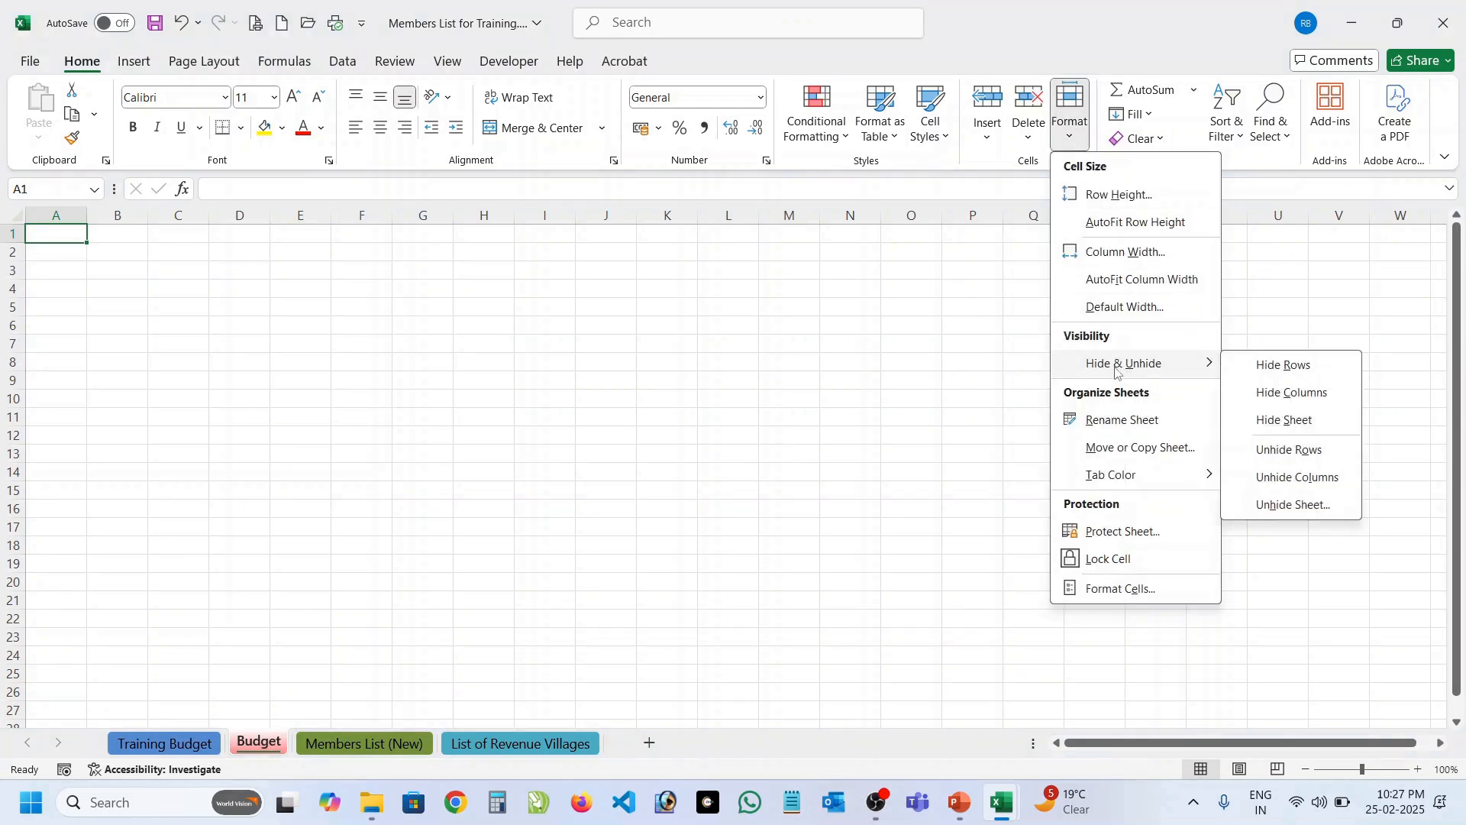
{"action": "left_click", "coordinate": [1293, 421]}
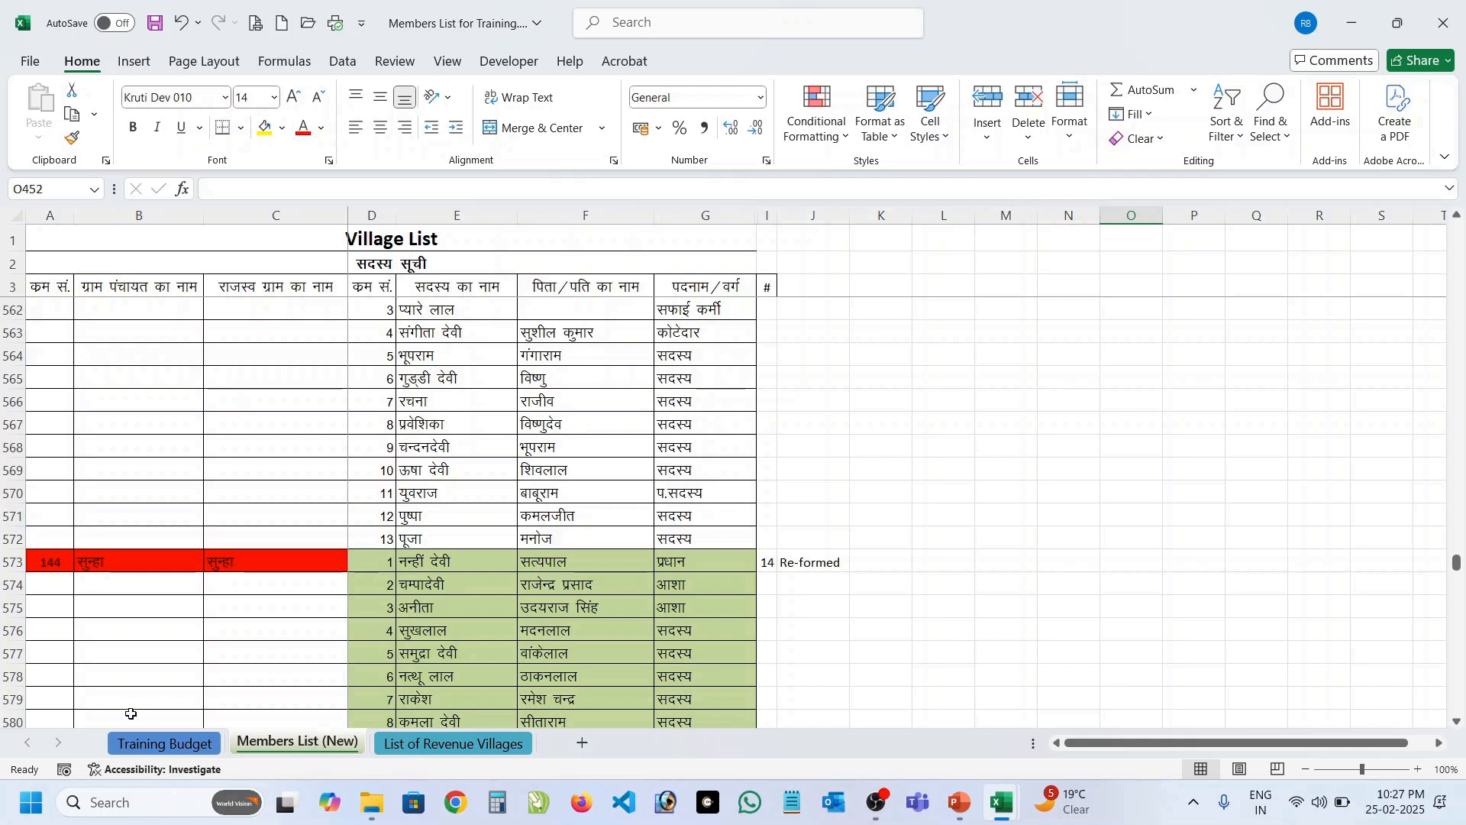
Unhide Sheet1 via Format > Hide & Unhide > Unhide Sheet.
{"action": "left_click", "coordinate": [1072, 142]}
{"action": "mouse_move", "coordinate": [1116, 367]}
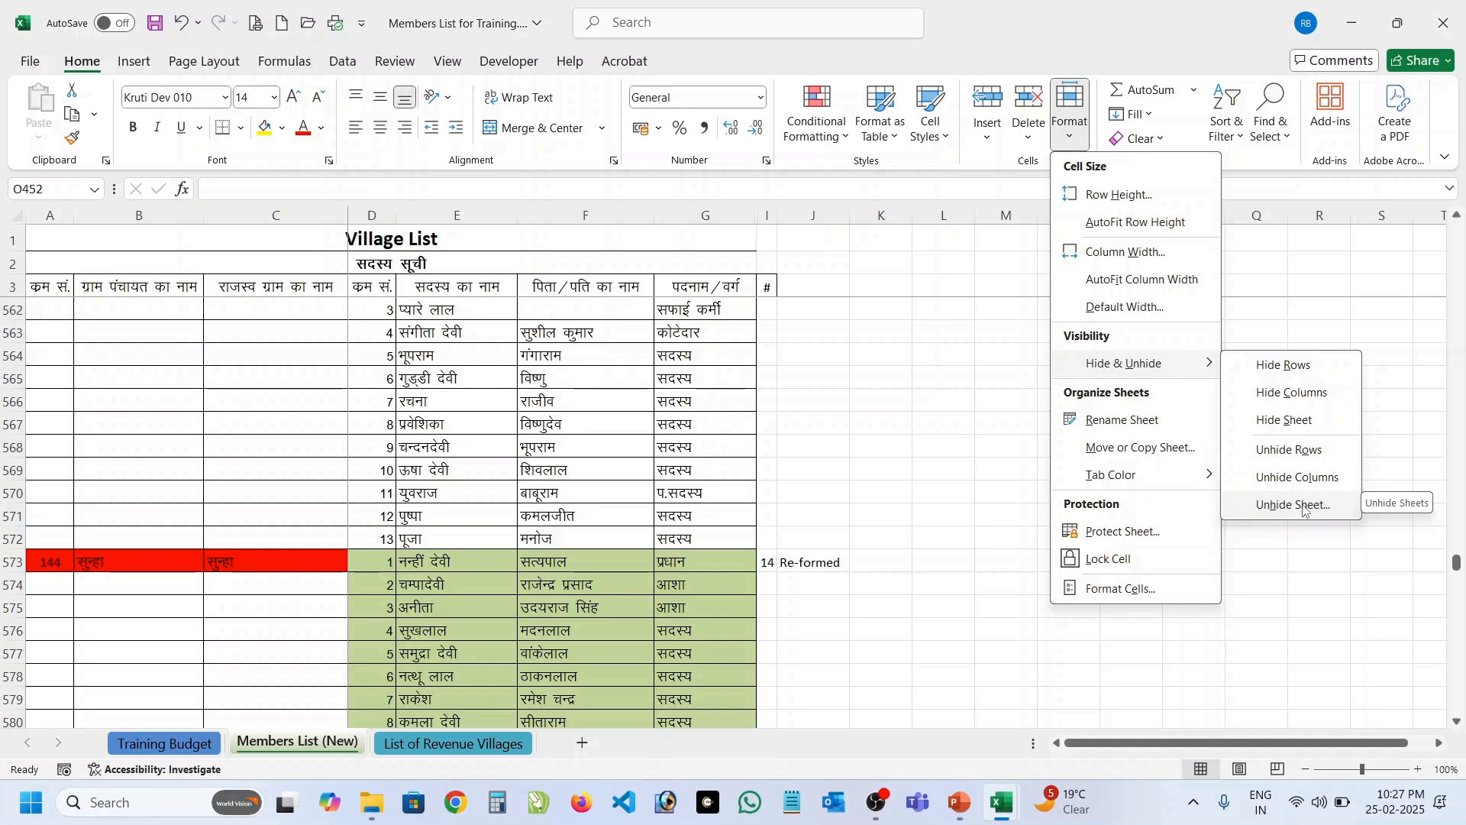
{"action": "left_click", "coordinate": [1303, 507]}
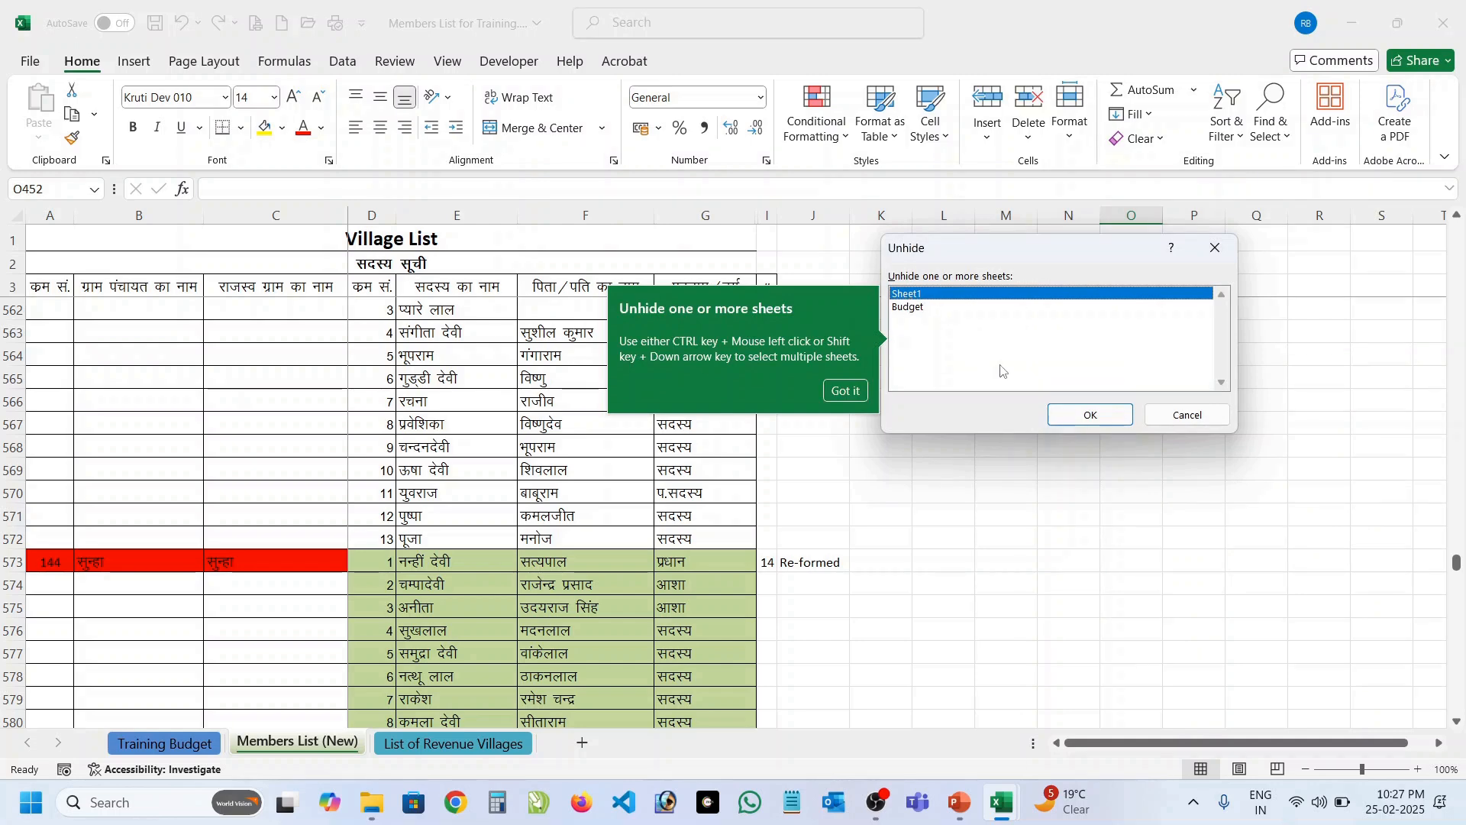
{"action": "left_click", "coordinate": [1080, 414]}
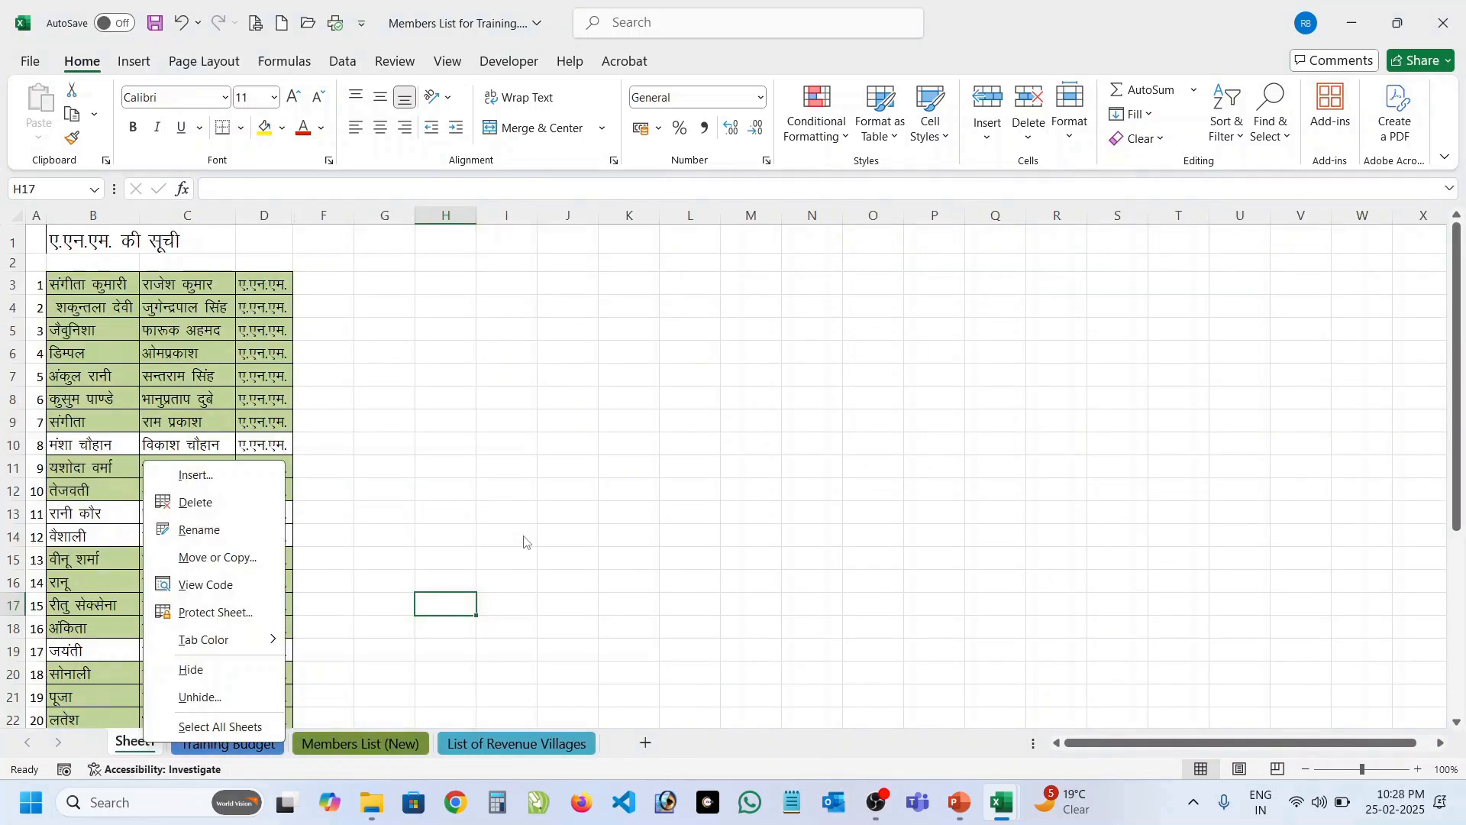
{"action": "left_click", "coordinate": [525, 540]}
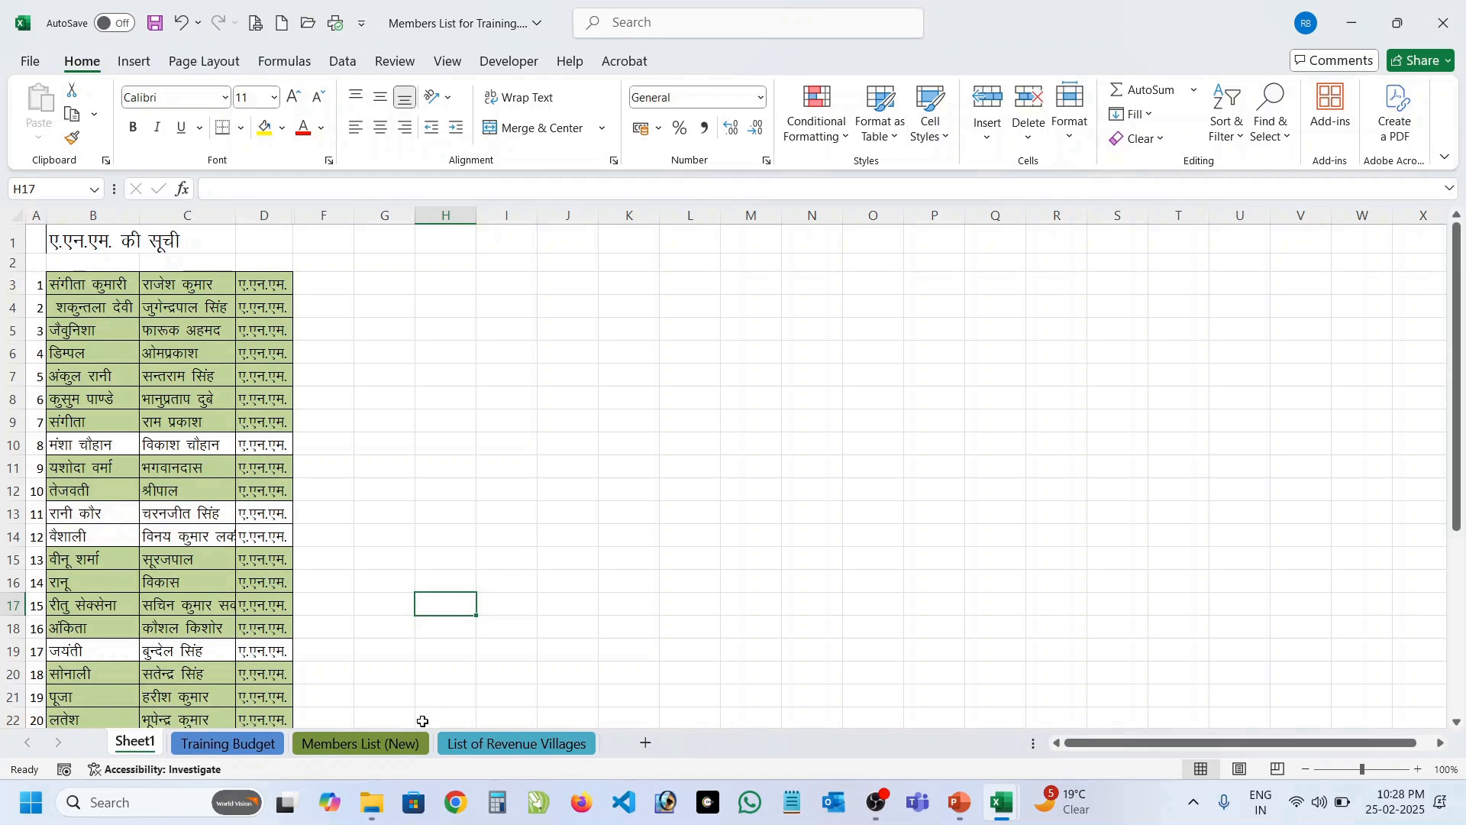
Unhide the Budget sheet from the tab right-click Unhide list.
{"action": "right_click", "coordinate": [327, 745]}
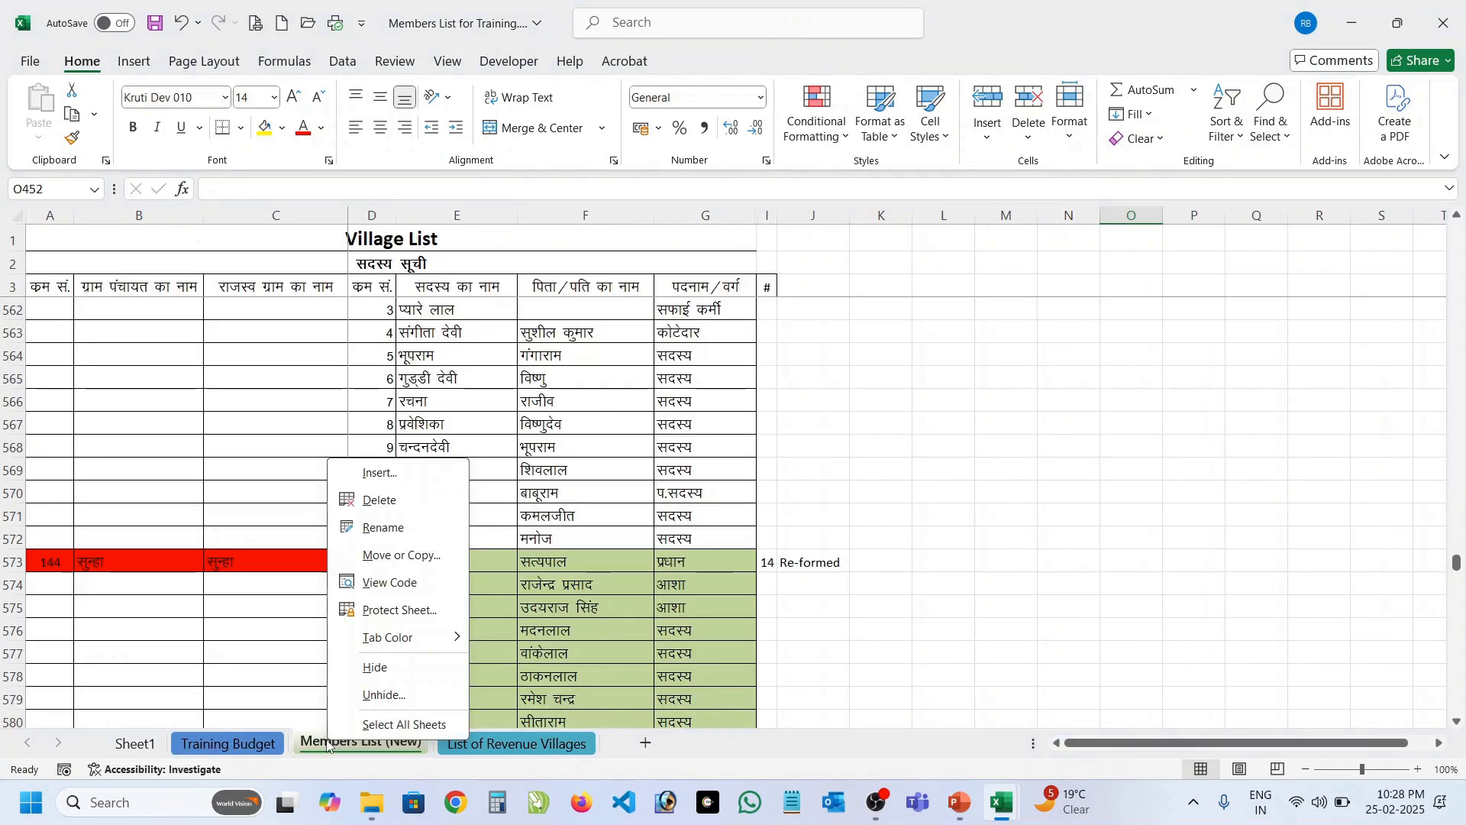
{"action": "left_click", "coordinate": [374, 697]}
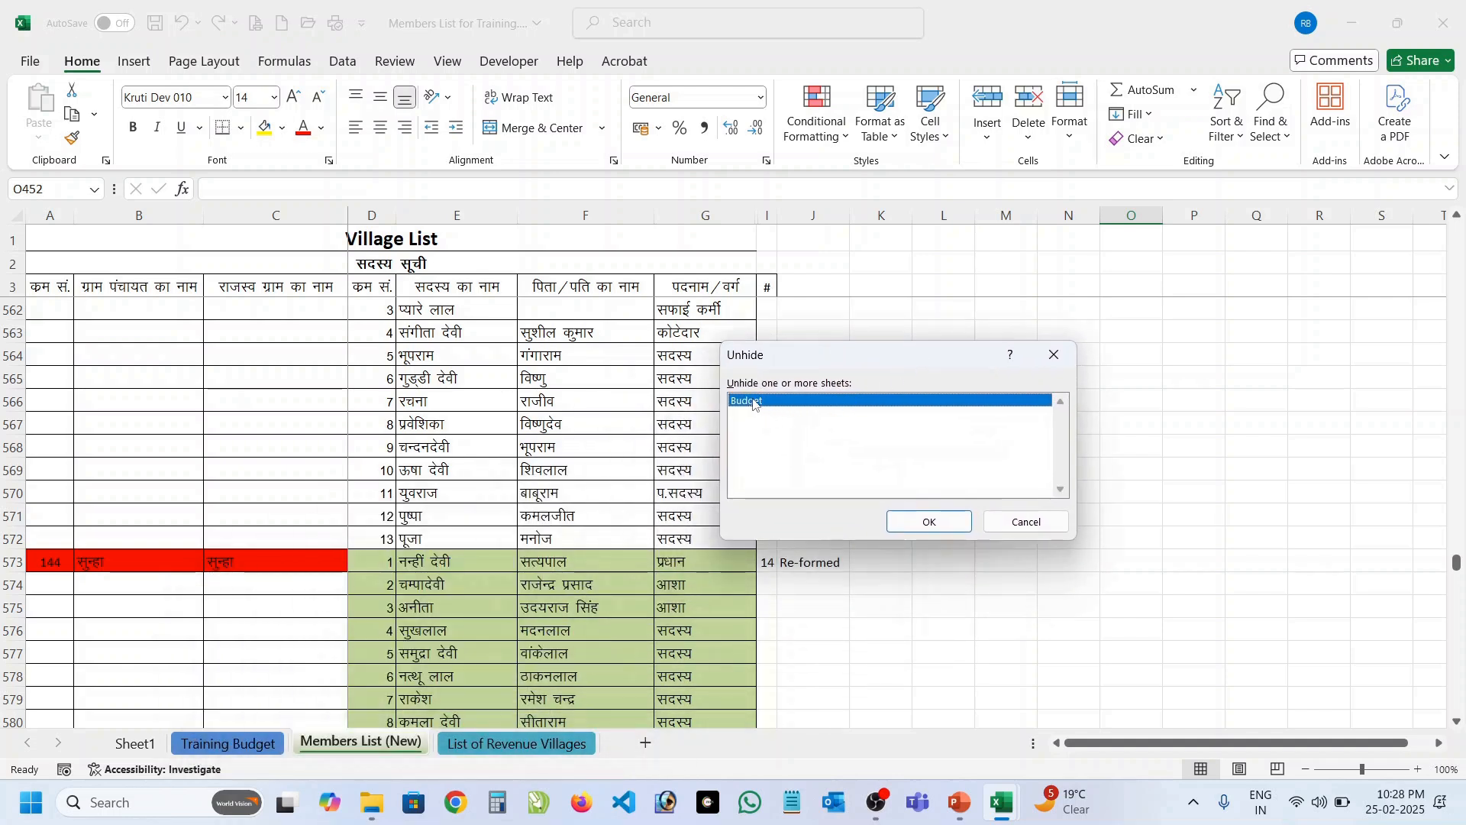
{"action": "left_click", "coordinate": [926, 526]}
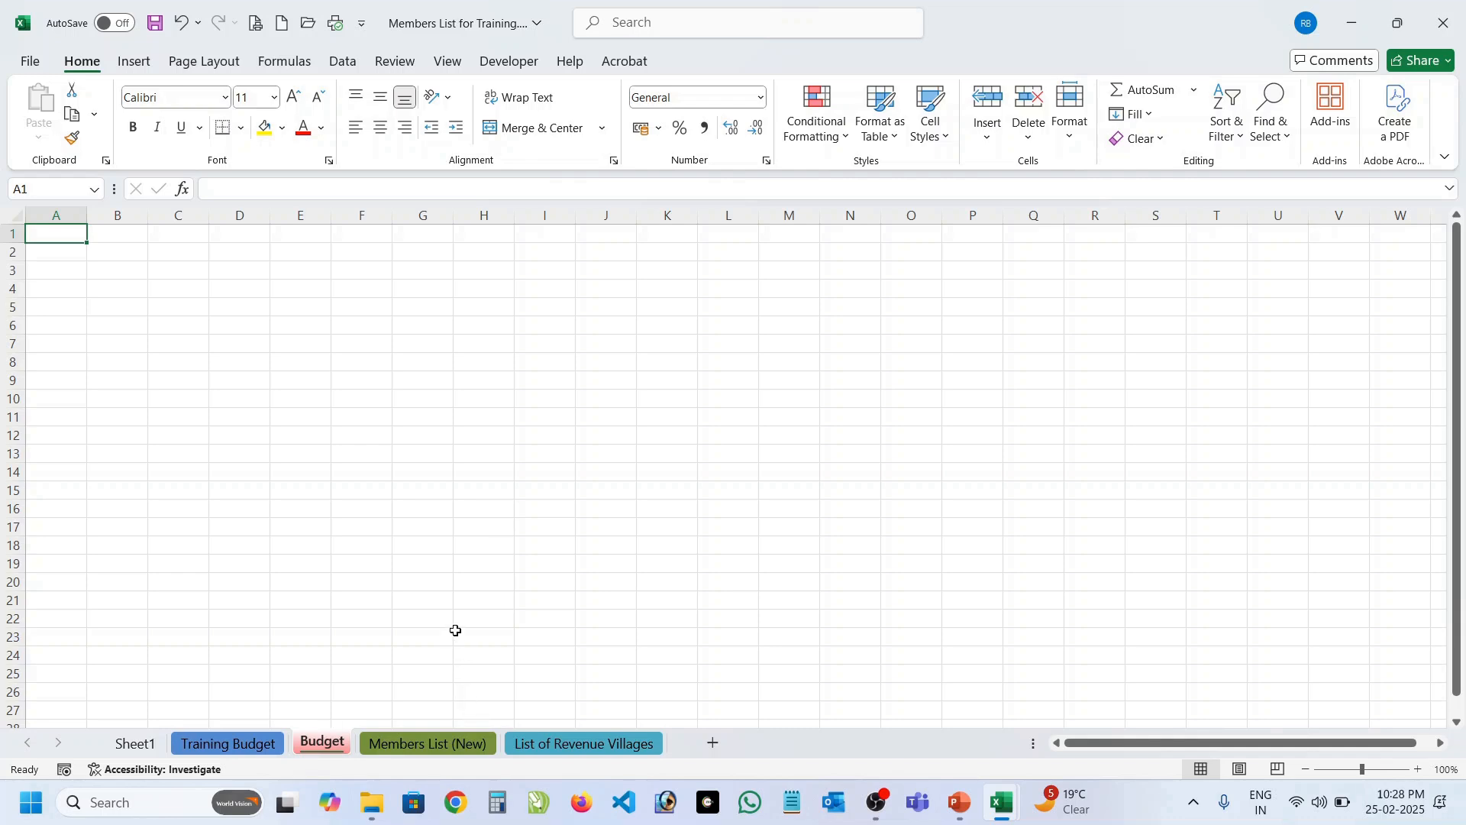
Remove the empty Budget sheet with Home > Delete > Delete Sheet.
{"action": "left_click", "coordinate": [306, 547]}
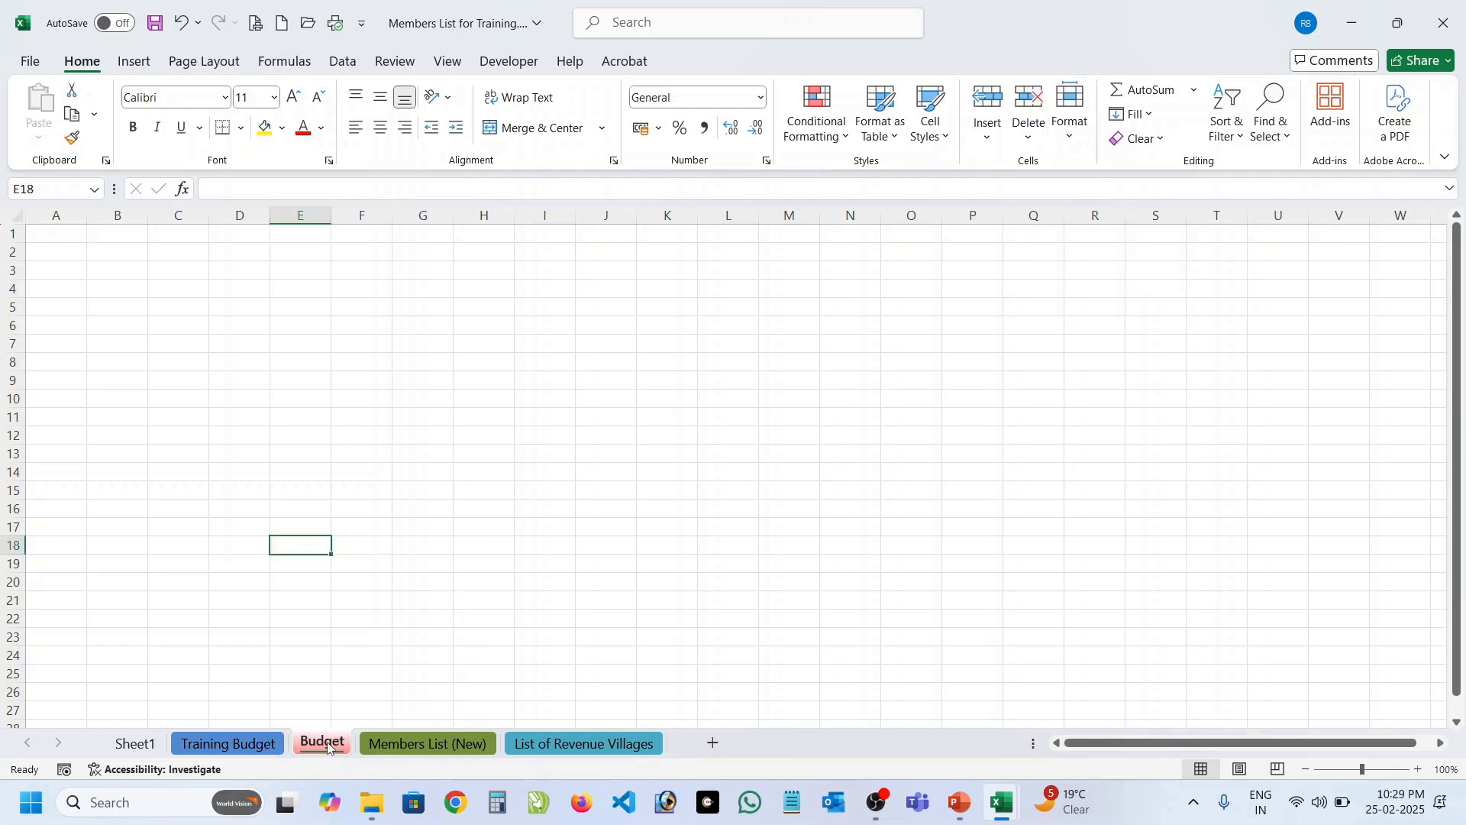
{"action": "right_click", "coordinate": [328, 746]}
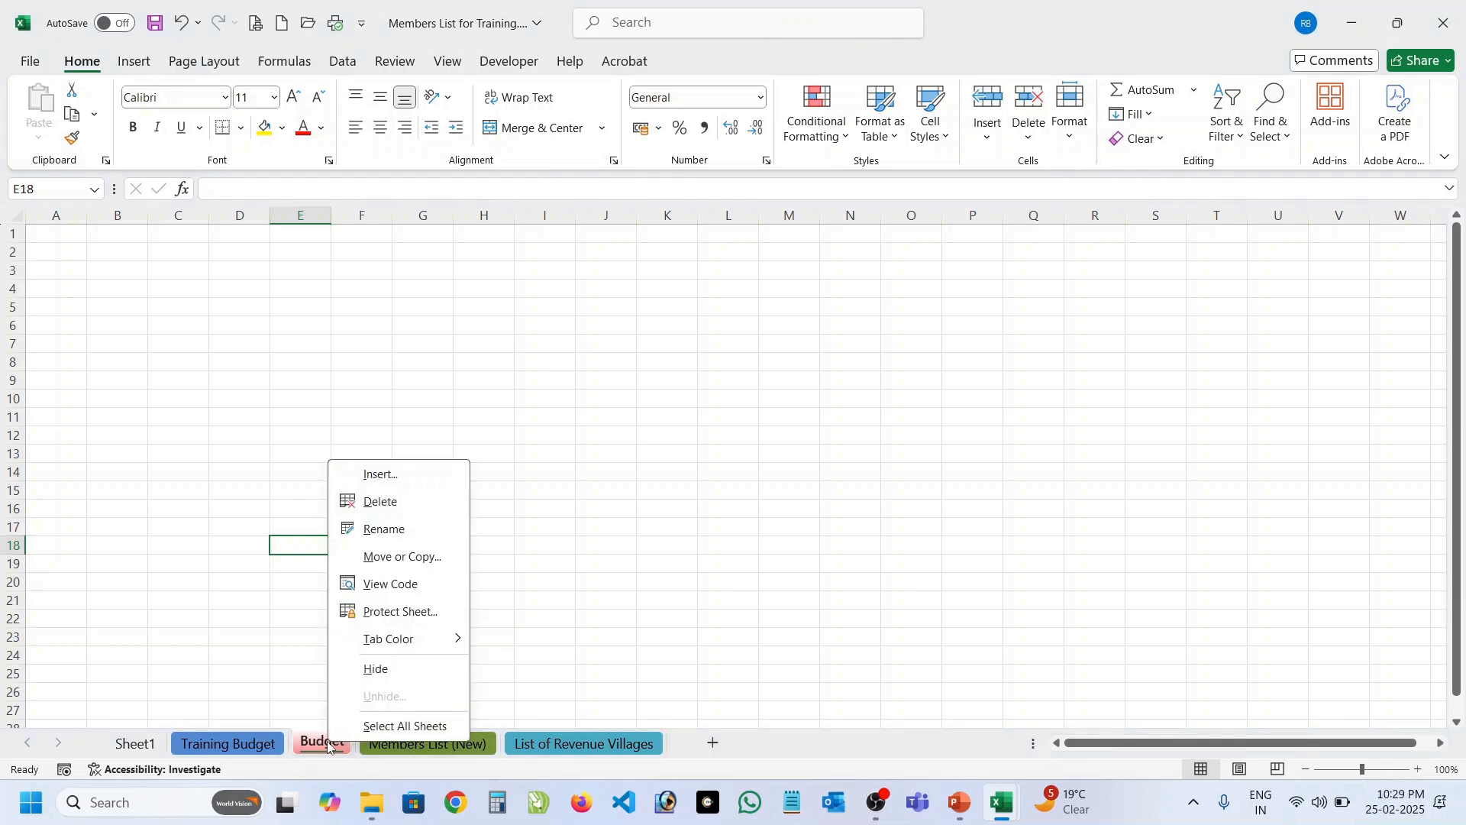
{"action": "left_click", "coordinate": [609, 460]}
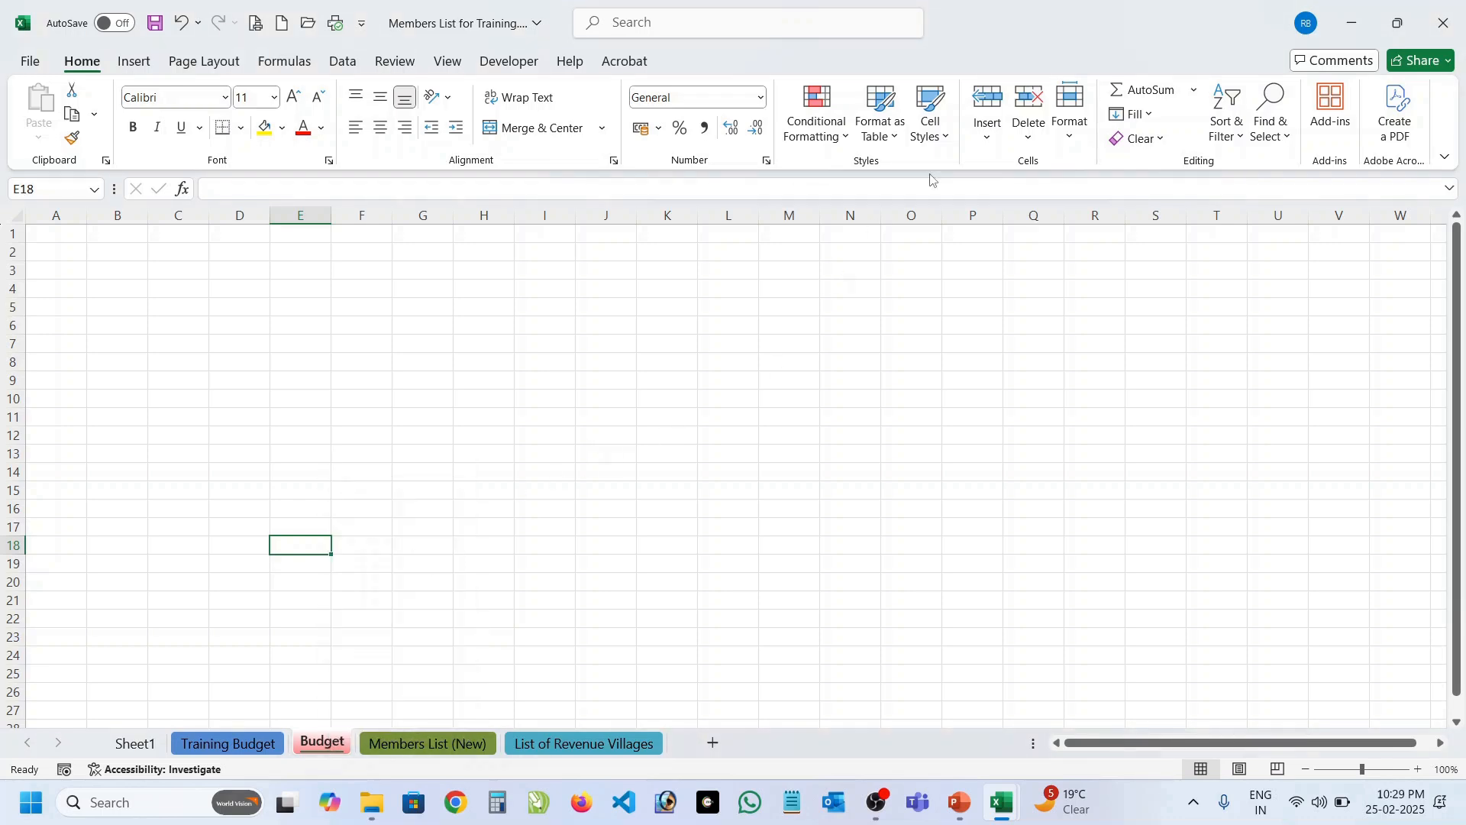
{"action": "left_click", "coordinate": [1029, 136]}
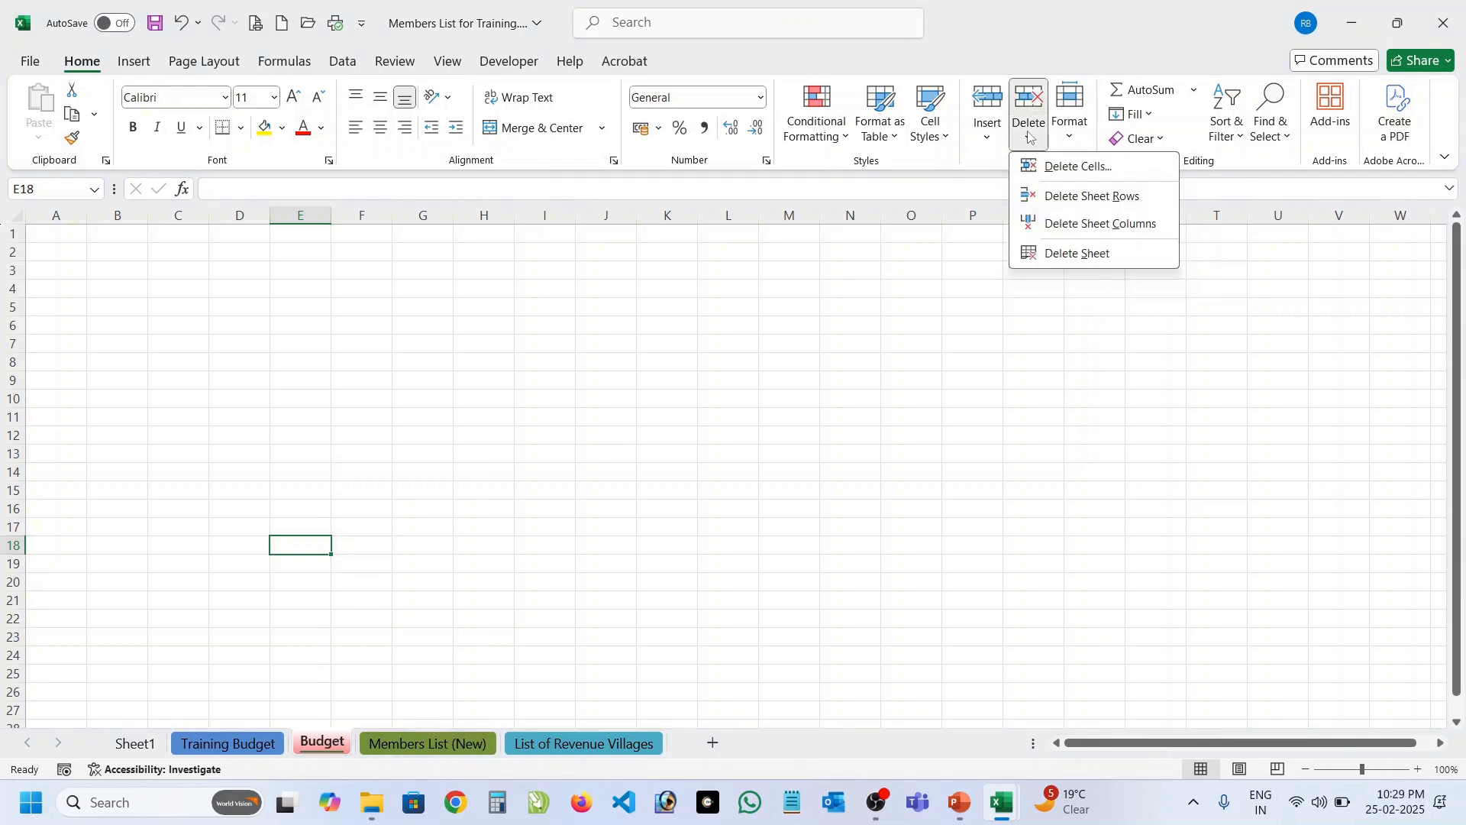
{"action": "left_click", "coordinate": [1068, 255]}
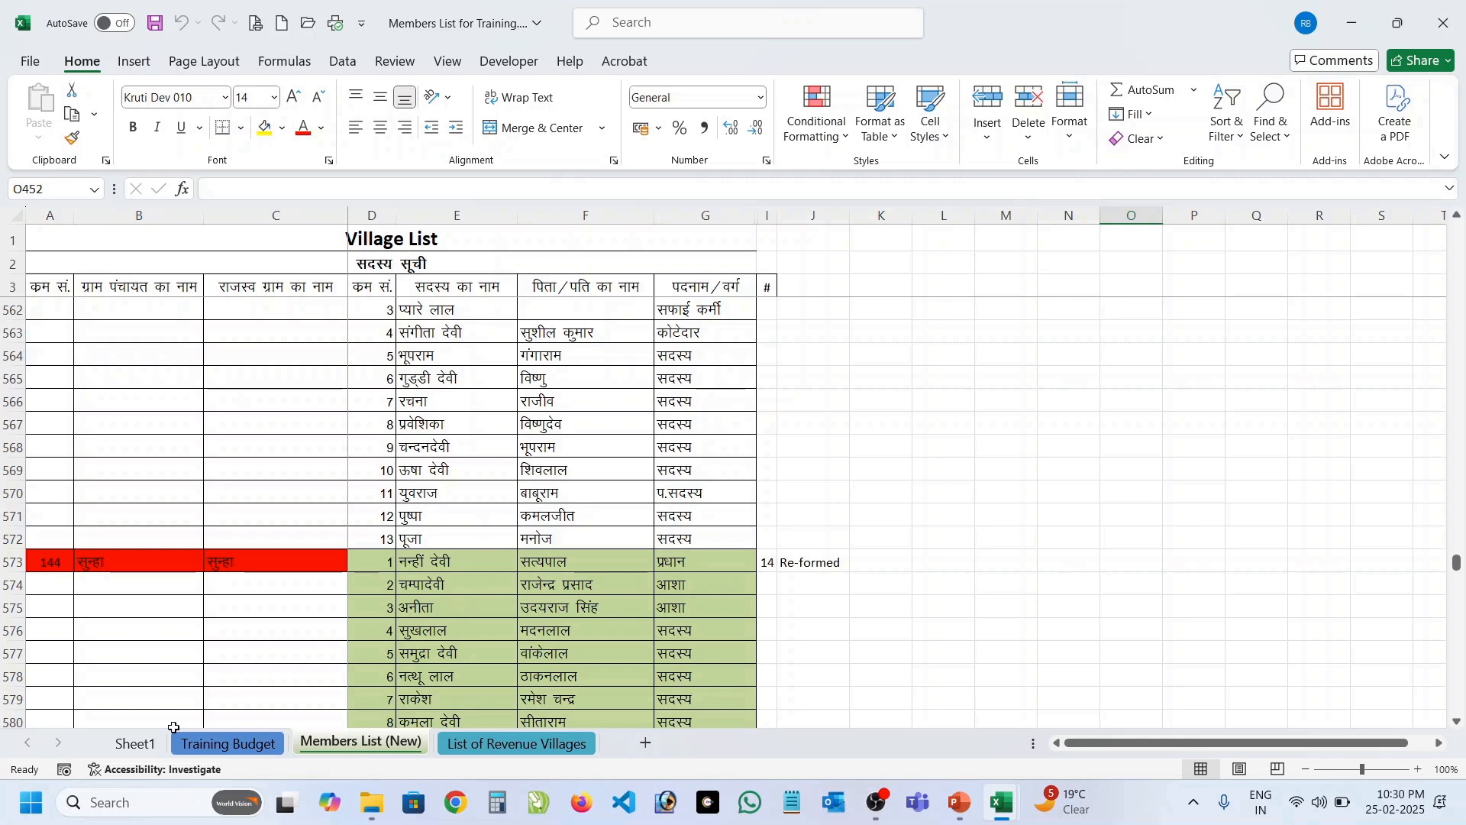
Protect Sheet1 without a password through Format > Protect Sheet.
{"action": "left_click", "coordinate": [155, 746]}
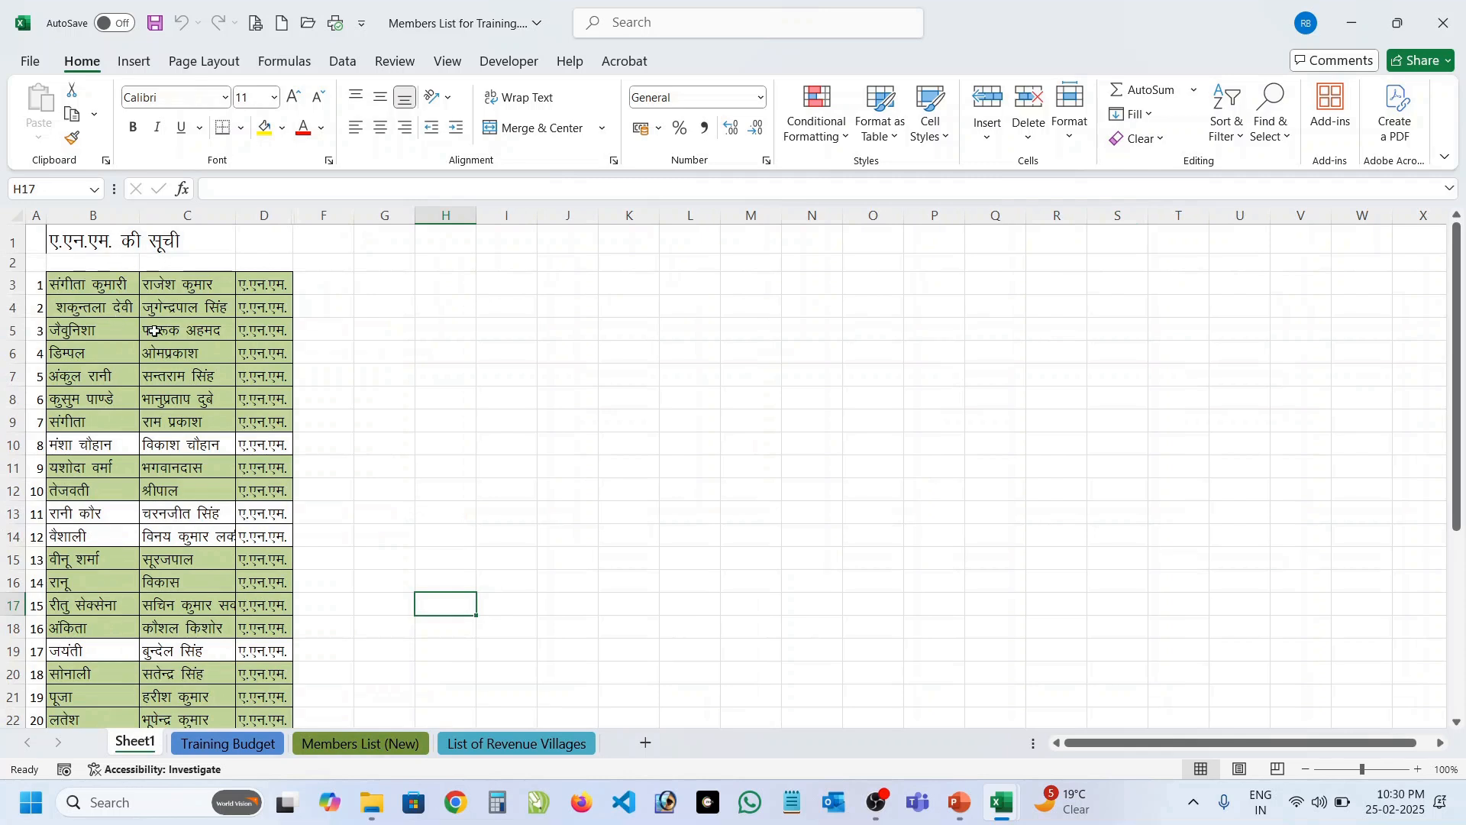
{"action": "right_click", "coordinate": [133, 752]}
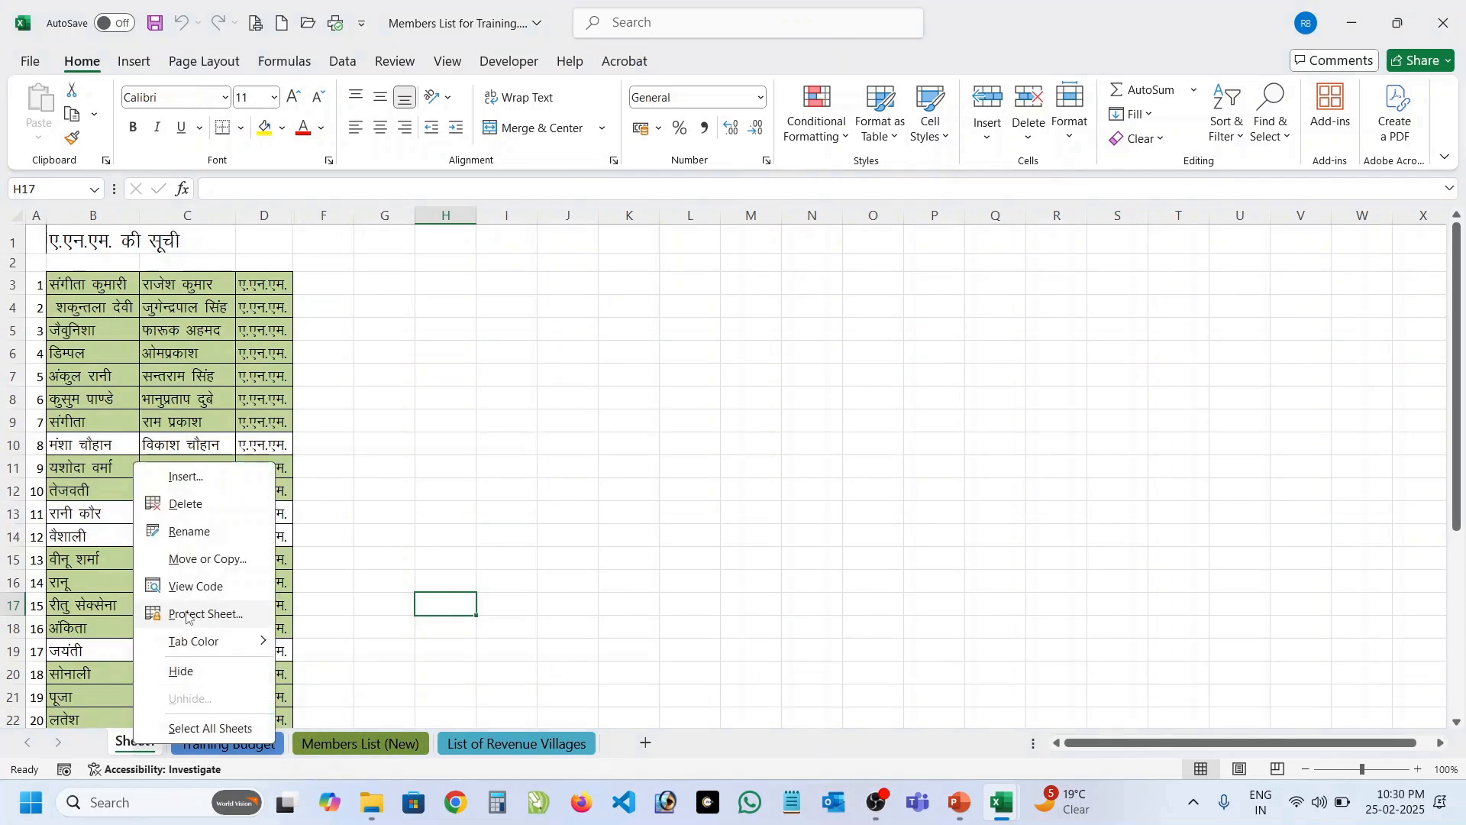
{"action": "left_click", "coordinate": [530, 461]}
{"action": "left_click", "coordinate": [1081, 136]}
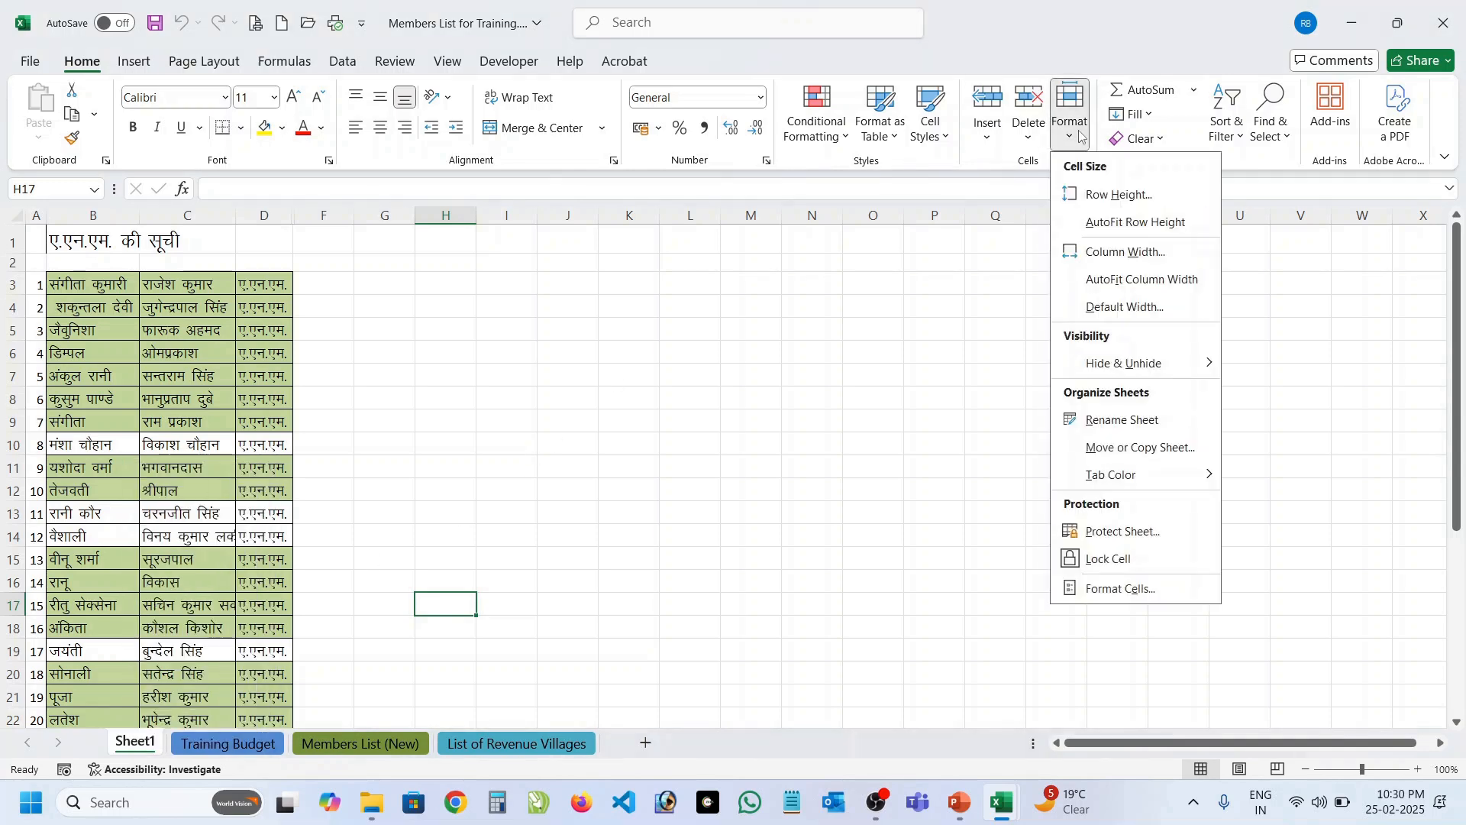
{"action": "left_click", "coordinate": [1129, 534]}
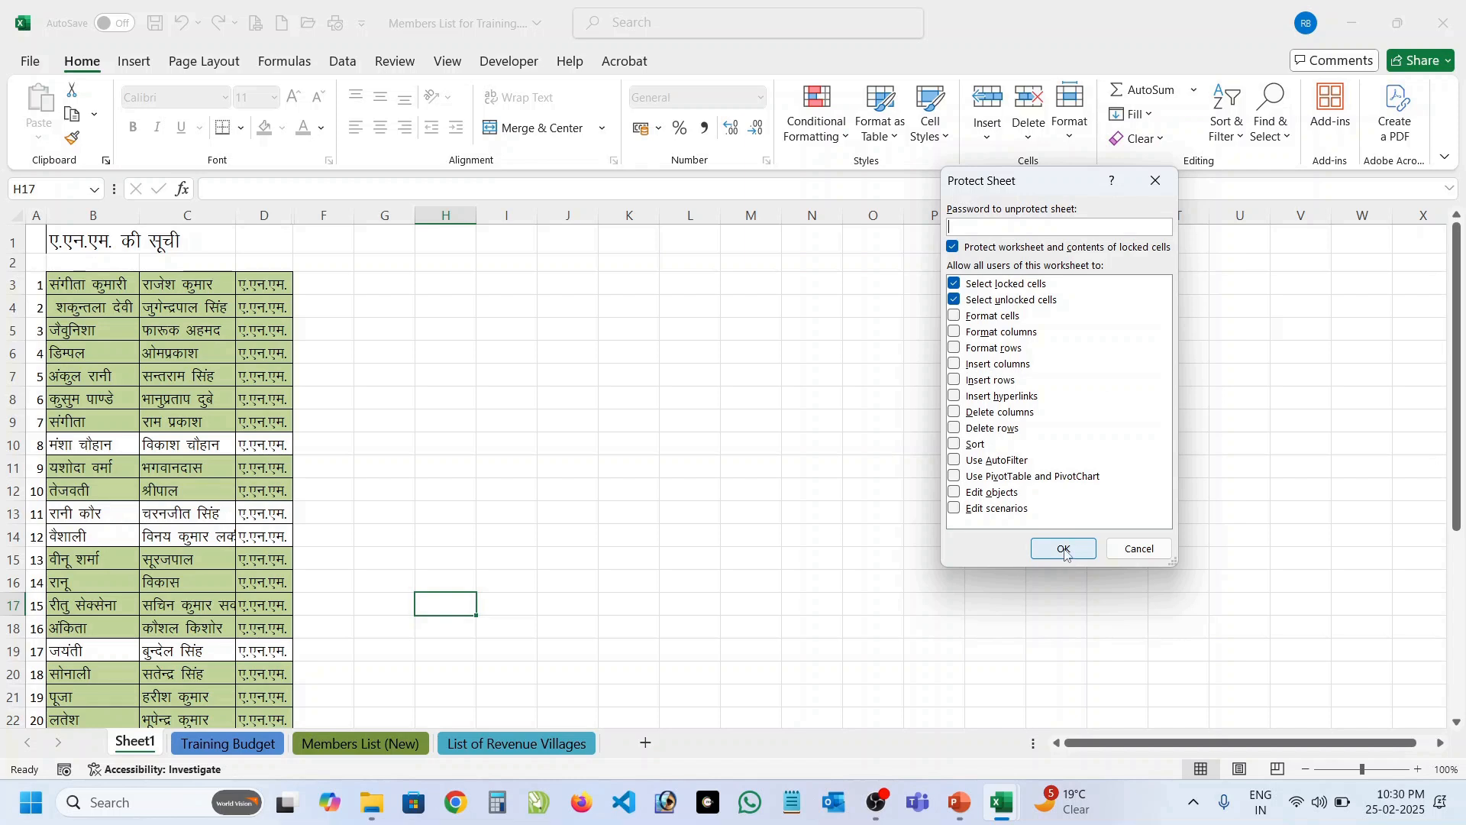
{"action": "left_click", "coordinate": [1067, 548]}
Test the protection by trying to edit two Sheet1 cells and dismissing the warnings.
{"action": "left_click", "coordinate": [371, 394]}
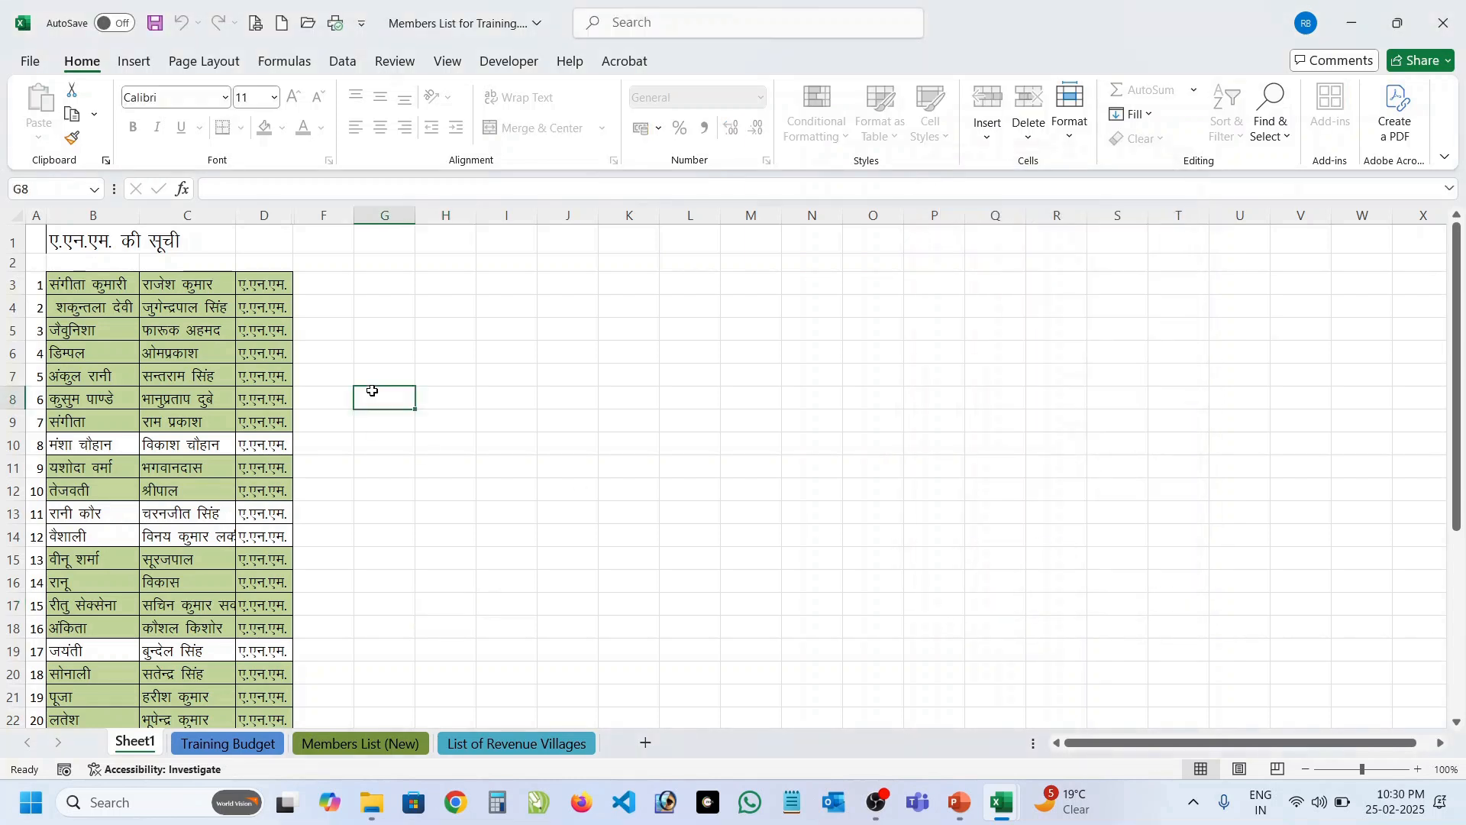
{"action": "double_click", "coordinate": [388, 335]}
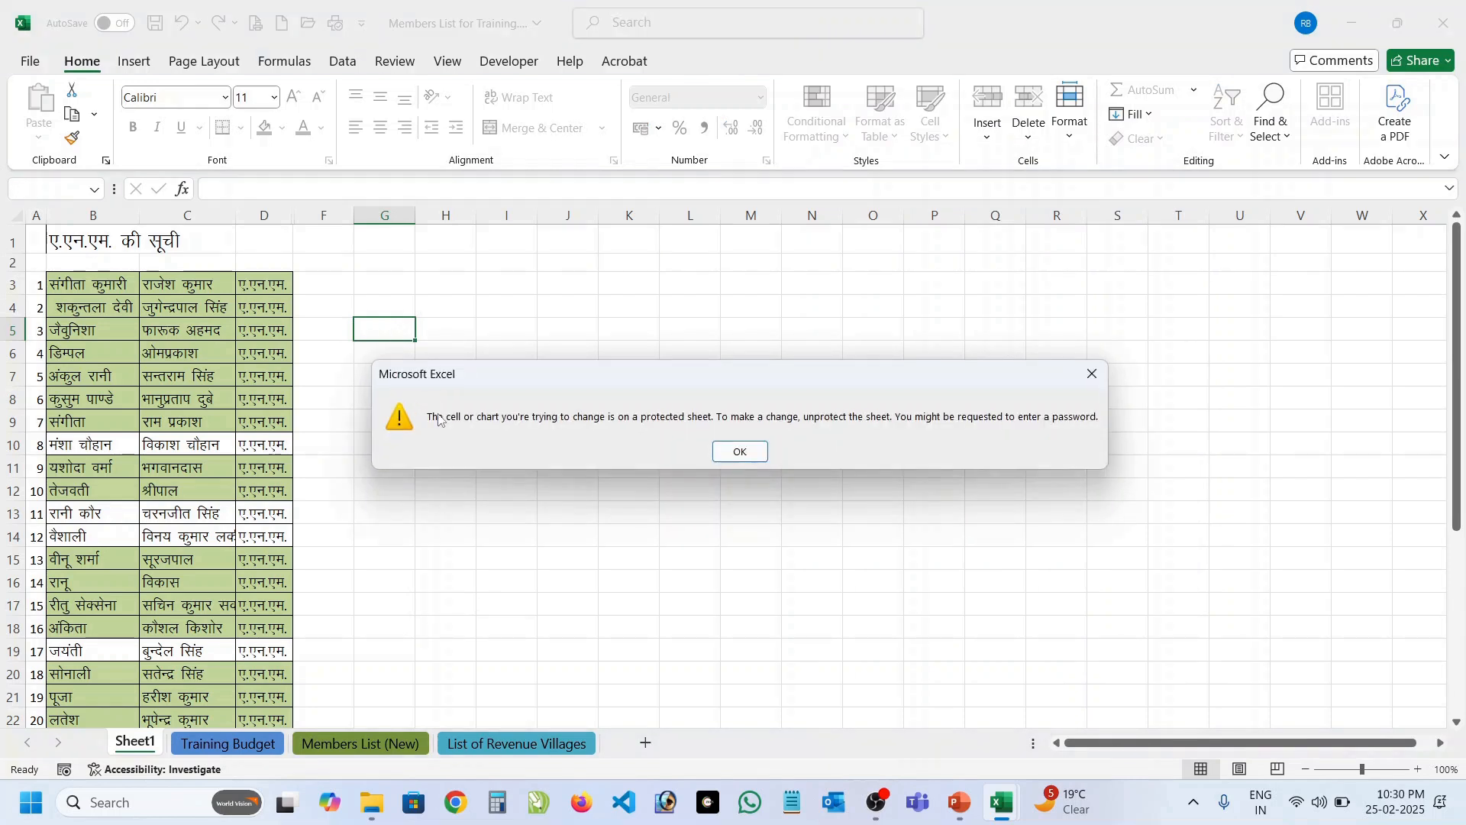
{"action": "left_click", "coordinate": [740, 451]}
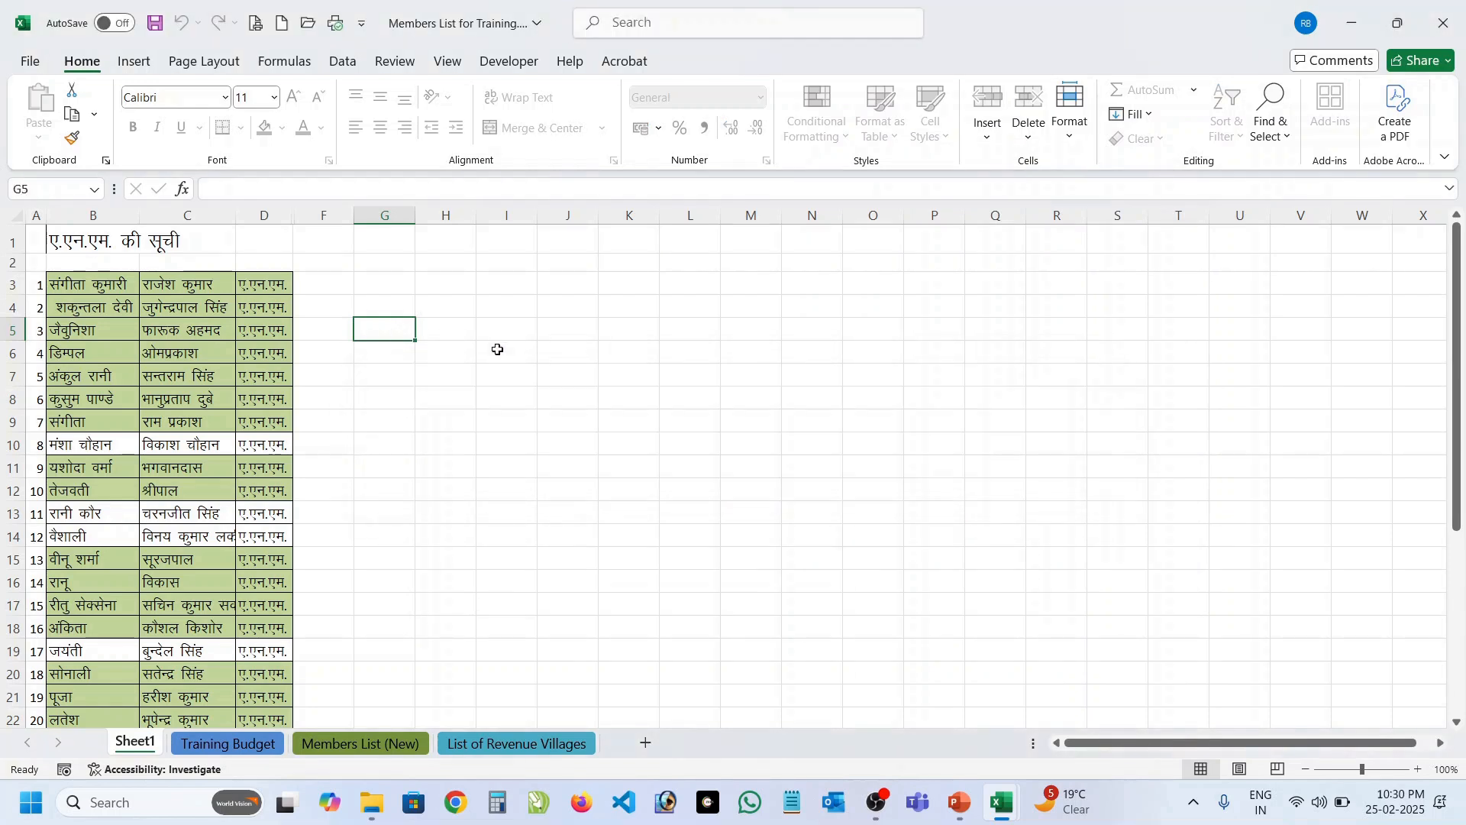
{"action": "left_click", "coordinate": [503, 333]}
{"action": "double_click", "coordinate": [503, 333]}
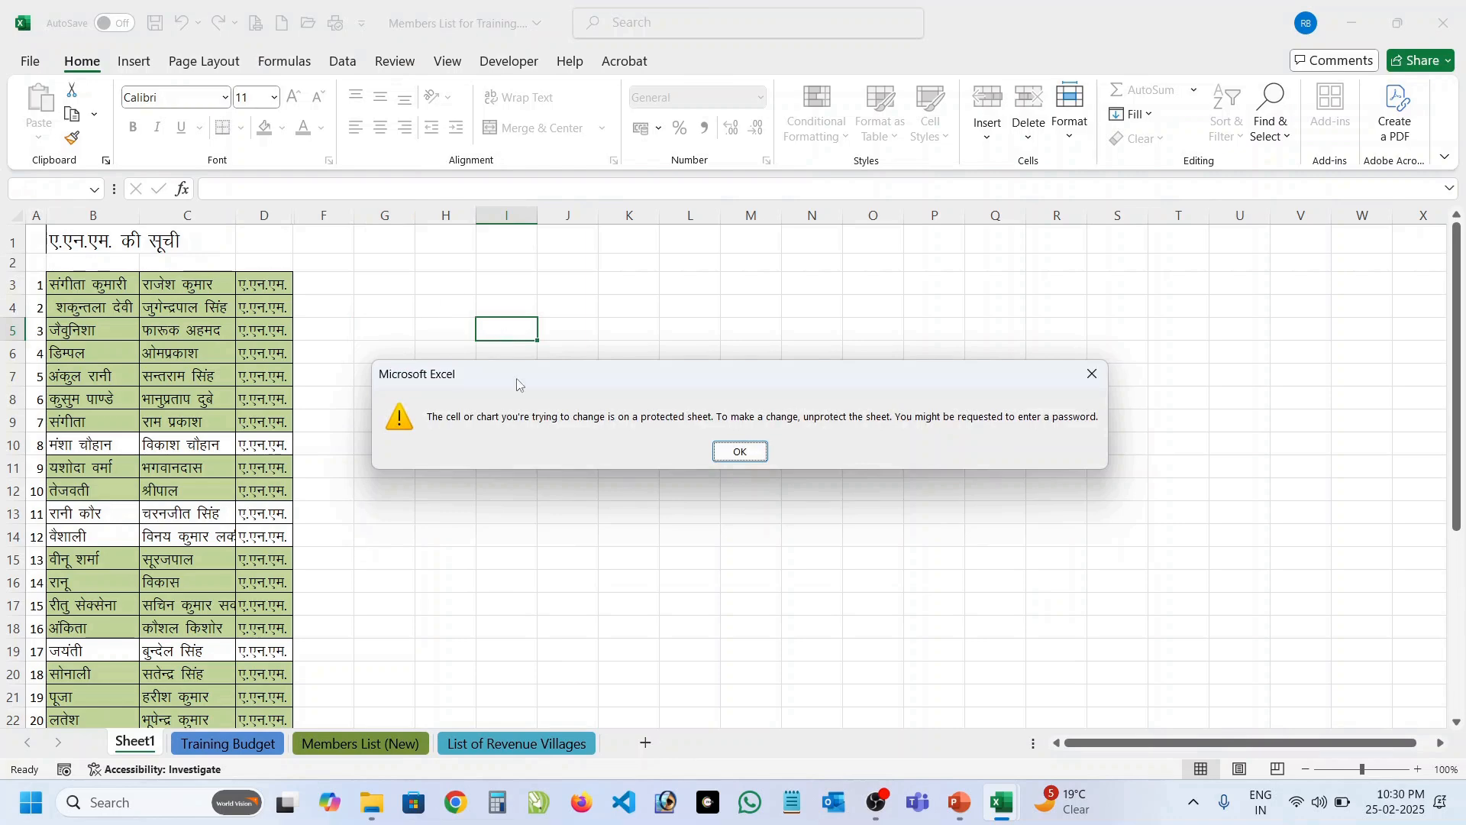
{"action": "left_click", "coordinate": [743, 451]}
{"action": "left_click", "coordinate": [242, 747]}
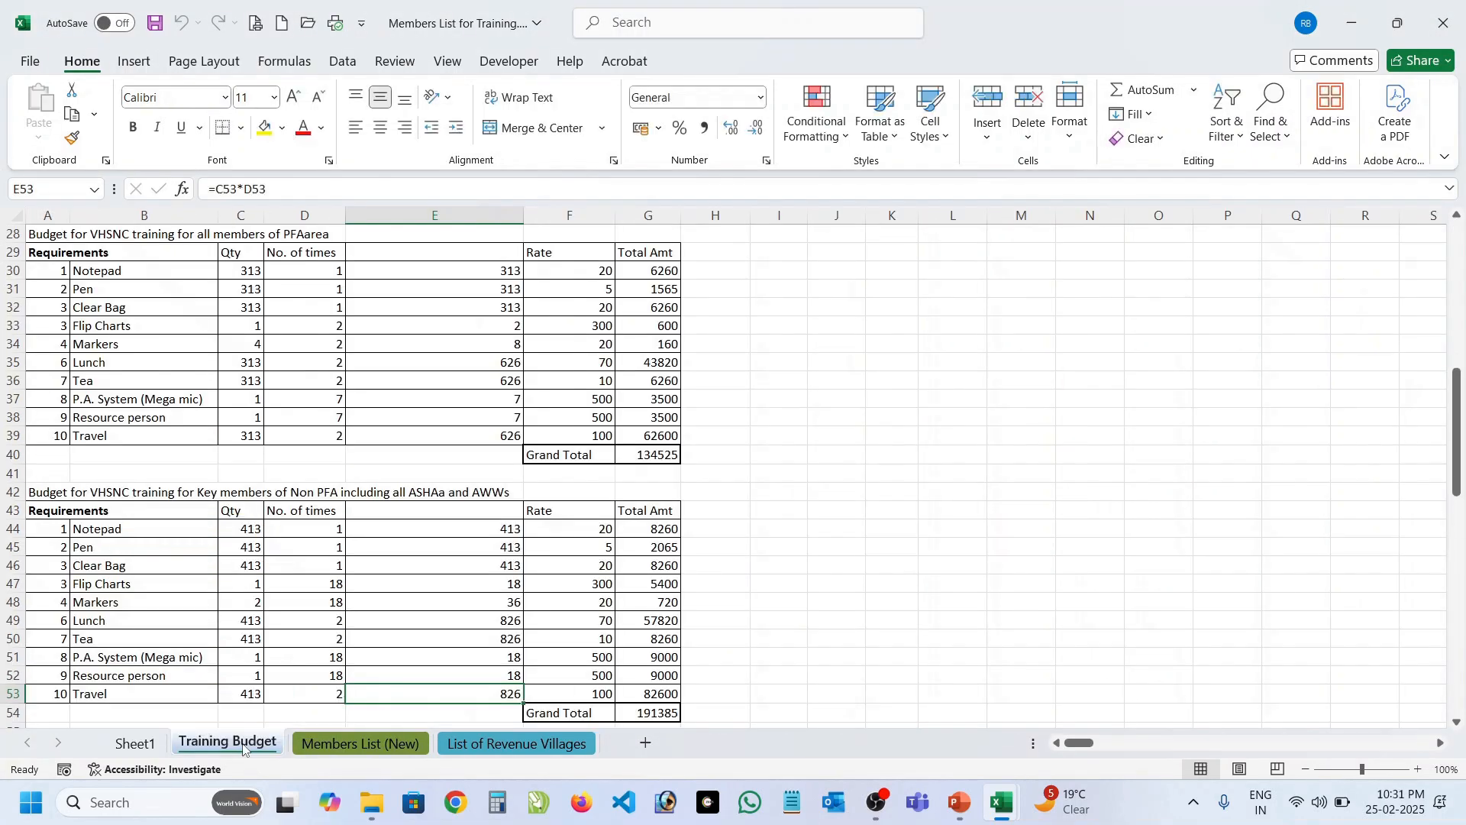
{"action": "left_click", "coordinate": [136, 745]}
{"action": "left_click", "coordinate": [449, 397]}
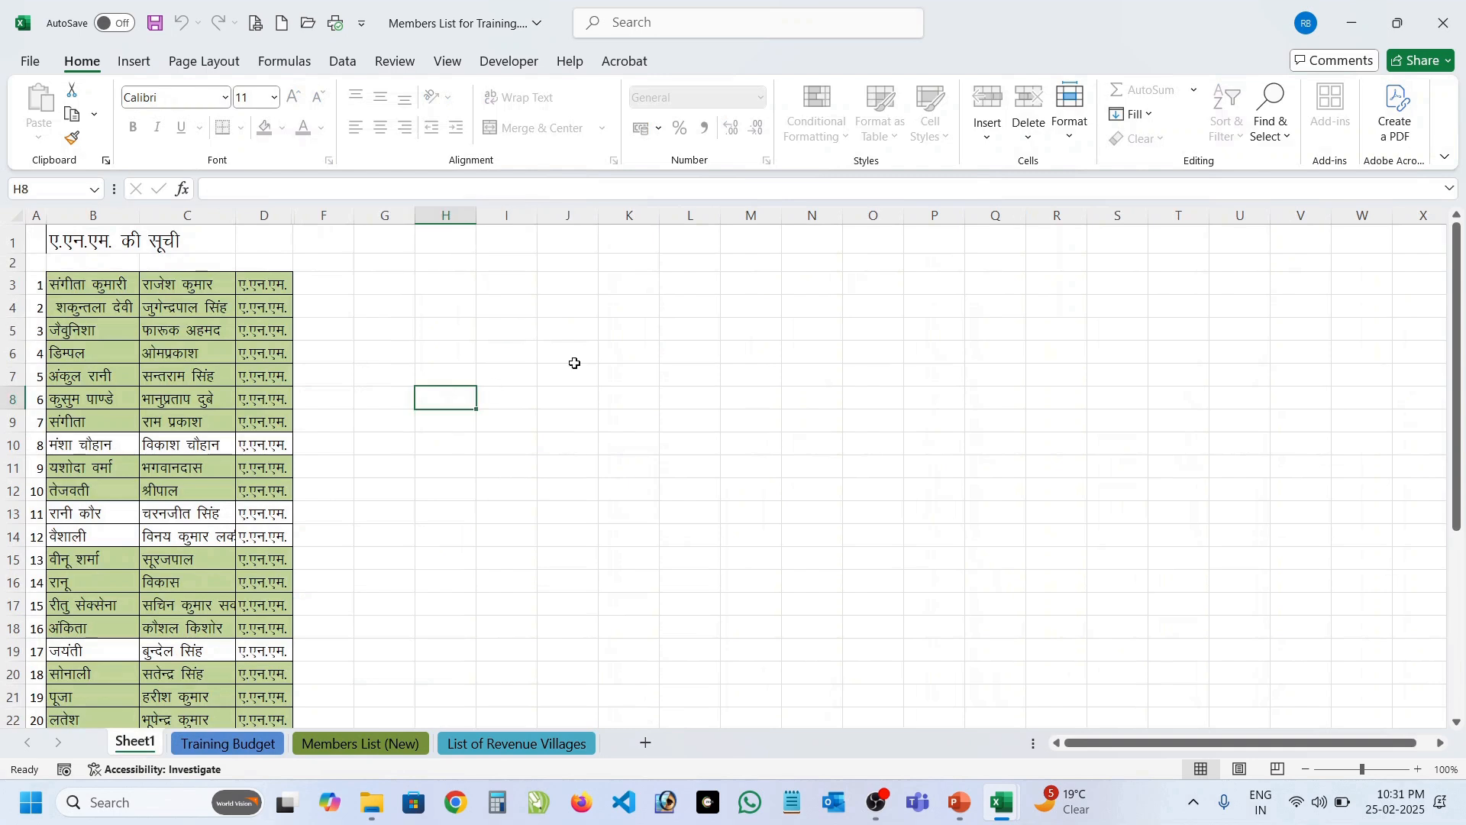
Unprotect Sheet1, enter test text 'uyguyguy' and 'igiy' in I6 and I7, then undo them.
{"action": "left_click", "coordinate": [1071, 136]}
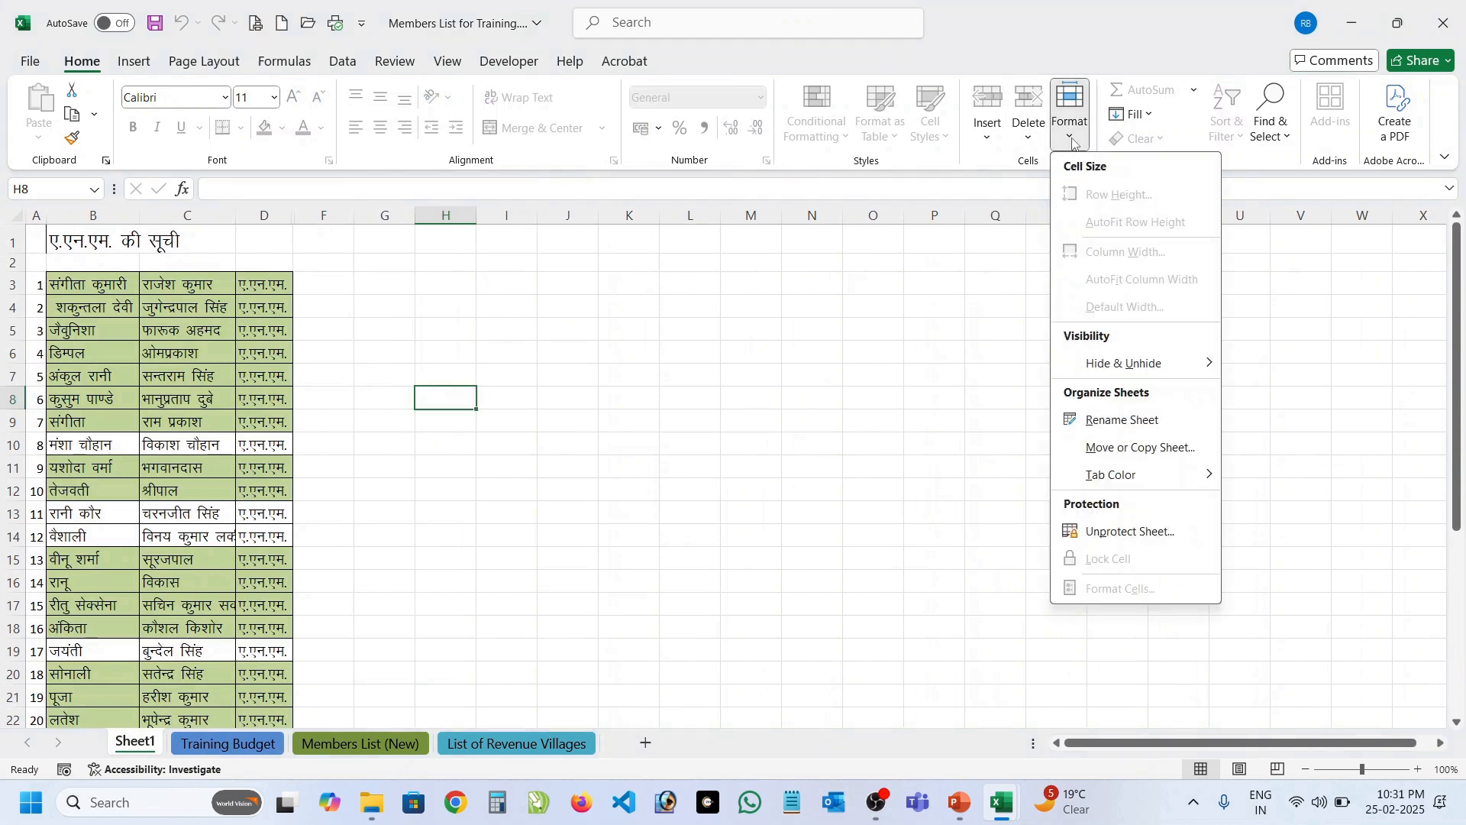
{"action": "left_click", "coordinate": [1130, 530]}
{"action": "left_click", "coordinate": [506, 398]}
{"action": "double_click", "coordinate": [506, 346]}
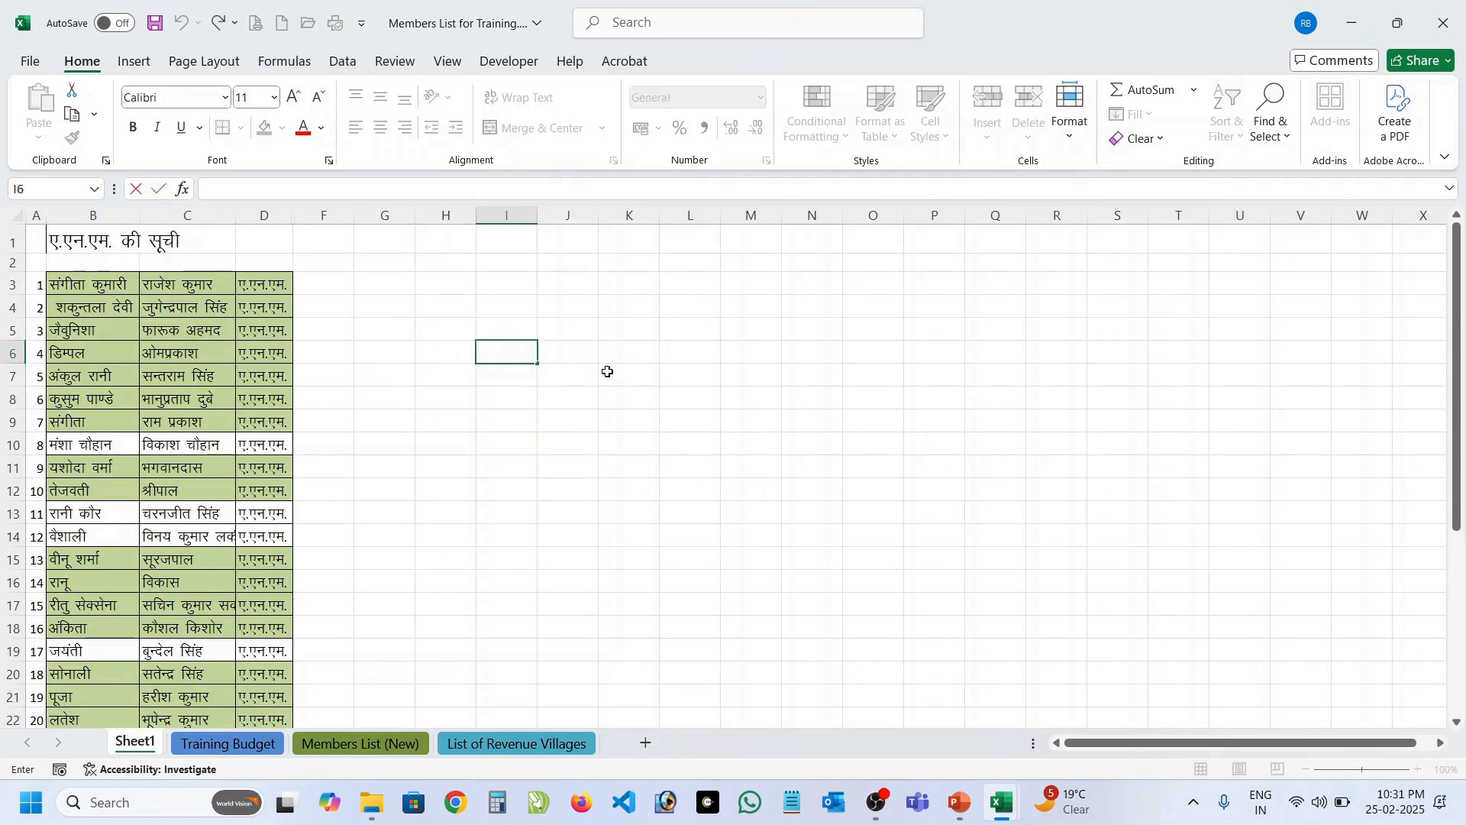
{"action": "type", "text": "uyguyguy"}
{"action": "key", "text": "Return"}
{"action": "type", "text": "igiy"}
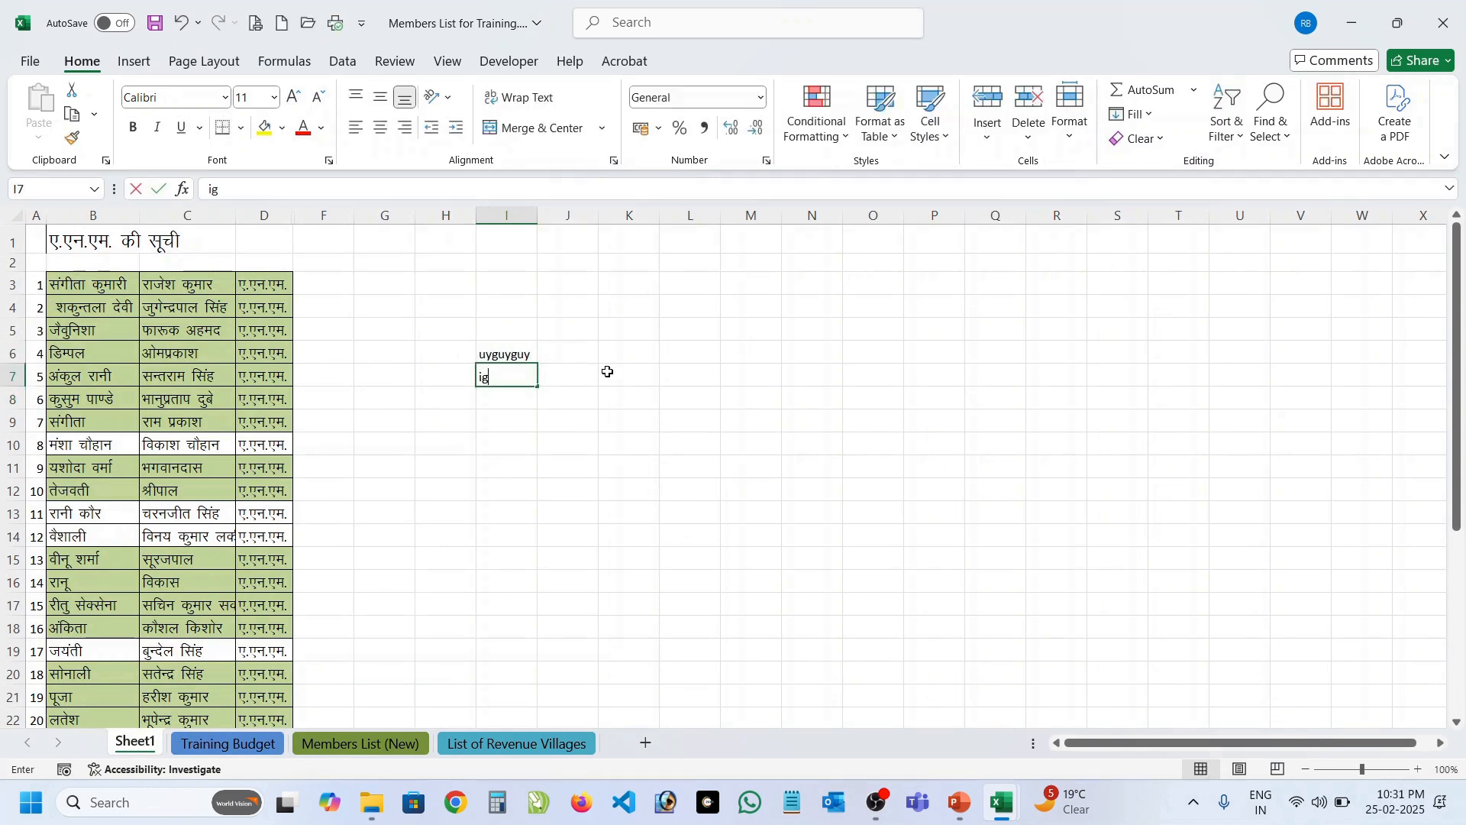
{"action": "key", "text": "Return"}
{"action": "key", "text": "ctrl+z"}
{"action": "key", "text": "ctrl+z"}
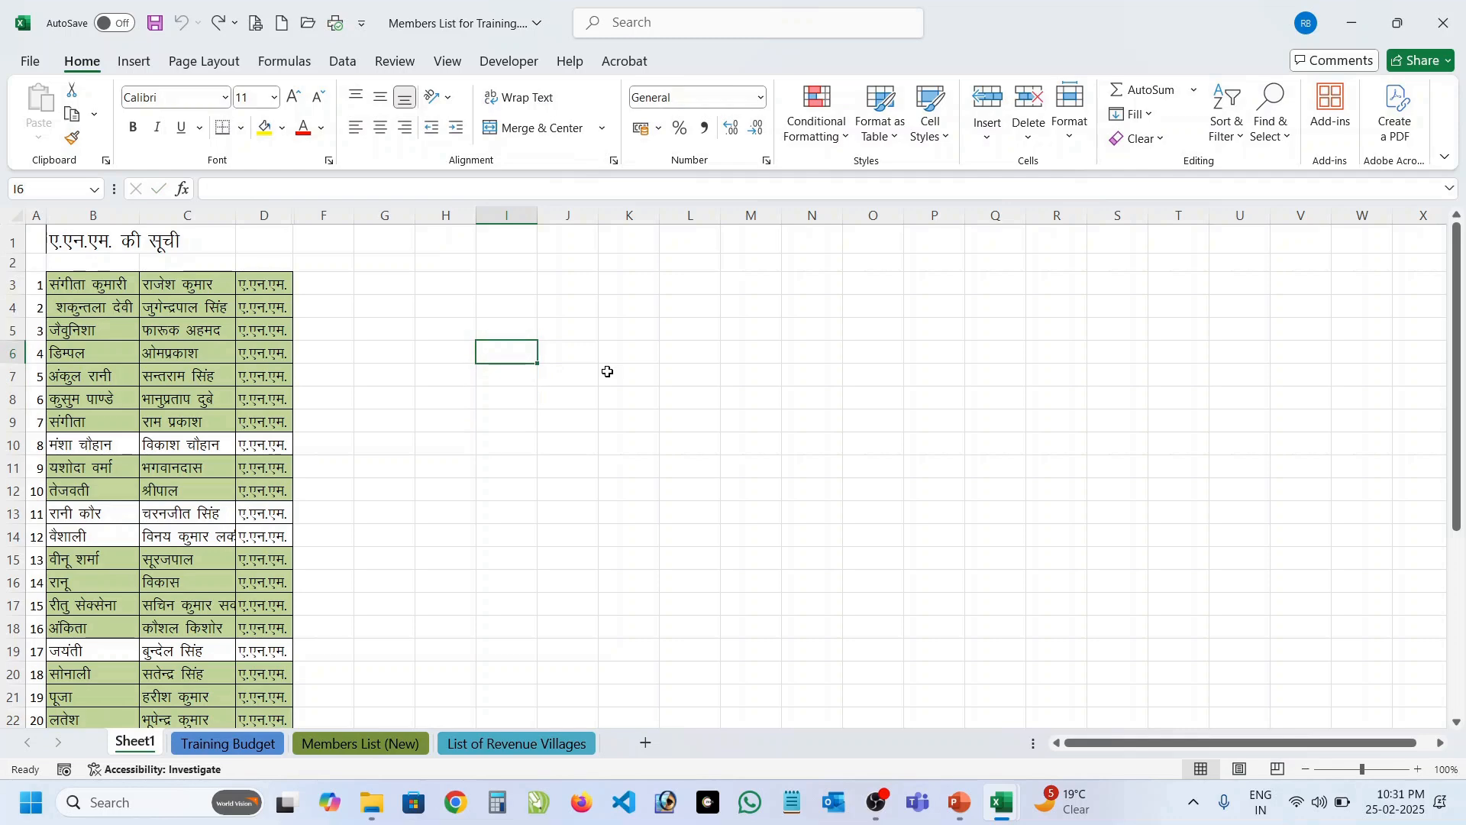
Protect Sheet1 with a password, re-entering it to confirm.
{"action": "left_click", "coordinate": [1077, 147]}
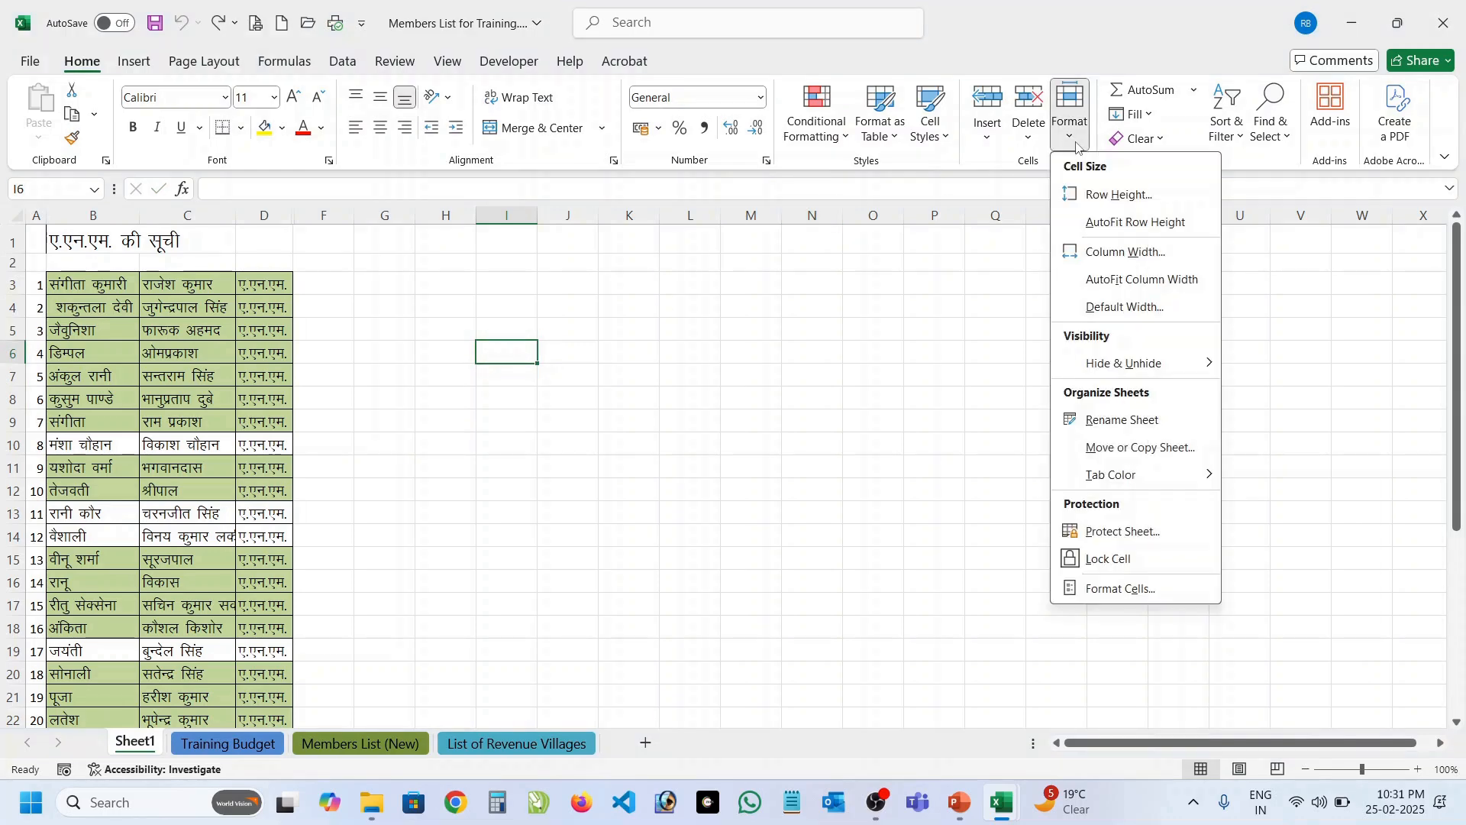
{"action": "left_click", "coordinate": [1116, 544]}
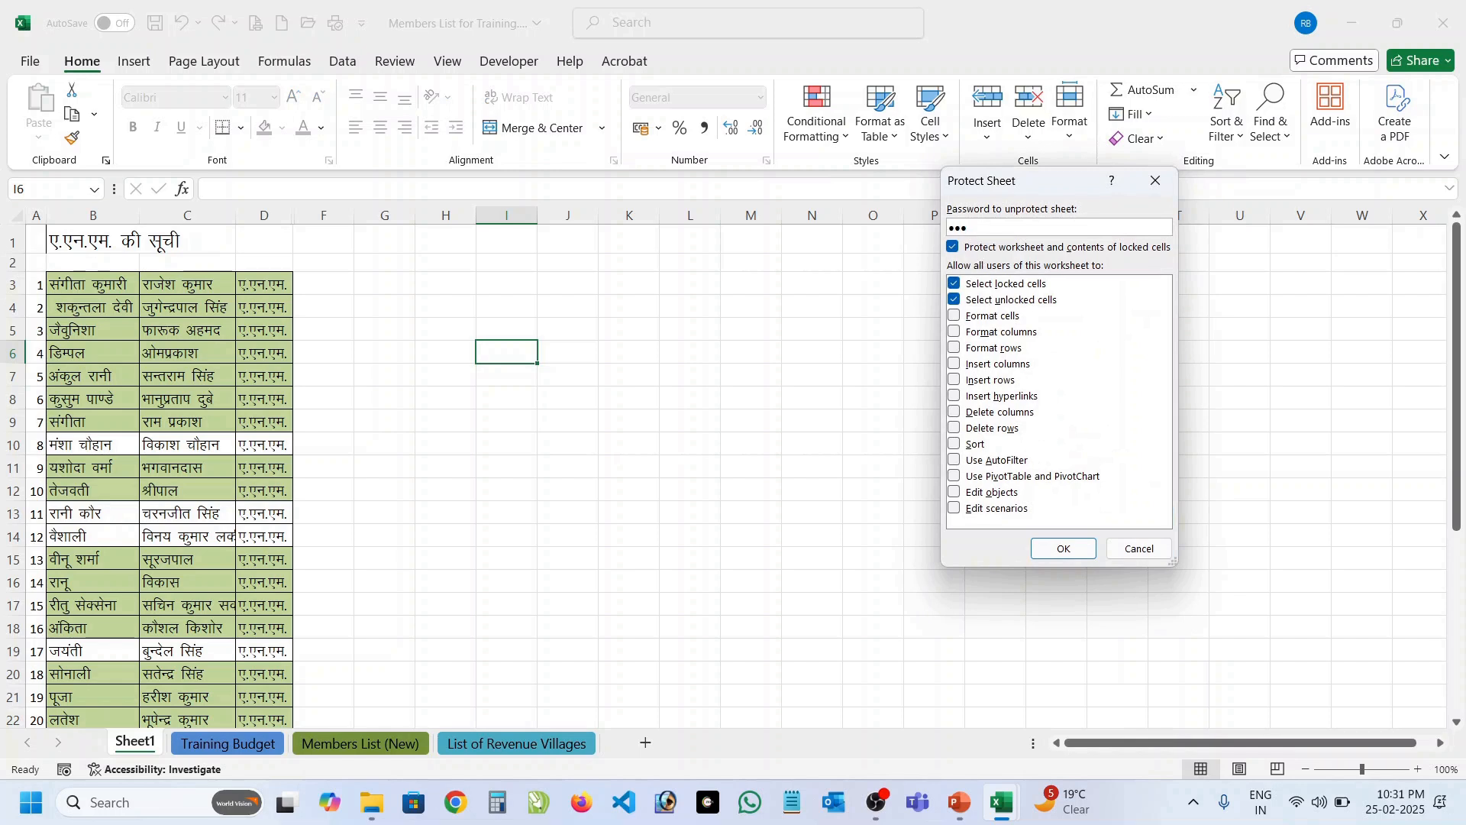
{"action": "left_click", "coordinate": [1065, 548]}
{"action": "type", "text": "••"}
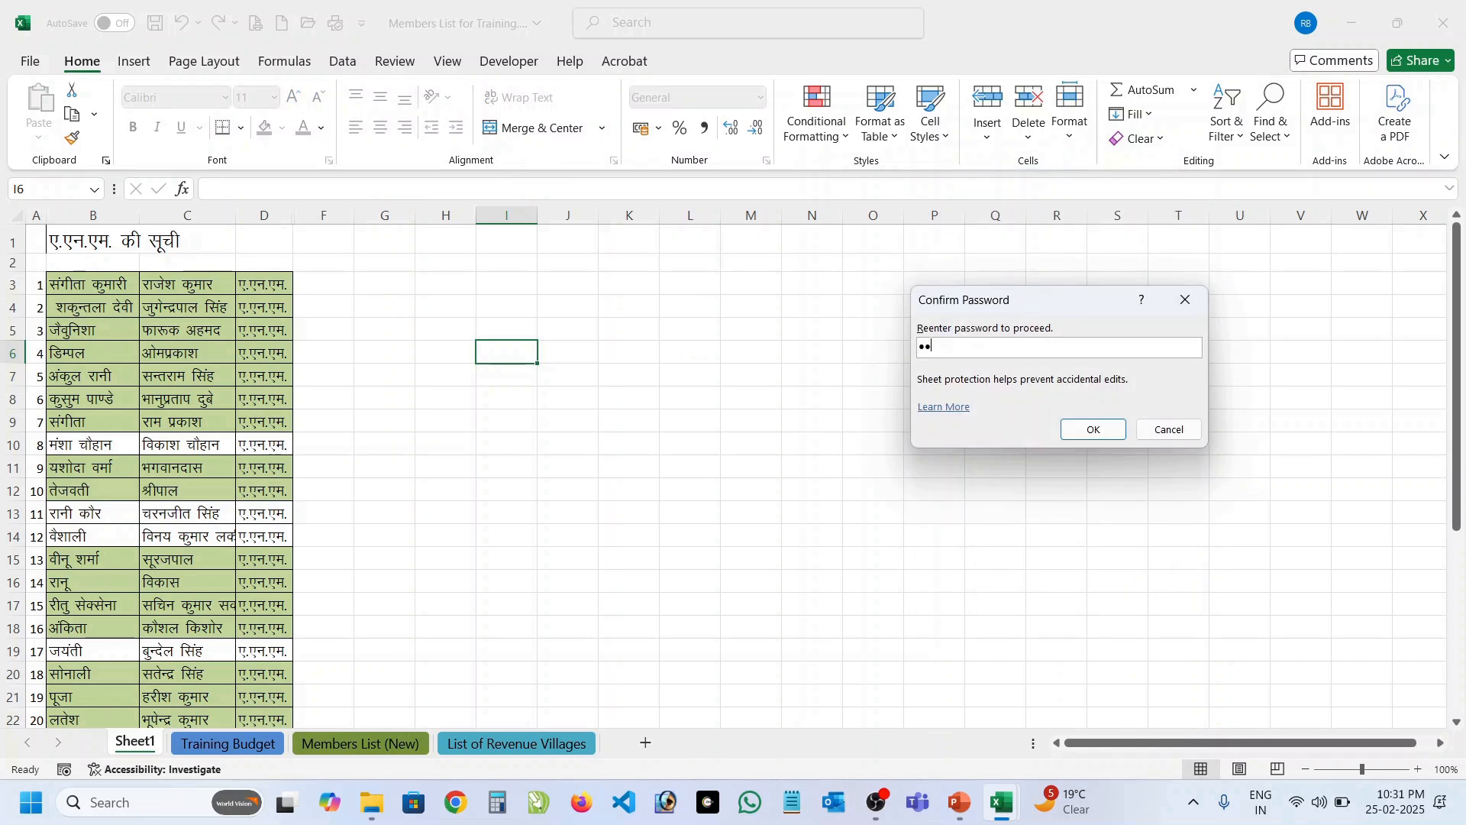
{"action": "type", "text": "•"}
{"action": "left_click", "coordinate": [1092, 430]}
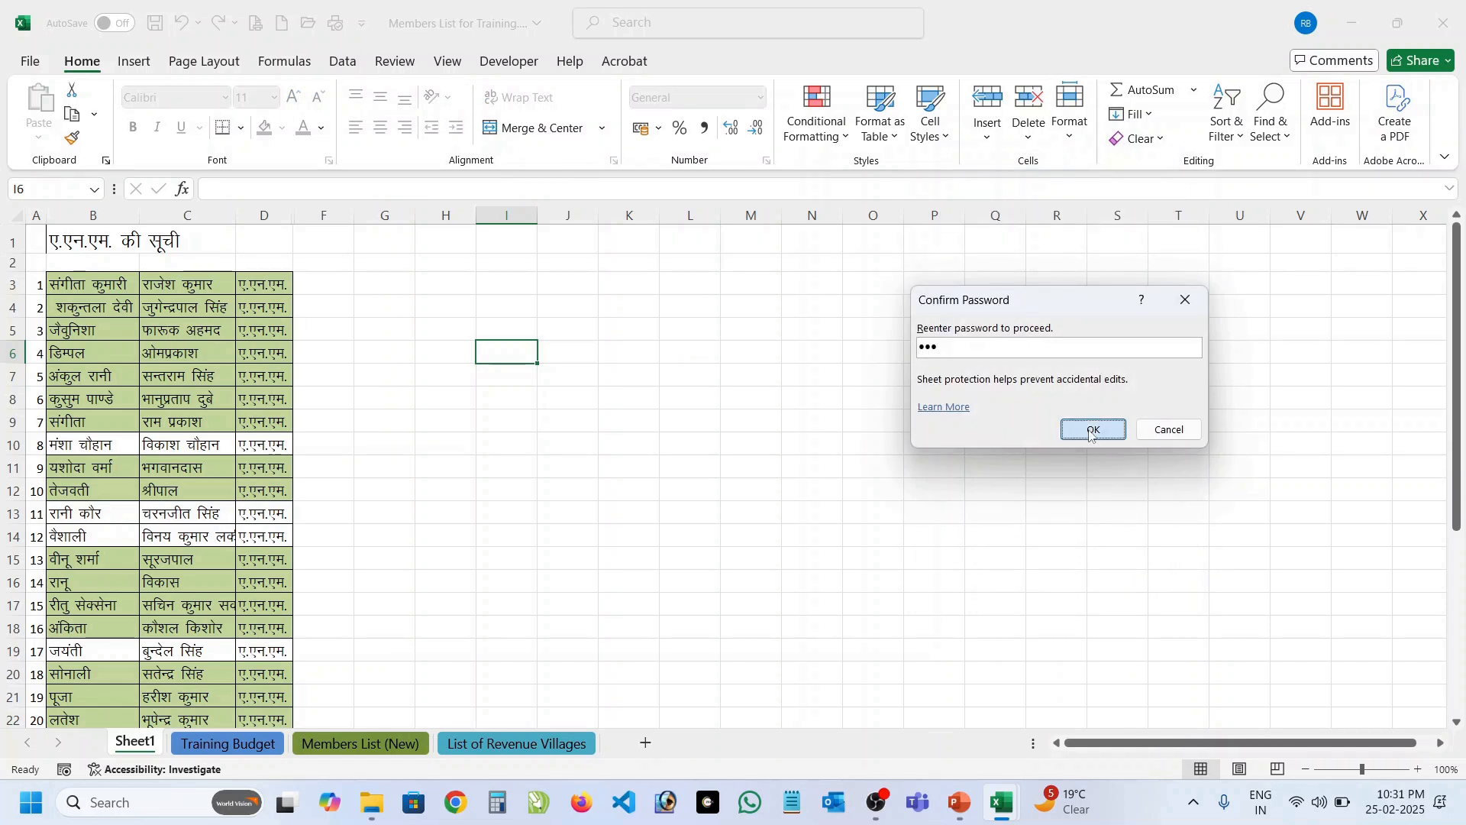
Try editing several cells on the protected sheet, including J7, and dismiss the protection warnings.
{"action": "left_click", "coordinate": [565, 443]}
{"action": "double_click", "coordinate": [524, 396]}
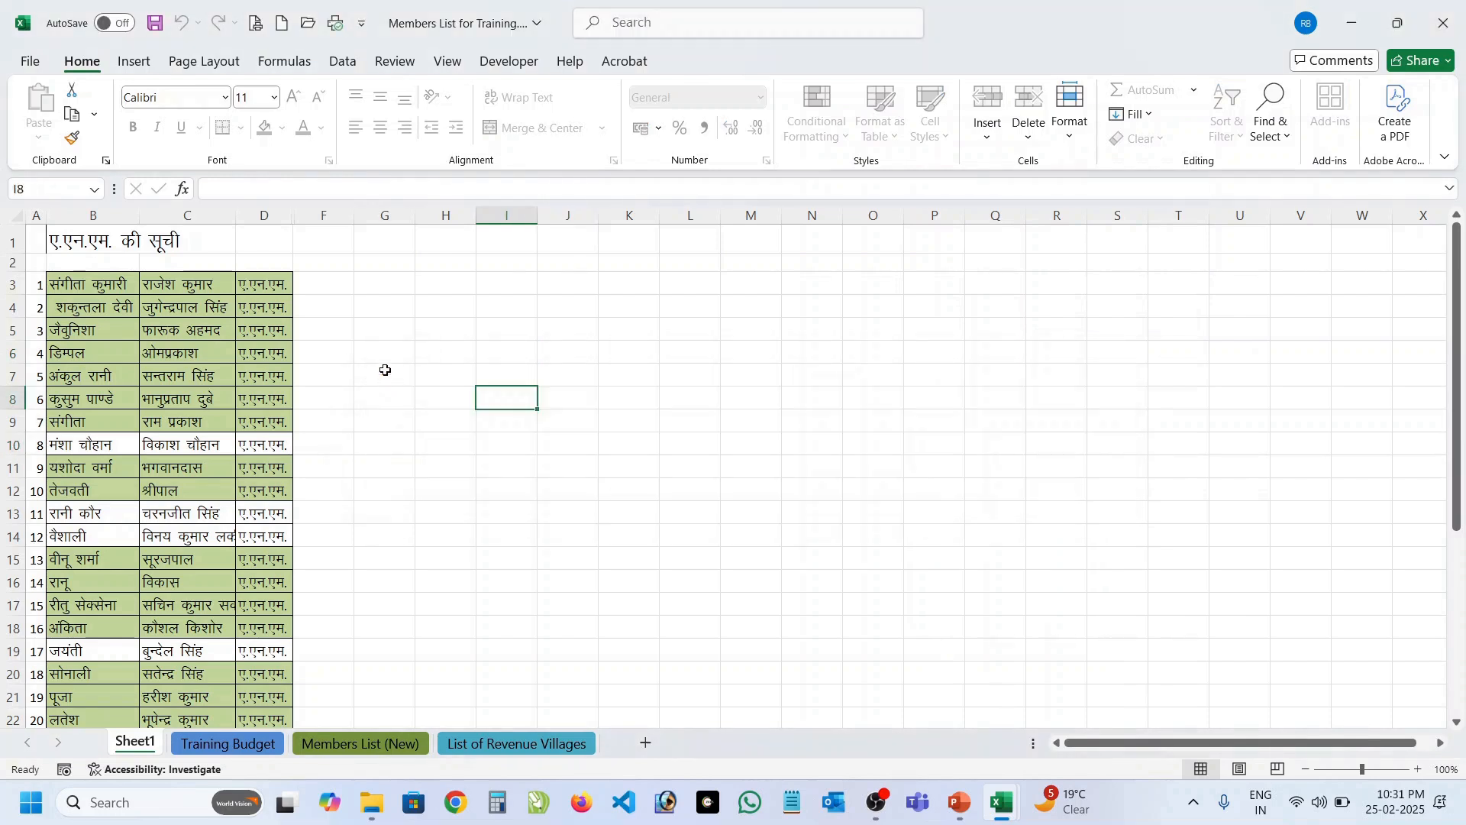
{"action": "double_click", "coordinate": [382, 351]}
{"action": "left_click", "coordinate": [739, 451]}
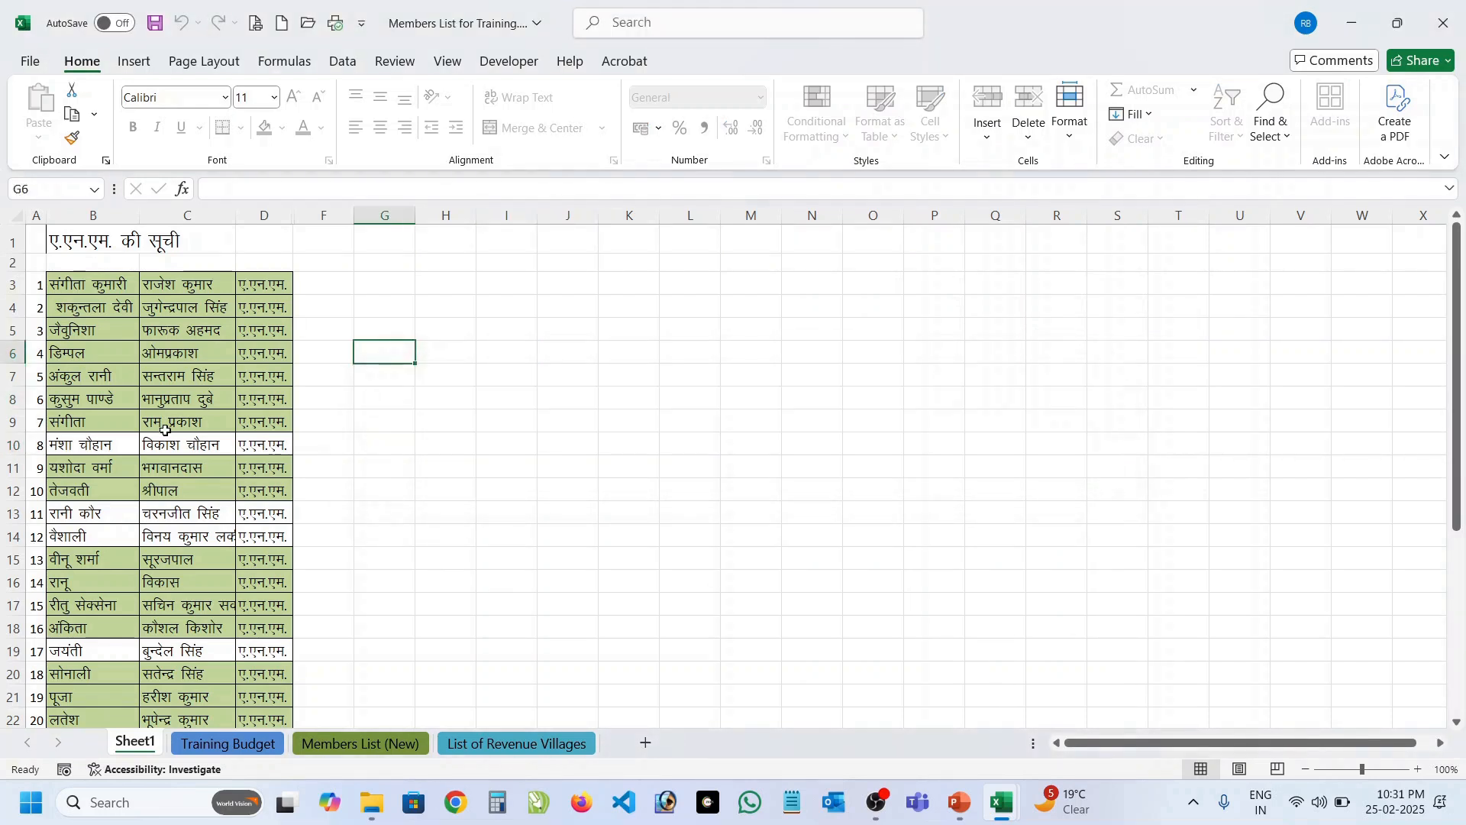
{"action": "left_click", "coordinate": [557, 339]}
{"action": "double_click", "coordinate": [587, 377]}
{"action": "left_click", "coordinate": [725, 452]}
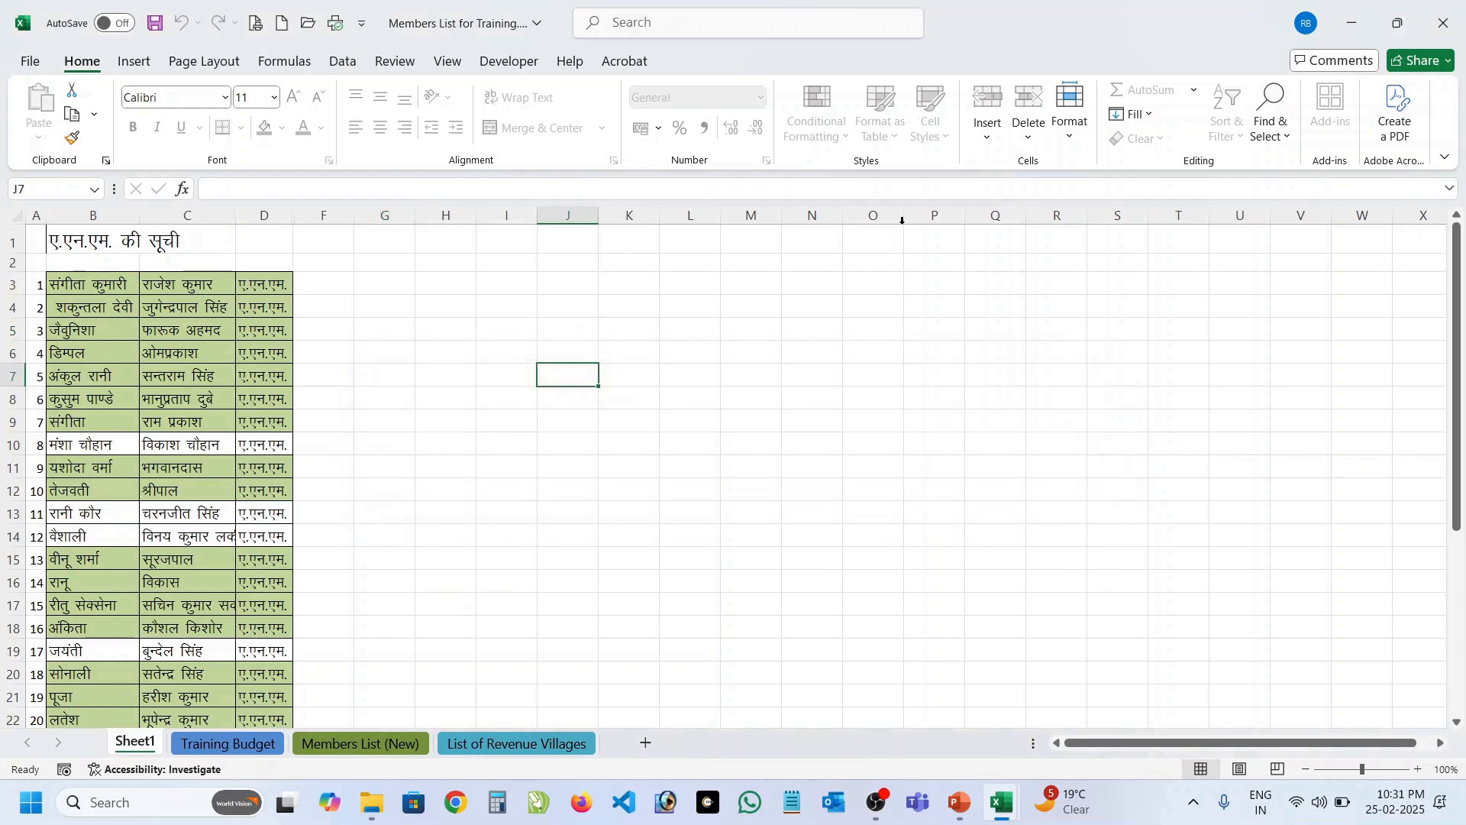
Remove Sheet1's protection by entering the sheet password.
{"action": "left_click", "coordinate": [1072, 139]}
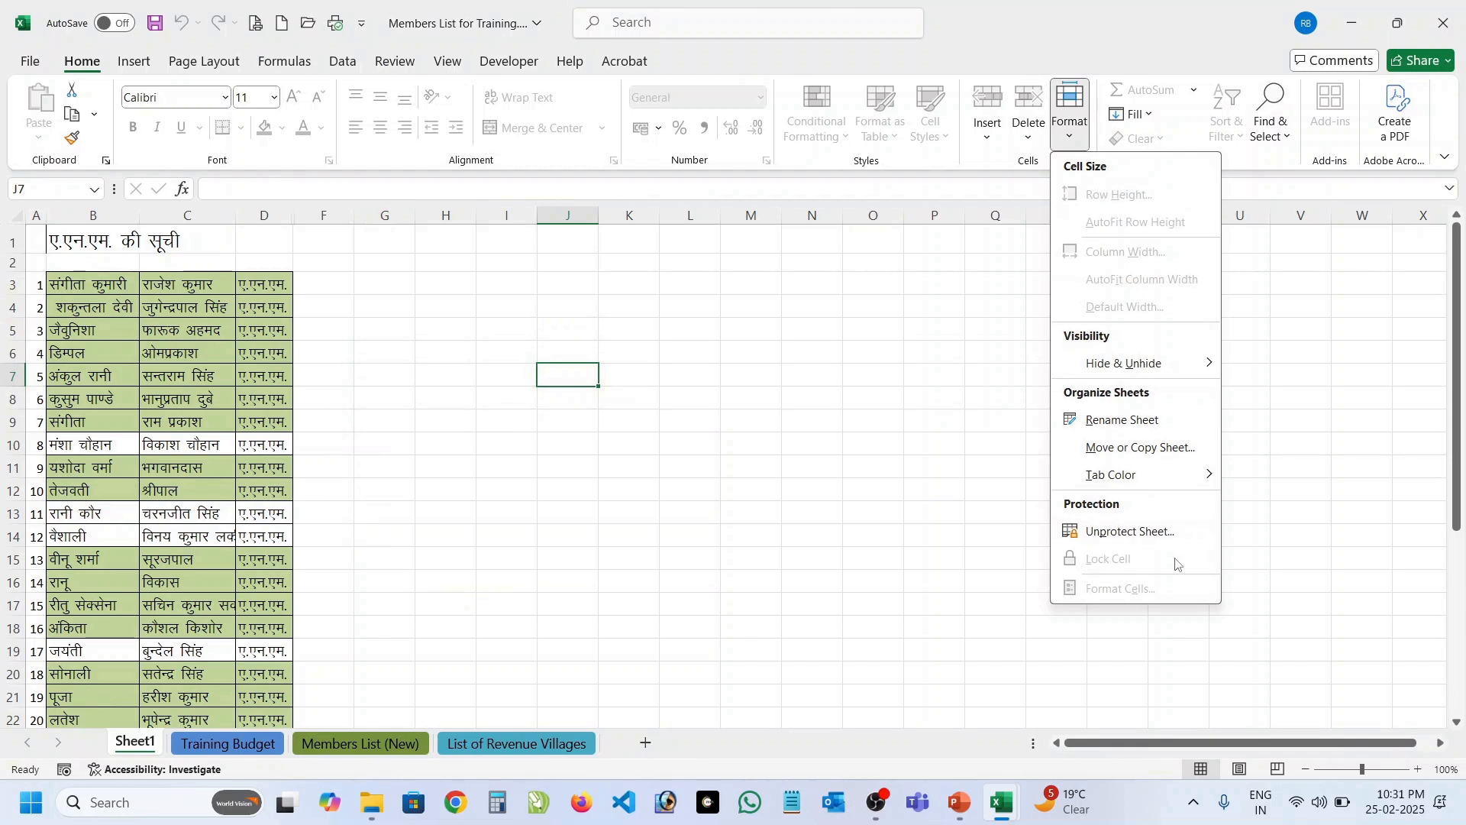
{"action": "left_click", "coordinate": [1144, 532]}
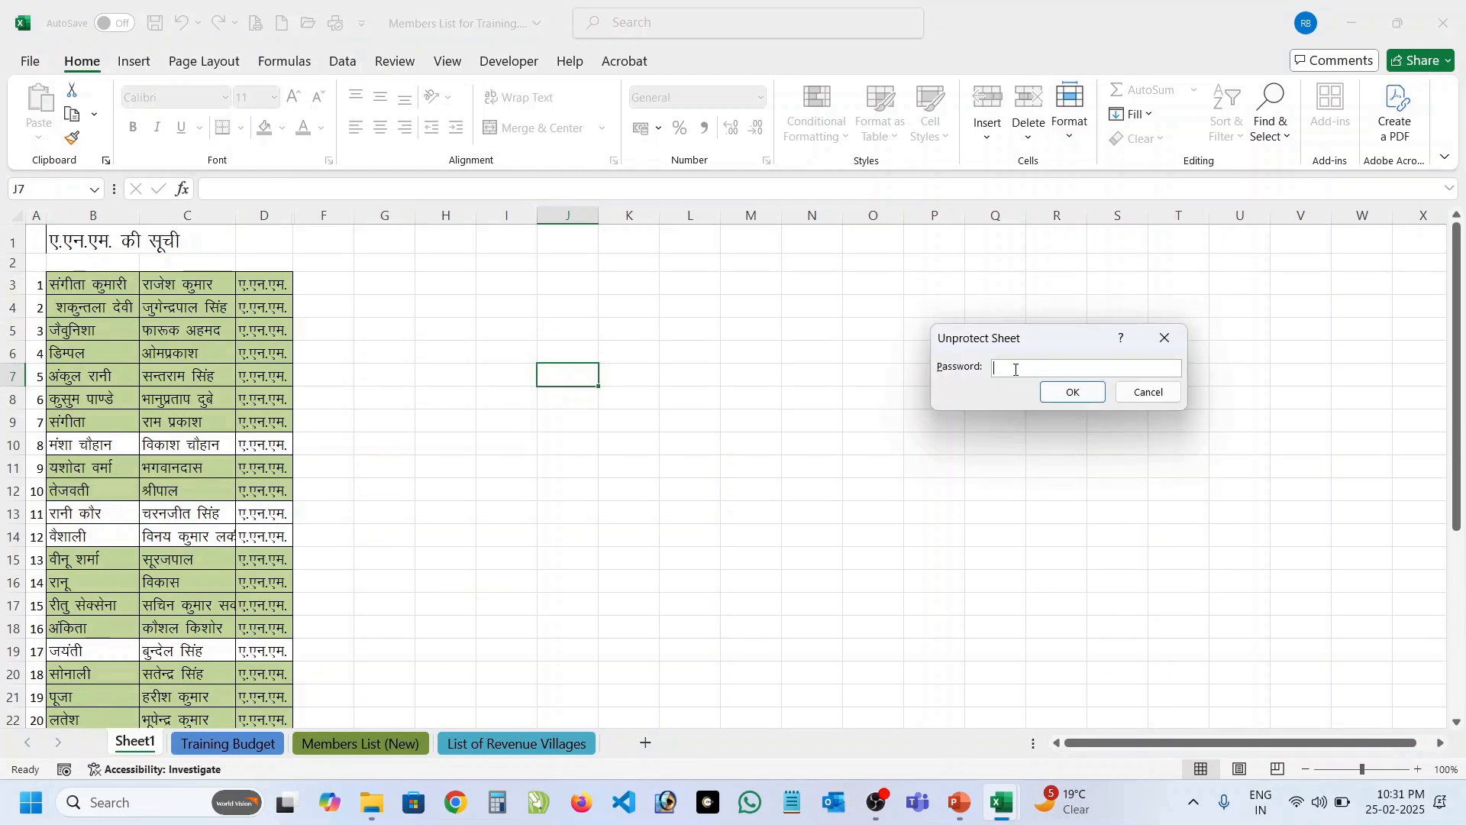
{"action": "type", "text": "1"}
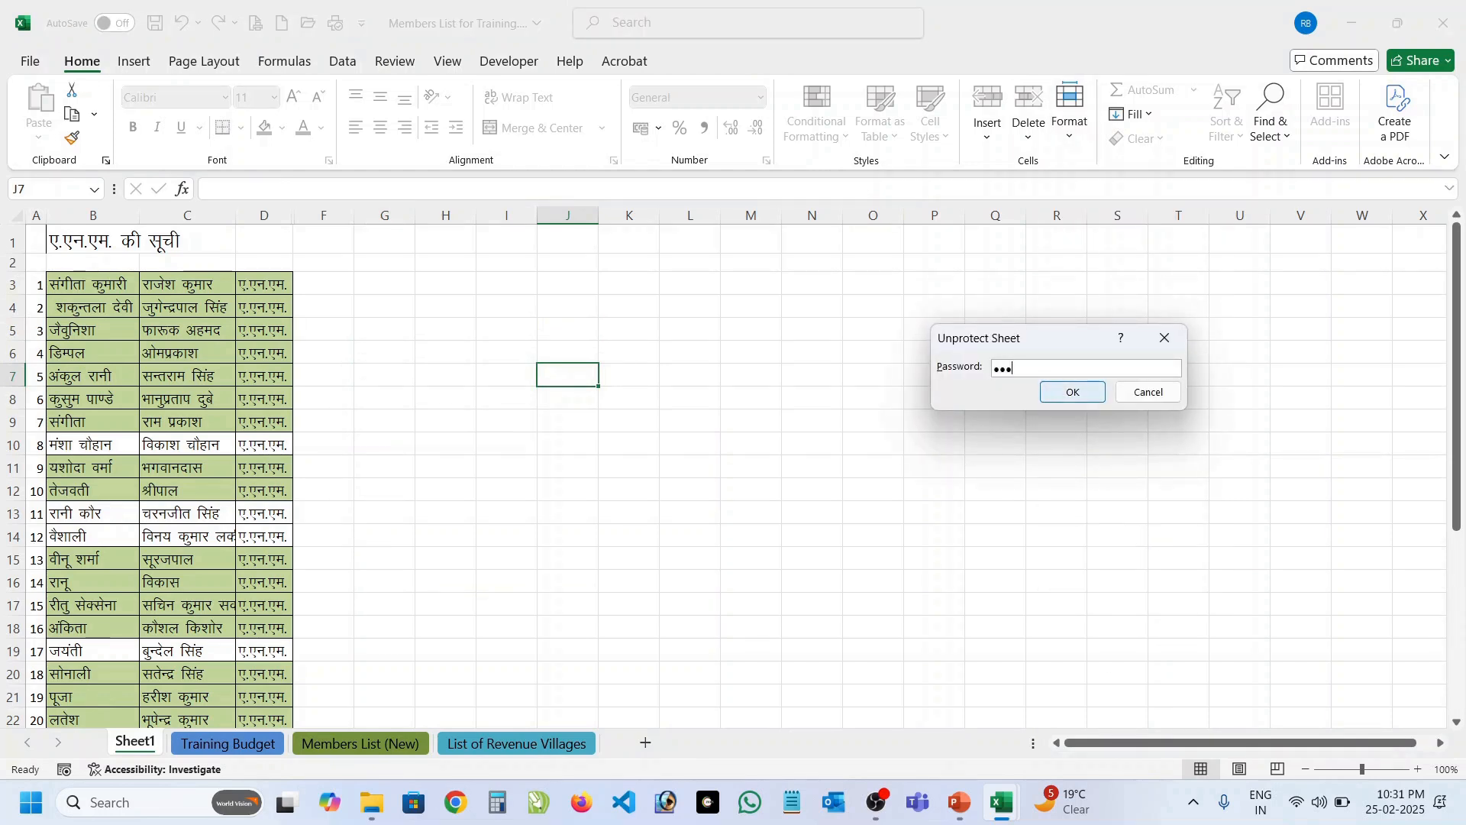
{"action": "left_click", "coordinate": [1059, 386]}
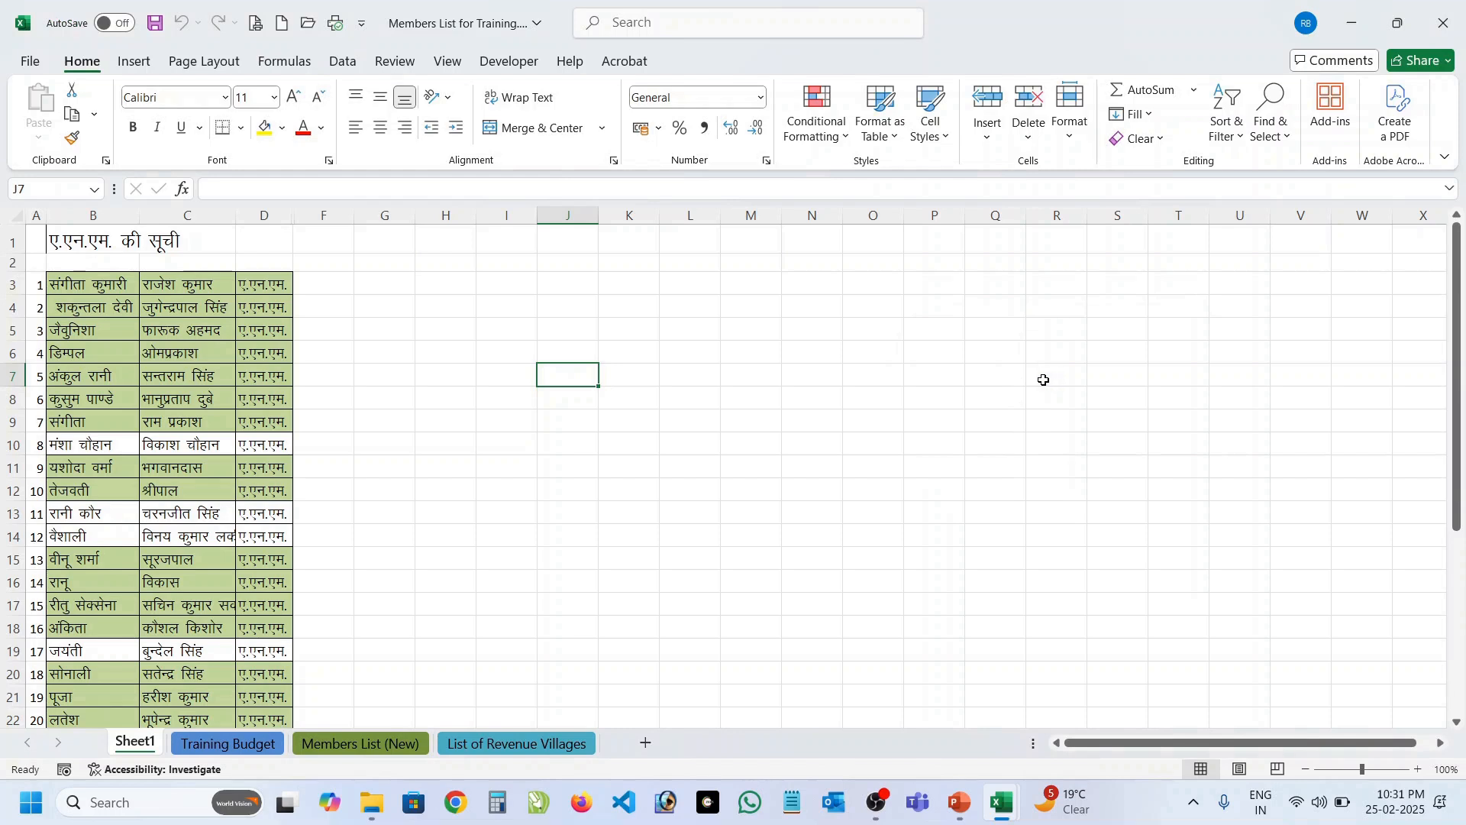